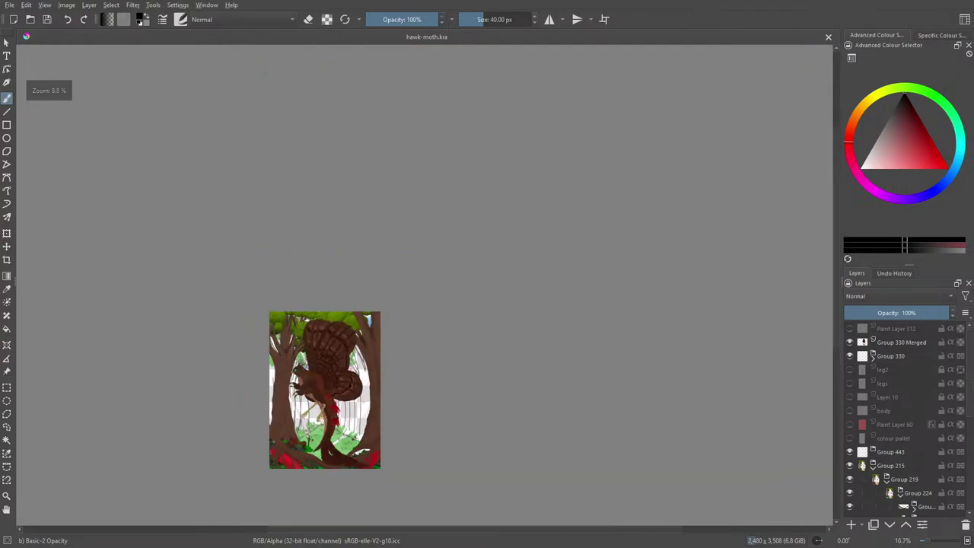
Examine the creature, then the tree roots, rocks and eggs in the painting's lower left area up close.
{"action": "scroll", "coordinate": [491, 413], "scroll_direction": "up", "scroll_amount": 2}
{"action": "scroll", "coordinate": [237, 436], "scroll_direction": "up", "scroll_amount": 2}
{"action": "scroll", "coordinate": [188, 511], "scroll_direction": "up", "scroll_amount": 2}
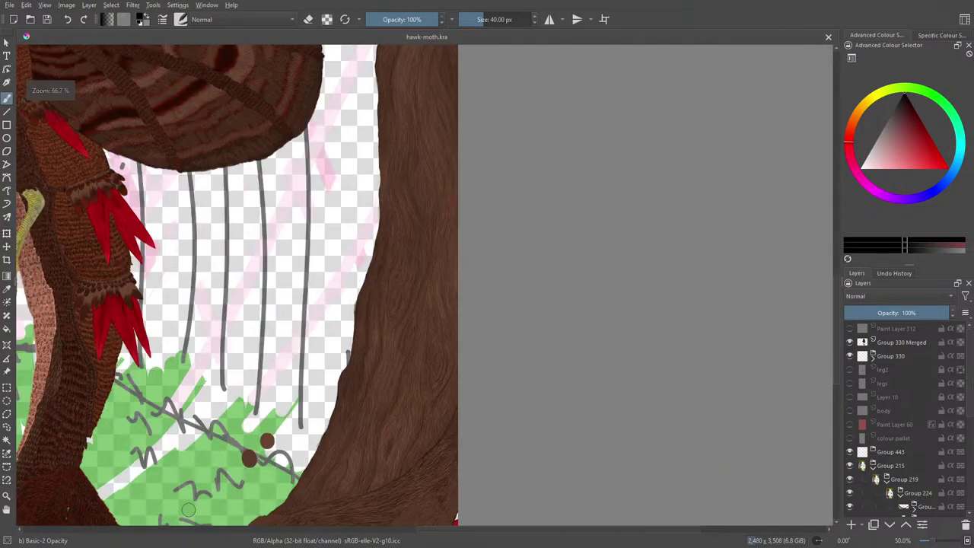
{"action": "scroll", "coordinate": [188, 510], "scroll_direction": "down", "scroll_amount": 7}
{"action": "scroll", "coordinate": [188, 510], "scroll_direction": "up", "scroll_amount": 4}
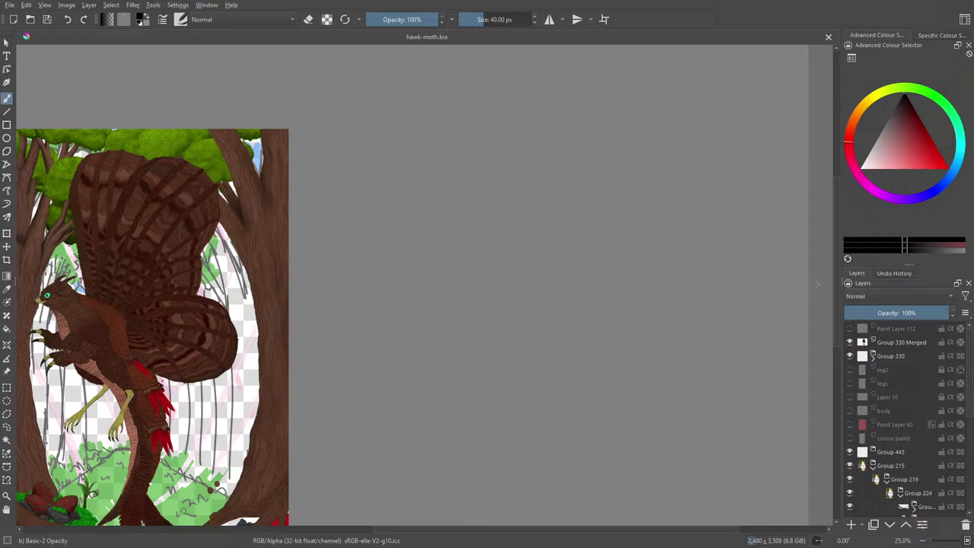
{"action": "left_click_drag", "start_coordinate": [412, 531], "coordinate": [254, 532]}
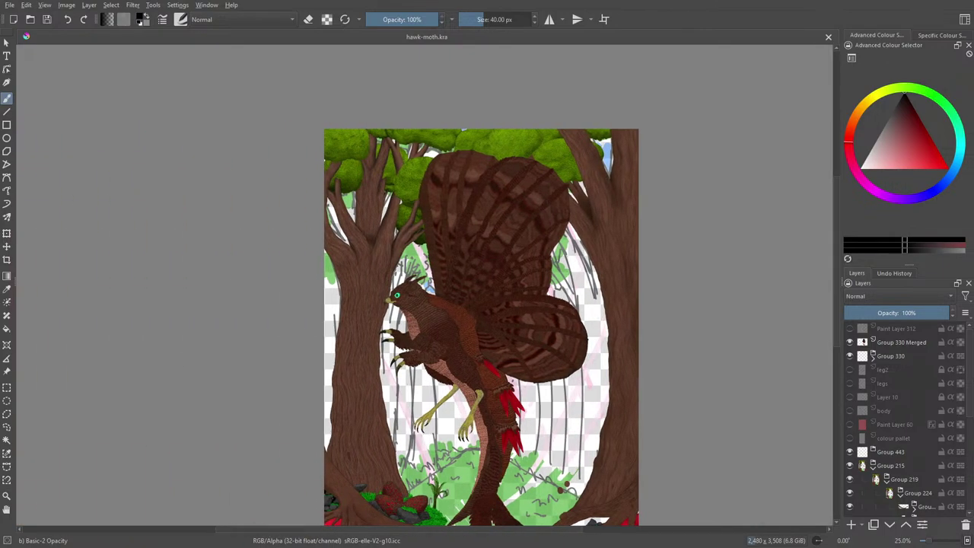
{"action": "left_click_drag", "start_coordinate": [837, 269], "coordinate": [850, 351]}
{"action": "left_click_drag", "start_coordinate": [928, 541], "coordinate": [937, 542]}
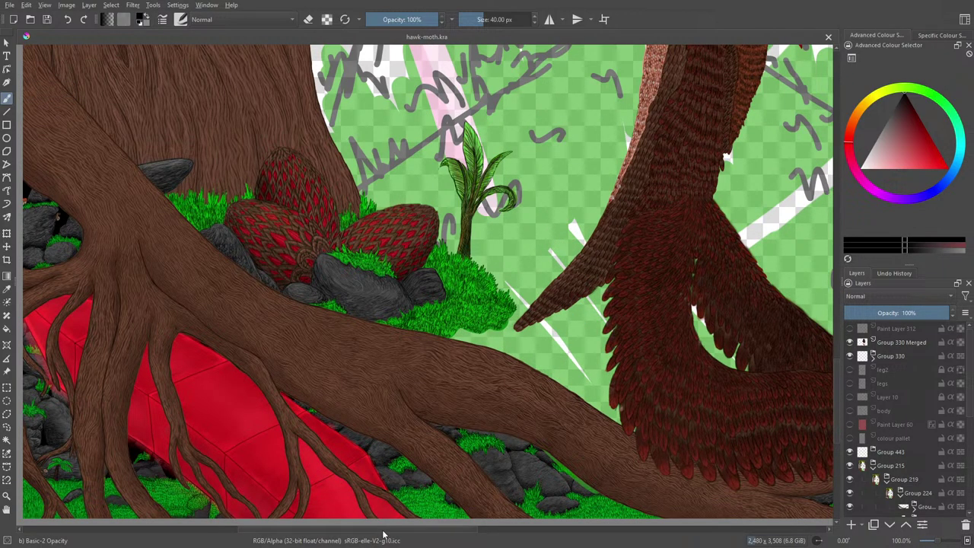
{"action": "left_click_drag", "start_coordinate": [354, 536], "coordinate": [257, 543]}
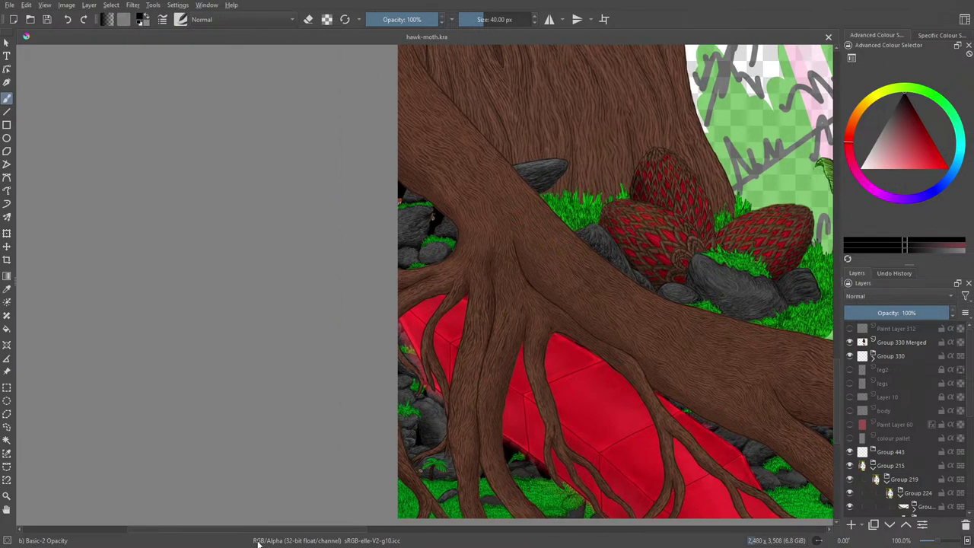
{"action": "left_click_drag", "start_coordinate": [839, 371], "coordinate": [839, 351]}
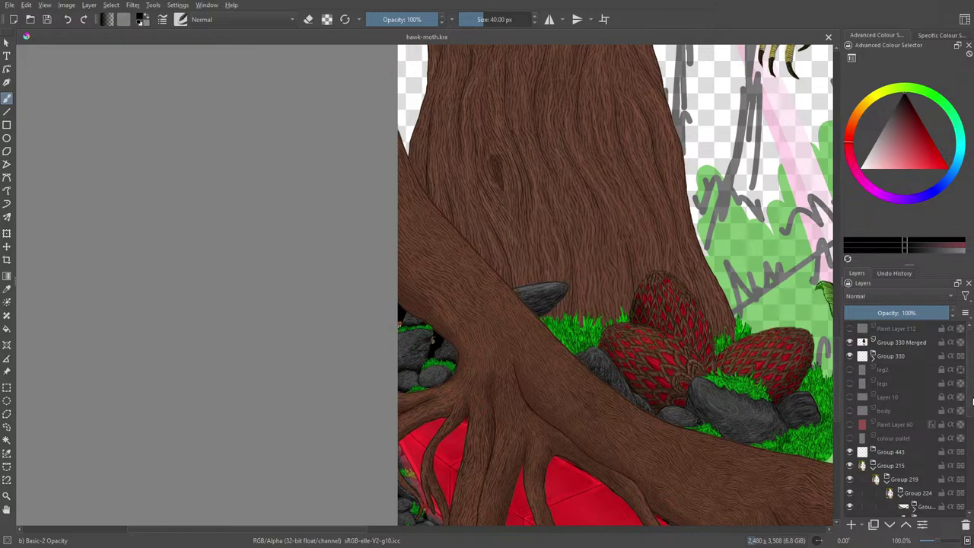
Check what the subgroups of Group 224 and Group 262 contain by briefly switching their visibility.
{"action": "scroll", "coordinate": [969, 398], "scroll_direction": "down", "scroll_amount": 3}
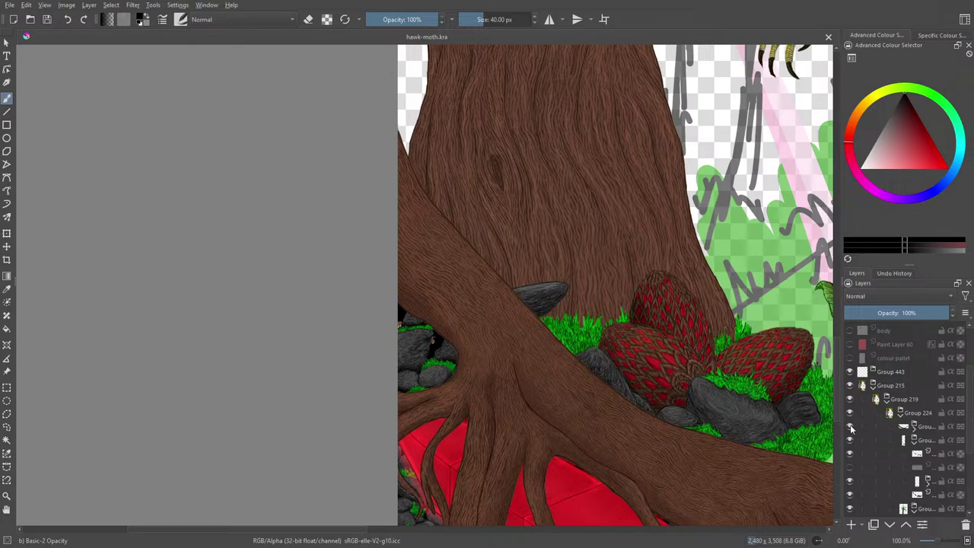
{"action": "left_click", "coordinate": [850, 427]}
{"action": "left_click", "coordinate": [850, 427]}
{"action": "scroll", "coordinate": [968, 427], "scroll_direction": "down", "scroll_amount": 2}
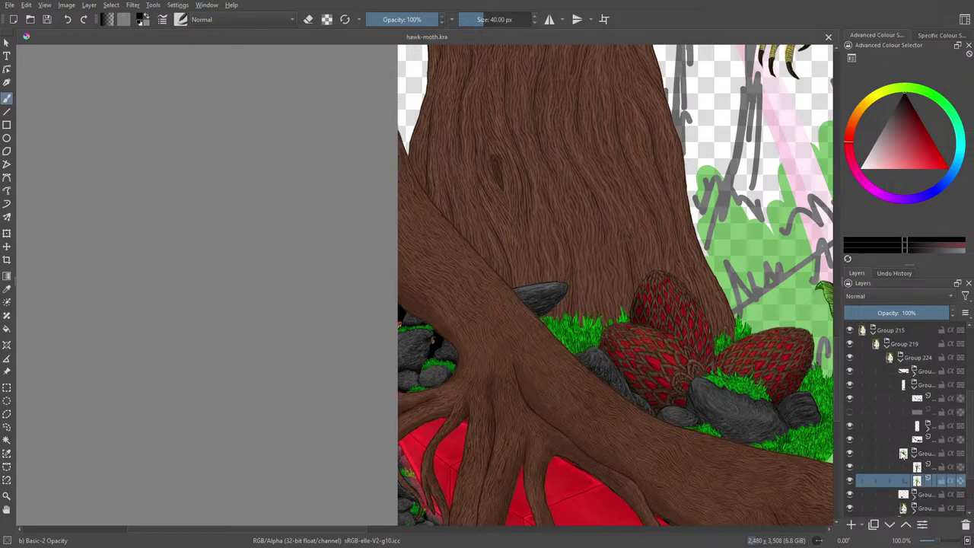
{"action": "left_click", "coordinate": [914, 456]}
{"action": "left_click", "coordinate": [850, 481]}
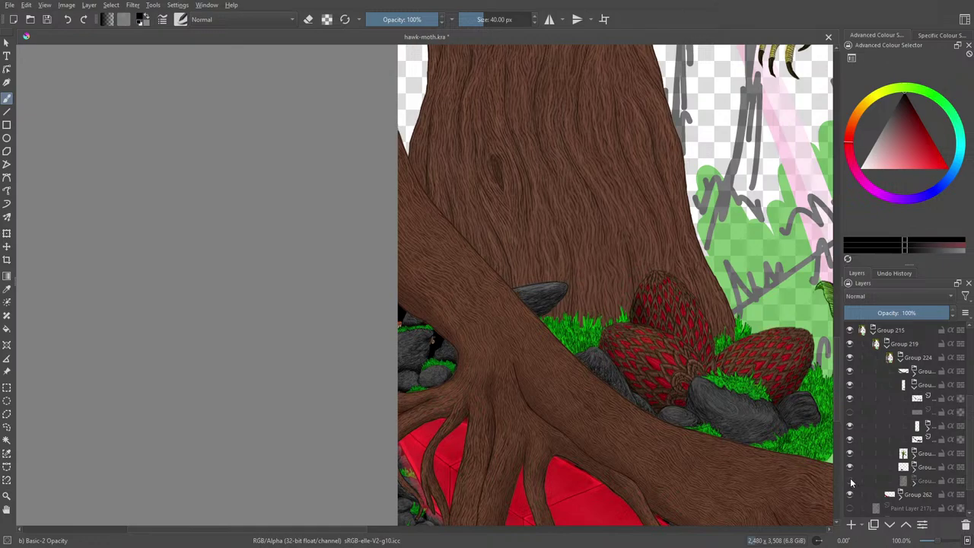
{"action": "left_click", "coordinate": [851, 481]}
{"action": "left_click", "coordinate": [850, 495]}
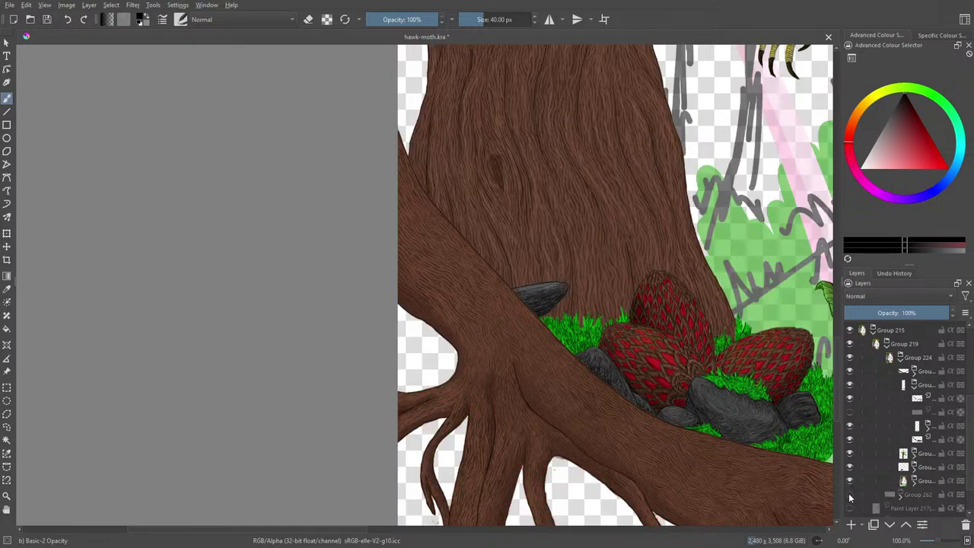
{"action": "left_click", "coordinate": [850, 495]}
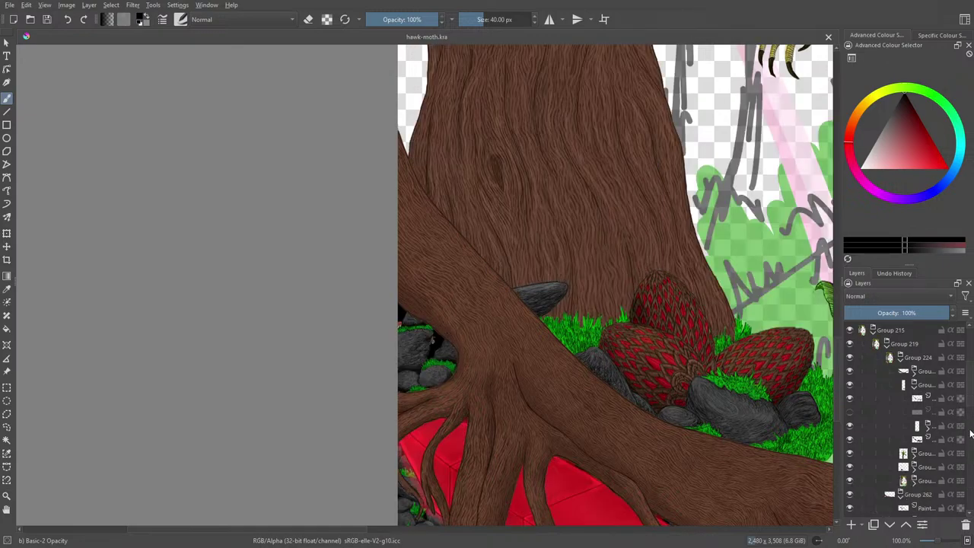
Check the paint layers and the two subgroups inside Group 262 by hiding and reshowing each one.
{"action": "scroll", "coordinate": [972, 411], "scroll_direction": "down", "scroll_amount": 3}
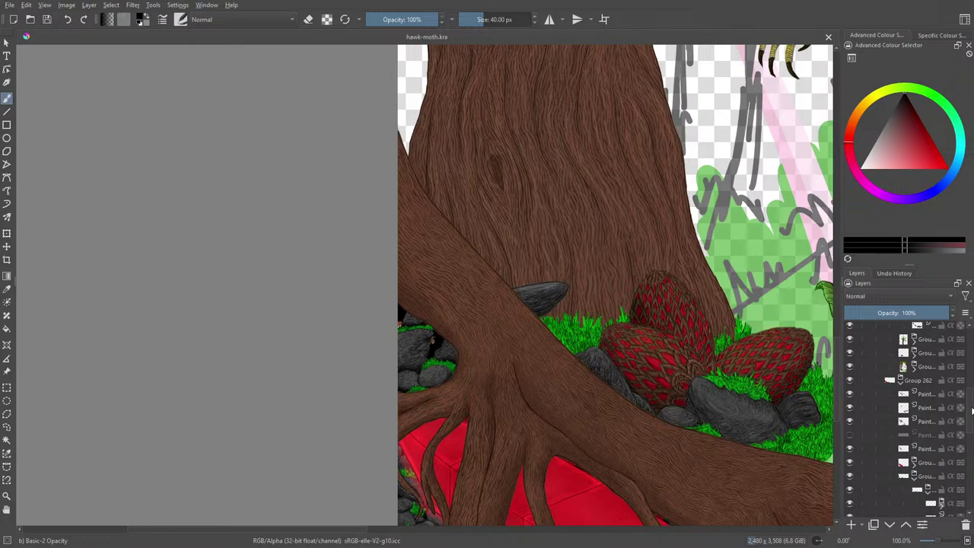
{"action": "left_click", "coordinate": [851, 407]}
{"action": "left_click", "coordinate": [850, 410]}
{"action": "left_click", "coordinate": [850, 422]}
{"action": "left_click", "coordinate": [850, 424]}
{"action": "left_click", "coordinate": [851, 450]}
{"action": "left_click", "coordinate": [850, 450]}
{"action": "left_click", "coordinate": [851, 463]}
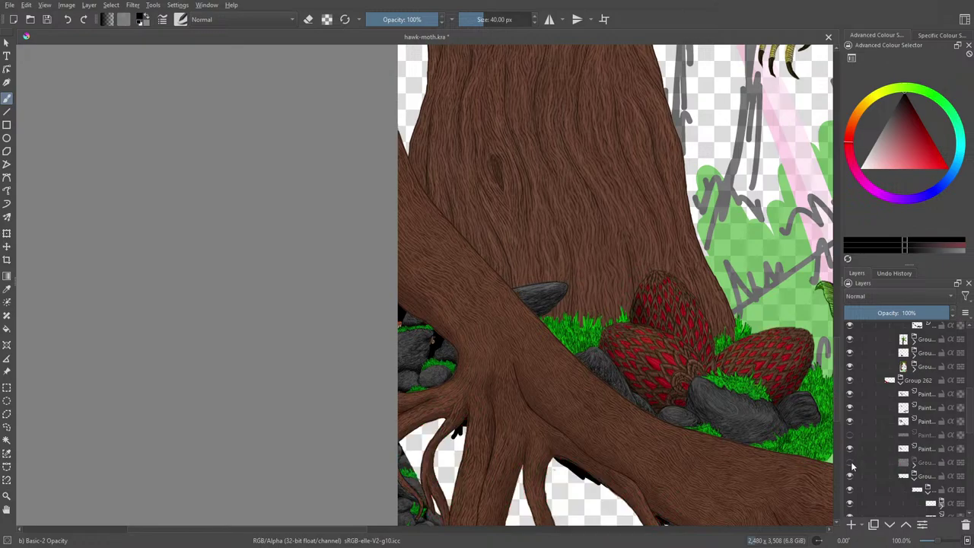
{"action": "left_click", "coordinate": [850, 464]}
{"action": "left_click", "coordinate": [852, 475]}
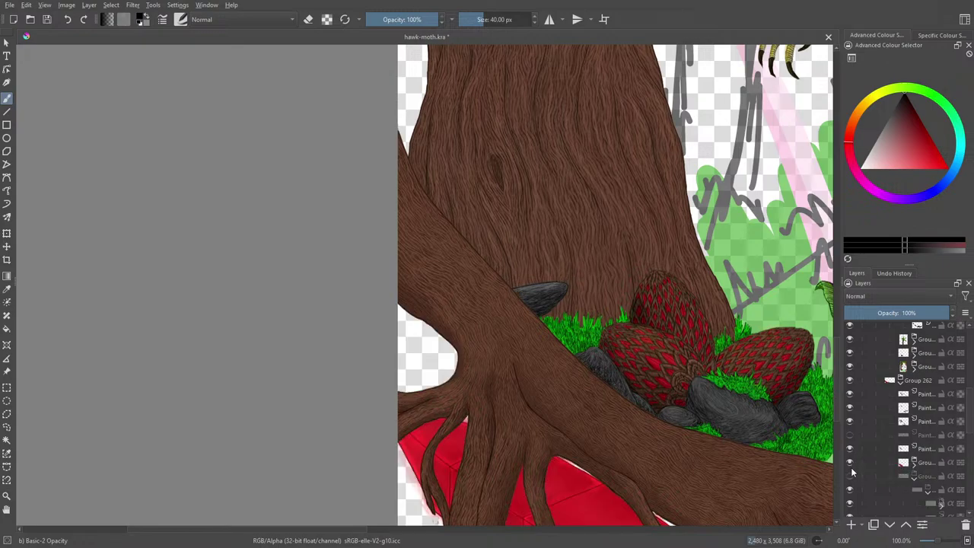
{"action": "left_click", "coordinate": [852, 475]}
Identify the nested rock and grass groups inside Group 262's second subgroup by hiding and reshowing them.
{"action": "scroll", "coordinate": [971, 417], "scroll_direction": "down", "scroll_amount": 4}
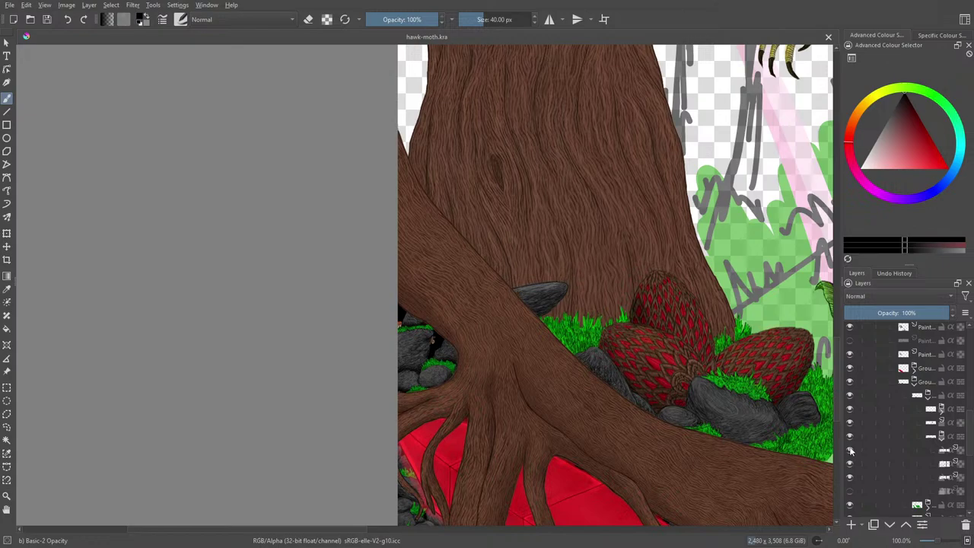
{"action": "left_click", "coordinate": [850, 437]}
{"action": "left_click", "coordinate": [851, 437]}
{"action": "left_click", "coordinate": [850, 437]}
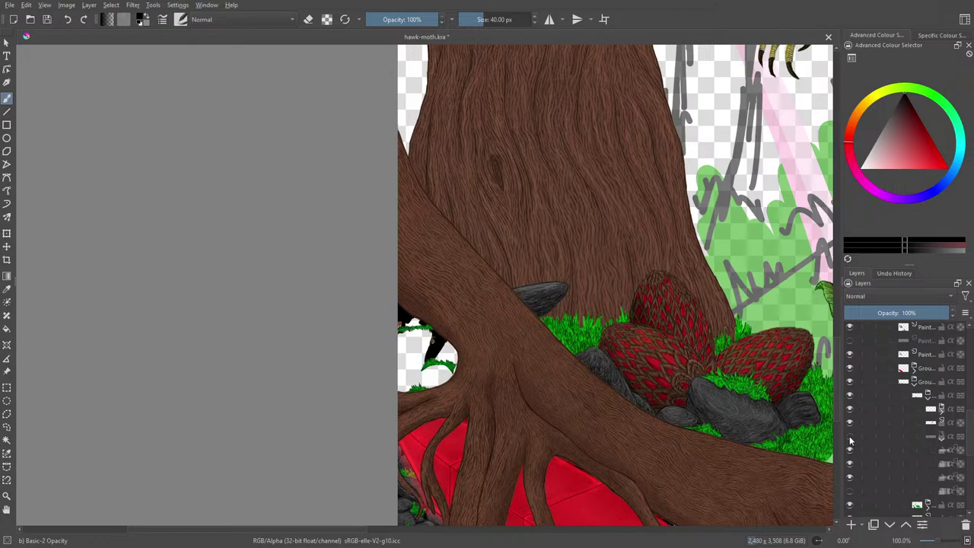
{"action": "left_click", "coordinate": [850, 437]}
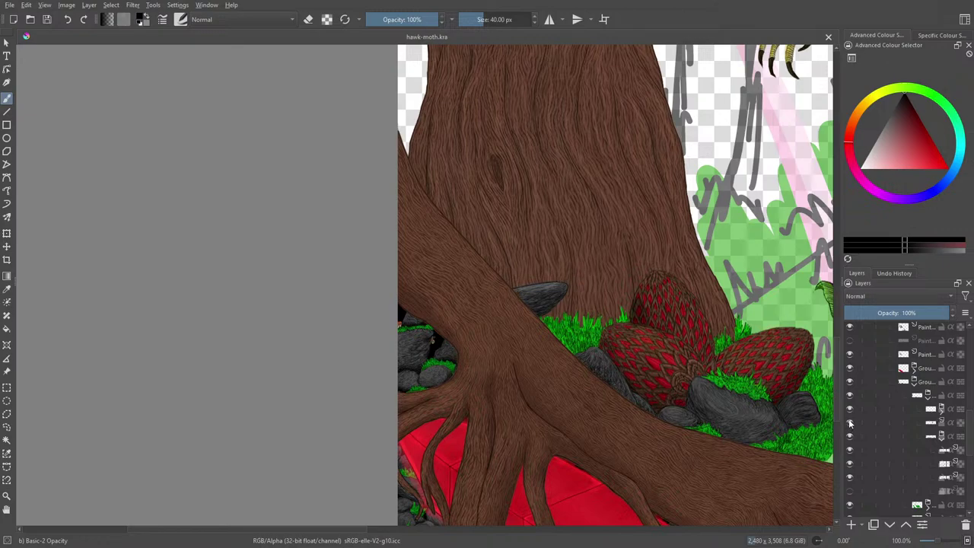
{"action": "left_click", "coordinate": [850, 410]}
{"action": "left_click", "coordinate": [851, 410]}
{"action": "left_click", "coordinate": [850, 505]}
{"action": "left_click", "coordinate": [851, 506]}
Hide the green grass group directly below the nested rock layers.
{"action": "scroll", "coordinate": [972, 450], "scroll_direction": "down", "scroll_amount": 3}
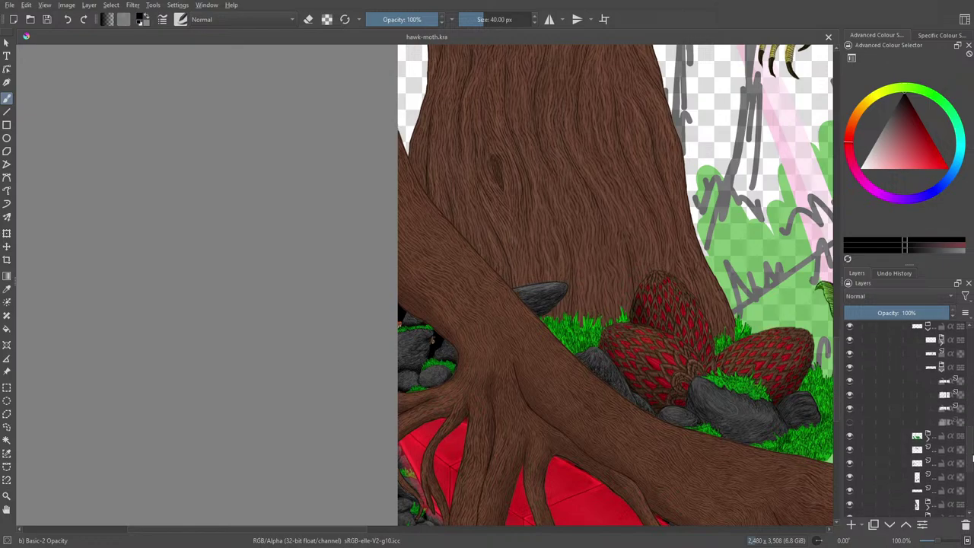
{"action": "scroll", "coordinate": [972, 457], "scroll_direction": "down", "scroll_amount": 2}
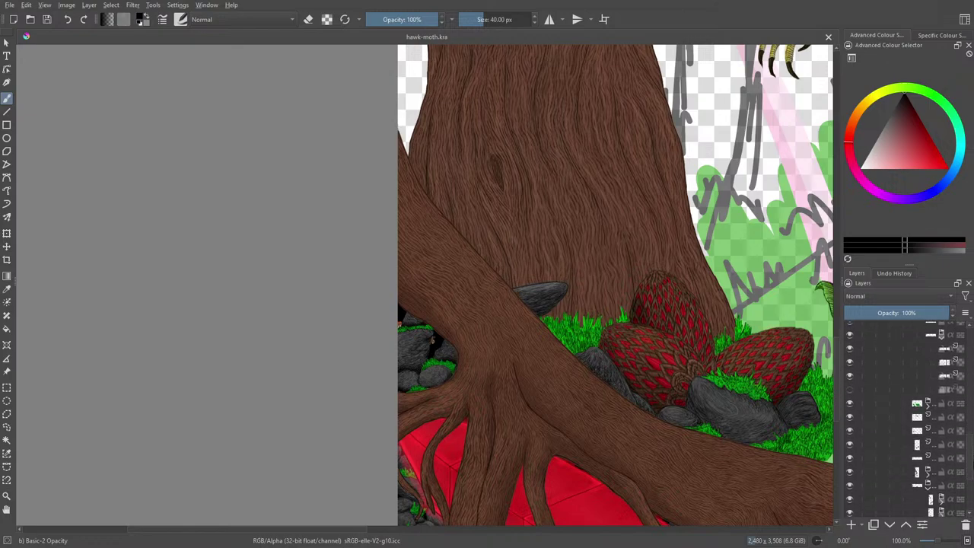
{"action": "left_click", "coordinate": [850, 399]}
Recheck the nested rock group, its parent and the whole subgroup by hiding and reshowing each in turn.
{"action": "scroll", "coordinate": [972, 430], "scroll_direction": "up", "scroll_amount": 2}
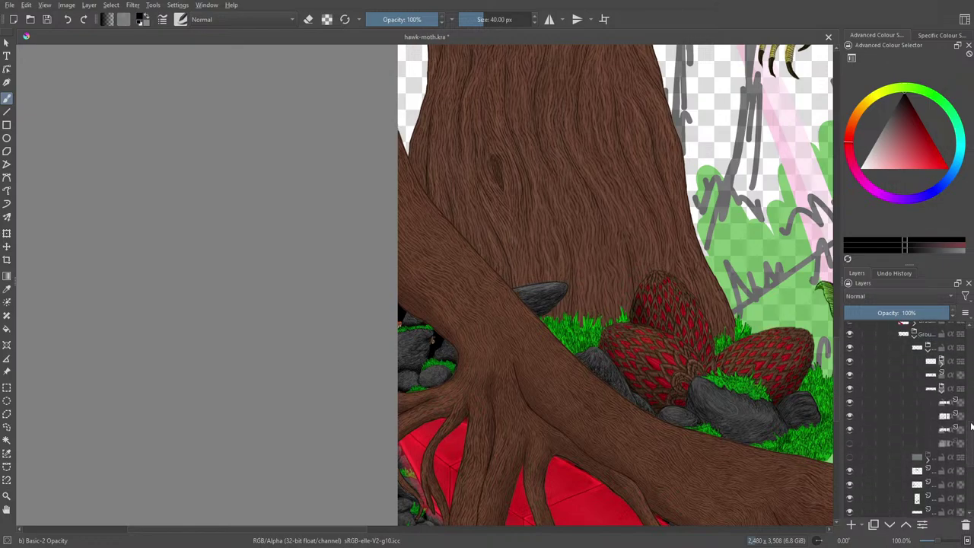
{"action": "scroll", "coordinate": [972, 427], "scroll_direction": "up", "scroll_amount": 1}
{"action": "left_click", "coordinate": [850, 404]}
{"action": "left_click", "coordinate": [851, 404]}
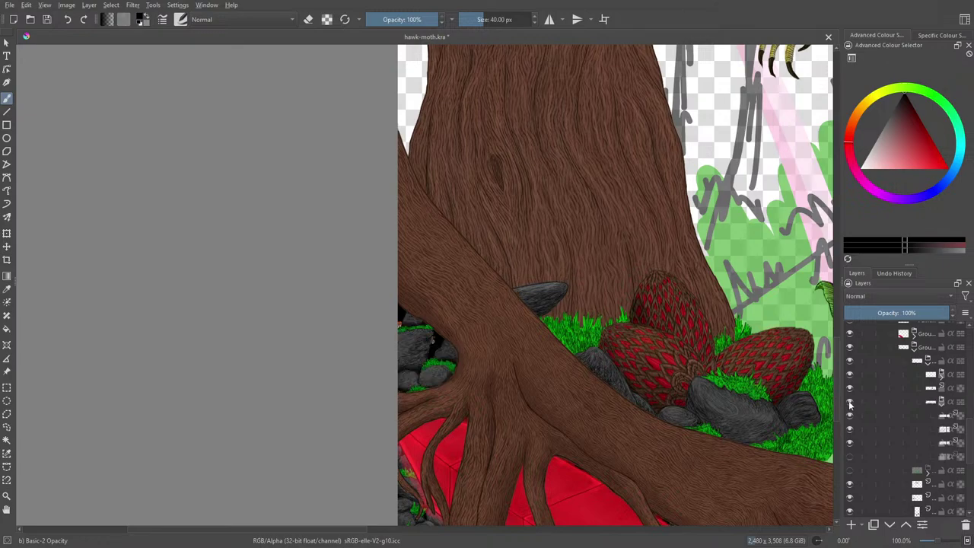
{"action": "left_click", "coordinate": [850, 367]}
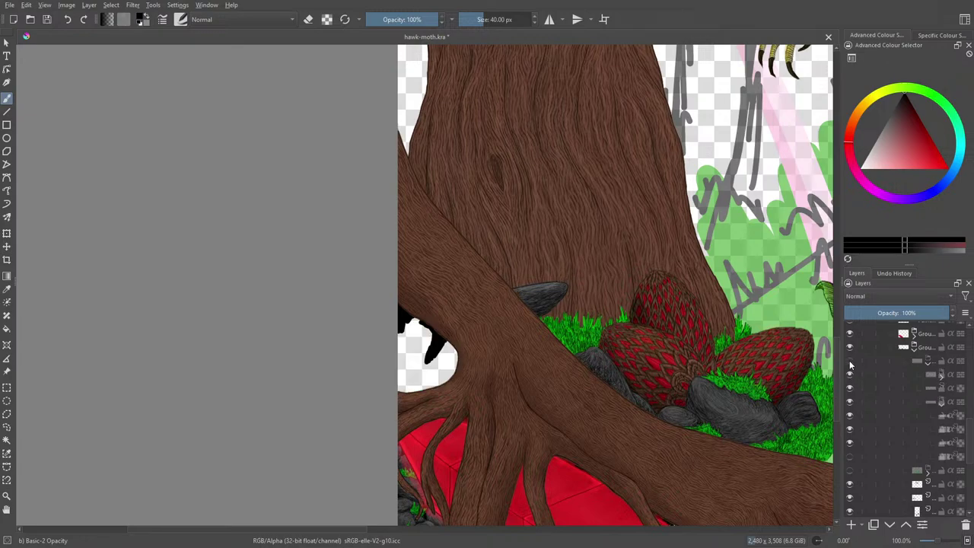
{"action": "left_click", "coordinate": [850, 363]}
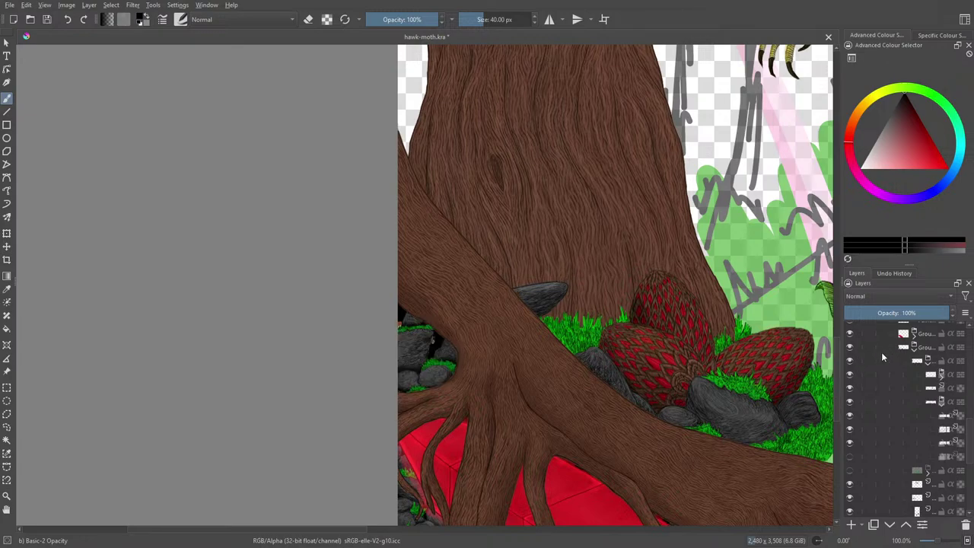
{"action": "left_click", "coordinate": [850, 348]}
{"action": "left_click", "coordinate": [850, 348]}
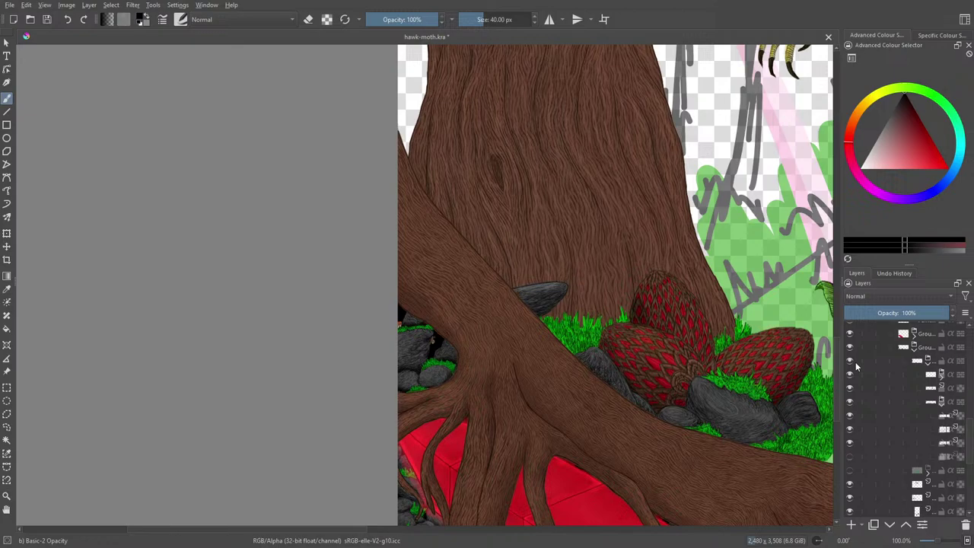
Check the two paint layers directly below the hidden grass group by hiding and reshowing them.
{"action": "left_click", "coordinate": [851, 486]}
{"action": "left_click", "coordinate": [851, 486]}
{"action": "left_click", "coordinate": [851, 499]}
{"action": "left_click", "coordinate": [851, 500]}
{"action": "scroll", "coordinate": [867, 487], "scroll_direction": "down", "scroll_amount": 3}
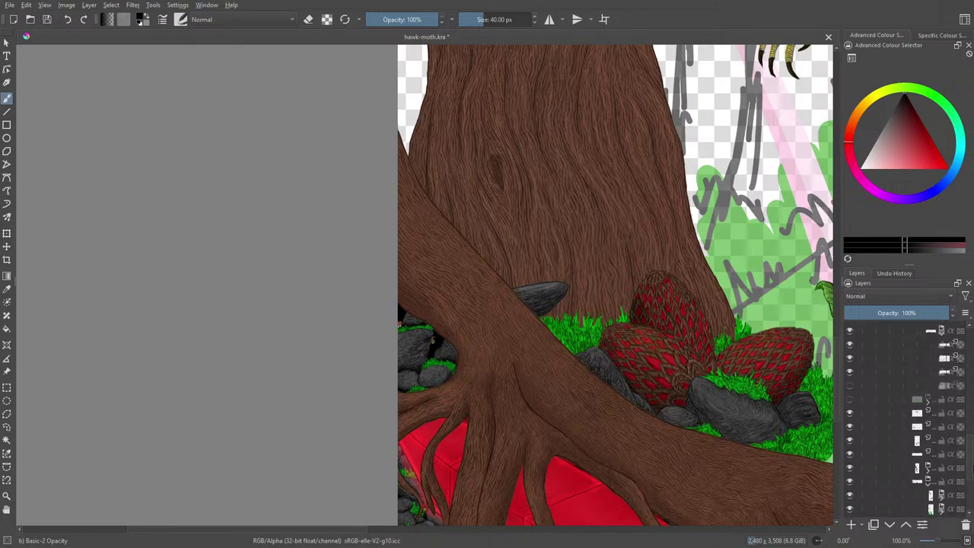
Compare the painting with and without the remaining layers below the hidden grass group and the expanded group beneath them.
{"action": "left_click", "coordinate": [850, 432]}
{"action": "left_click", "coordinate": [850, 431]}
{"action": "left_click", "coordinate": [850, 418]}
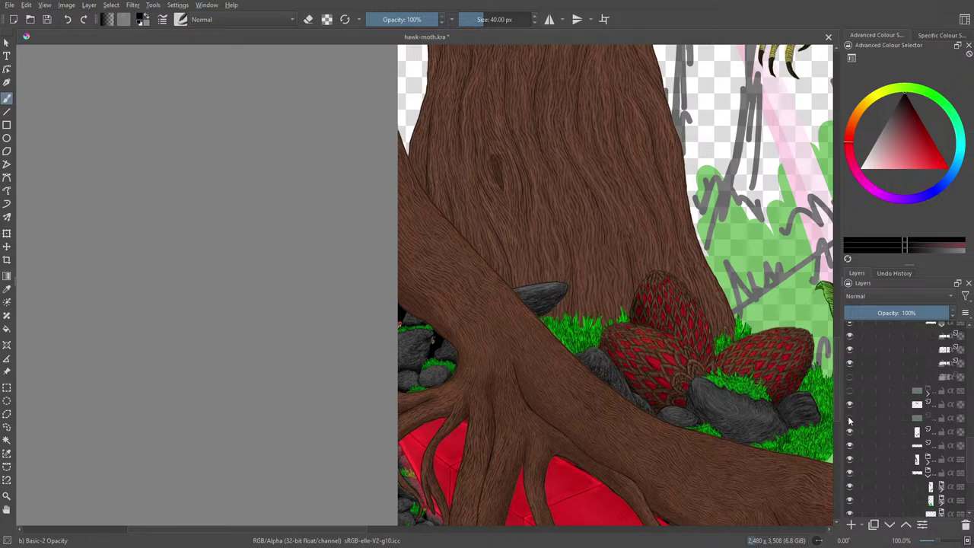
{"action": "left_click", "coordinate": [850, 418]}
{"action": "left_click", "coordinate": [850, 405]}
{"action": "left_click", "coordinate": [850, 404]}
{"action": "left_click", "coordinate": [851, 472]}
{"action": "left_click", "coordinate": [851, 474]}
Check the four subgroups of the lowest nested group one by one to find the black fill behind the rocks.
{"action": "scroll", "coordinate": [959, 459], "scroll_direction": "down", "scroll_amount": 3}
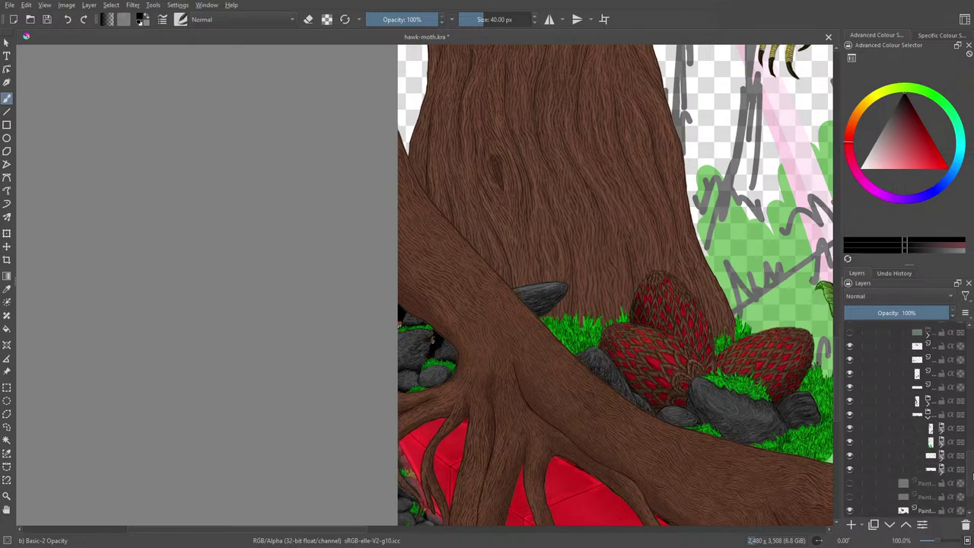
{"action": "left_click", "coordinate": [849, 430]}
{"action": "left_click", "coordinate": [850, 442]}
{"action": "left_click", "coordinate": [850, 446]}
{"action": "left_click", "coordinate": [851, 456]}
{"action": "left_click", "coordinate": [852, 457]}
{"action": "left_click", "coordinate": [851, 470]}
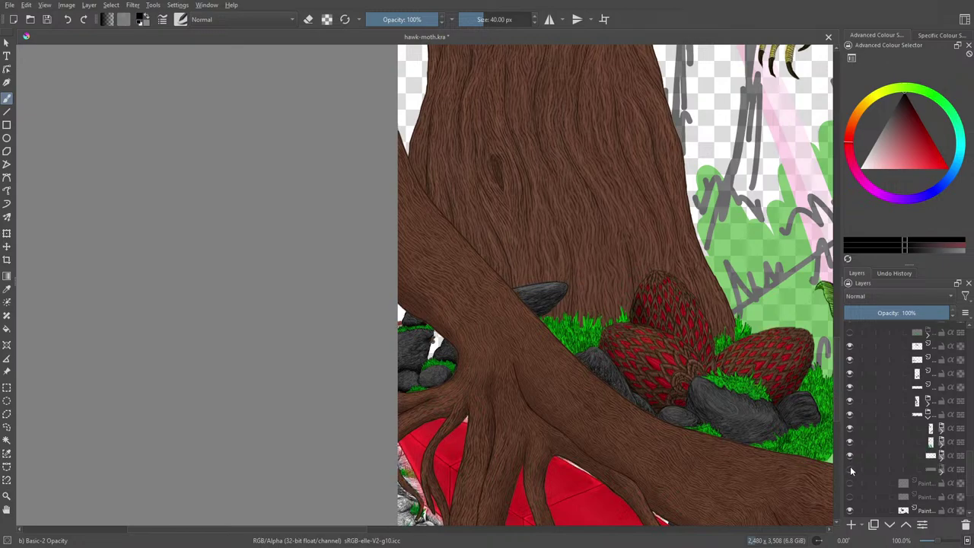
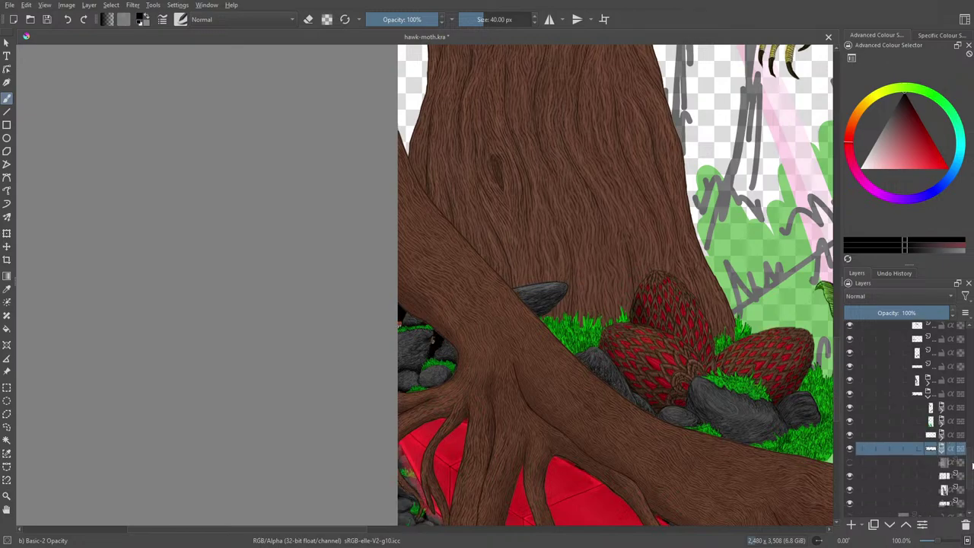
Hide and select the black backing layer at the end of the lowest subgroup, and inspect the gaps between rocks and roots.
{"action": "left_click", "coordinate": [850, 467]}
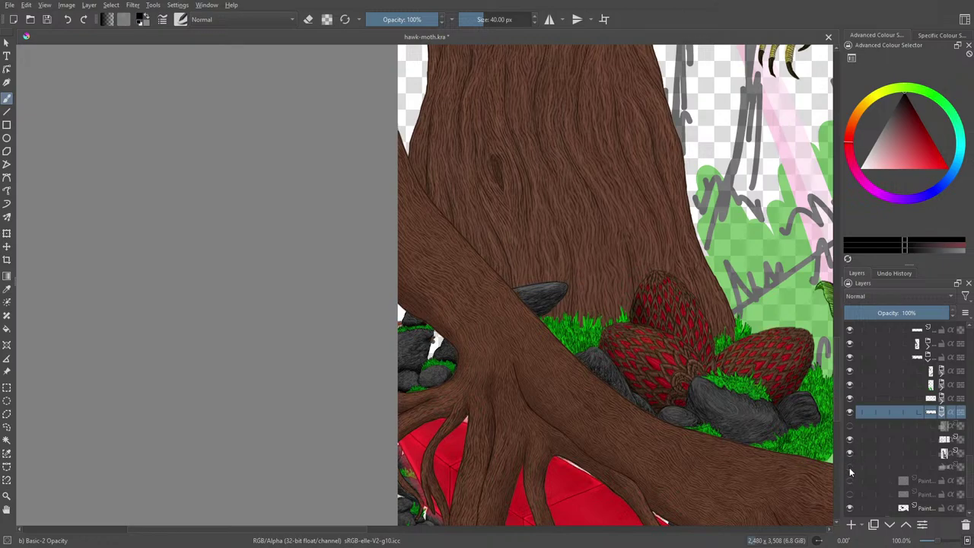
{"action": "left_click", "coordinate": [850, 469]}
{"action": "left_click", "coordinate": [850, 469]}
{"action": "left_click", "coordinate": [932, 467]}
{"action": "left_click_drag", "start_coordinate": [937, 541], "coordinate": [940, 544]}
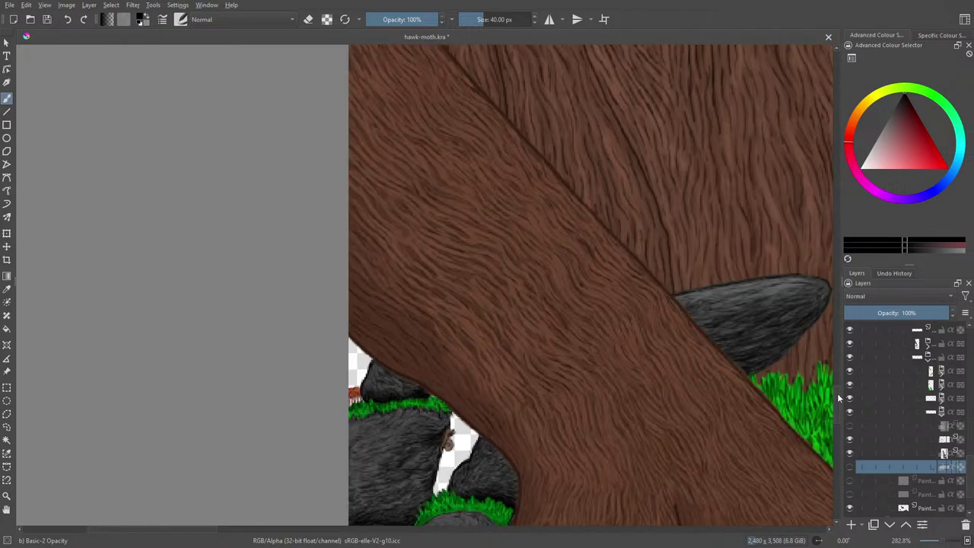
{"action": "scroll", "coordinate": [841, 402], "scroll_direction": "down", "scroll_amount": 3}
{"action": "mouse_move", "coordinate": [850, 396]}
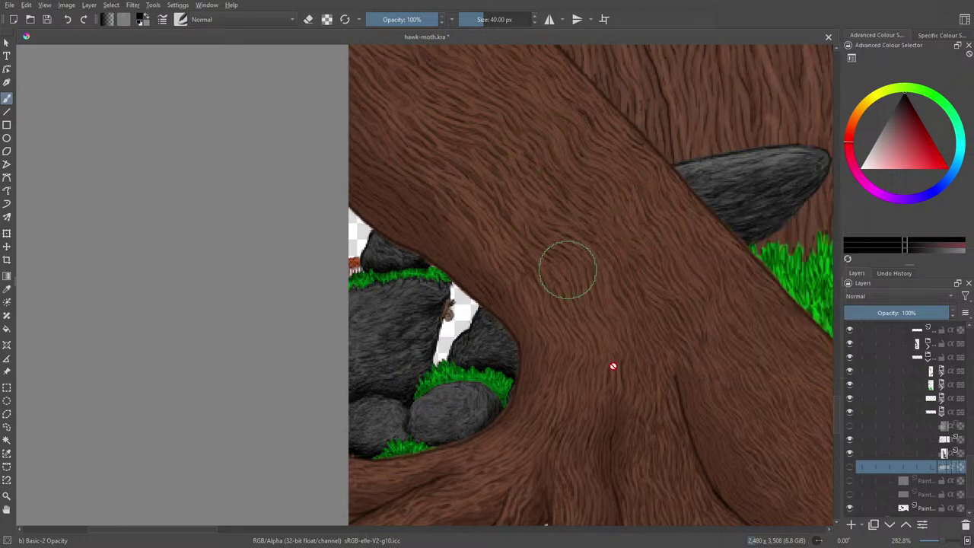
{"action": "mouse_move", "coordinate": [949, 542]}
{"action": "left_mouse_down"}
{"action": "mouse_move", "coordinate": [935, 543]}
{"action": "mouse_move", "coordinate": [944, 545]}
{"action": "left_mouse_up"}
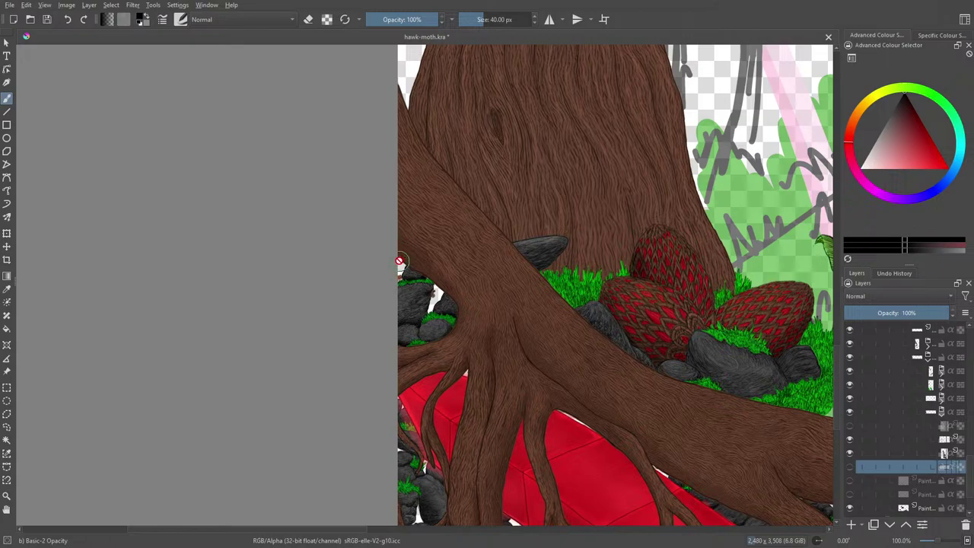
Show the black backing layer again and erase its fill from the gaps between the rocks under the root with Eraser Circle.
{"action": "left_click", "coordinate": [850, 468]}
{"action": "left_click", "coordinate": [851, 468]}
{"action": "left_click", "coordinate": [851, 467]}
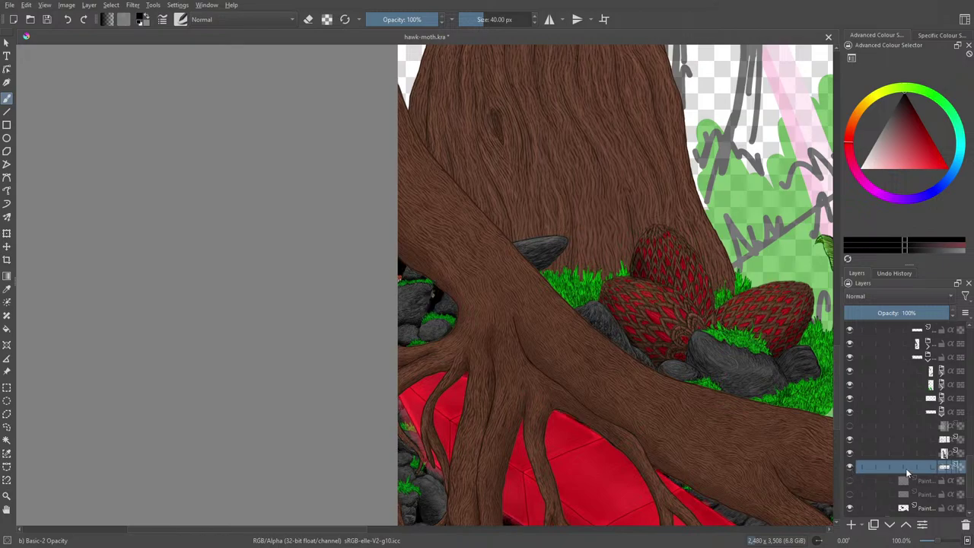
{"action": "mouse_move", "coordinate": [936, 439]}
{"action": "key", "text": "e"}
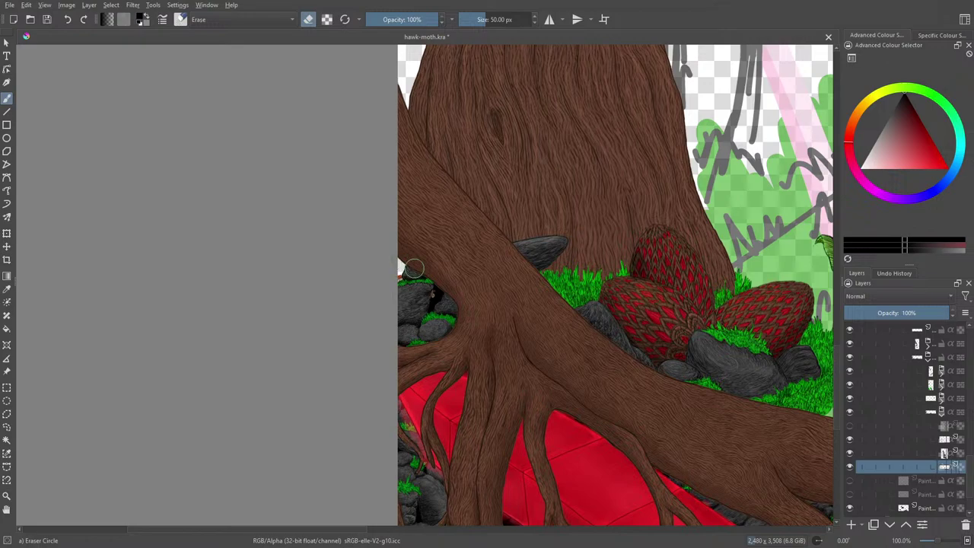
{"action": "mouse_move", "coordinate": [429, 289]}
{"action": "left_mouse_down"}
{"action": "mouse_move", "coordinate": [432, 303]}
{"action": "mouse_move", "coordinate": [389, 263]}
{"action": "left_mouse_up"}
Add a new paint layer above the black backing layer and return to the painting brush.
{"action": "left_click_drag", "start_coordinate": [939, 545], "coordinate": [944, 545]}
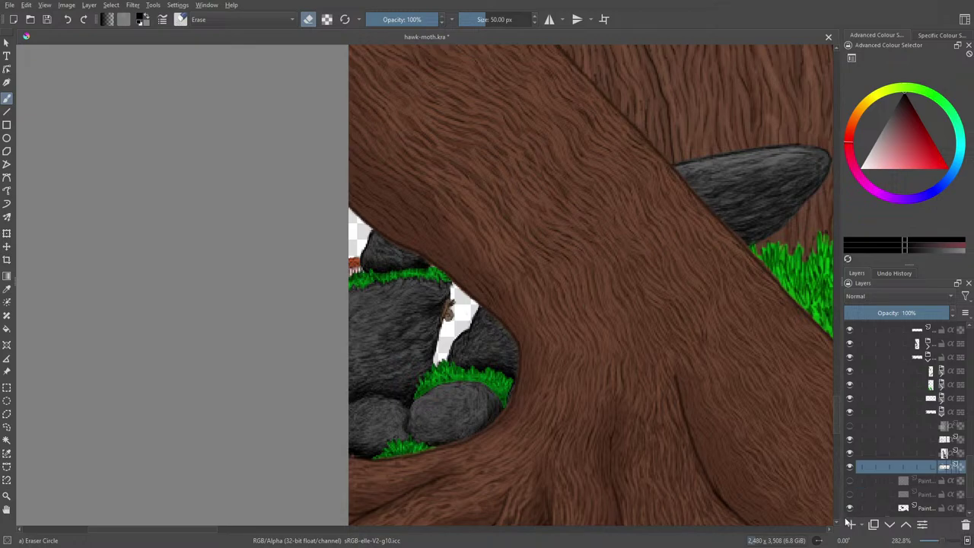
{"action": "left_click", "coordinate": [851, 526]}
{"action": "mouse_move", "coordinate": [850, 509]}
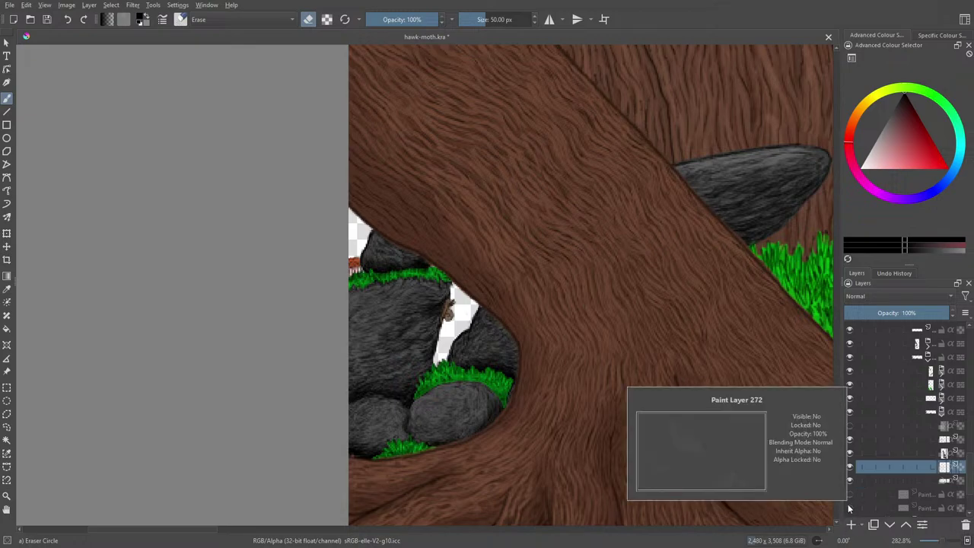
{"action": "key", "text": "slash"}
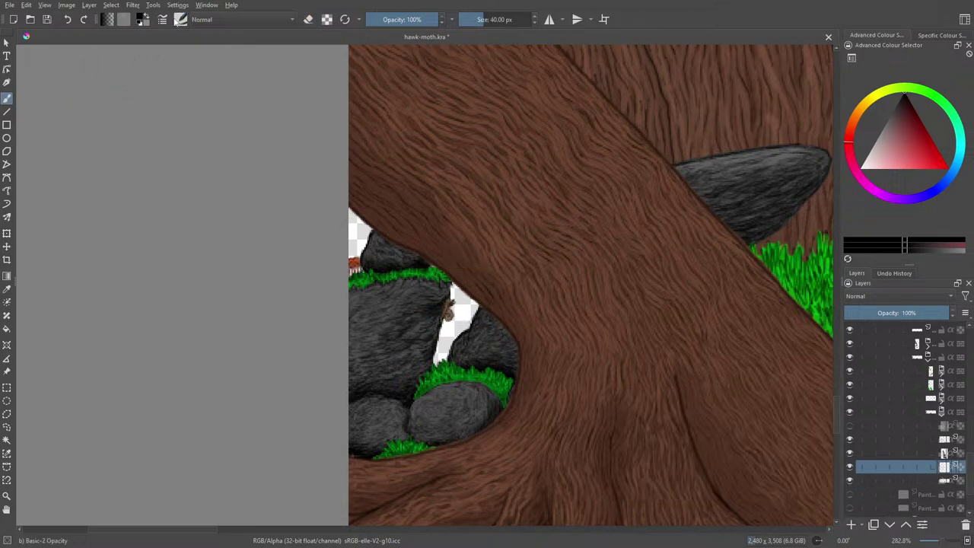
Try the Ink-3 Gpen brush at 5 px in the gap between the rocks.
{"action": "left_click", "coordinate": [183, 19]}
{"action": "left_click", "coordinate": [323, 66]}
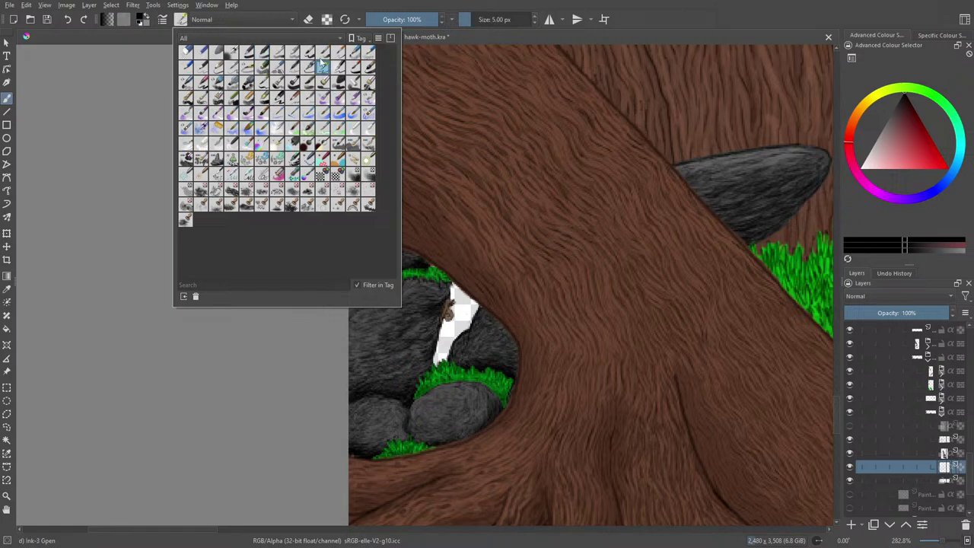
{"action": "right_click", "coordinate": [298, 353]}
{"action": "left_click", "coordinate": [222, 244]}
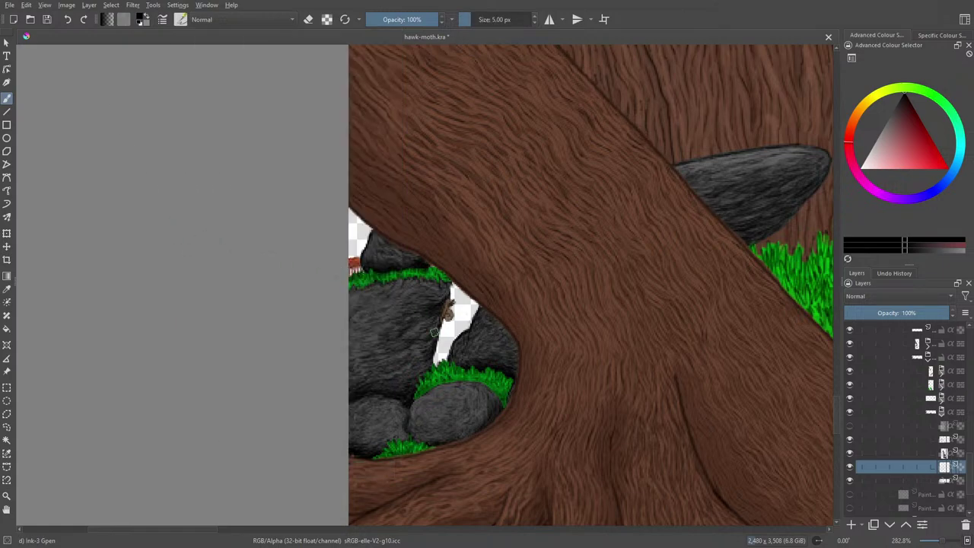
{"action": "mouse_move", "coordinate": [468, 321]}
{"action": "left_mouse_down"}
{"action": "mouse_move", "coordinate": [434, 365]}
{"action": "mouse_move", "coordinate": [392, 370]}
{"action": "mouse_move", "coordinate": [428, 348]}
{"action": "left_mouse_up"}
{"action": "key", "text": "e"}
{"action": "key", "text": "e"}
Draw short black texture strokes in the gaps between the rocks with the Pencil-2 brush at 3.65 px.
{"action": "left_click", "coordinate": [181, 20]}
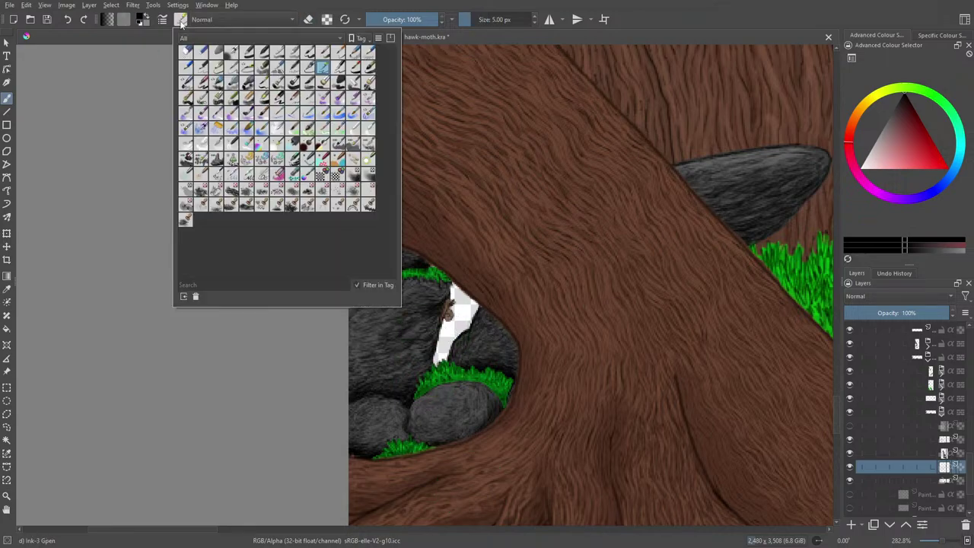
{"action": "left_click", "coordinate": [202, 67]}
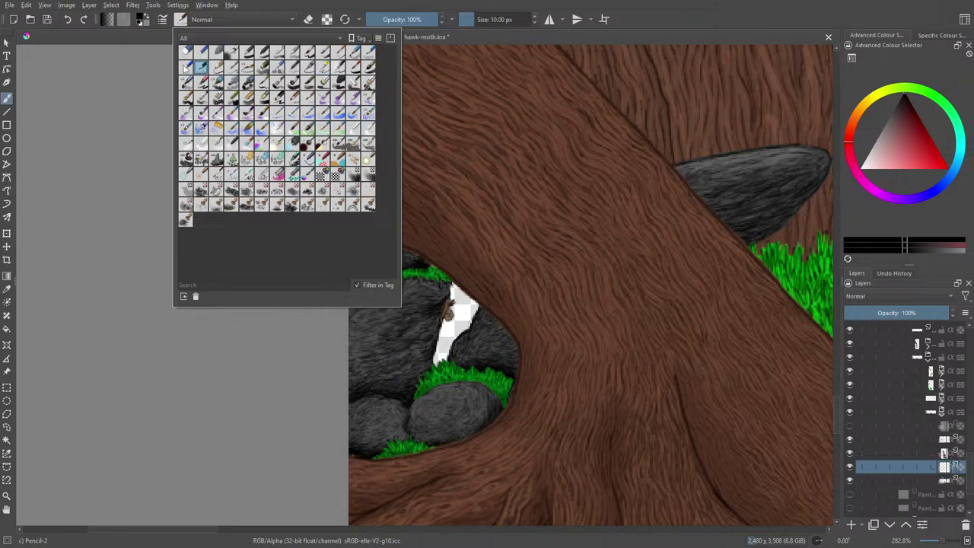
{"action": "left_click_drag", "start_coordinate": [475, 19], "coordinate": [472, 19]}
{"action": "right_click", "coordinate": [413, 360]}
{"action": "left_click", "coordinate": [399, 145]}
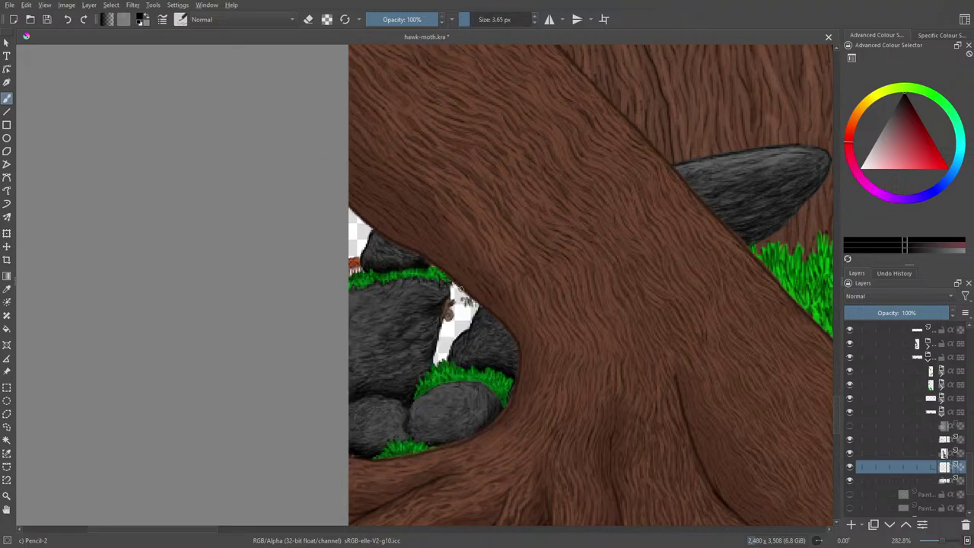
{"action": "mouse_move", "coordinate": [449, 282]}
{"action": "left_mouse_down"}
{"action": "mouse_move", "coordinate": [472, 312]}
{"action": "mouse_move", "coordinate": [465, 309]}
{"action": "left_mouse_up"}
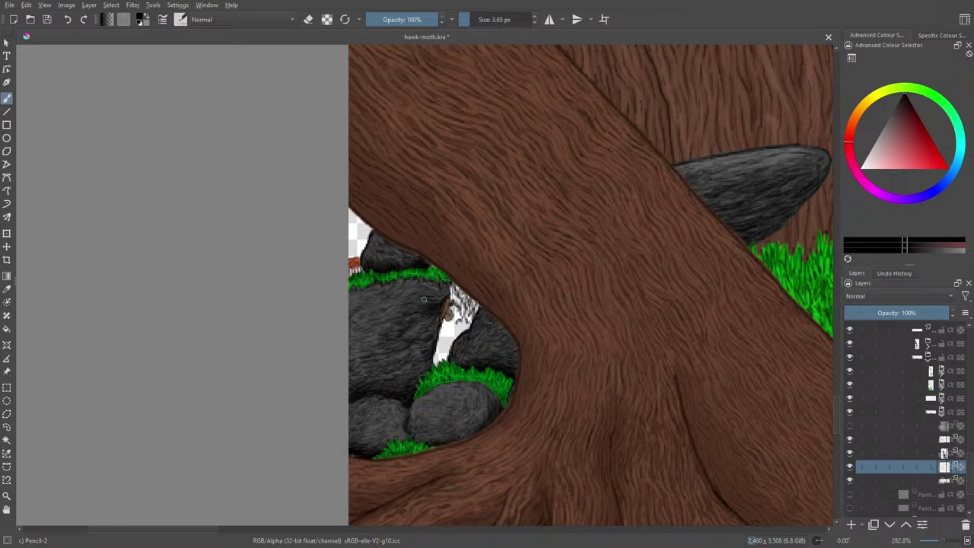
{"action": "left_click_drag", "start_coordinate": [356, 244], "coordinate": [352, 260]}
{"action": "mouse_move", "coordinate": [465, 333]}
{"action": "left_mouse_down"}
{"action": "mouse_move", "coordinate": [451, 326]}
{"action": "mouse_move", "coordinate": [438, 359]}
{"action": "left_mouse_up"}
{"action": "mouse_move", "coordinate": [457, 328]}
{"action": "left_mouse_down"}
{"action": "mouse_move", "coordinate": [454, 337]}
{"action": "mouse_move", "coordinate": [450, 327]}
{"action": "left_mouse_up"}
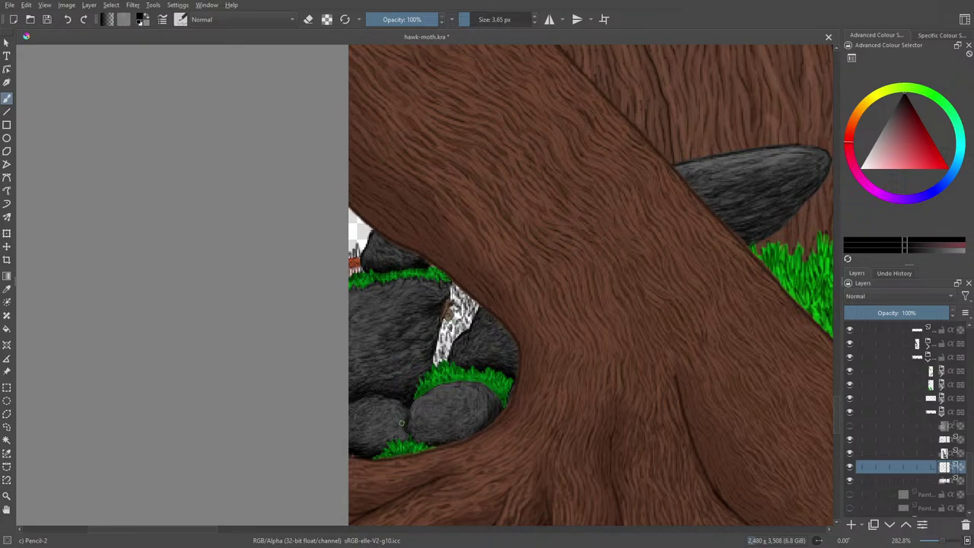
Add another paint layer and draw long thin black strokes in the gap above the small brick at the canvas edge.
{"action": "left_click_drag", "start_coordinate": [943, 543], "coordinate": [941, 544]}
{"action": "scroll", "coordinate": [942, 542], "scroll_direction": "up", "scroll_amount": 3}
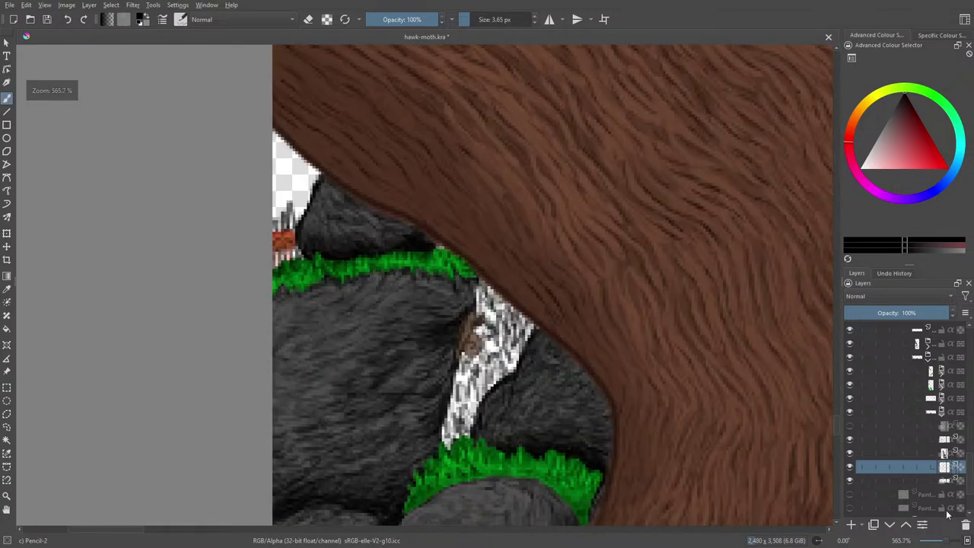
{"action": "left_click", "coordinate": [851, 525]}
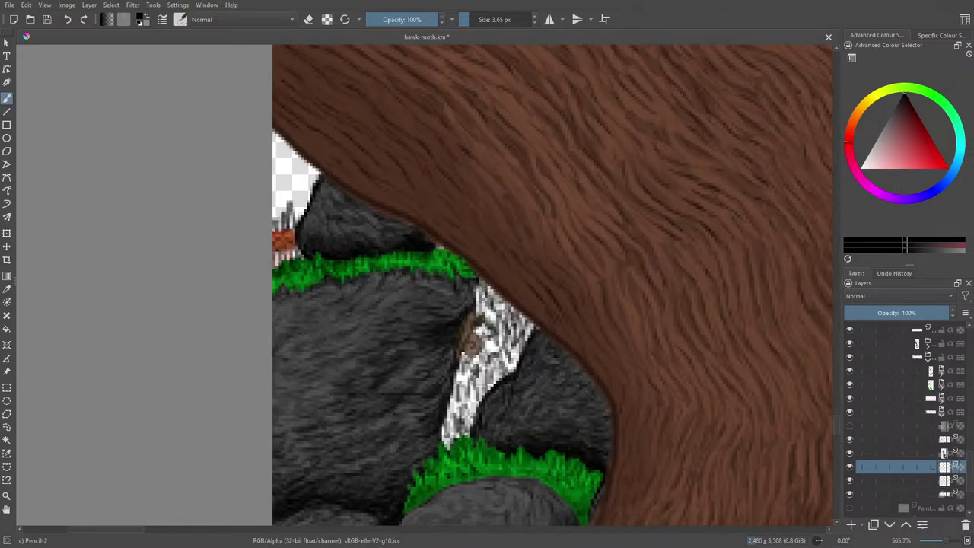
{"action": "mouse_move", "coordinate": [837, 421]}
{"action": "left_mouse_down"}
{"action": "mouse_move", "coordinate": [838, 404]}
{"action": "mouse_move", "coordinate": [838, 414]}
{"action": "left_mouse_up"}
{"action": "scroll", "coordinate": [838, 413], "scroll_direction": "down", "scroll_amount": 2}
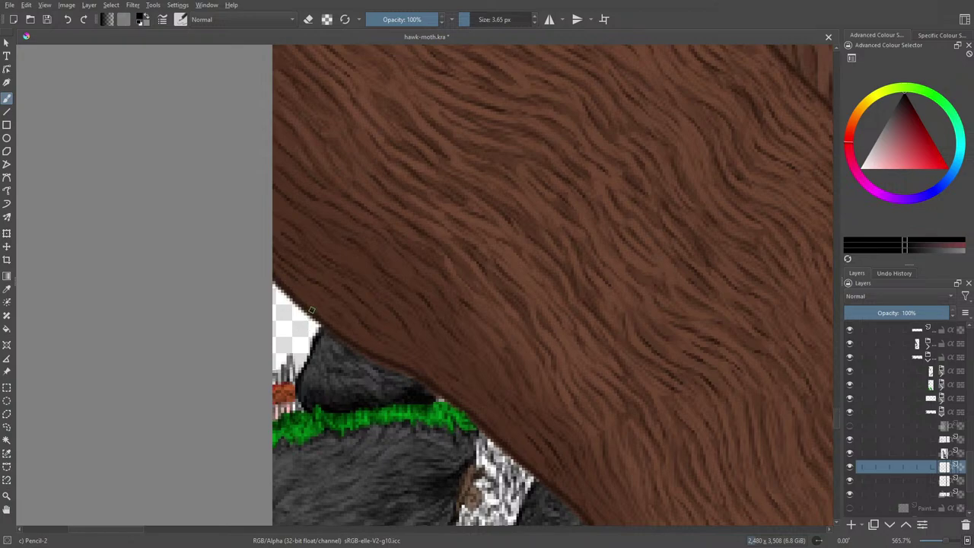
{"action": "mouse_move", "coordinate": [295, 364]}
{"action": "left_mouse_down"}
{"action": "mouse_move", "coordinate": [298, 300]}
{"action": "mouse_move", "coordinate": [304, 328]}
{"action": "mouse_move", "coordinate": [304, 312]}
{"action": "mouse_move", "coordinate": [290, 295]}
{"action": "mouse_move", "coordinate": [279, 373]}
{"action": "left_mouse_up"}
{"action": "mouse_move", "coordinate": [280, 301]}
{"action": "left_mouse_down"}
{"action": "mouse_move", "coordinate": [277, 335]}
{"action": "mouse_move", "coordinate": [276, 286]}
{"action": "left_mouse_up"}
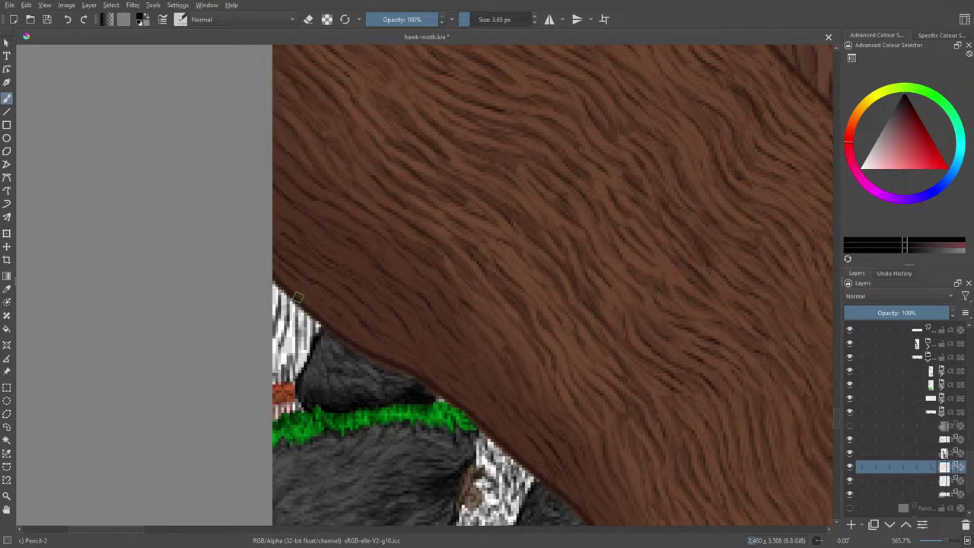
Add two new paint layers and place them below the black backing layer, keeping the upper one active.
{"action": "left_click_drag", "start_coordinate": [946, 540], "coordinate": [941, 543]}
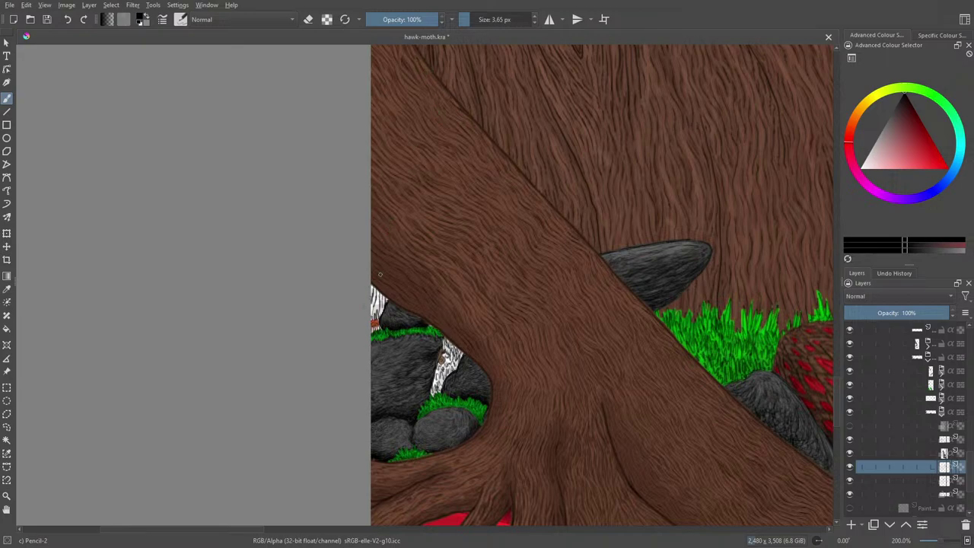
{"action": "key", "text": "e"}
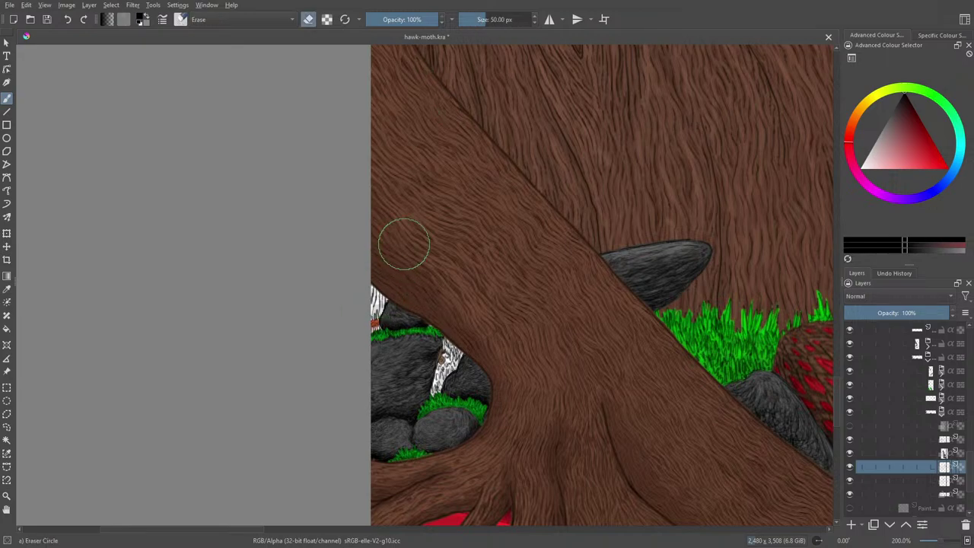
{"action": "key", "text": "e"}
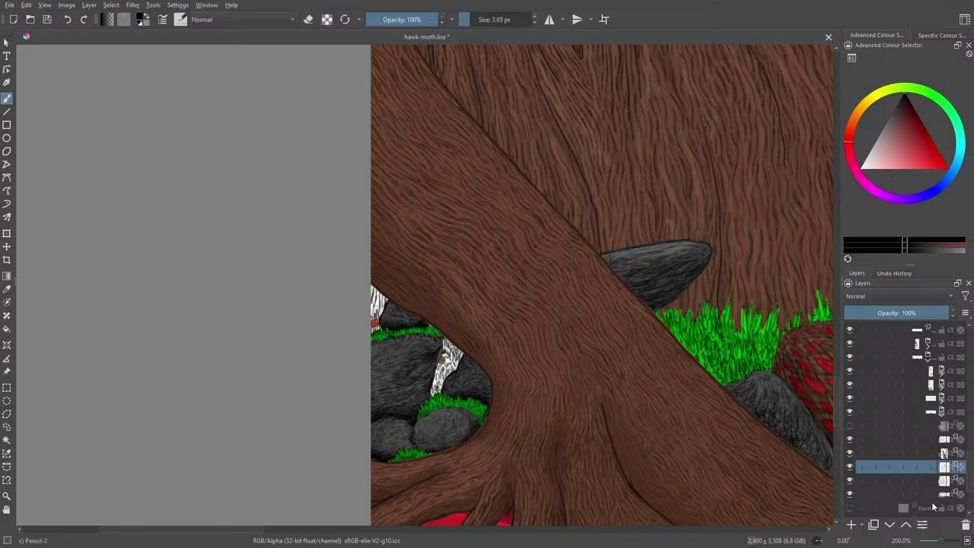
{"action": "left_click", "coordinate": [877, 481]}
{"action": "left_click", "coordinate": [870, 492]}
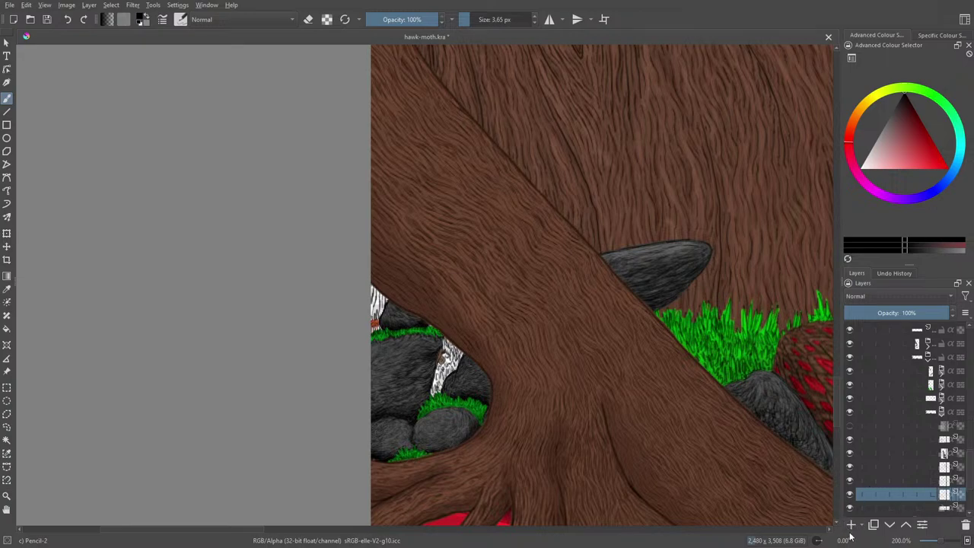
{"action": "left_click", "coordinate": [889, 526]}
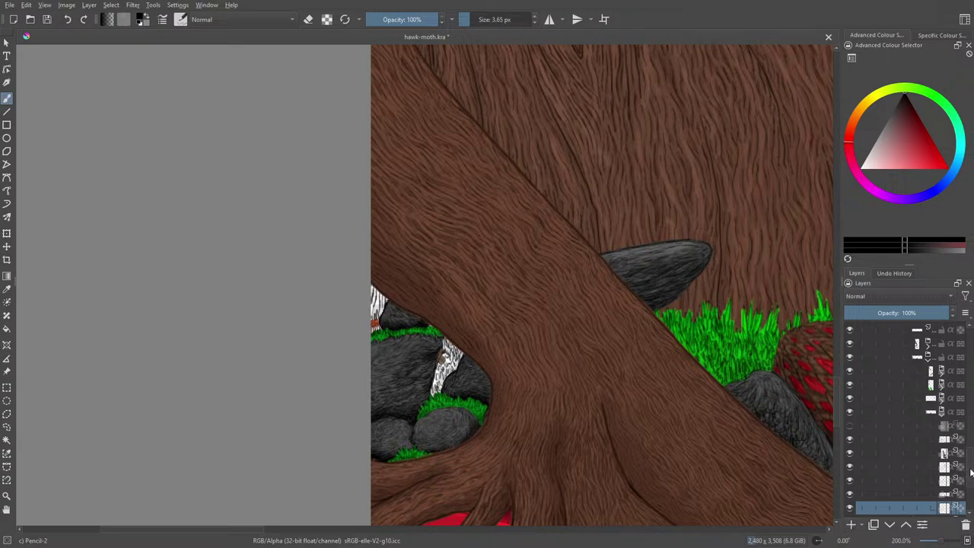
{"action": "scroll", "coordinate": [970, 476], "scroll_direction": "down", "scroll_amount": 2}
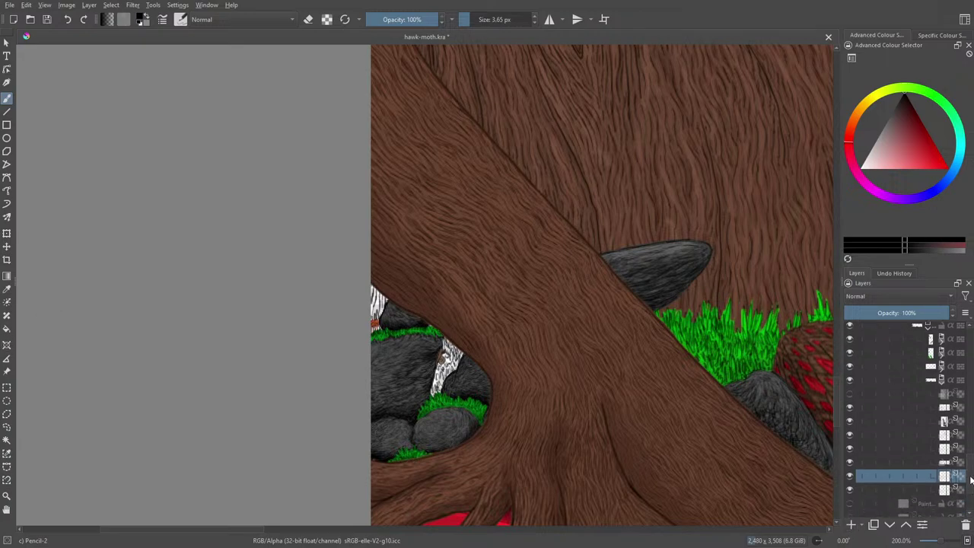
Sample the dark green of the grass and paint the gap between the rocks with the Basic-1 brush at 40 px.
{"action": "left_click", "coordinate": [11, 289]}
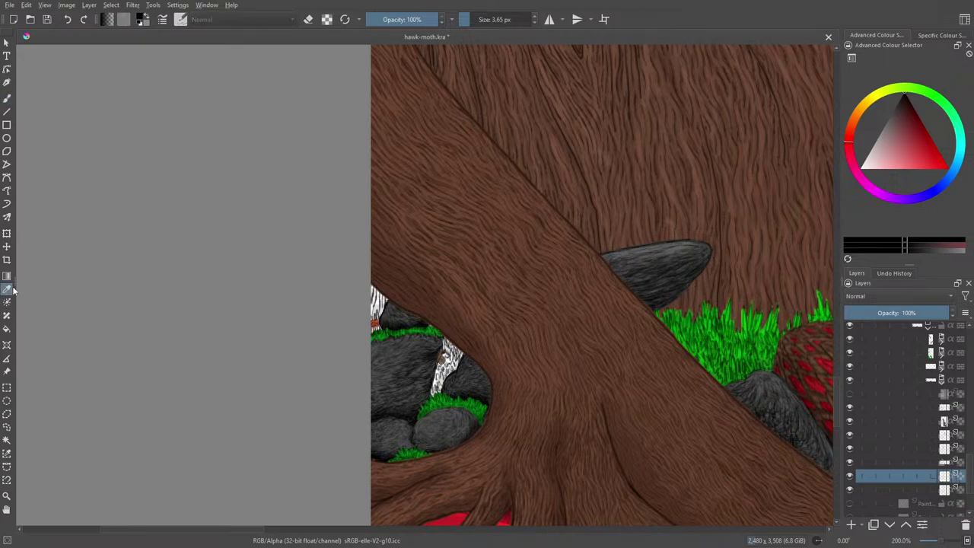
{"action": "left_click", "coordinate": [486, 407]}
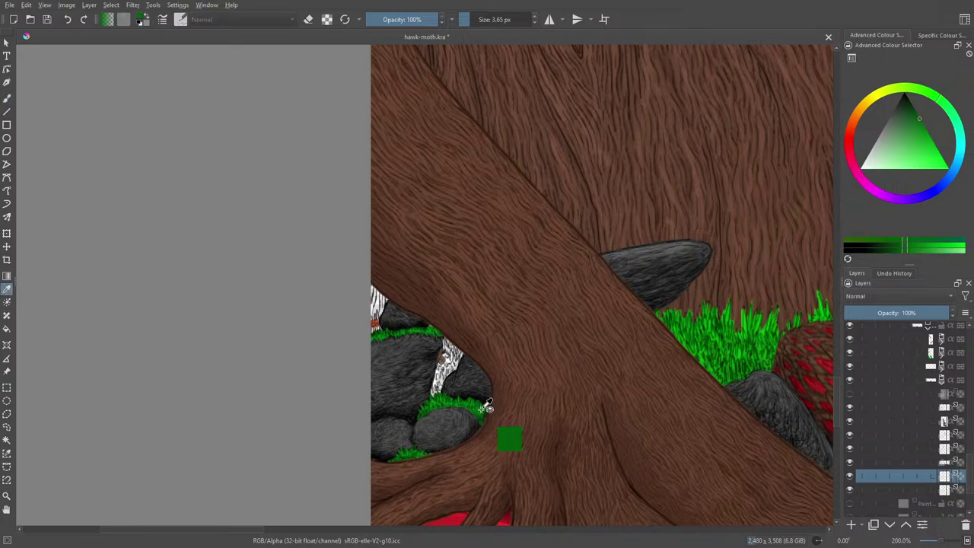
{"action": "left_click", "coordinate": [12, 97]}
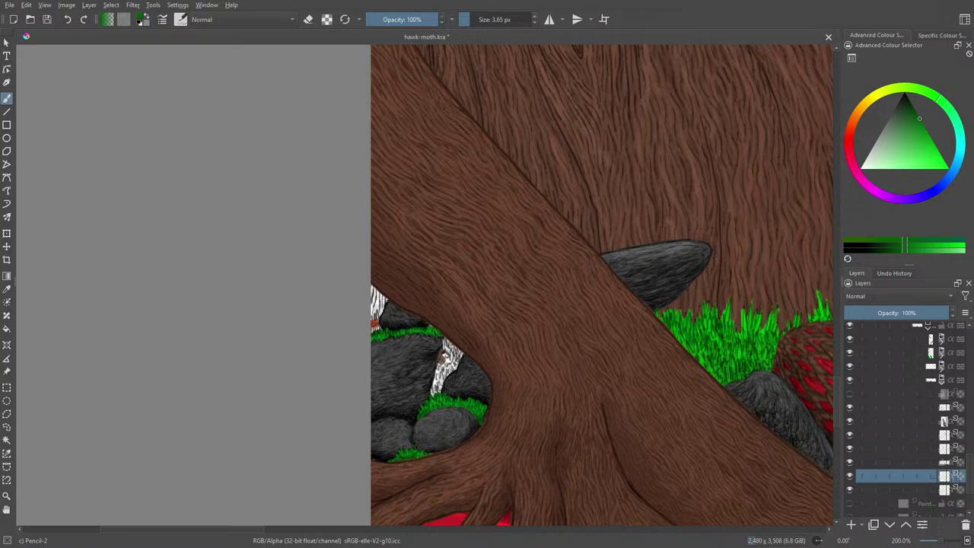
{"action": "left_click", "coordinate": [181, 19]}
{"action": "left_click", "coordinate": [248, 55]}
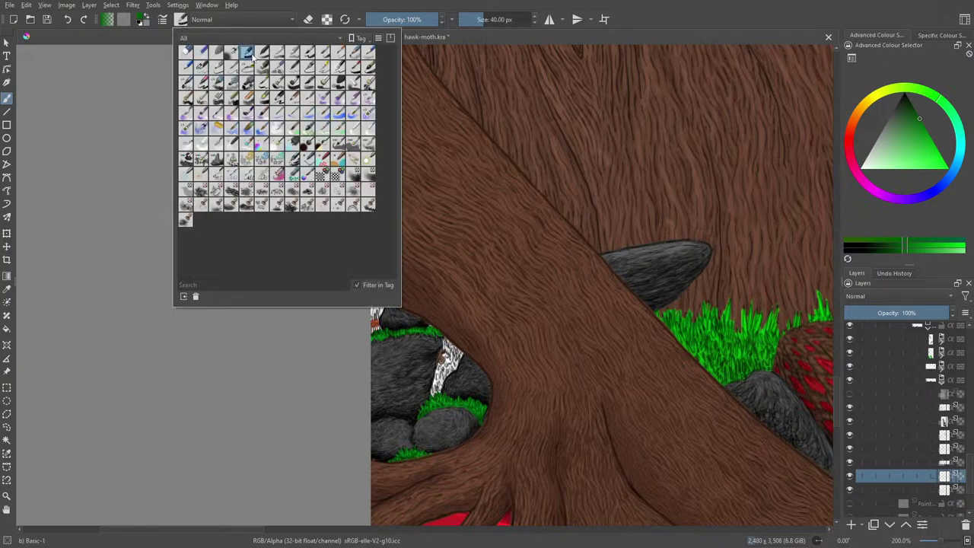
{"action": "right_click", "coordinate": [469, 310]}
{"action": "left_click", "coordinate": [382, 204]}
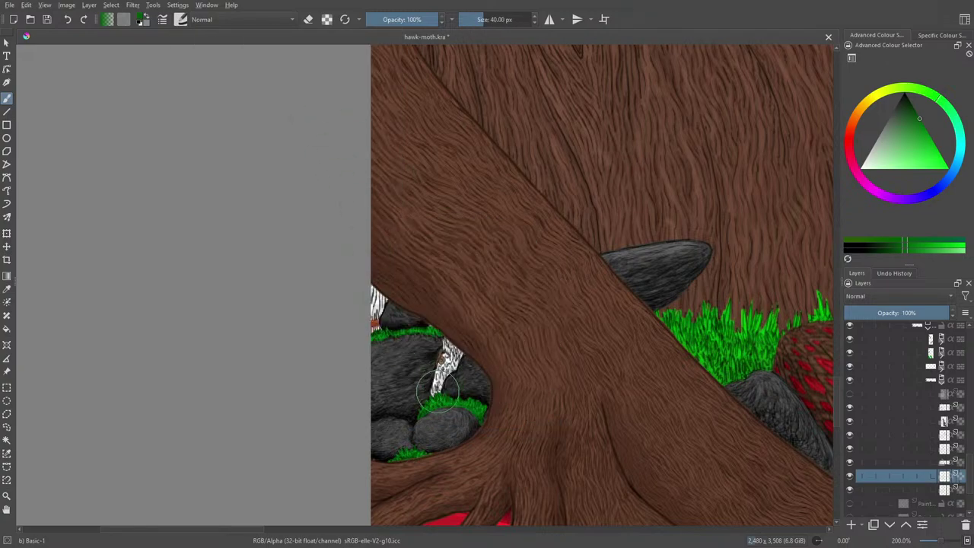
{"action": "left_click_drag", "start_coordinate": [437, 393], "coordinate": [450, 353]}
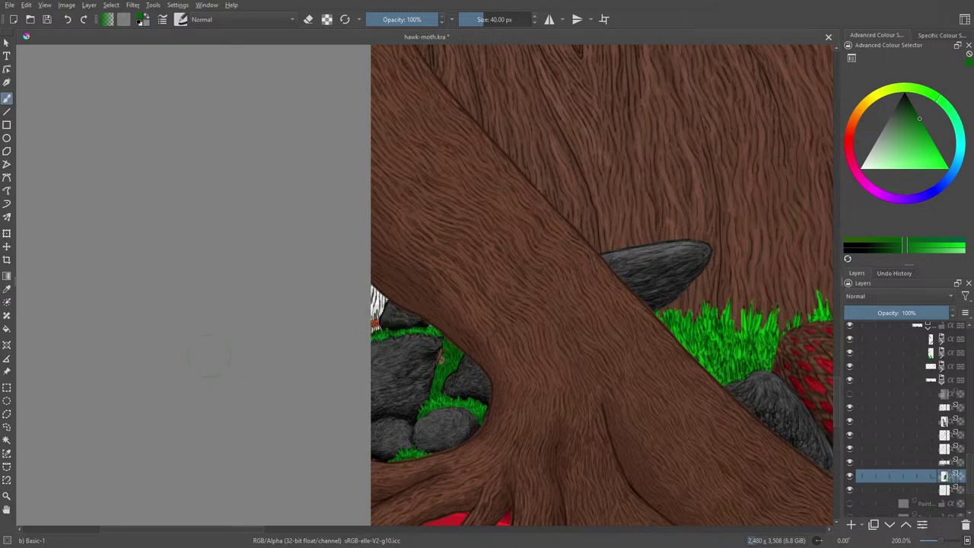
Pick a lighter green to brighten the gap between the rocks, and add green at the canvas edge with the brush at 4.74 px.
{"action": "right_click", "coordinate": [219, 382]}
{"action": "left_click_drag", "start_coordinate": [209, 373], "coordinate": [218, 373]}
{"action": "left_click", "coordinate": [314, 277]}
{"action": "mouse_move", "coordinate": [455, 344]}
{"action": "left_mouse_down"}
{"action": "mouse_move", "coordinate": [442, 376]}
{"action": "mouse_move", "coordinate": [436, 368]}
{"action": "left_mouse_up"}
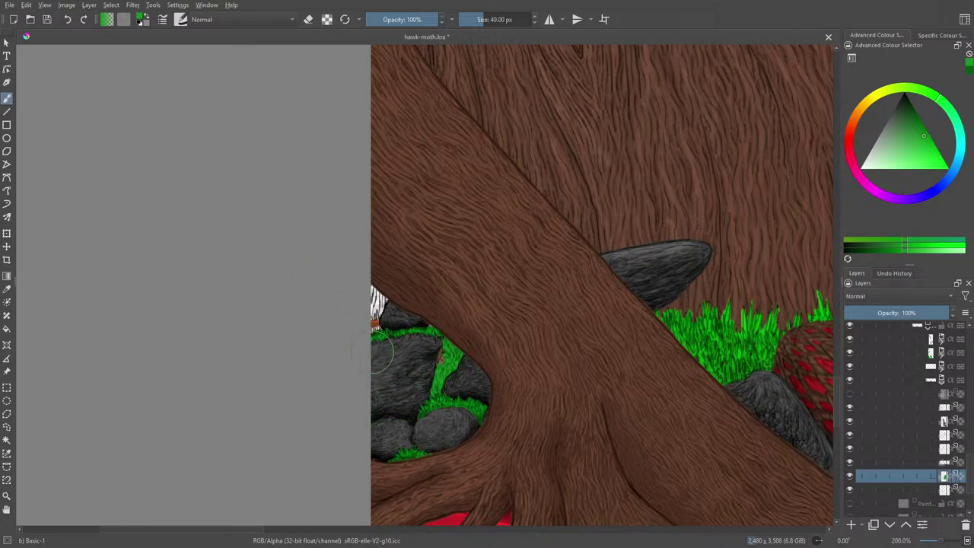
{"action": "left_click_drag", "start_coordinate": [482, 20], "coordinate": [471, 21]}
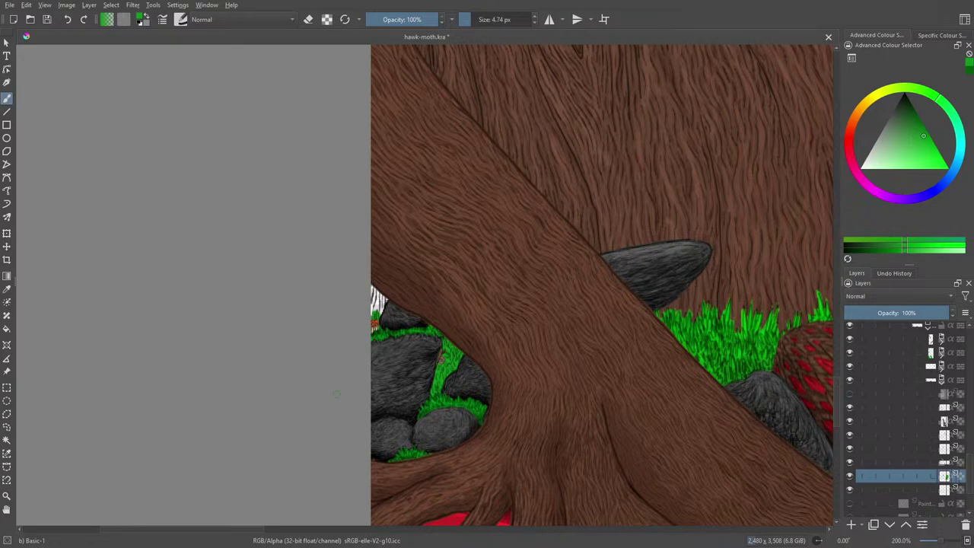
On the layer below the green one, sample the tree's brown and fill the gap at the canvas edge with the Basic-1 brush at 4.74 px.
{"action": "left_click", "coordinate": [939, 491]}
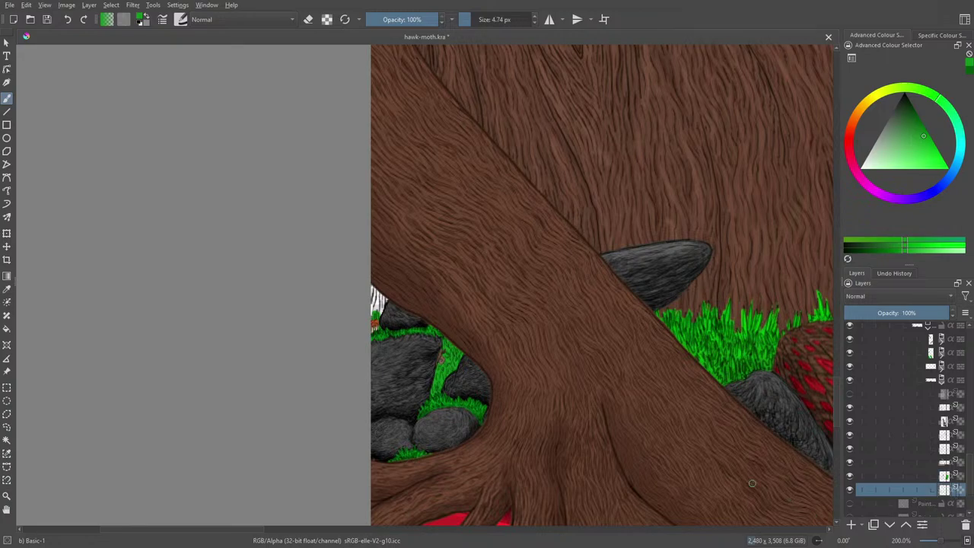
{"action": "left_click", "coordinate": [7, 289]}
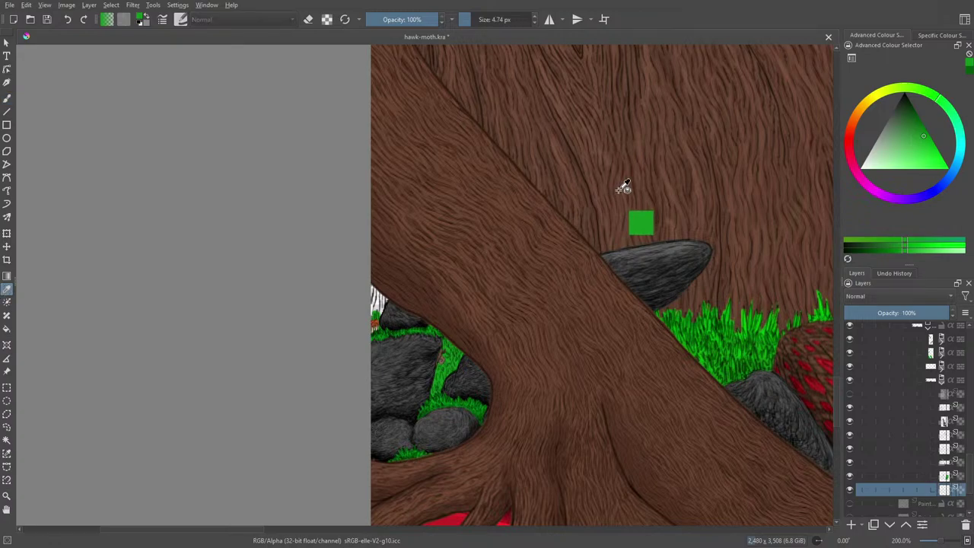
{"action": "left_click", "coordinate": [659, 188]}
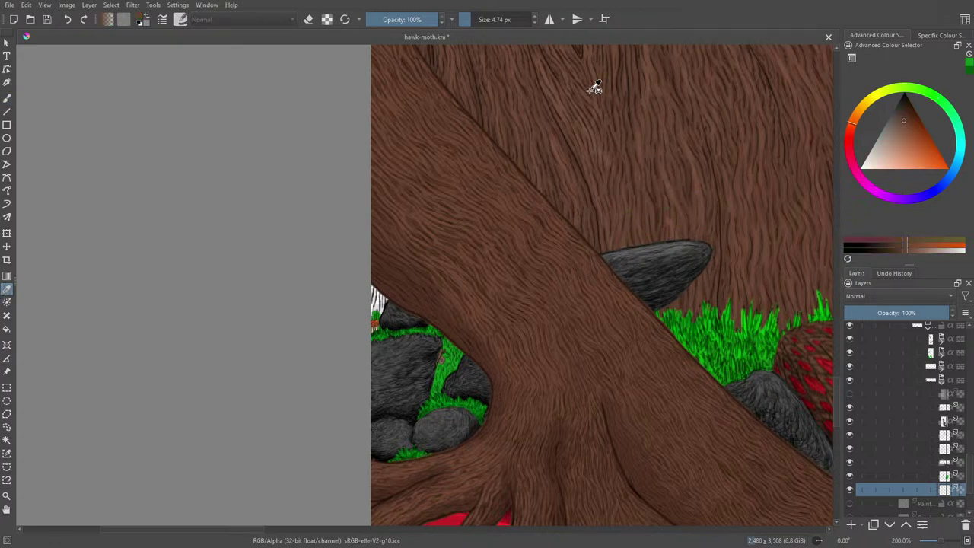
{"action": "left_click", "coordinate": [6, 82]}
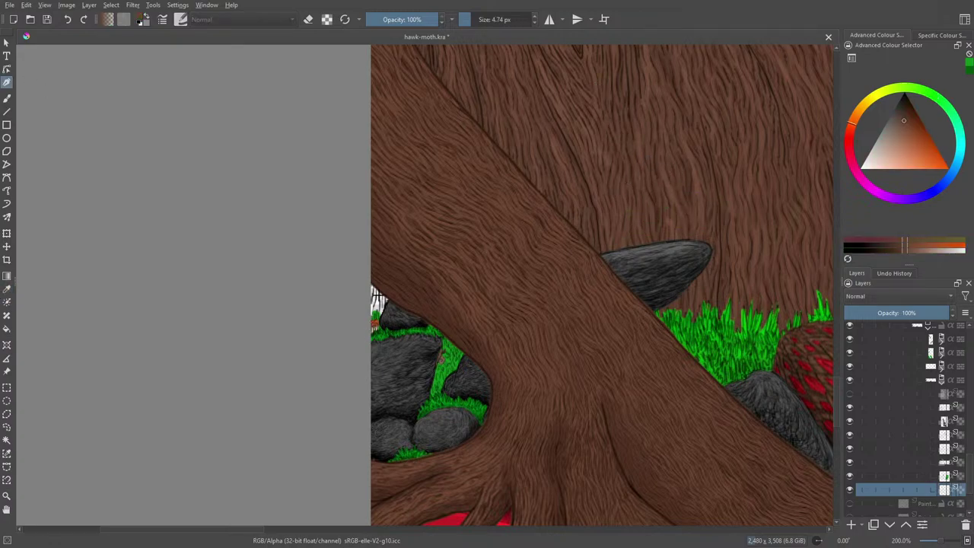
{"action": "left_click", "coordinate": [11, 99]}
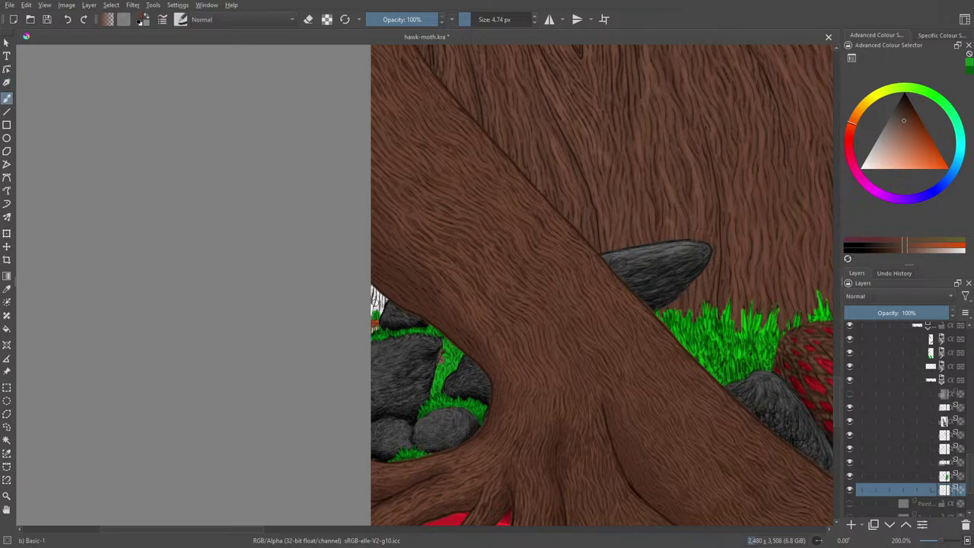
{"action": "mouse_move", "coordinate": [385, 294]}
{"action": "left_mouse_down"}
{"action": "mouse_move", "coordinate": [379, 312]}
{"action": "mouse_move", "coordinate": [373, 289]}
{"action": "left_mouse_up"}
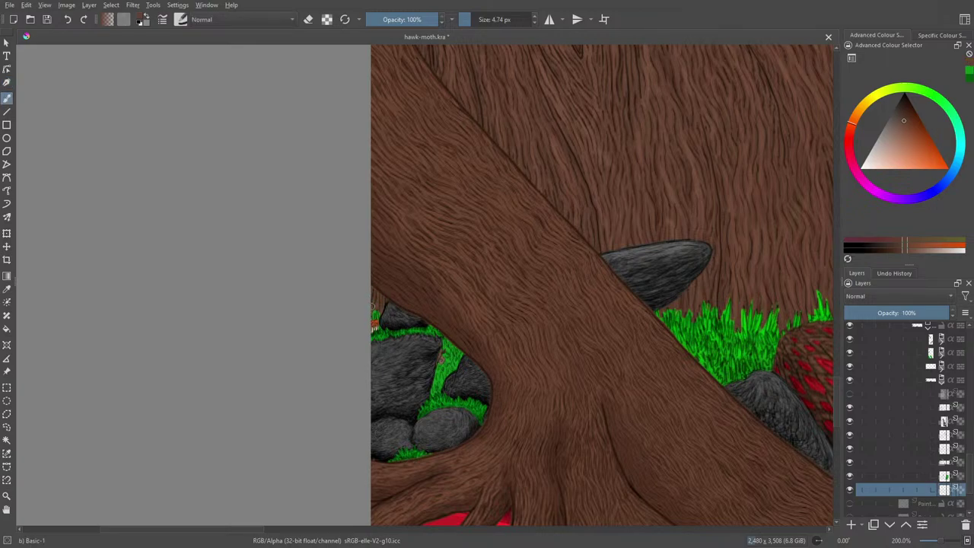
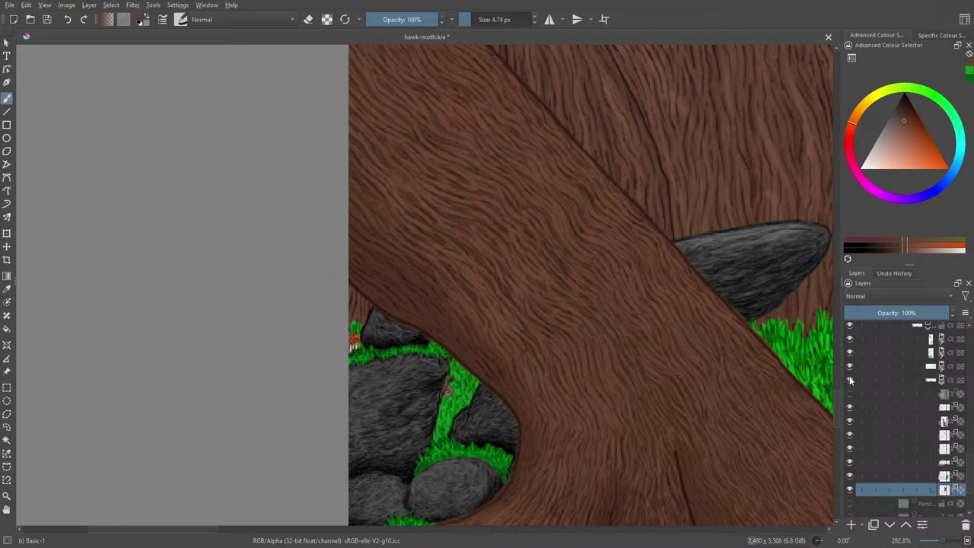
Toggle the layers and groups above the gap layers one by one to identify which holds the grass and mushroom details.
{"action": "left_click", "coordinate": [850, 367]}
{"action": "left_click", "coordinate": [850, 367]}
{"action": "left_click", "coordinate": [850, 380]}
{"action": "left_click", "coordinate": [850, 379]}
{"action": "left_click", "coordinate": [850, 353]}
{"action": "left_click", "coordinate": [850, 353]}
{"action": "left_click", "coordinate": [850, 339]}
{"action": "left_click", "coordinate": [850, 339]}
{"action": "scroll", "coordinate": [971, 466], "scroll_direction": "up", "scroll_amount": 2}
{"action": "scroll", "coordinate": [970, 459], "scroll_direction": "up", "scroll_amount": 1}
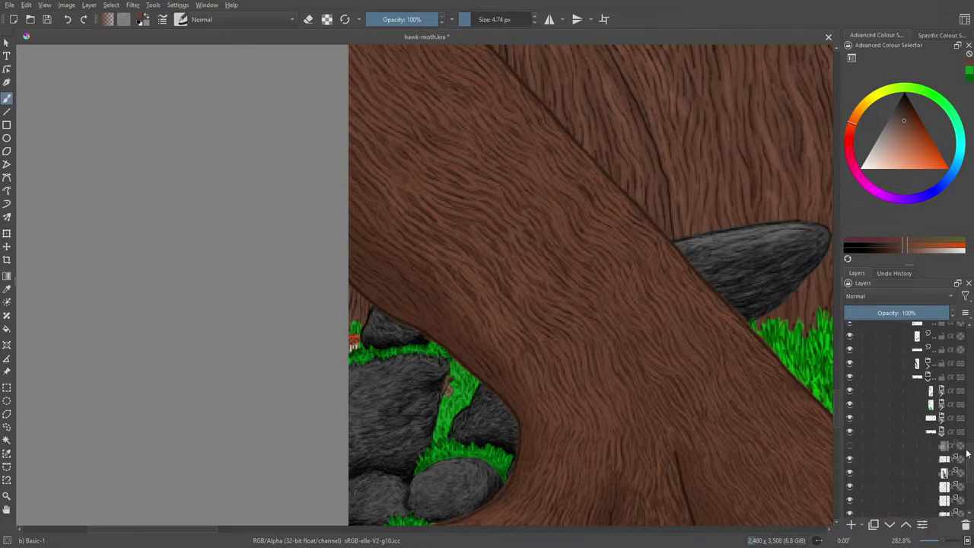
{"action": "left_click", "coordinate": [849, 377]}
{"action": "left_click", "coordinate": [849, 377]}
{"action": "left_click", "coordinate": [851, 364]}
{"action": "left_click", "coordinate": [851, 364]}
{"action": "left_click", "coordinate": [851, 343]}
{"action": "scroll", "coordinate": [969, 444], "scroll_direction": "up", "scroll_amount": 4}
{"action": "scroll", "coordinate": [969, 444], "scroll_direction": "up", "scroll_amount": 3}
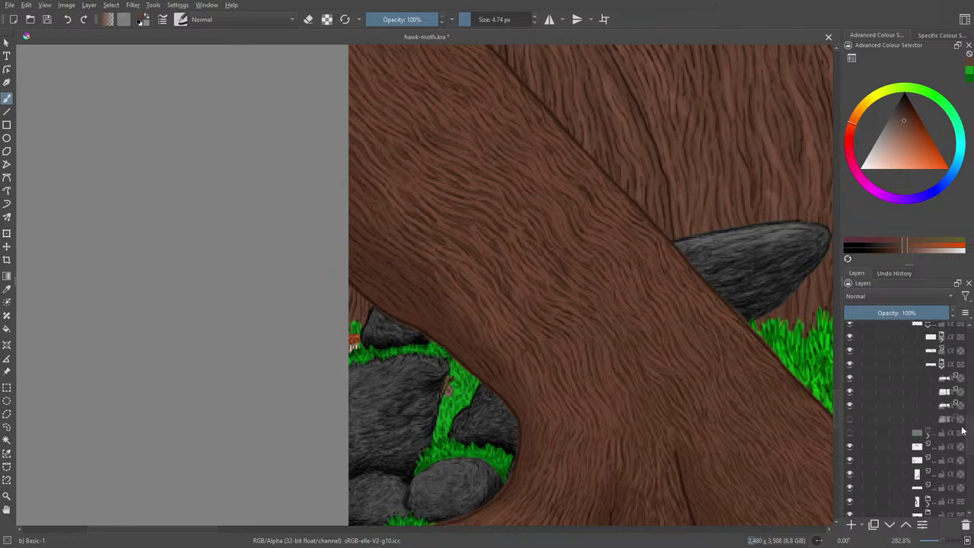
{"action": "left_click", "coordinate": [851, 367]}
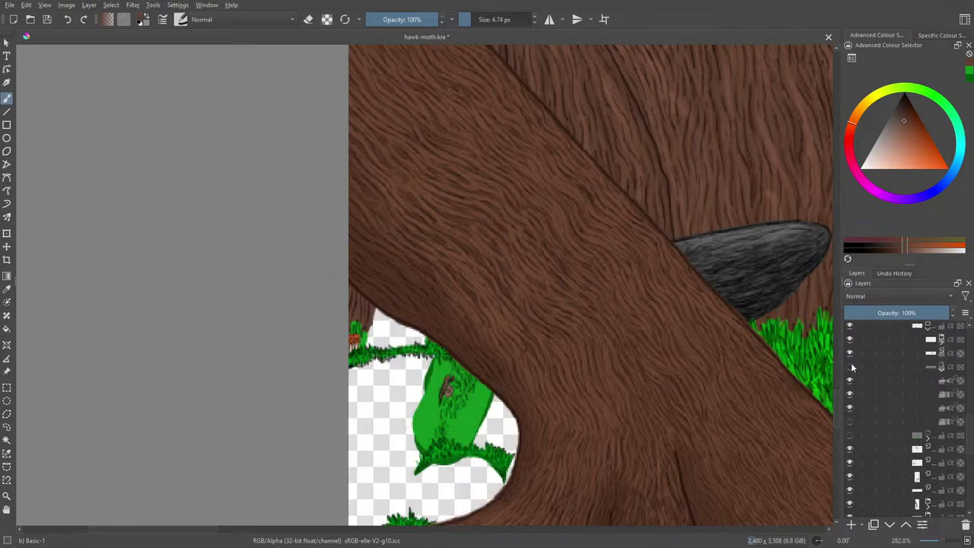
{"action": "left_click", "coordinate": [850, 366]}
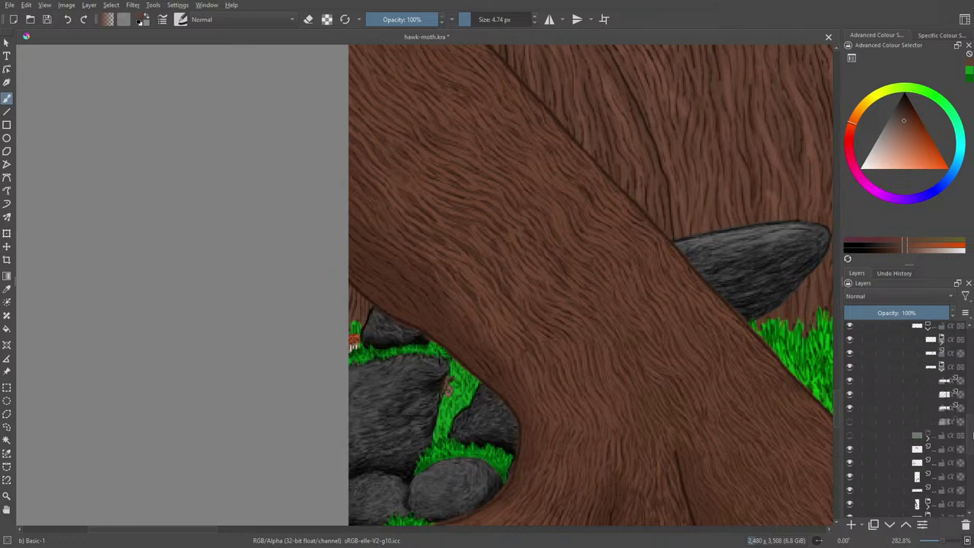
{"action": "scroll", "coordinate": [971, 433], "scroll_direction": "up", "scroll_amount": 2}
{"action": "left_click", "coordinate": [850, 391]}
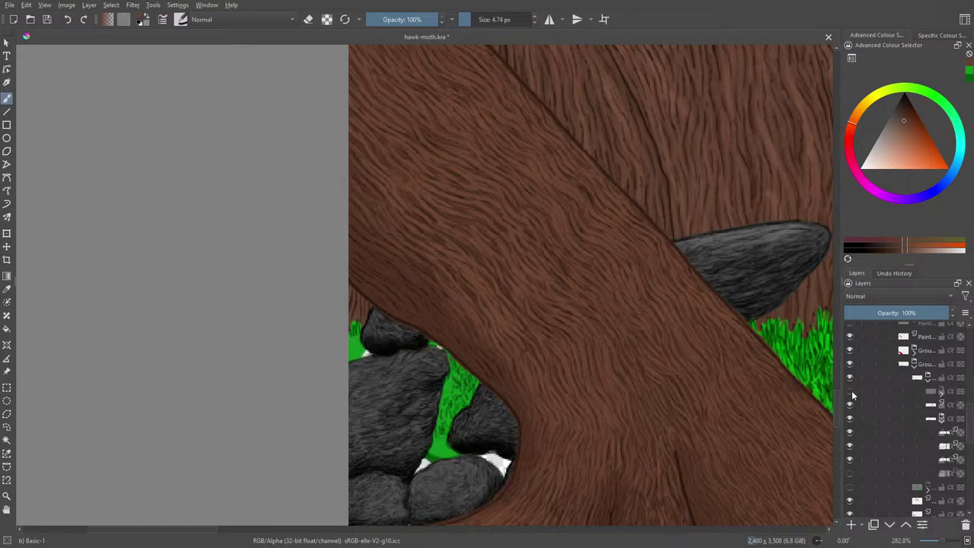
{"action": "left_click", "coordinate": [850, 391]}
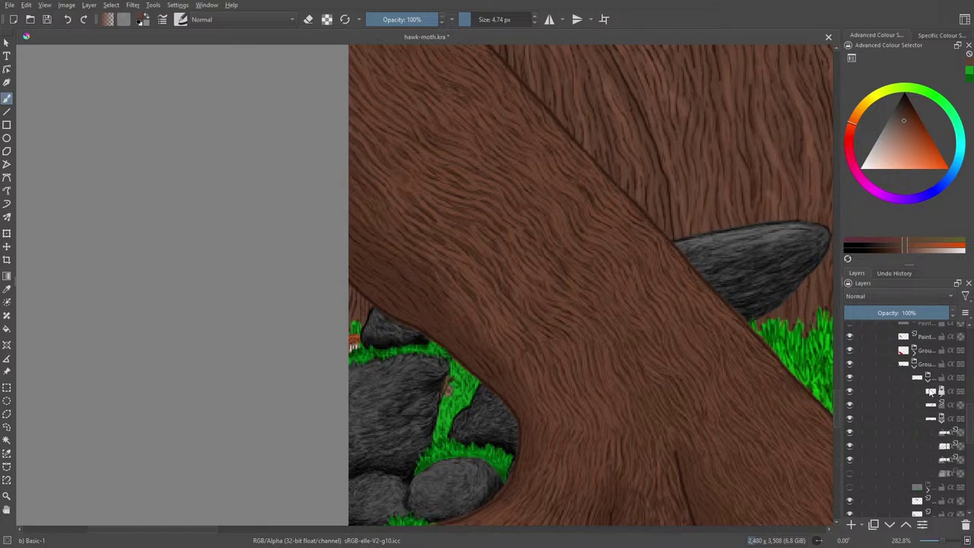
Expand the grass and mushroom group and toggle its two uppermost layers to check what each contains.
{"action": "left_click", "coordinate": [930, 391]}
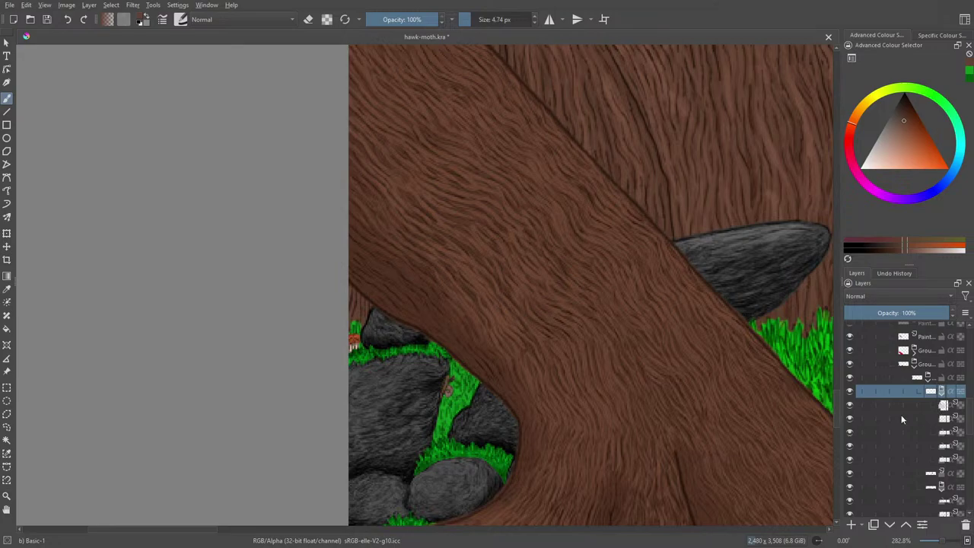
{"action": "left_click", "coordinate": [874, 405]}
{"action": "left_click", "coordinate": [852, 405]}
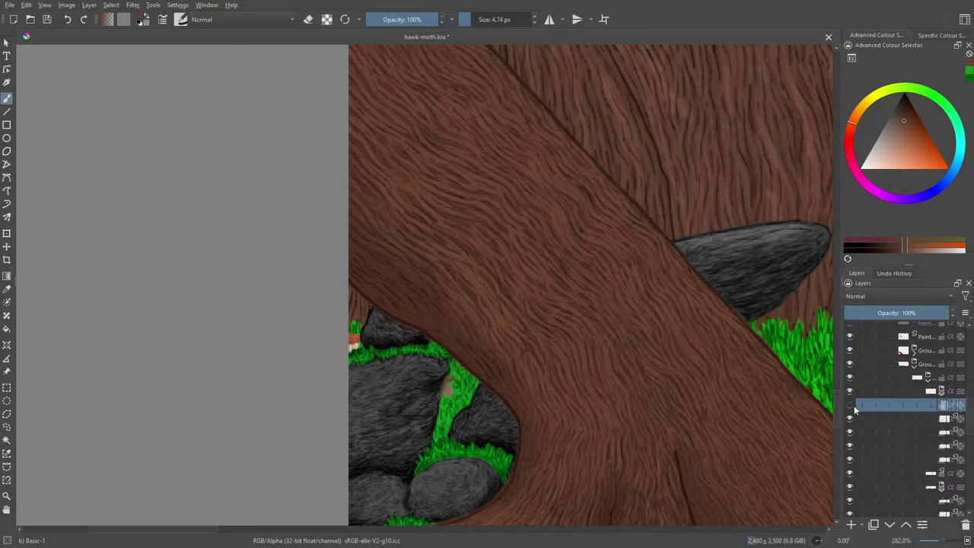
{"action": "mouse_move", "coordinate": [855, 409]}
{"action": "left_click", "coordinate": [852, 407]}
{"action": "left_click", "coordinate": [852, 418]}
{"action": "left_click", "coordinate": [852, 418]}
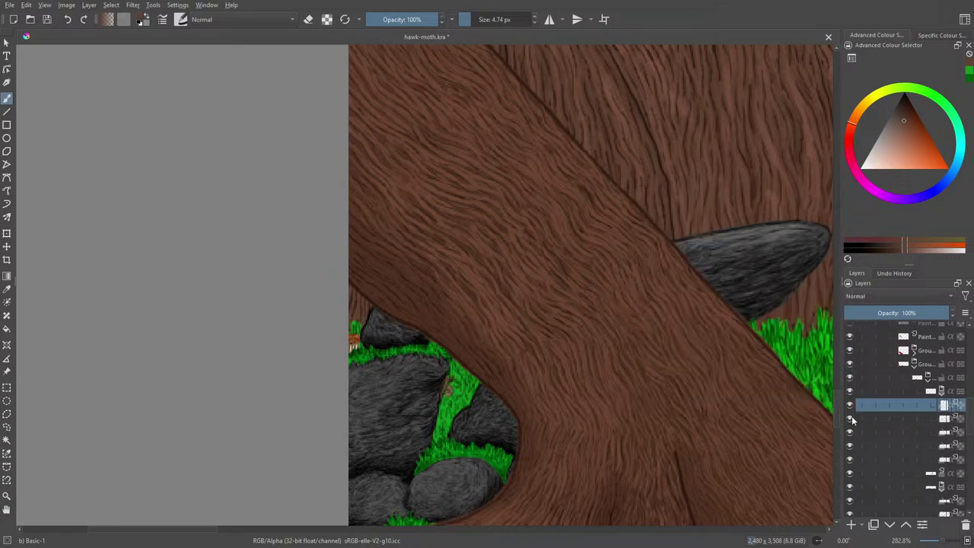
{"action": "mouse_move", "coordinate": [852, 420]}
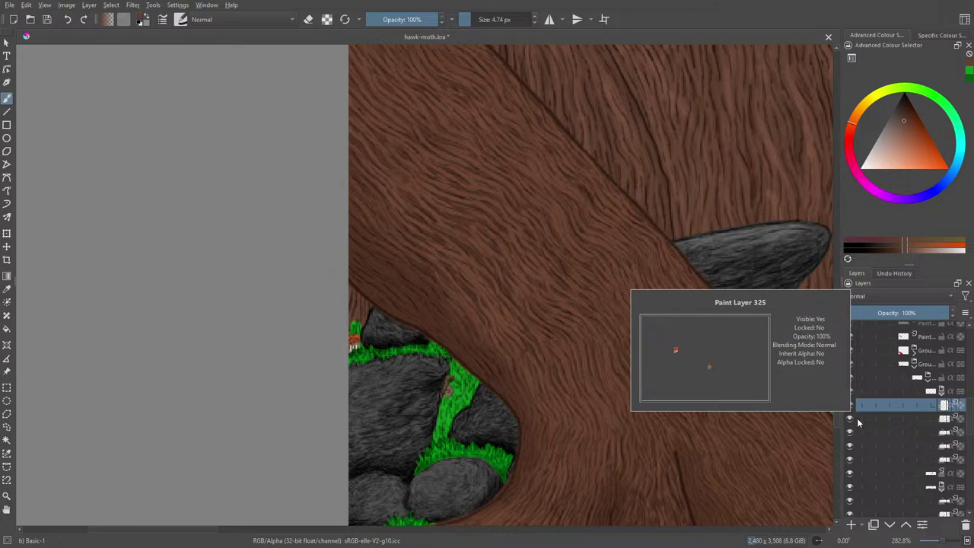
Select the second layer in the grass and mushroom group and set the Eraser Circle brush to 1.16 px.
{"action": "left_click", "coordinate": [884, 419]}
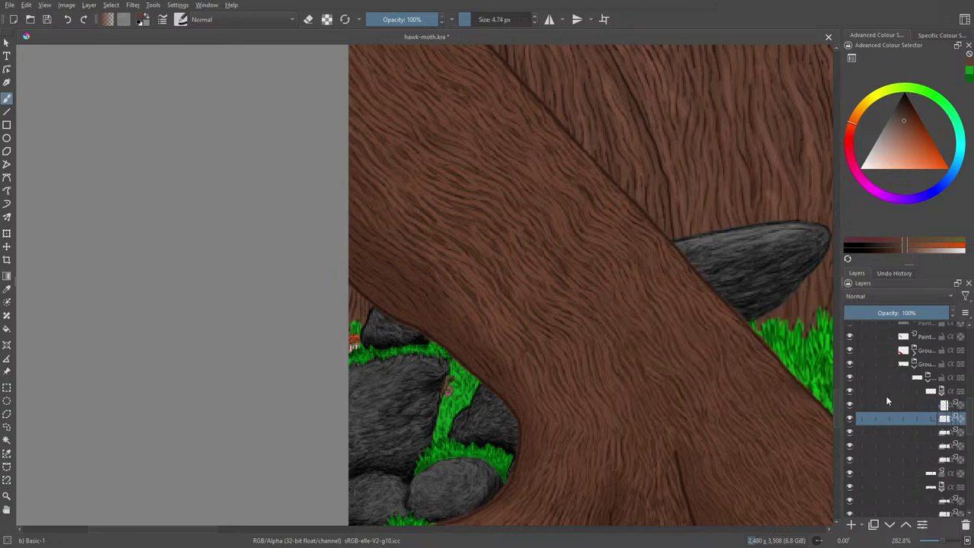
{"action": "key", "text": "e"}
{"action": "left_click_drag", "start_coordinate": [480, 19], "coordinate": [466, 20]}
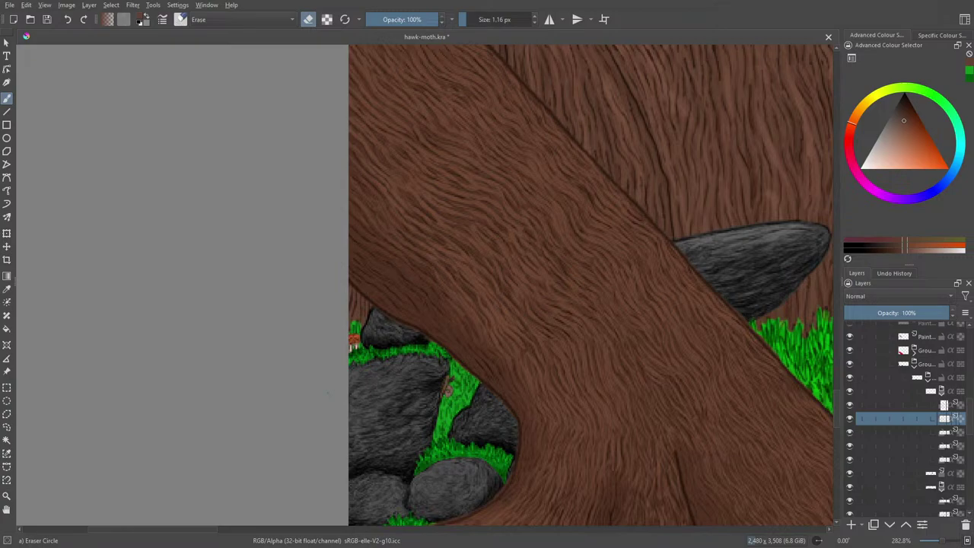
Reselect the green gap layer, check it by toggling its visibility, and return to the Basic-1 brush.
{"action": "left_click_drag", "start_coordinate": [973, 428], "coordinate": [970, 500]}
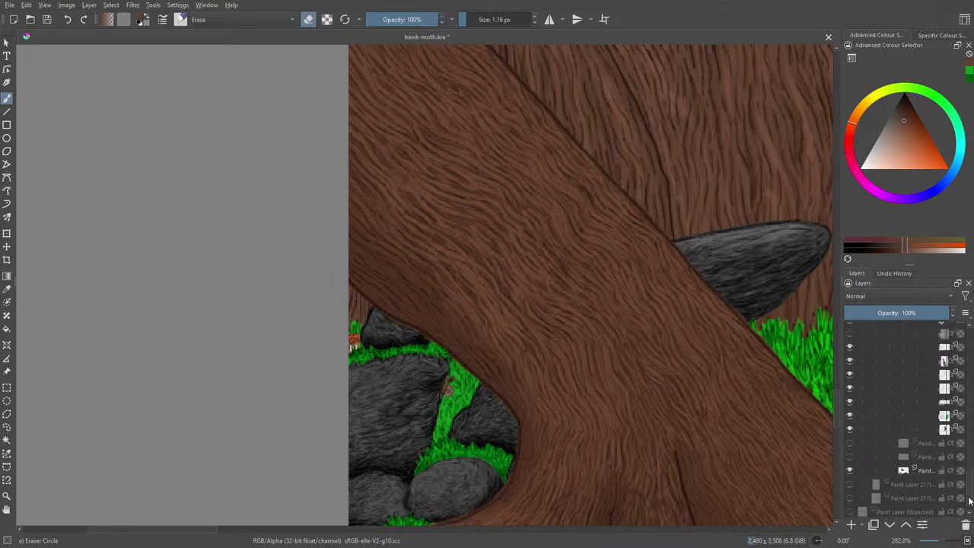
{"action": "scroll", "coordinate": [946, 471], "scroll_direction": "up", "scroll_amount": 3}
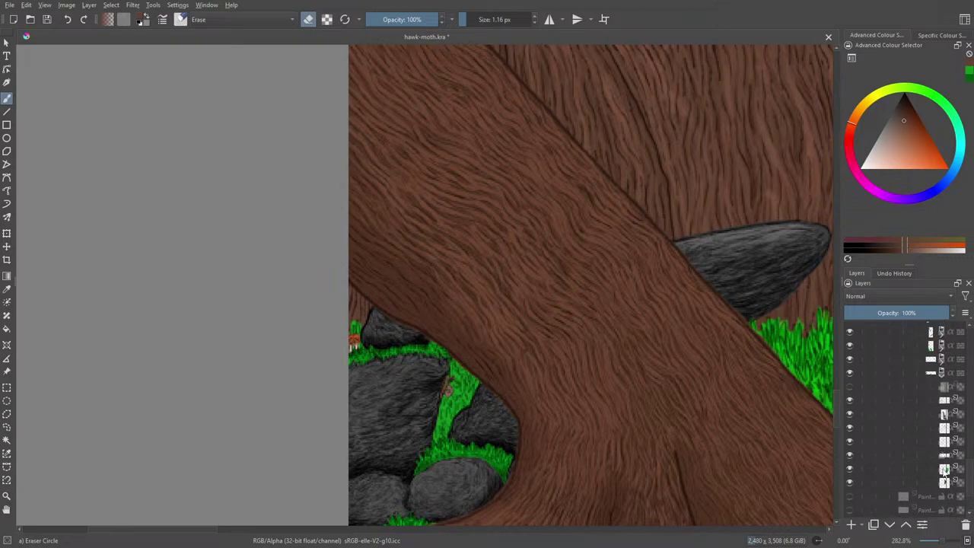
{"action": "left_click", "coordinate": [920, 470]}
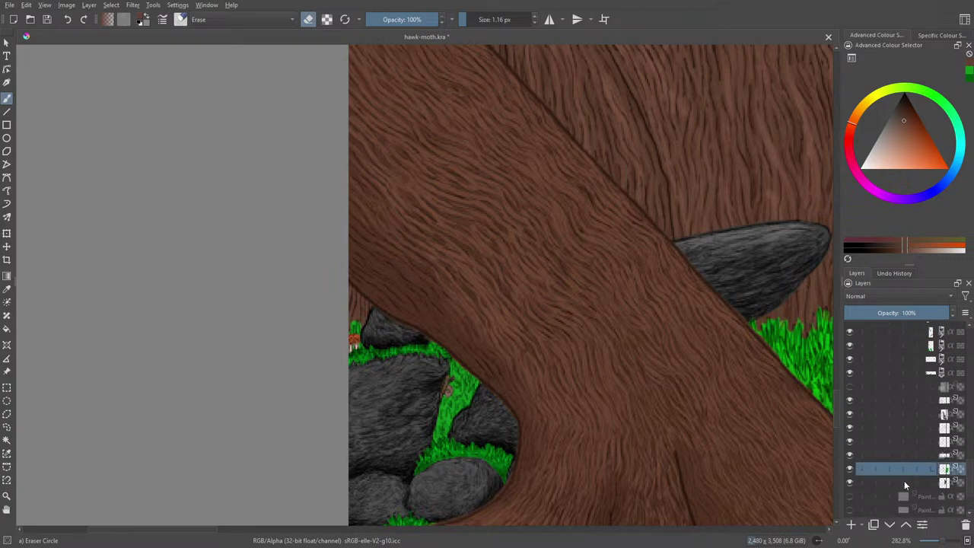
{"action": "left_click", "coordinate": [851, 470]}
{"action": "left_click", "coordinate": [851, 469]}
{"action": "key", "text": "e"}
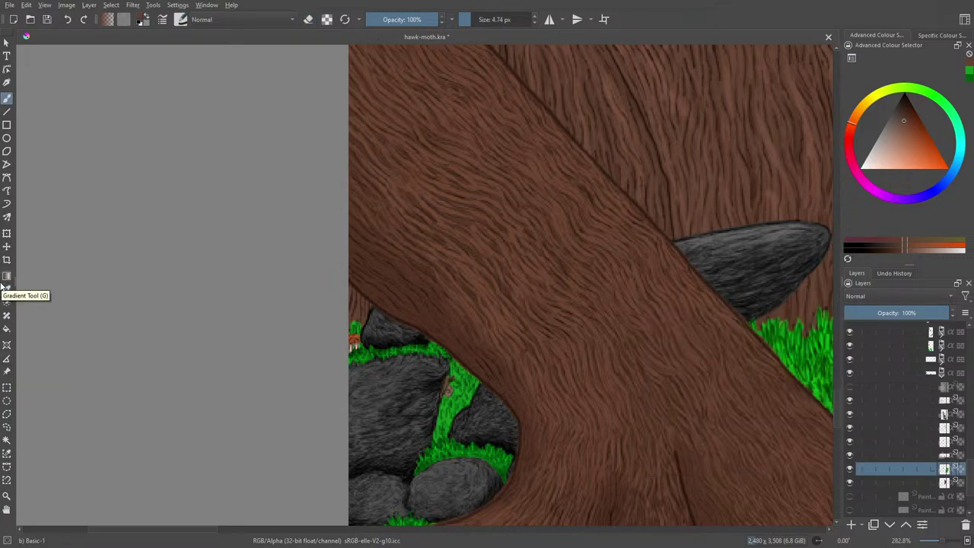
{"action": "key", "text": "e"}
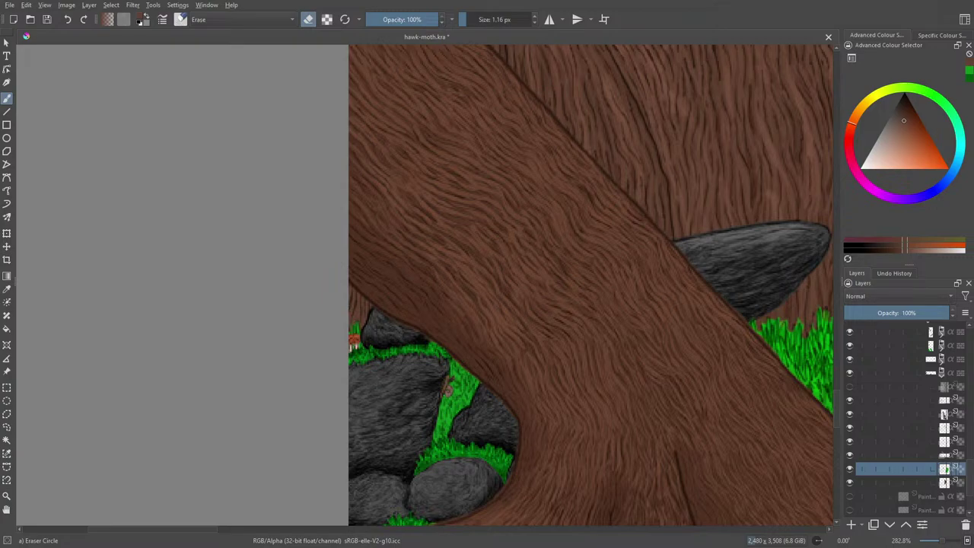
{"action": "key", "text": "slash"}
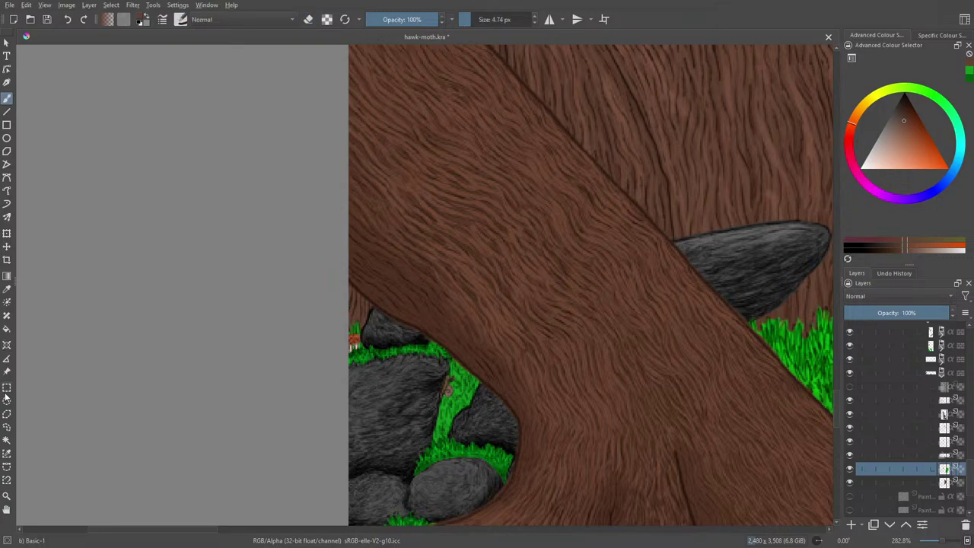
Sample the dark green of the grass and paint over the gap between the rocks with the brush at 4.74 px.
{"action": "left_click", "coordinate": [7, 289]}
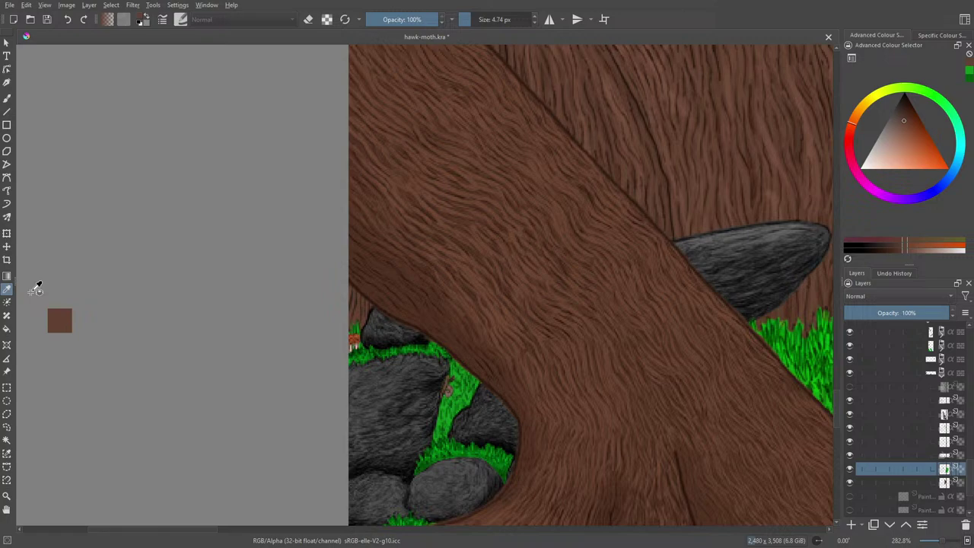
{"action": "left_click", "coordinate": [502, 457]}
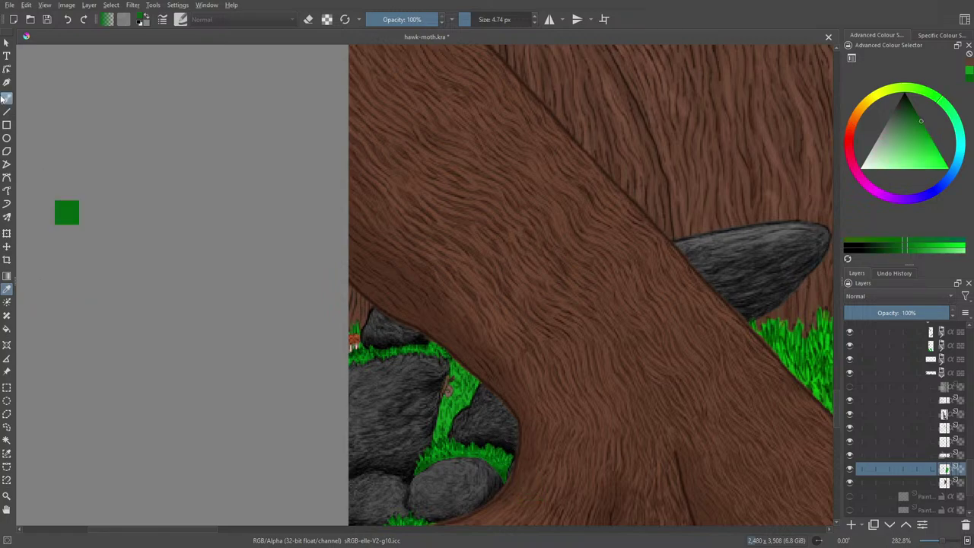
{"action": "left_click", "coordinate": [6, 98]}
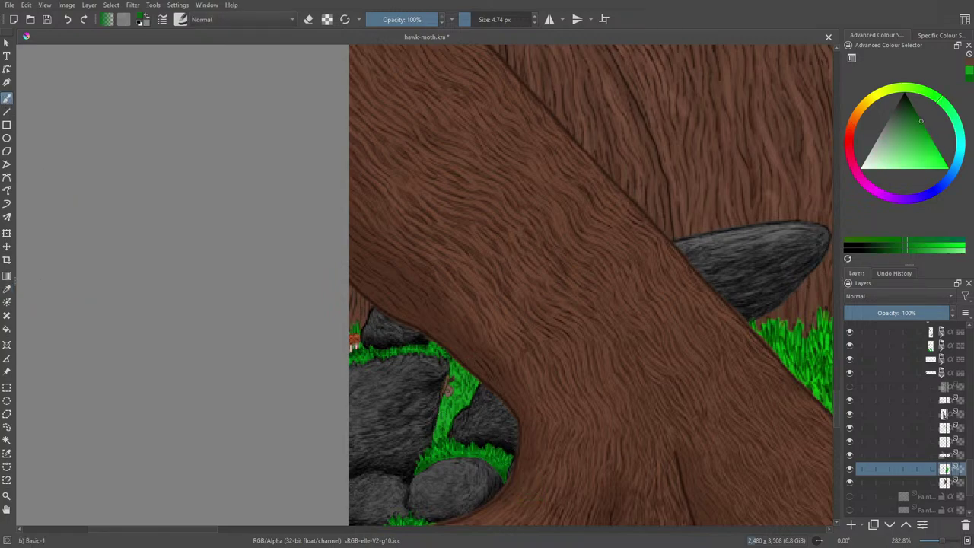
{"action": "mouse_move", "coordinate": [442, 430]}
{"action": "left_mouse_down"}
{"action": "mouse_move", "coordinate": [447, 389]}
{"action": "mouse_move", "coordinate": [457, 415]}
{"action": "mouse_move", "coordinate": [474, 377]}
{"action": "mouse_move", "coordinate": [421, 363]}
{"action": "mouse_move", "coordinate": [450, 358]}
{"action": "left_mouse_up"}
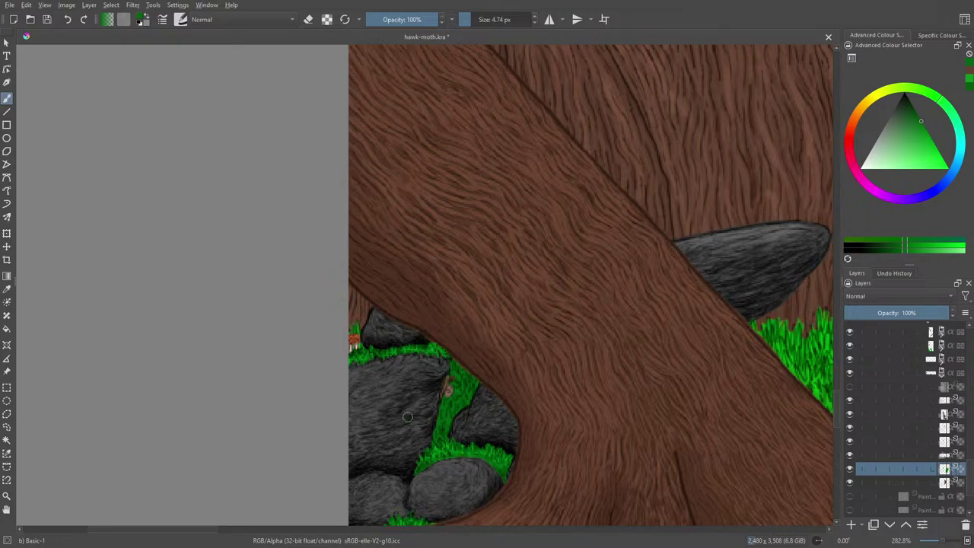
Pick a brighter green and paint highlights in the gap between the rocks with the Basic-2 Opacity brush at 8.35 px.
{"action": "right_click", "coordinate": [473, 366]}
{"action": "left_click_drag", "start_coordinate": [460, 359], "coordinate": [477, 350]}
{"action": "left_click", "coordinate": [181, 19]}
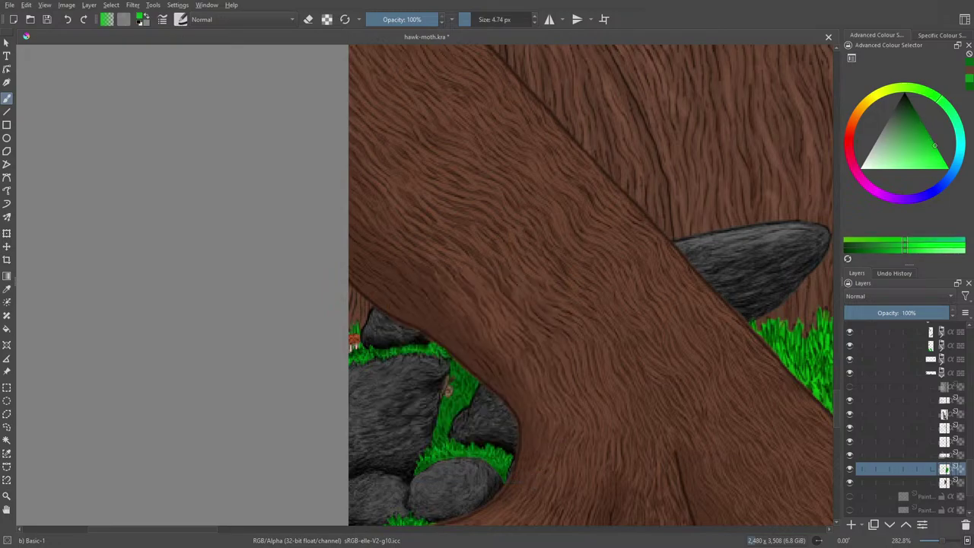
{"action": "left_click", "coordinate": [262, 51]}
{"action": "right_click", "coordinate": [124, 152]}
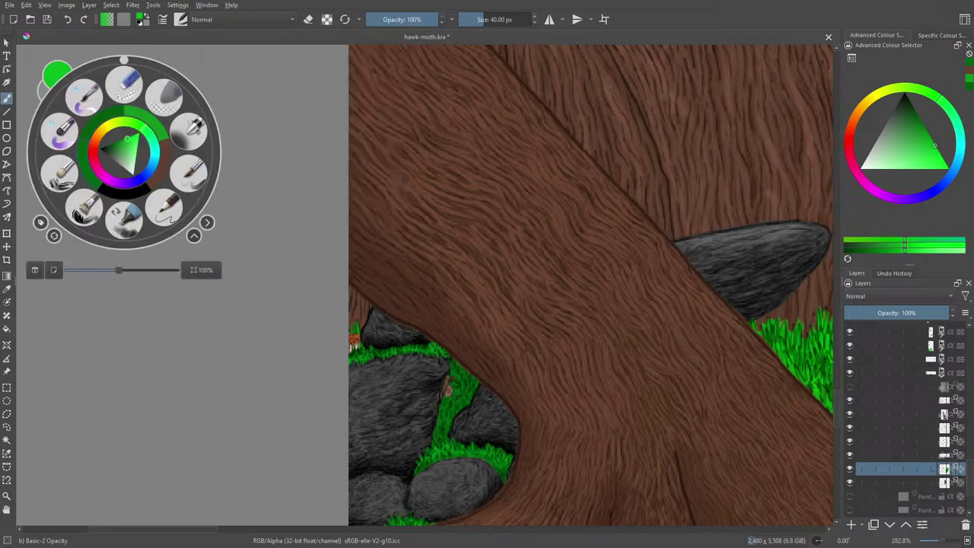
{"action": "left_click", "coordinate": [369, 303]}
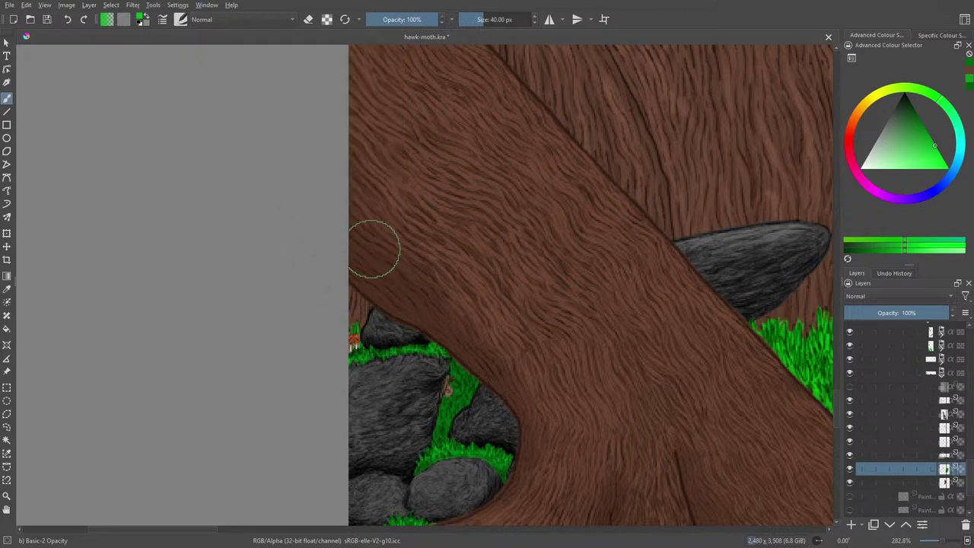
{"action": "left_click_drag", "start_coordinate": [465, 18], "coordinate": [474, 14]}
{"action": "left_click_drag", "start_coordinate": [473, 380], "coordinate": [455, 407]}
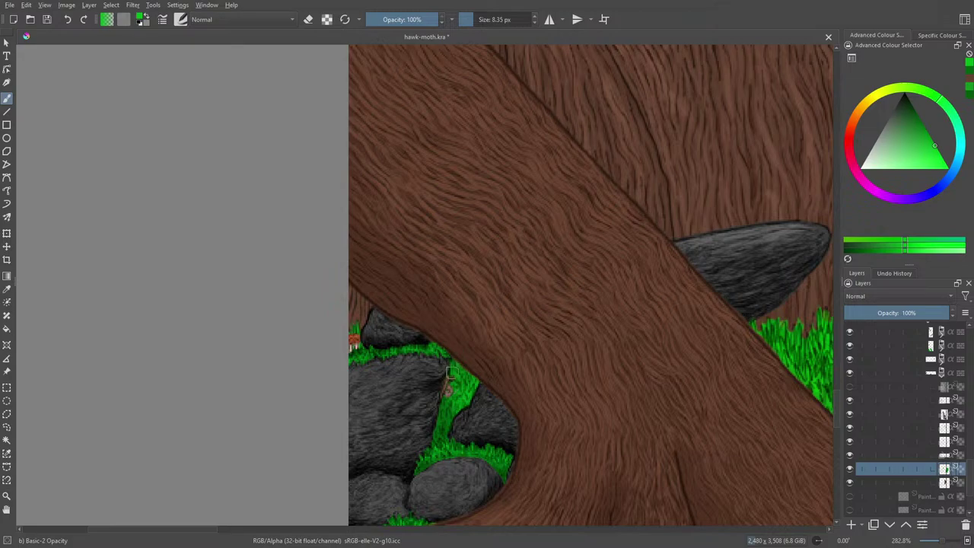
Pick slightly darker greens and paint shading into the gap between the rocks with the Basic-2 Opacity brush at 8.35 px.
{"action": "right_click", "coordinate": [464, 387]}
{"action": "left_click_drag", "start_coordinate": [466, 373], "coordinate": [446, 431]}
{"action": "left_click", "coordinate": [462, 287]}
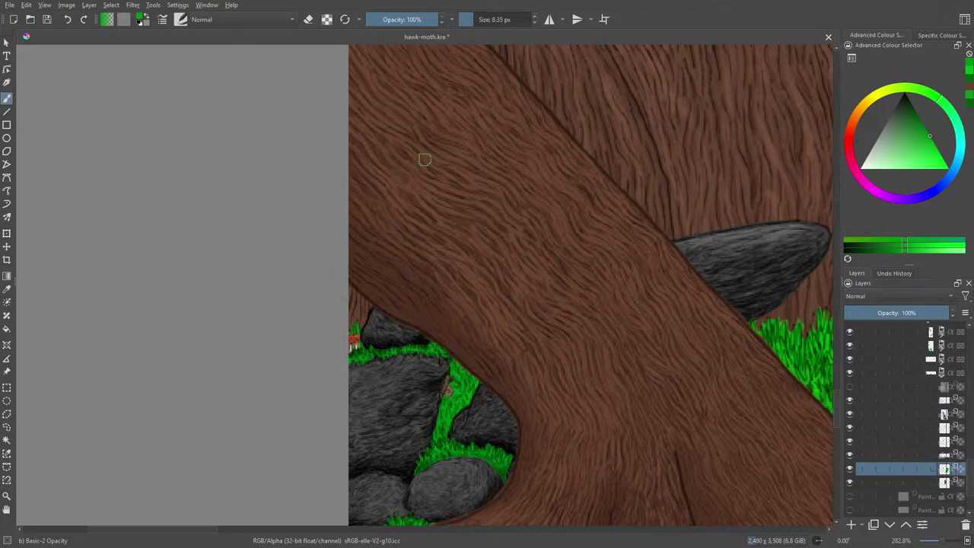
{"action": "right_click", "coordinate": [447, 385]}
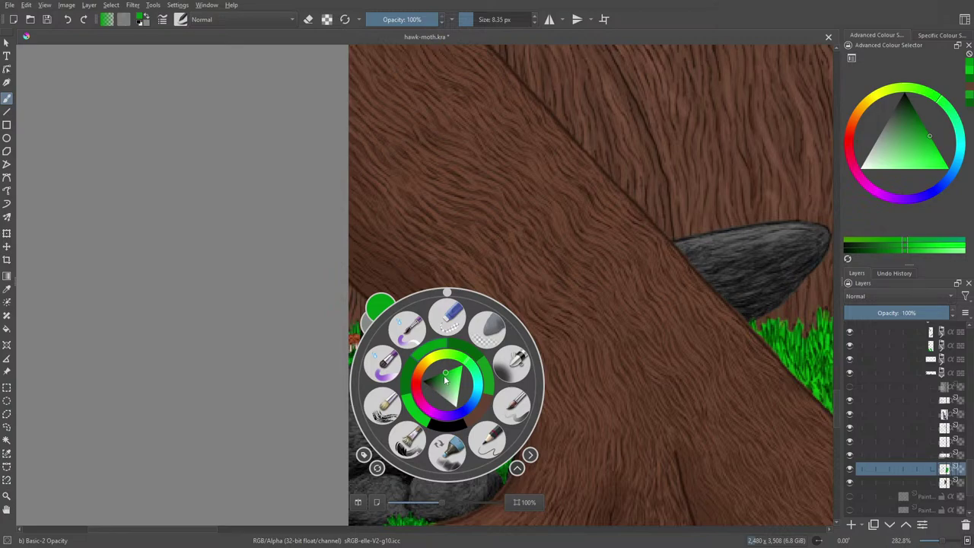
{"action": "left_click", "coordinate": [445, 373]}
{"action": "left_click", "coordinate": [442, 373]}
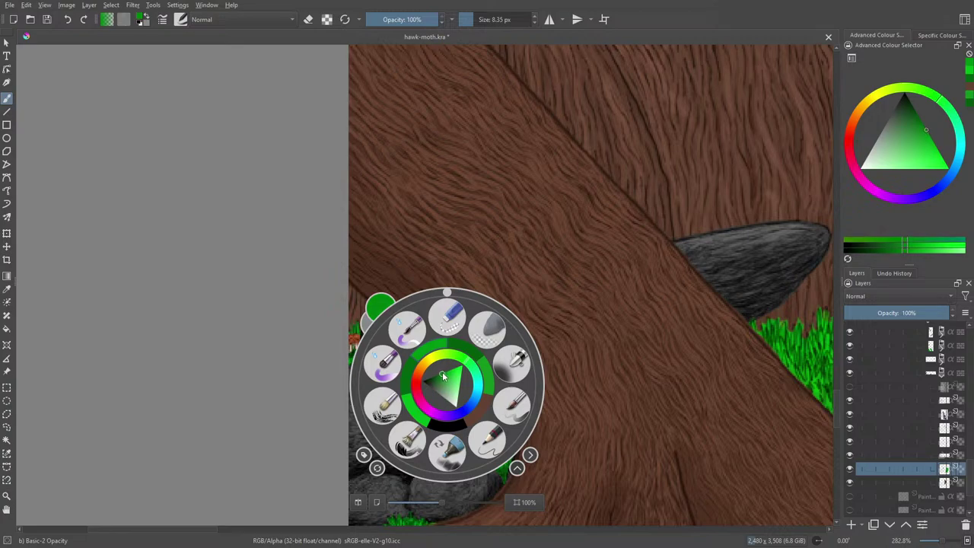
{"action": "right_click", "coordinate": [438, 329]}
{"action": "left_click_drag", "start_coordinate": [450, 373], "coordinate": [449, 390]}
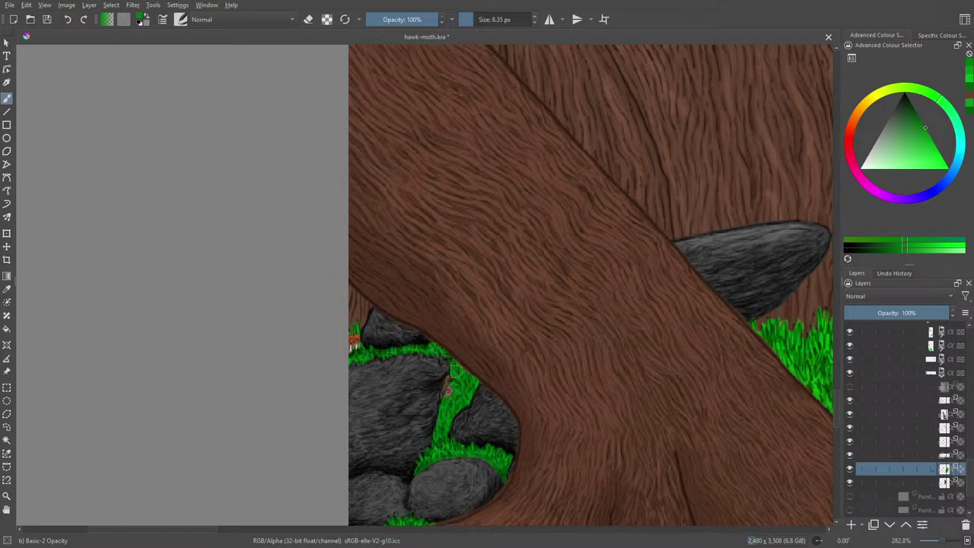
Shade the rock gap with a still darker green, pick a brighter green, and reduce the brush size to 2.36 px.
{"action": "right_click", "coordinate": [455, 366]}
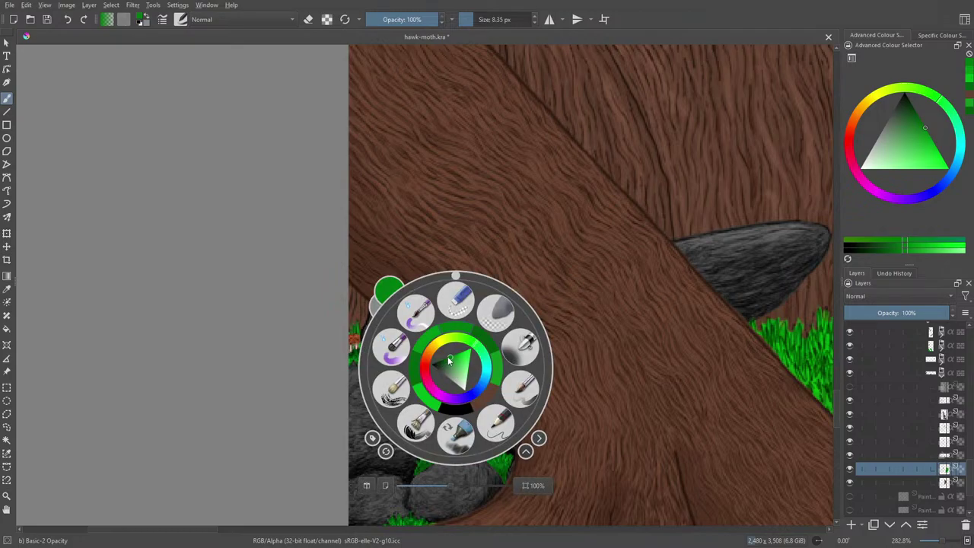
{"action": "left_click", "coordinate": [447, 357]}
{"action": "right_click", "coordinate": [447, 358]}
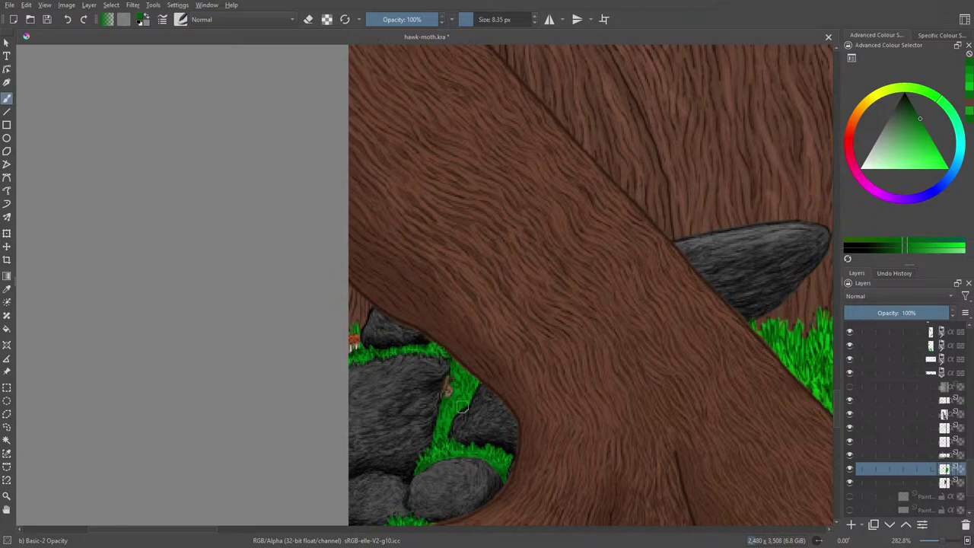
{"action": "right_click", "coordinate": [429, 417]}
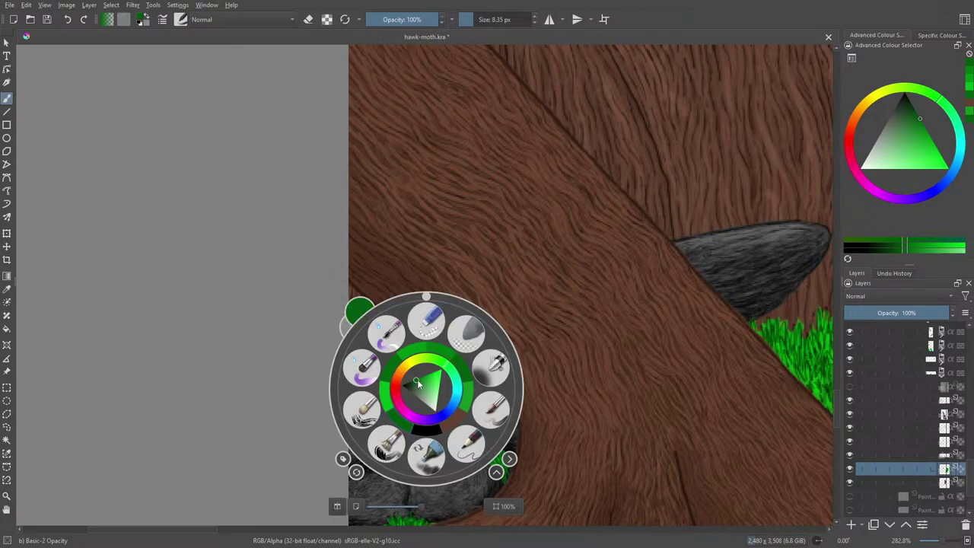
{"action": "left_click_drag", "start_coordinate": [423, 380], "coordinate": [428, 374]}
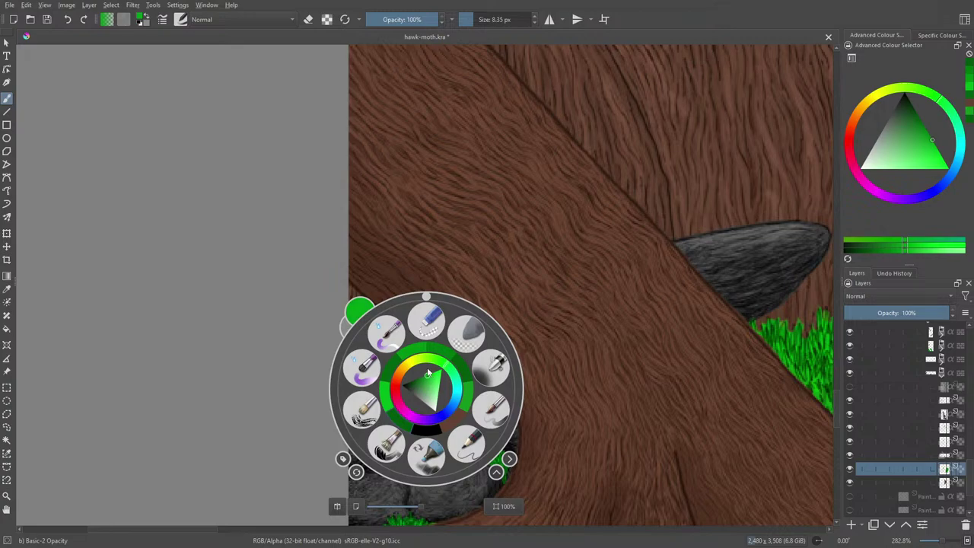
{"action": "right_click", "coordinate": [428, 374]}
{"action": "left_click", "coordinate": [468, 20]}
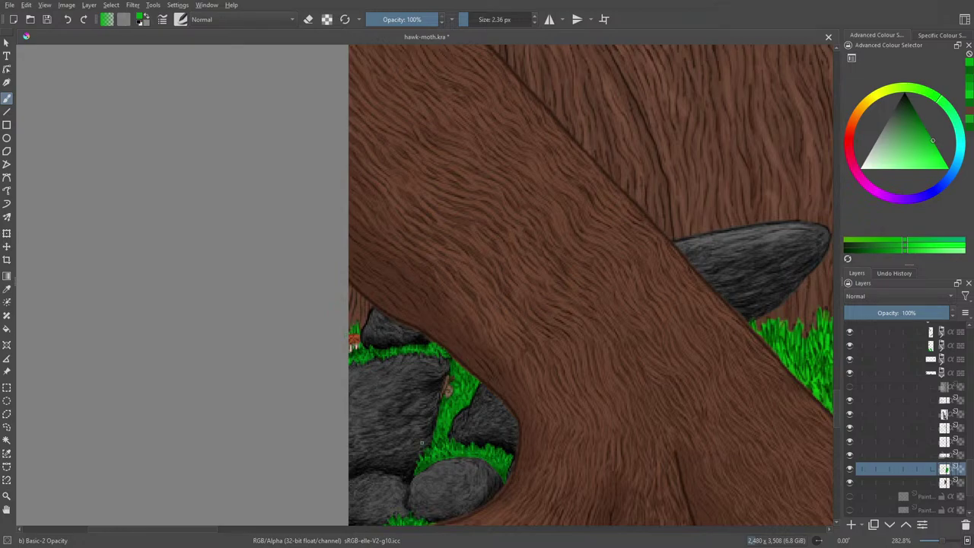
Examine the green rock gap against the surrounding roots, eggs and grass at full-scene and close-up scale.
{"action": "key", "text": "1"}
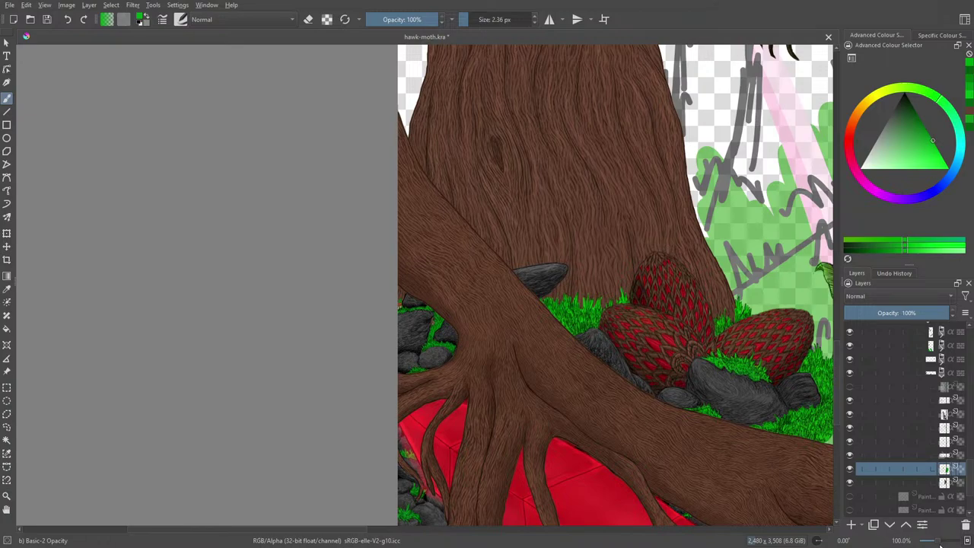
{"action": "key", "text": "minus"}
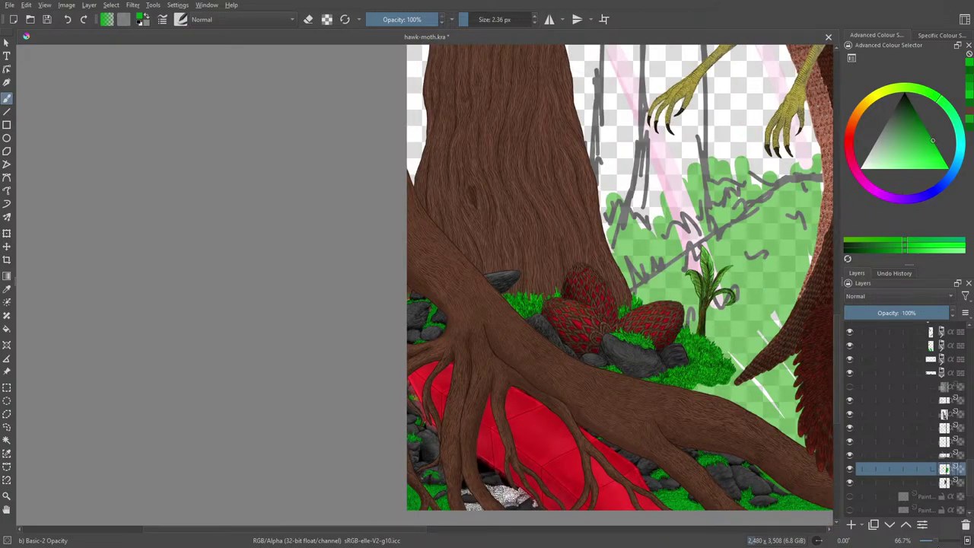
{"action": "key", "text": "plus"}
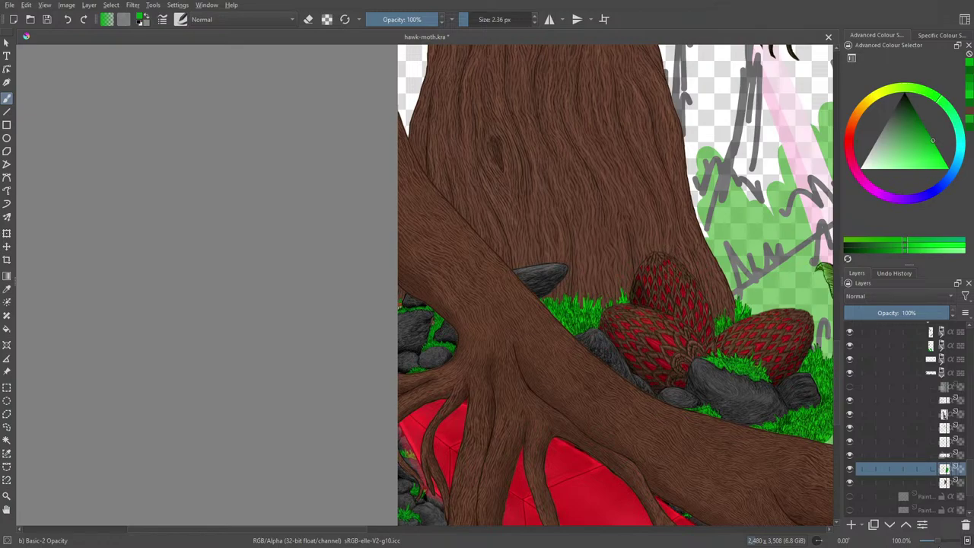
{"action": "key", "text": "plus"}
{"action": "key", "text": "plus"}
{"action": "key", "text": "plus"}
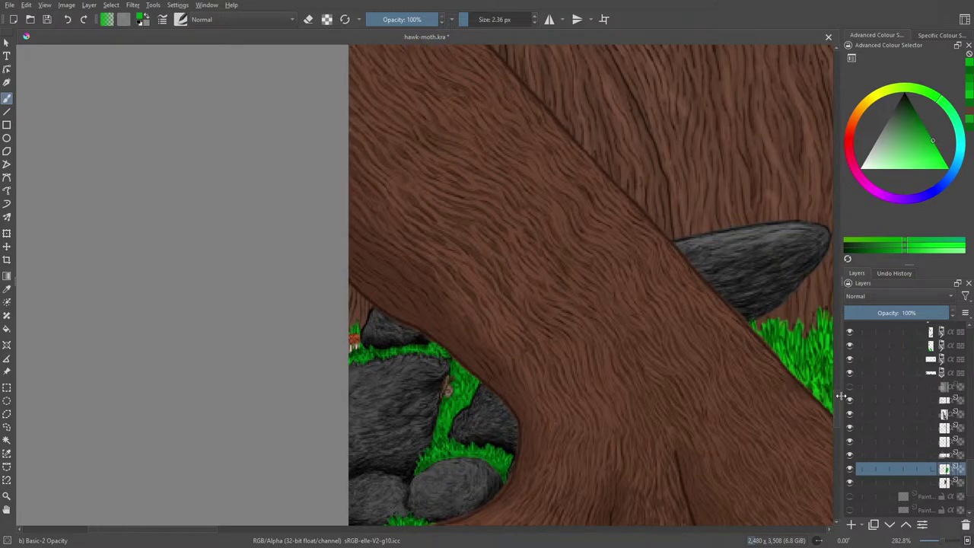
{"action": "left_click_drag", "start_coordinate": [838, 392], "coordinate": [854, 393]}
{"action": "mouse_move", "coordinate": [853, 391]}
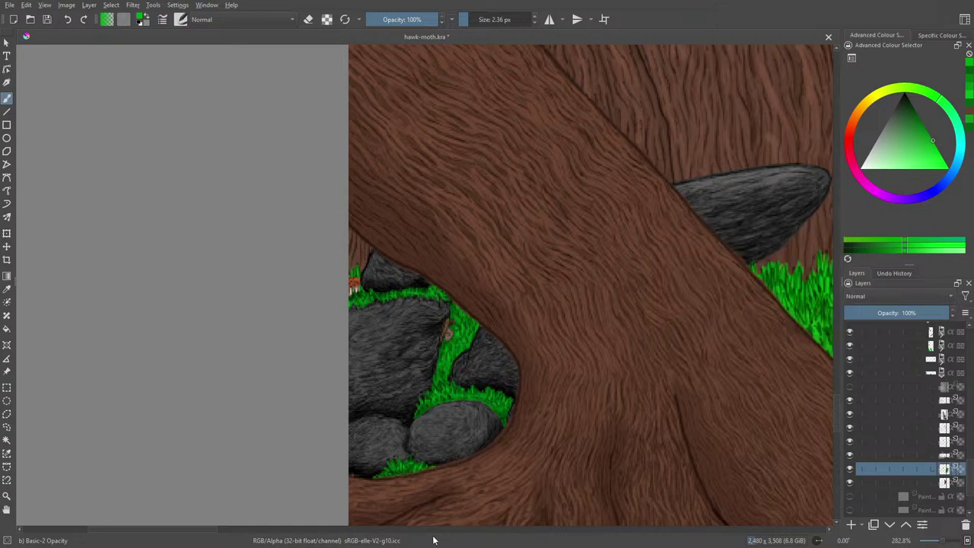
{"action": "scroll", "coordinate": [207, 532], "scroll_direction": "right", "scroll_amount": 3}
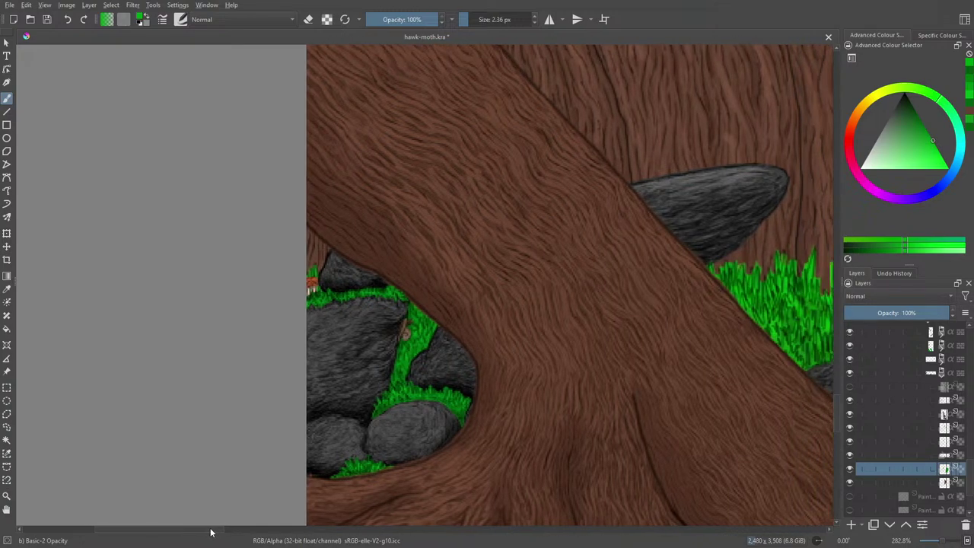
{"action": "mouse_move", "coordinate": [211, 531]}
{"action": "left_mouse_down"}
{"action": "mouse_move", "coordinate": [232, 525]}
{"action": "mouse_move", "coordinate": [223, 526]}
{"action": "left_mouse_up"}
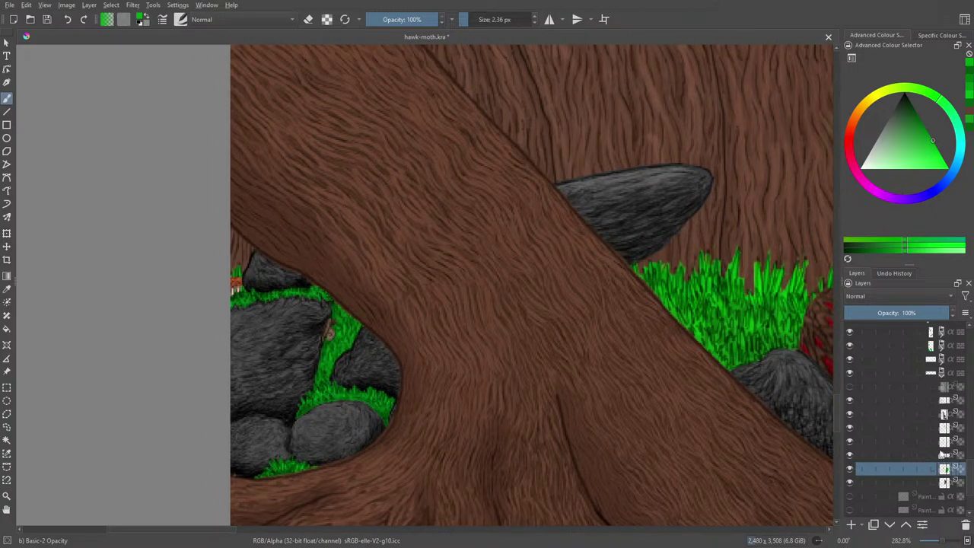
Identify and select the layer holding the dark strokes in the rock gap, and switch to the Pencil-2 brush at 3.65 px.
{"action": "left_click", "coordinate": [924, 454]}
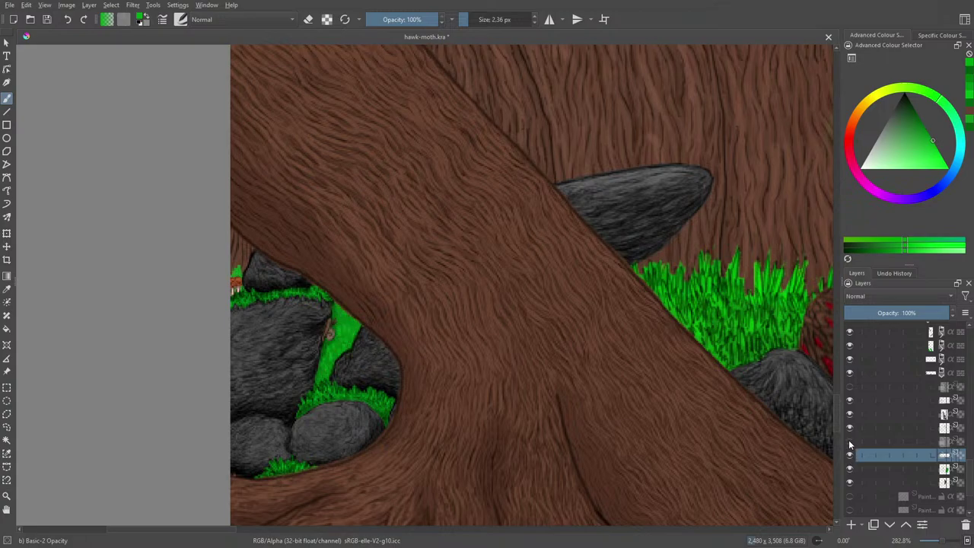
{"action": "left_click", "coordinate": [851, 440]}
{"action": "left_click", "coordinate": [900, 441]}
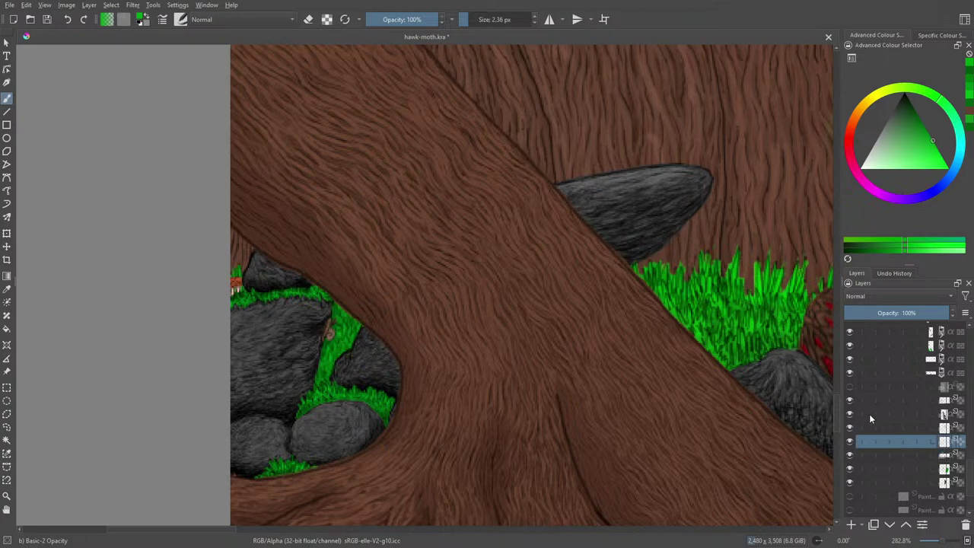
{"action": "left_click", "coordinate": [182, 20]}
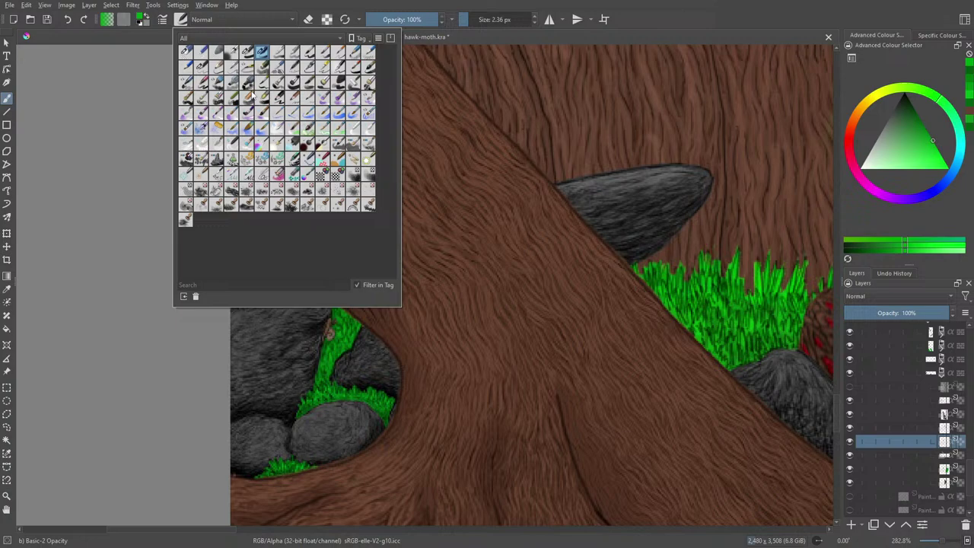
{"action": "left_click", "coordinate": [201, 67]}
{"action": "right_click", "coordinate": [161, 287]}
{"action": "right_click", "coordinate": [161, 287]}
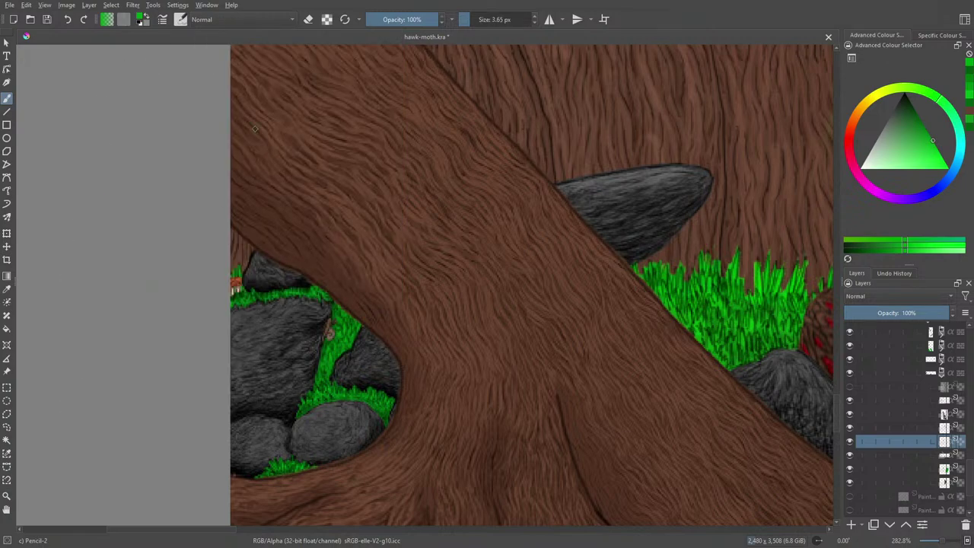
Erase the dark strokes in the gap between the rocks with the Eraser Circle brush at 17.33 px, and return to Pencil-2.
{"action": "key", "text": "e"}
{"action": "left_click", "coordinate": [480, 19]}
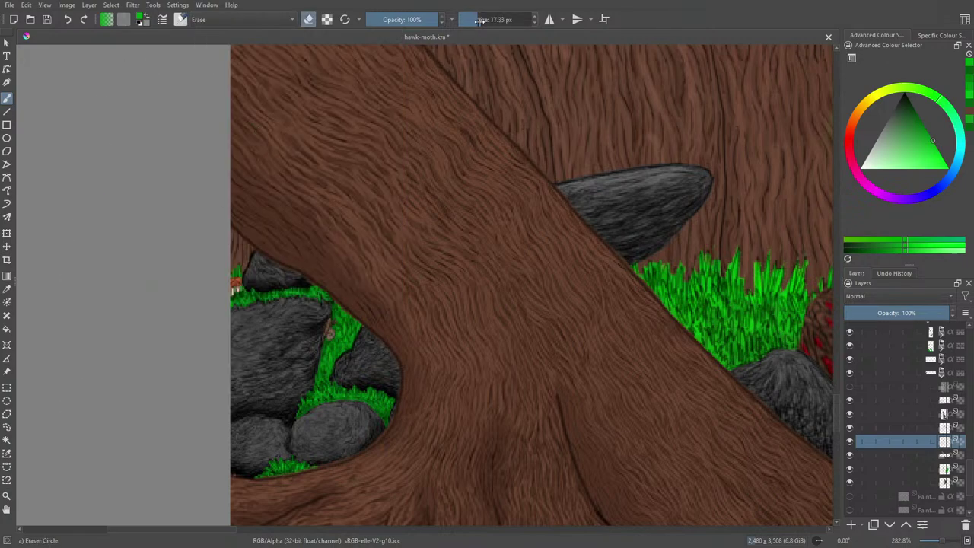
{"action": "mouse_move", "coordinate": [351, 330]}
{"action": "left_mouse_down"}
{"action": "mouse_move", "coordinate": [345, 341]}
{"action": "mouse_move", "coordinate": [345, 324]}
{"action": "mouse_move", "coordinate": [322, 371]}
{"action": "mouse_move", "coordinate": [343, 299]}
{"action": "left_mouse_up"}
{"action": "key", "text": "slash"}
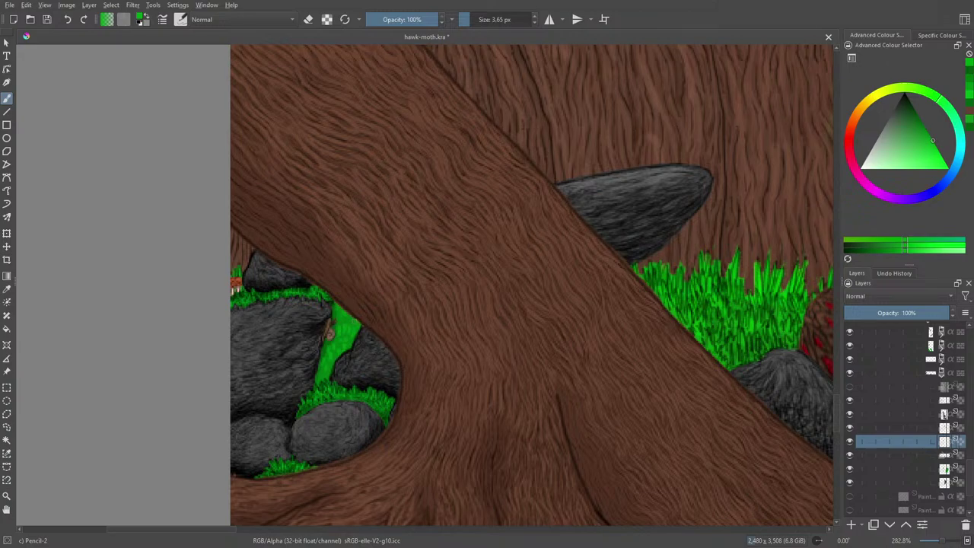
Pick black and redraw the dark grass strokes in the gap between the rocks with the Pencil-2 brush at 3.65 px.
{"action": "right_click", "coordinate": [345, 293]}
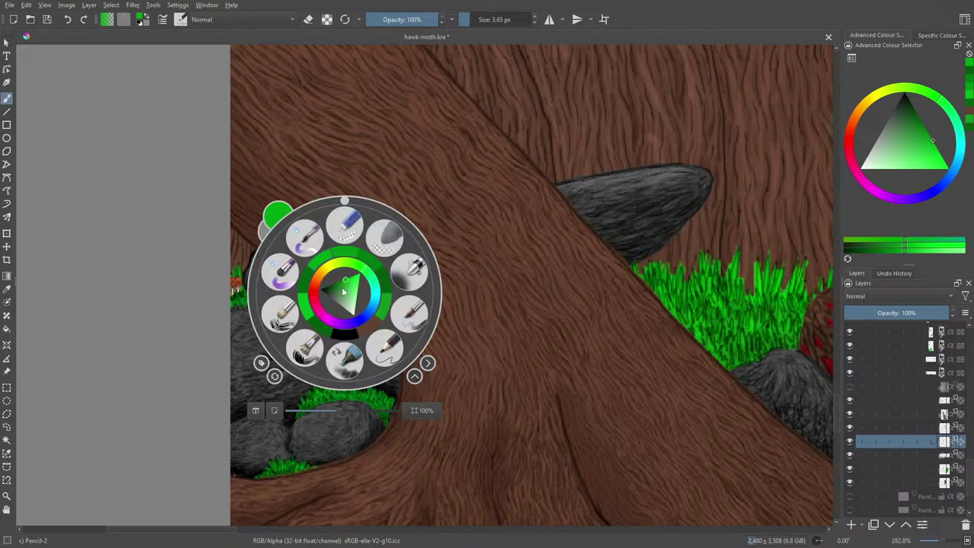
{"action": "left_click", "coordinate": [323, 291]}
{"action": "left_click", "coordinate": [252, 125]}
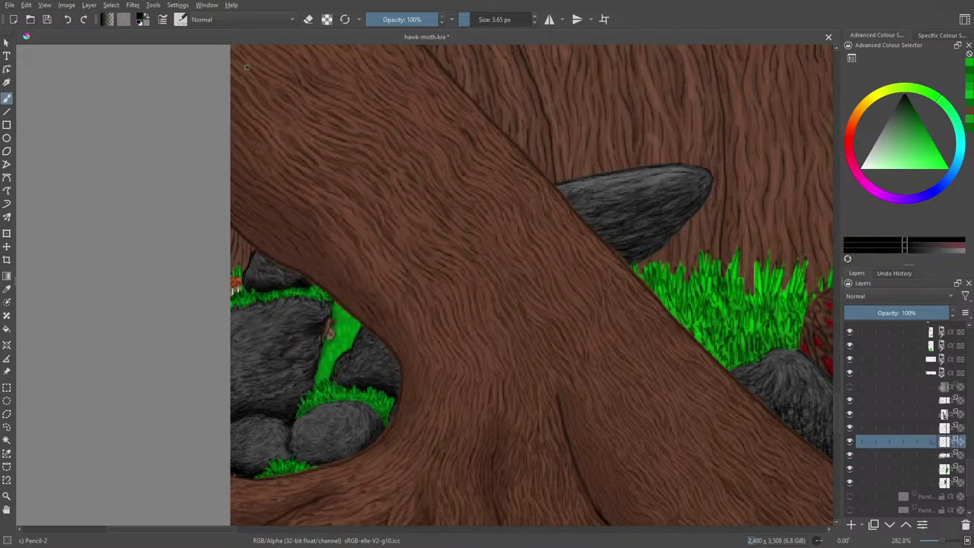
{"action": "right_click", "coordinate": [360, 287]}
{"action": "left_click", "coordinate": [370, 290]}
{"action": "key", "text": "e"}
{"action": "mouse_move", "coordinate": [341, 317]}
{"action": "left_mouse_down"}
{"action": "mouse_move", "coordinate": [355, 326]}
{"action": "mouse_move", "coordinate": [338, 314]}
{"action": "mouse_move", "coordinate": [346, 326]}
{"action": "mouse_move", "coordinate": [335, 357]}
{"action": "mouse_move", "coordinate": [344, 353]}
{"action": "mouse_move", "coordinate": [331, 367]}
{"action": "mouse_move", "coordinate": [322, 351]}
{"action": "mouse_move", "coordinate": [326, 381]}
{"action": "mouse_move", "coordinate": [314, 385]}
{"action": "left_mouse_up"}
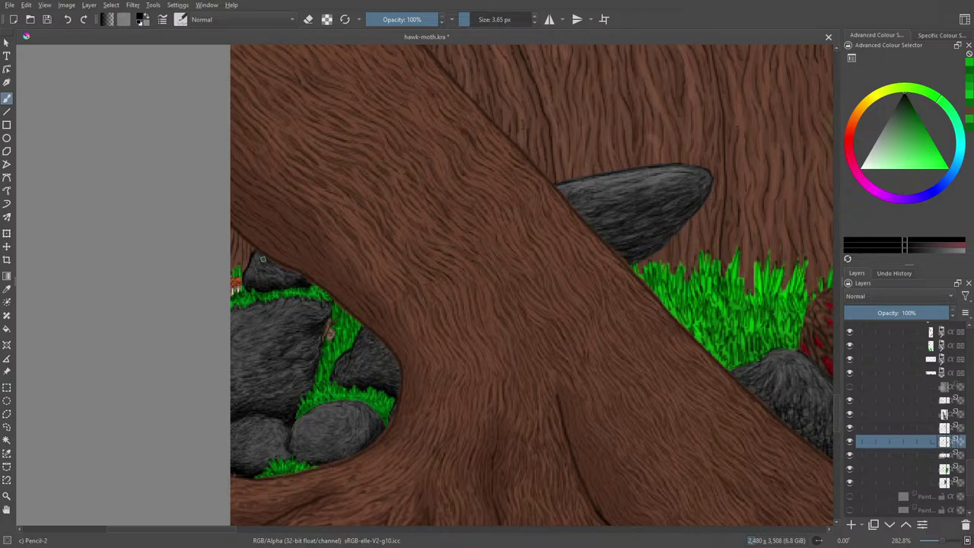
{"action": "left_click_drag", "start_coordinate": [242, 274], "coordinate": [240, 282]}
Select and collapse the group holding the rock-gap layers, and widen the layer list to show the layer names.
{"action": "mouse_move", "coordinate": [201, 532]}
{"action": "left_mouse_down"}
{"action": "mouse_move", "coordinate": [253, 533]}
{"action": "mouse_move", "coordinate": [216, 532]}
{"action": "left_mouse_up"}
{"action": "left_click_drag", "start_coordinate": [943, 542], "coordinate": [938, 542]}
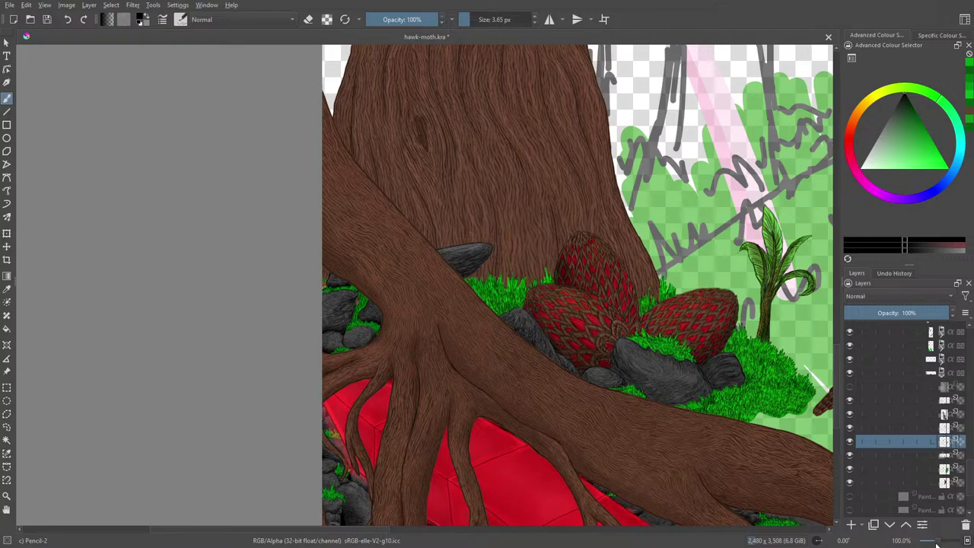
{"action": "left_click_drag", "start_coordinate": [937, 543], "coordinate": [940, 542]}
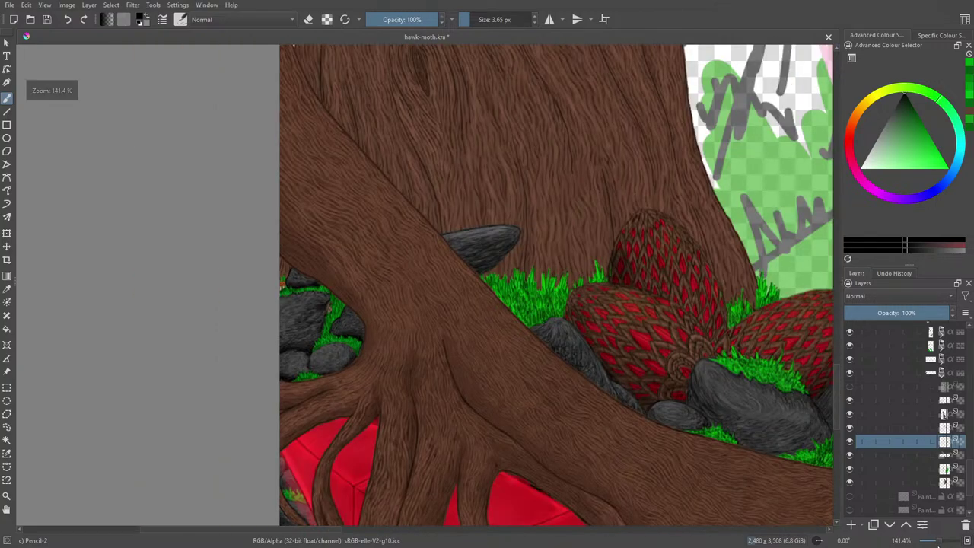
{"action": "scroll", "coordinate": [938, 543], "scroll_direction": "up", "scroll_amount": 1}
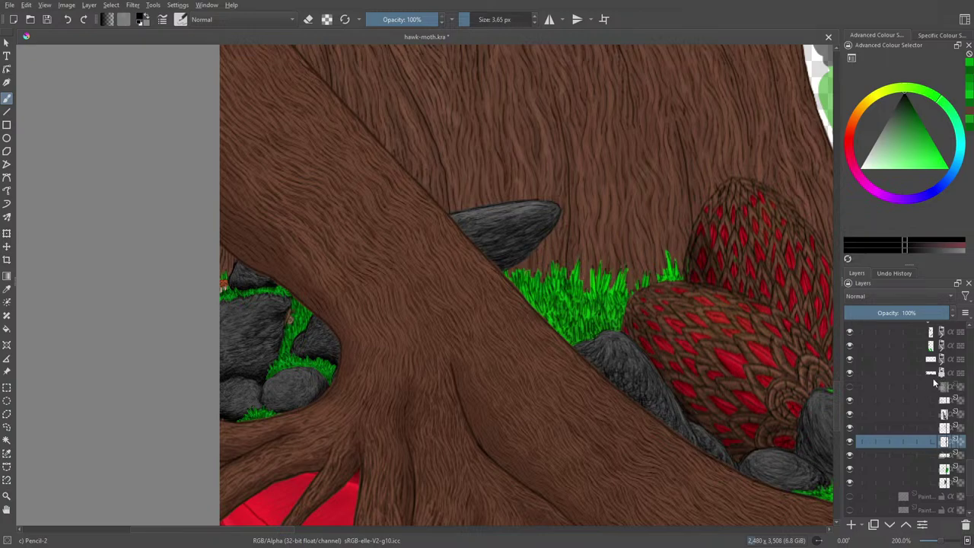
{"action": "left_click", "coordinate": [940, 373]}
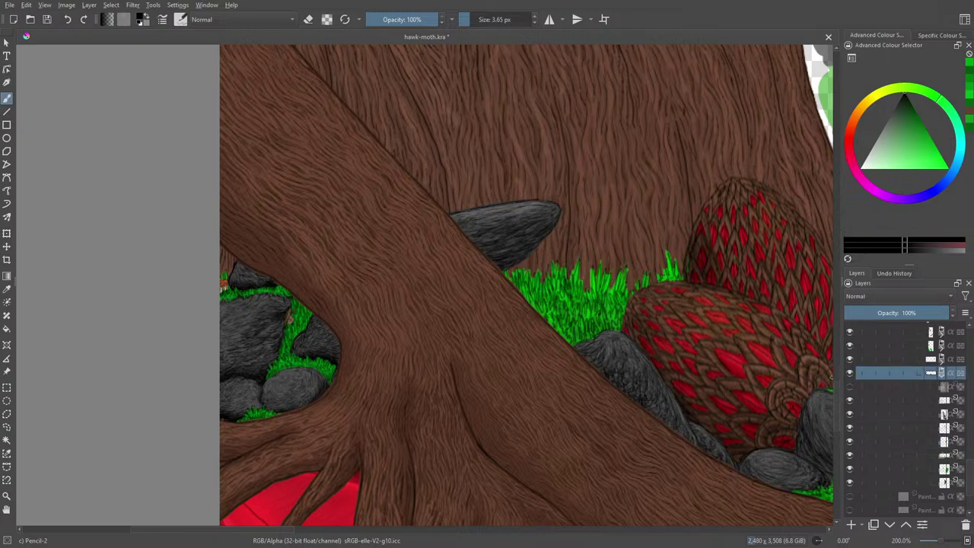
{"action": "left_click_drag", "start_coordinate": [838, 374], "coordinate": [815, 367]}
{"action": "left_click", "coordinate": [915, 373]}
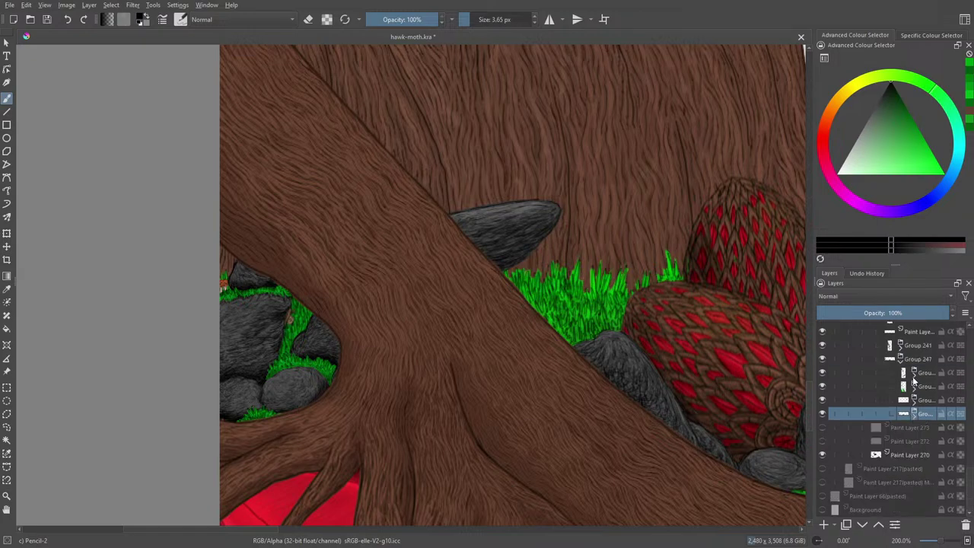
Toggle the visibility of a group in Group 247 and of the rock base layer to check what each contains.
{"action": "left_click", "coordinate": [822, 387]}
{"action": "left_click", "coordinate": [822, 387]}
{"action": "scroll", "coordinate": [917, 440], "scroll_direction": "up", "scroll_amount": 4}
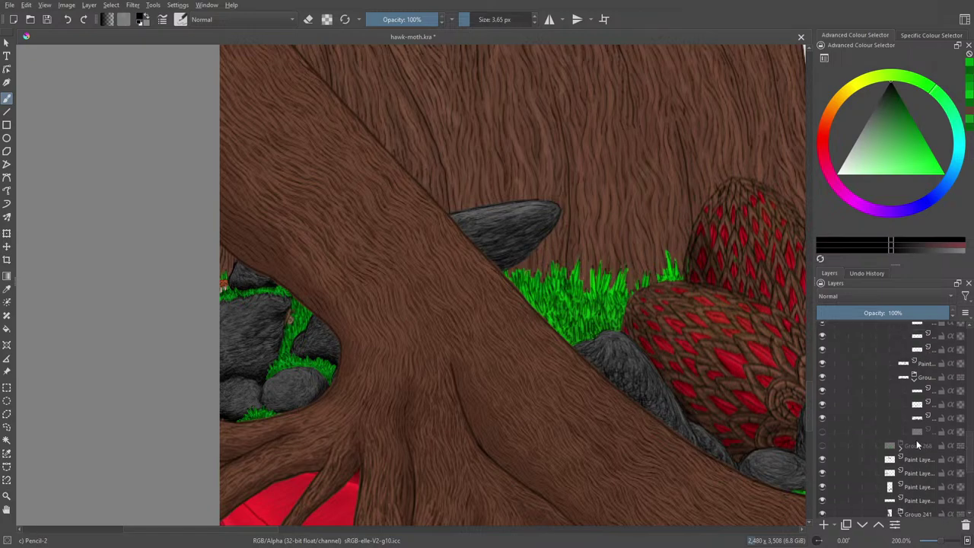
{"action": "left_click", "coordinate": [904, 420]}
{"action": "left_click", "coordinate": [822, 418]}
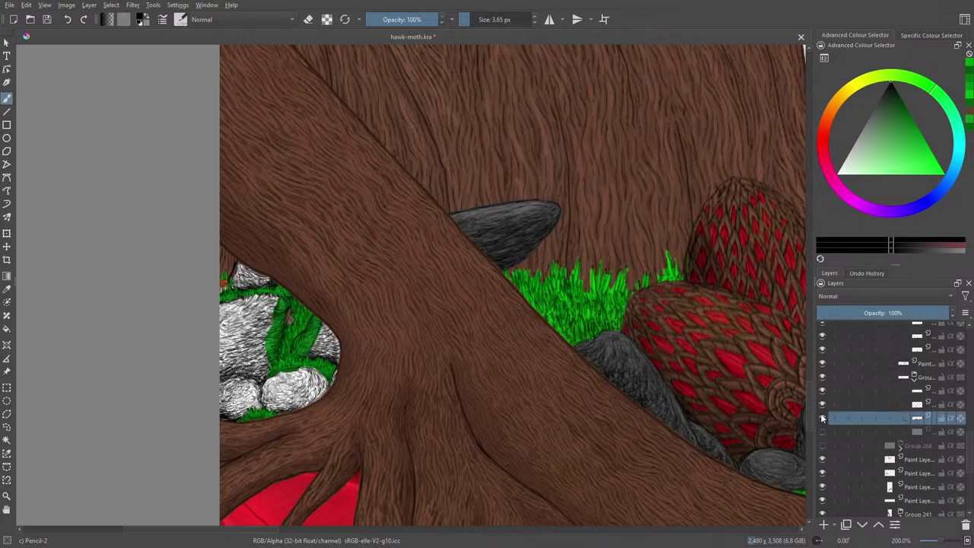
{"action": "left_click", "coordinate": [822, 417]}
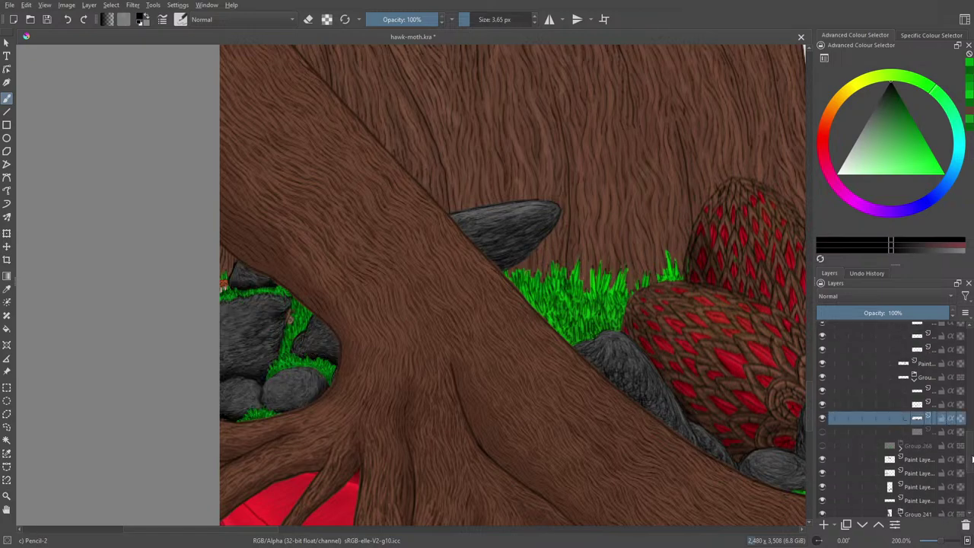
Collapse the subgroups of Group 314 and the whole of Group 235, toggling the subgroups' visibility to check what they contain.
{"action": "scroll", "coordinate": [972, 445], "scroll_direction": "up", "scroll_amount": 3}
{"action": "scroll", "coordinate": [972, 445], "scroll_direction": "up", "scroll_amount": 2}
{"action": "left_click", "coordinate": [907, 451]}
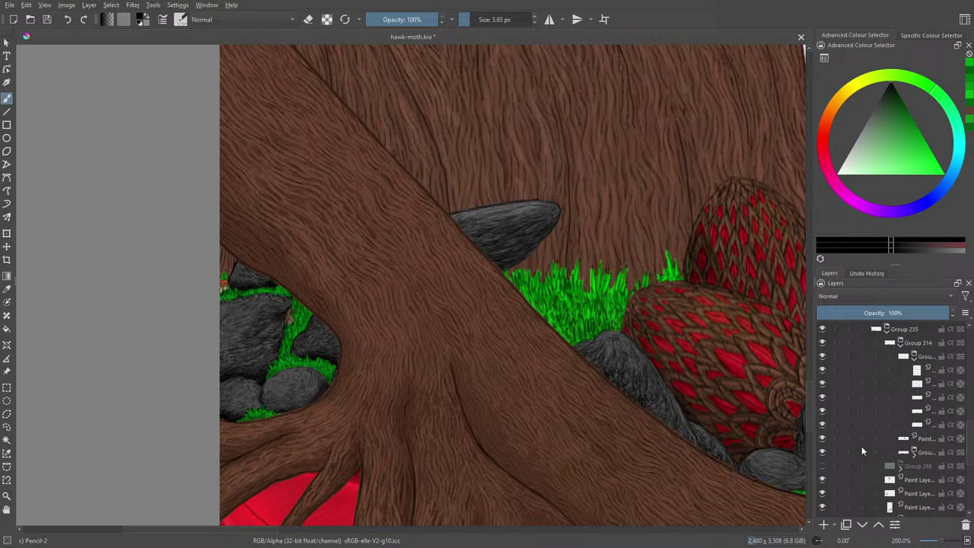
{"action": "left_click", "coordinate": [823, 453]}
{"action": "left_click", "coordinate": [822, 453]}
{"action": "left_click", "coordinate": [913, 356]}
{"action": "left_click", "coordinate": [822, 356]}
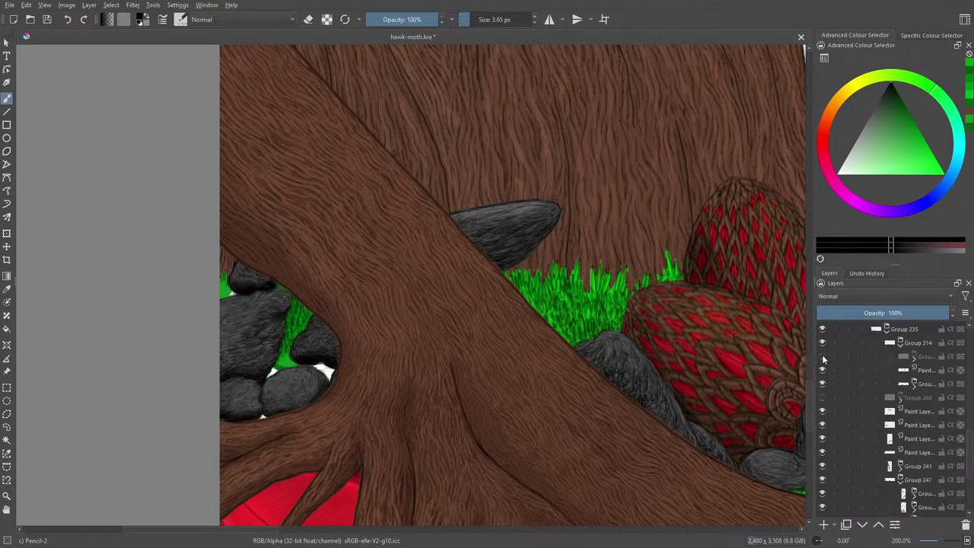
{"action": "left_click", "coordinate": [826, 357]}
{"action": "left_click", "coordinate": [886, 329]}
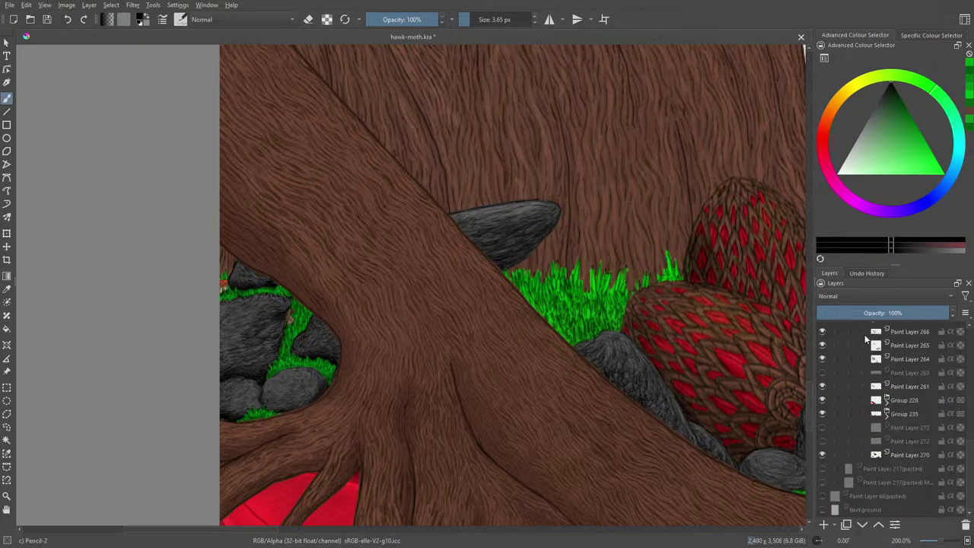
Toggle the visibility of Group 235, Group 228 and Paint Layer 261 to check which part of the painting each holds.
{"action": "left_click", "coordinate": [824, 411]}
{"action": "left_click", "coordinate": [825, 412]}
{"action": "left_click", "coordinate": [822, 400]}
{"action": "left_click", "coordinate": [823, 400]}
{"action": "left_click", "coordinate": [822, 386]}
{"action": "left_click", "coordinate": [823, 387]}
{"action": "scroll", "coordinate": [967, 441], "scroll_direction": "up", "scroll_amount": 5}
{"action": "scroll", "coordinate": [967, 438], "scroll_direction": "up", "scroll_amount": 3}
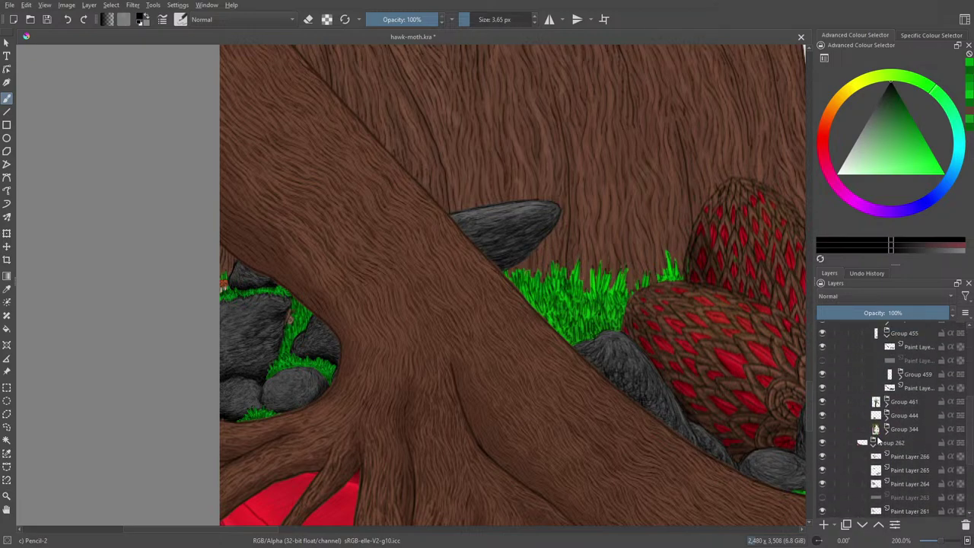
Collapse Group 262, and toggle the lowest paint layer and Group 459 inside Group 455 to locate the grass beside the eggs.
{"action": "left_click", "coordinate": [891, 400]}
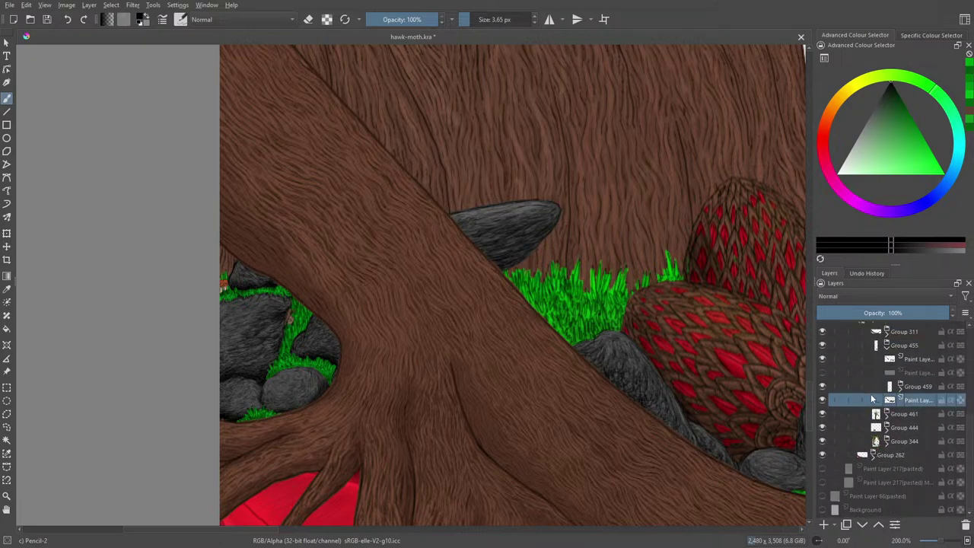
{"action": "left_click", "coordinate": [823, 400]}
{"action": "left_click", "coordinate": [823, 401]}
{"action": "left_click", "coordinate": [823, 386]}
{"action": "left_click", "coordinate": [823, 386]}
{"action": "left_click", "coordinate": [823, 386]}
{"action": "left_click", "coordinate": [823, 386]}
Expand Group 459, toggle its two paint layers to check them, and select the upper one holding the grass linework.
{"action": "left_click", "coordinate": [888, 386]}
{"action": "left_click", "coordinate": [837, 428]}
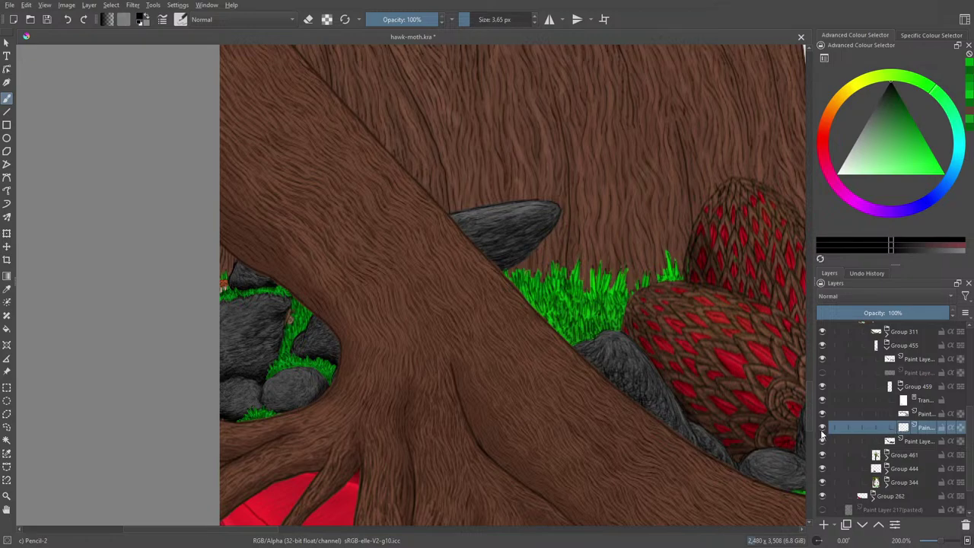
{"action": "left_click", "coordinate": [822, 428]}
{"action": "left_click", "coordinate": [822, 428]}
{"action": "left_click", "coordinate": [823, 414]}
{"action": "left_click", "coordinate": [823, 413]}
{"action": "left_click", "coordinate": [872, 414]}
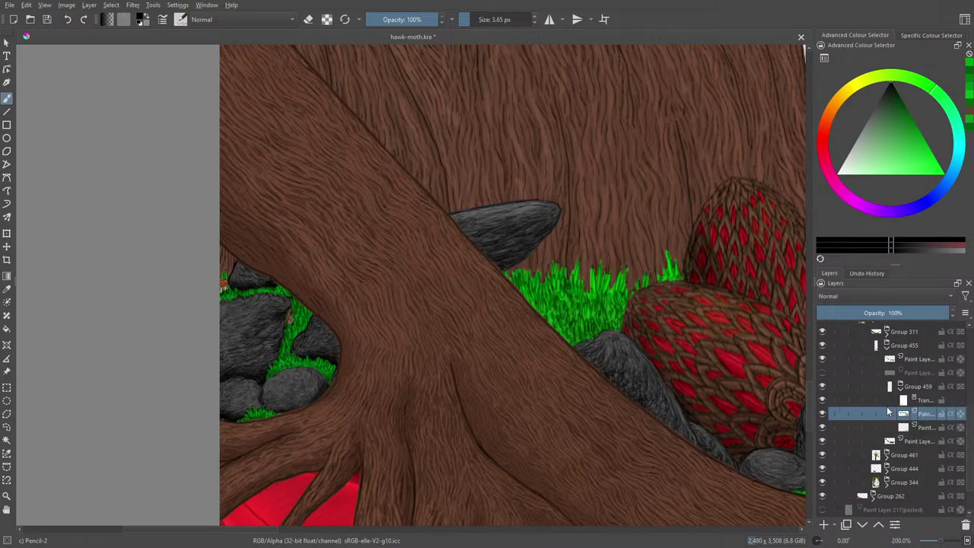
{"action": "mouse_move", "coordinate": [884, 401]}
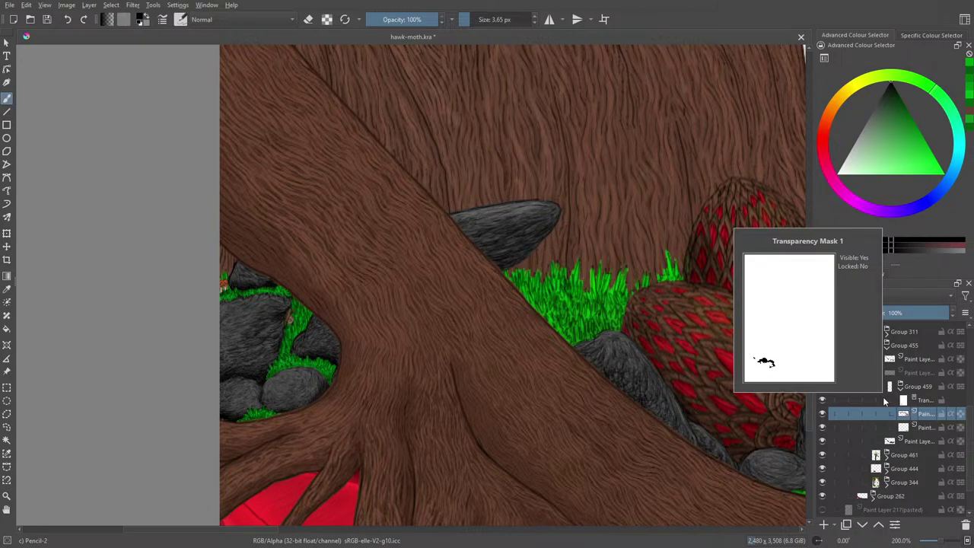
Erase the dark strokes from the grass beside the eggs with the Eraser Circle brush at 27.20 px, and return to Pencil-2.
{"action": "key", "text": "e"}
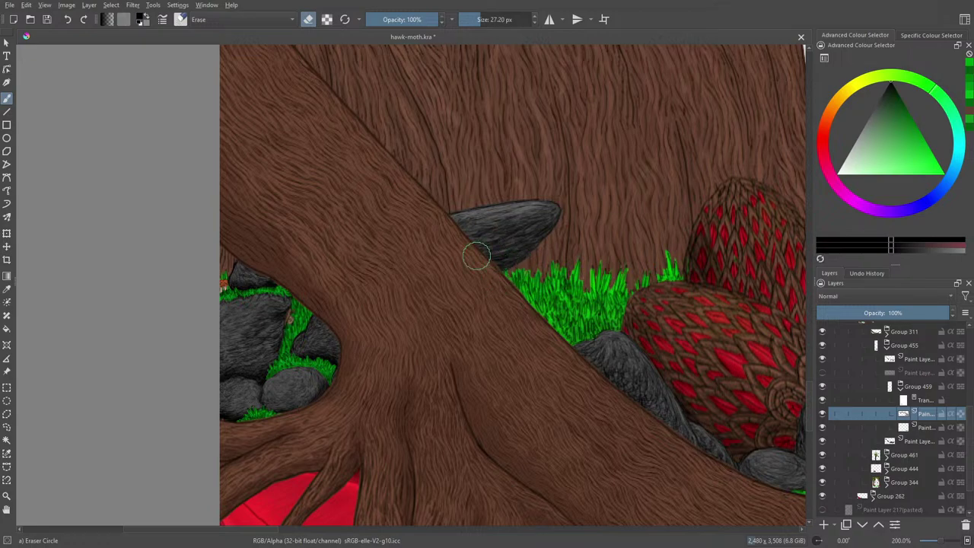
{"action": "mouse_move", "coordinate": [497, 276]}
{"action": "left_mouse_down"}
{"action": "mouse_move", "coordinate": [537, 283]}
{"action": "mouse_move", "coordinate": [532, 250]}
{"action": "mouse_move", "coordinate": [553, 304]}
{"action": "mouse_move", "coordinate": [542, 298]}
{"action": "mouse_move", "coordinate": [559, 303]}
{"action": "mouse_move", "coordinate": [601, 266]}
{"action": "mouse_move", "coordinate": [613, 293]}
{"action": "mouse_move", "coordinate": [621, 259]}
{"action": "mouse_move", "coordinate": [632, 293]}
{"action": "mouse_move", "coordinate": [651, 255]}
{"action": "mouse_move", "coordinate": [658, 274]}
{"action": "mouse_move", "coordinate": [669, 253]}
{"action": "mouse_move", "coordinate": [678, 257]}
{"action": "left_mouse_up"}
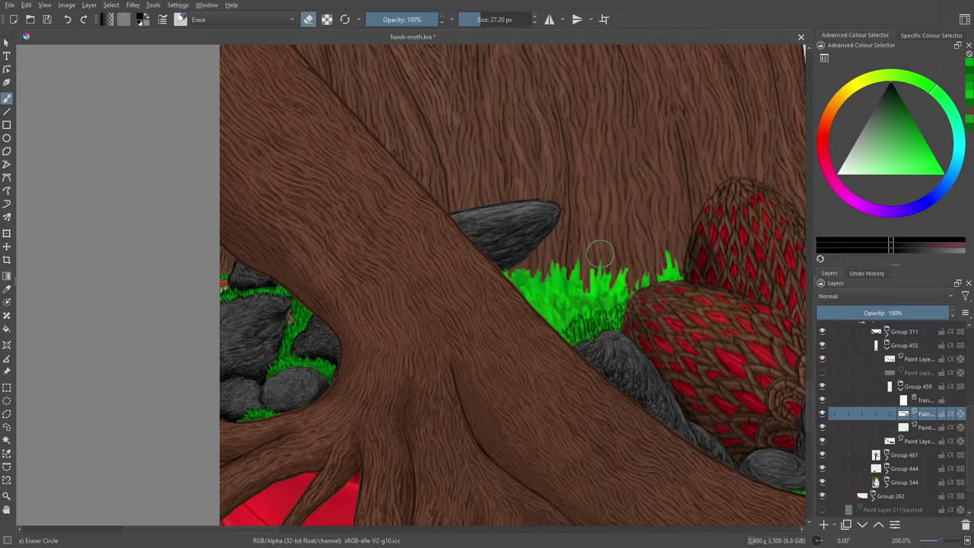
{"action": "mouse_move", "coordinate": [619, 314]}
{"action": "left_mouse_down"}
{"action": "mouse_move", "coordinate": [590, 316]}
{"action": "mouse_move", "coordinate": [559, 334]}
{"action": "mouse_move", "coordinate": [621, 321]}
{"action": "left_mouse_up"}
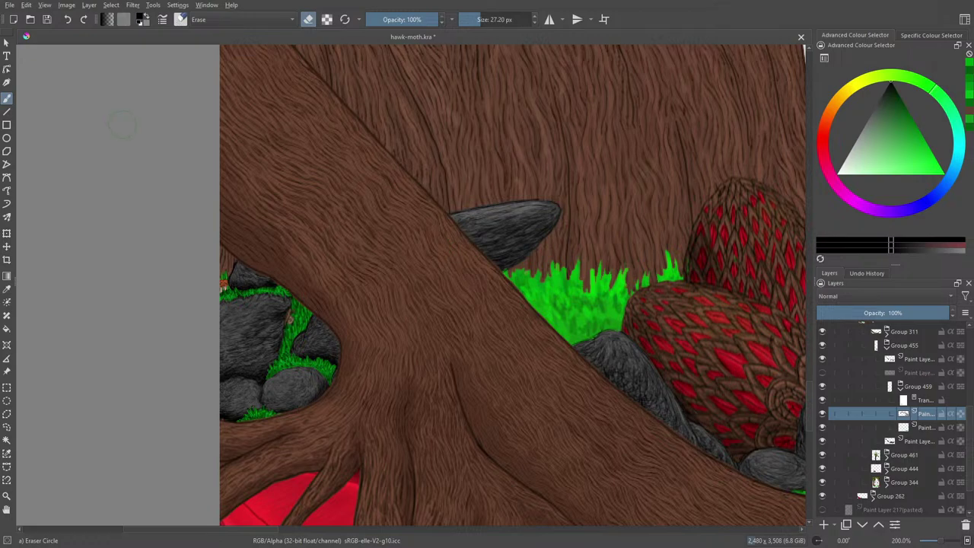
{"action": "key", "text": "slash"}
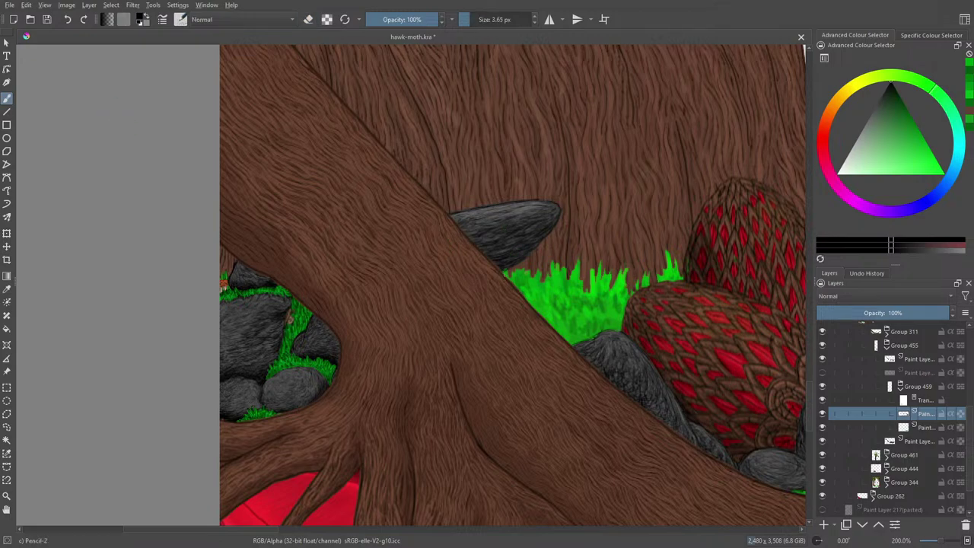
Redraw dark blade outlines along the upper edge of the grass beside the eggs with the black Pencil-2 brush at 3.65 px.
{"action": "left_click_drag", "start_coordinate": [513, 272], "coordinate": [516, 285]}
{"action": "mouse_move", "coordinate": [520, 267]}
{"action": "left_mouse_down"}
{"action": "mouse_move", "coordinate": [524, 283]}
{"action": "mouse_move", "coordinate": [548, 263]}
{"action": "mouse_move", "coordinate": [557, 279]}
{"action": "mouse_move", "coordinate": [565, 265]}
{"action": "mouse_move", "coordinate": [570, 275]}
{"action": "left_mouse_up"}
{"action": "left_click_drag", "start_coordinate": [568, 292], "coordinate": [576, 265]}
{"action": "mouse_move", "coordinate": [575, 283]}
{"action": "left_mouse_down"}
{"action": "mouse_move", "coordinate": [578, 262]}
{"action": "mouse_move", "coordinate": [583, 269]}
{"action": "left_mouse_up"}
{"action": "mouse_move", "coordinate": [582, 286]}
{"action": "left_mouse_down"}
{"action": "mouse_move", "coordinate": [584, 271]}
{"action": "mouse_move", "coordinate": [595, 284]}
{"action": "mouse_move", "coordinate": [595, 272]}
{"action": "left_mouse_up"}
{"action": "left_click_drag", "start_coordinate": [594, 298], "coordinate": [598, 267]}
{"action": "mouse_move", "coordinate": [595, 289]}
{"action": "left_mouse_down"}
{"action": "mouse_move", "coordinate": [602, 265]}
{"action": "mouse_move", "coordinate": [606, 272]}
{"action": "left_mouse_up"}
{"action": "left_click_drag", "start_coordinate": [606, 296], "coordinate": [612, 274]}
{"action": "mouse_move", "coordinate": [611, 297]}
{"action": "left_mouse_down"}
{"action": "mouse_move", "coordinate": [615, 262]}
{"action": "mouse_move", "coordinate": [621, 271]}
{"action": "left_mouse_up"}
{"action": "left_click_drag", "start_coordinate": [620, 294], "coordinate": [626, 279]}
{"action": "mouse_move", "coordinate": [623, 295]}
{"action": "left_mouse_down"}
{"action": "mouse_move", "coordinate": [628, 277]}
{"action": "mouse_move", "coordinate": [667, 268]}
{"action": "mouse_move", "coordinate": [673, 252]}
{"action": "mouse_move", "coordinate": [684, 274]}
{"action": "left_mouse_up"}
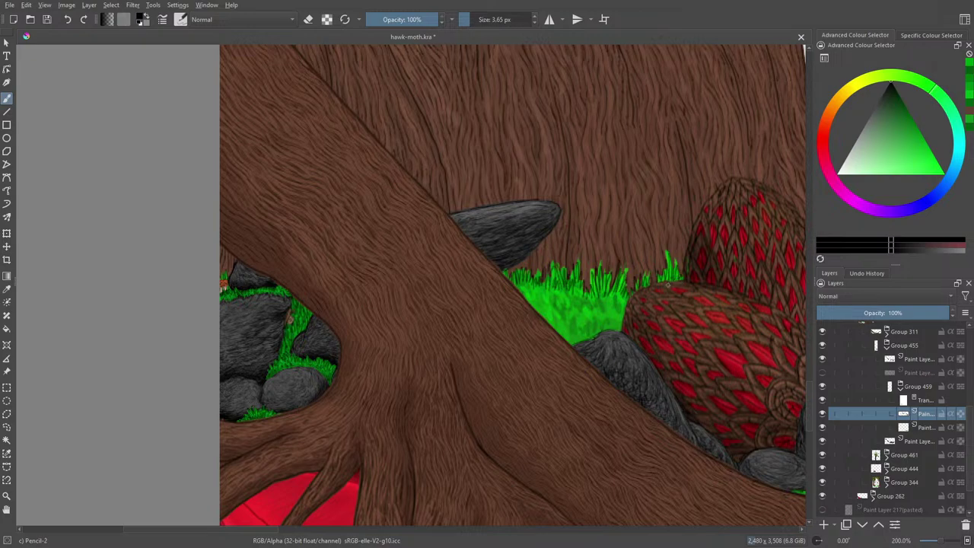
Fill the body of the grass between the root and the eggs with short black Pencil-2 strokes down to the rock.
{"action": "key", "text": "e"}
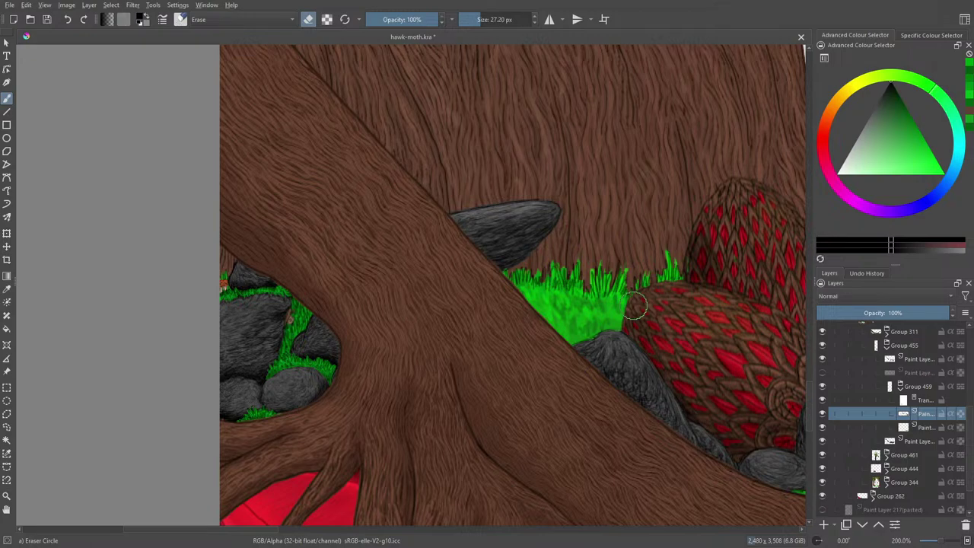
{"action": "key", "text": "e"}
{"action": "left_click_drag", "start_coordinate": [262, 531], "coordinate": [308, 531]}
{"action": "left_click_drag", "start_coordinate": [299, 530], "coordinate": [276, 529]}
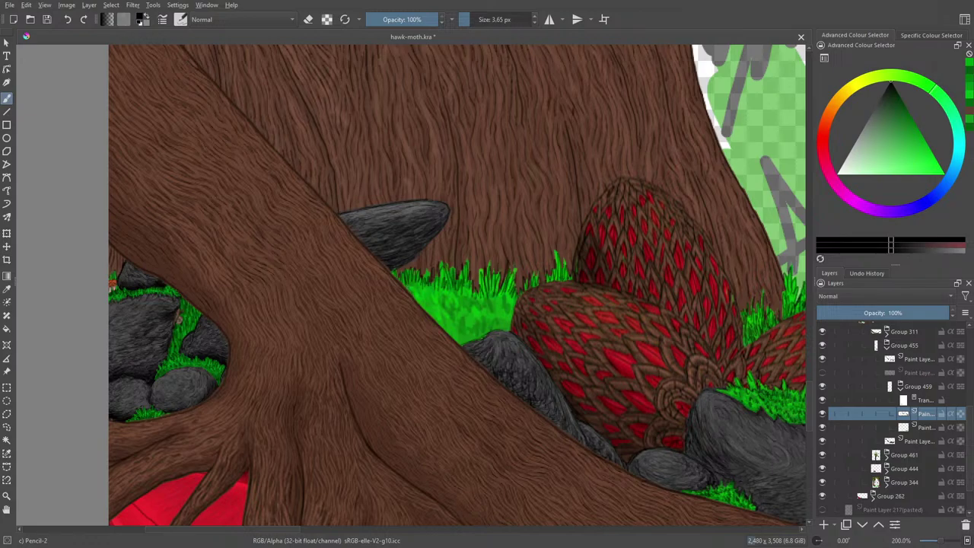
{"action": "left_click_drag", "start_coordinate": [421, 284], "coordinate": [423, 297]}
{"action": "left_click_drag", "start_coordinate": [424, 313], "coordinate": [462, 347]}
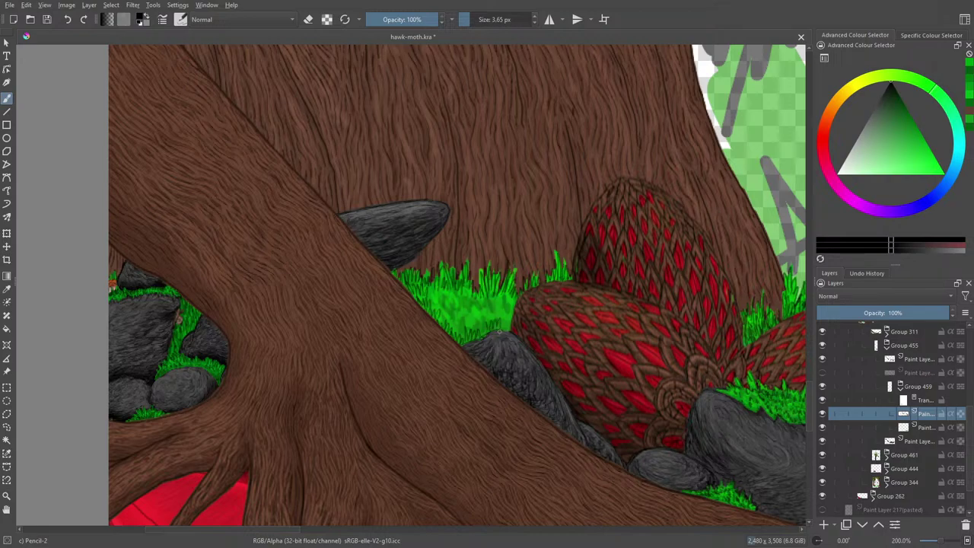
{"action": "left_click_drag", "start_coordinate": [500, 332], "coordinate": [504, 332]}
{"action": "left_click_drag", "start_coordinate": [503, 306], "coordinate": [501, 319]}
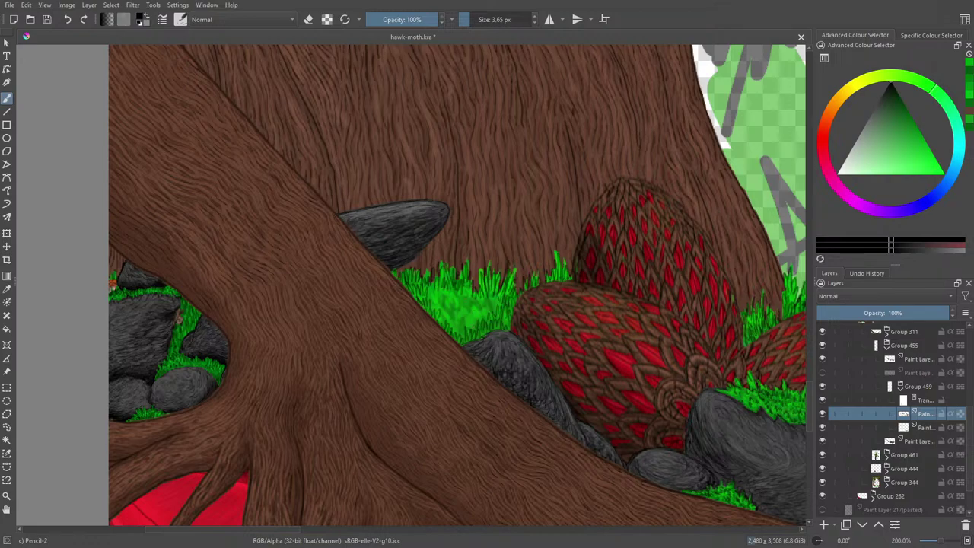
{"action": "left_click_drag", "start_coordinate": [471, 323], "coordinate": [461, 335]}
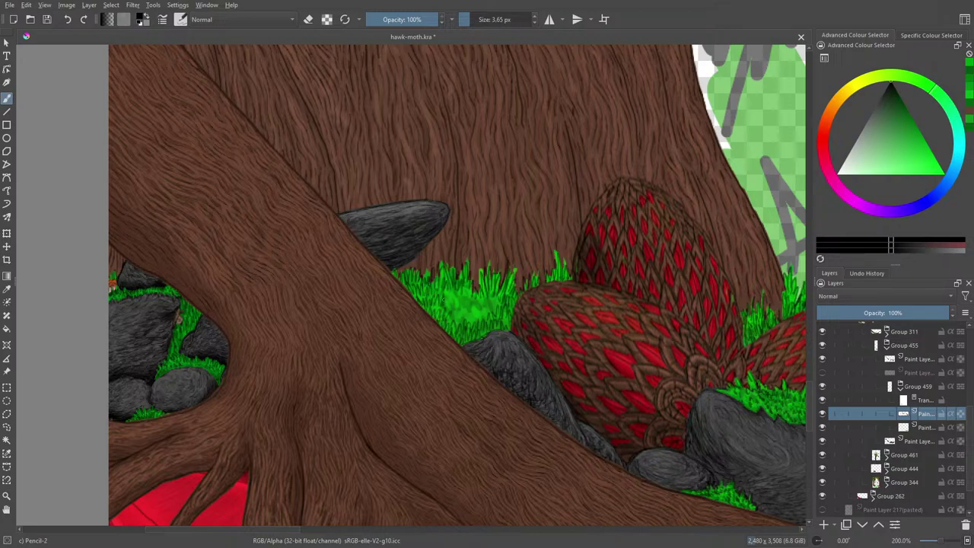
{"action": "mouse_move", "coordinate": [449, 304]}
{"action": "left_mouse_down"}
{"action": "mouse_move", "coordinate": [455, 316]}
{"action": "mouse_move", "coordinate": [493, 310]}
{"action": "mouse_move", "coordinate": [480, 314]}
{"action": "left_mouse_up"}
{"action": "mouse_move", "coordinate": [480, 295]}
{"action": "left_mouse_down"}
{"action": "mouse_move", "coordinate": [479, 317]}
{"action": "mouse_move", "coordinate": [461, 307]}
{"action": "left_mouse_up"}
{"action": "left_click_drag", "start_coordinate": [458, 294], "coordinate": [457, 304]}
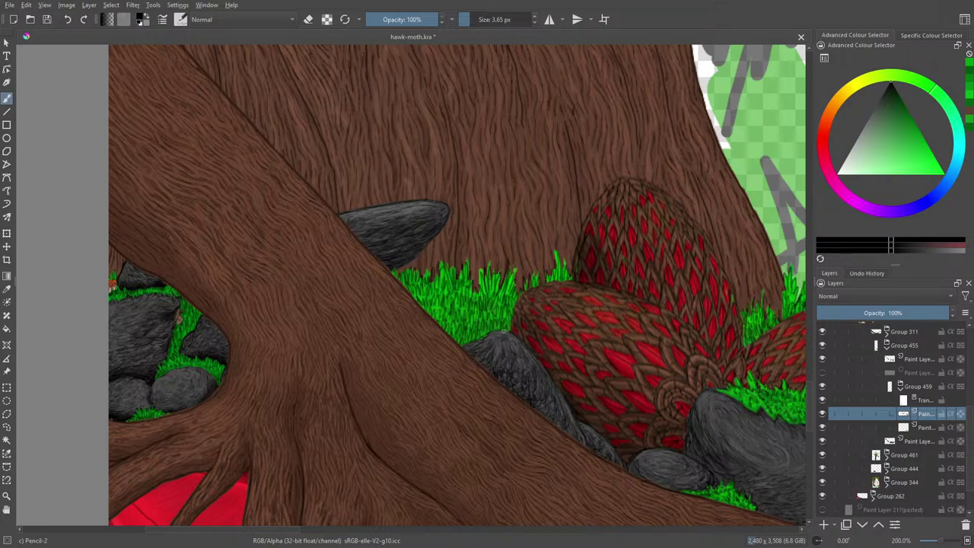
Check the redrawn grass at a smaller zoom, and select the lower paint layer in Group 459 holding the grass colour.
{"action": "left_click_drag", "start_coordinate": [942, 539], "coordinate": [935, 542]}
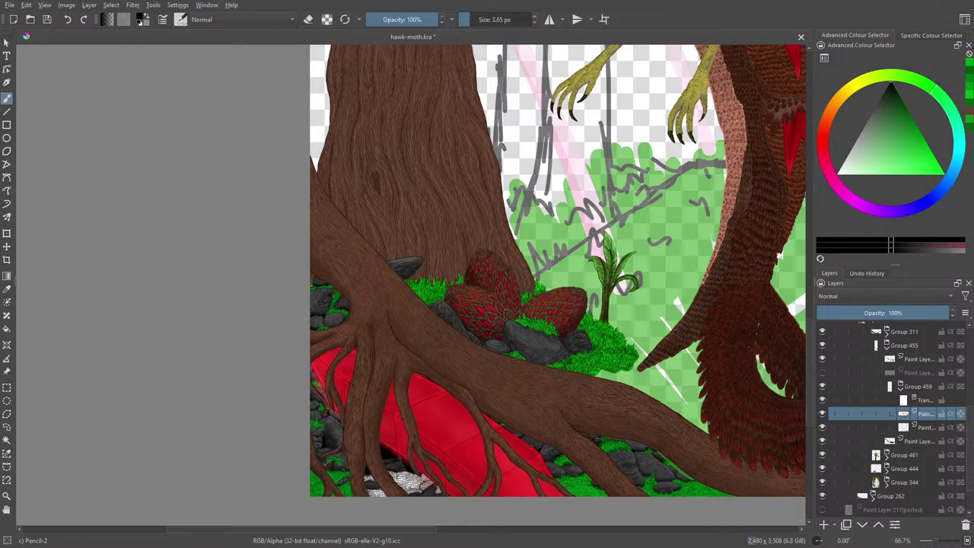
{"action": "key", "text": "plus"}
{"action": "key", "text": "plus"}
{"action": "key", "text": "minus"}
{"action": "key", "text": "minus"}
{"action": "scroll", "coordinate": [410, 284], "scroll_direction": "up", "scroll_amount": 1}
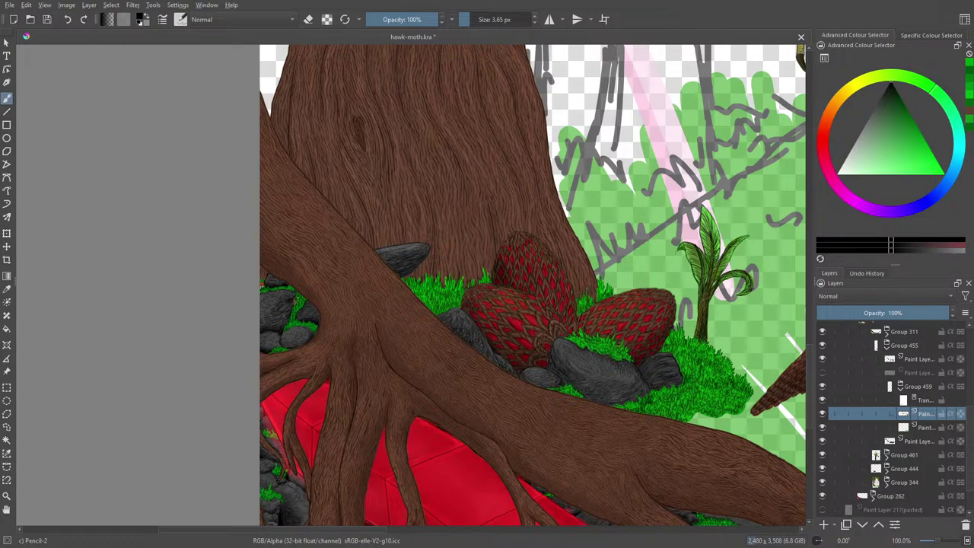
{"action": "left_click", "coordinate": [890, 443]}
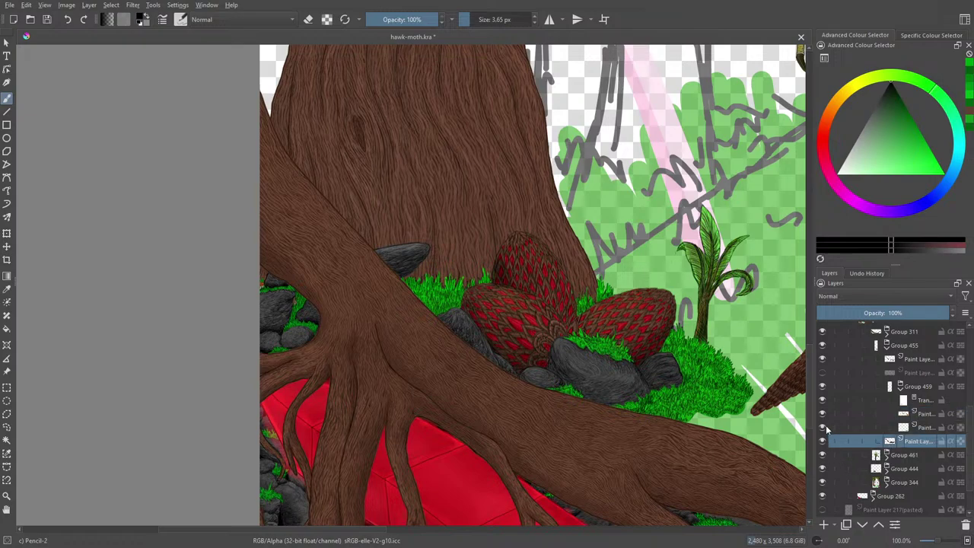
{"action": "left_click", "coordinate": [823, 428]}
{"action": "left_click", "coordinate": [822, 428]}
{"action": "left_click", "coordinate": [903, 428]}
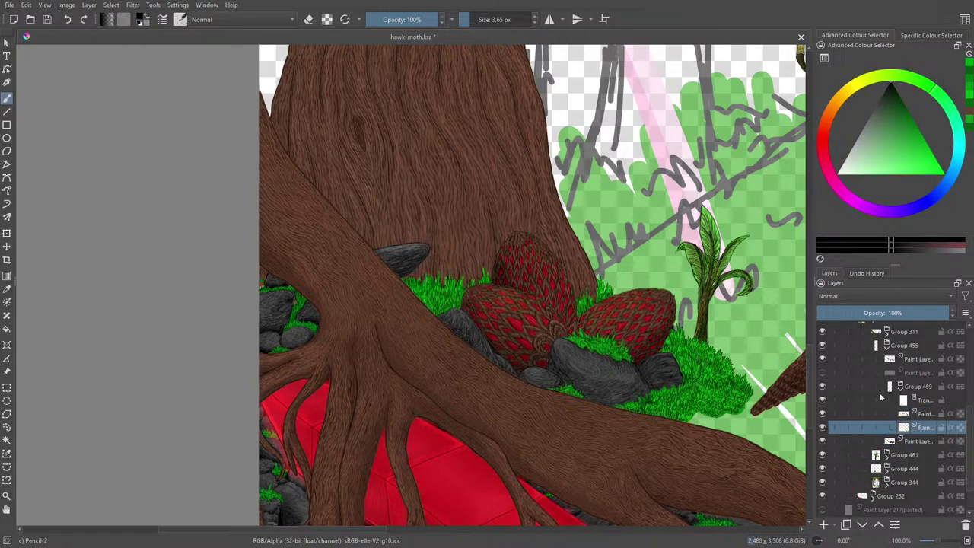
Sample a medium green from the grass between the rocks behind the root, and return to the freehand brush.
{"action": "left_click", "coordinate": [7, 290]}
{"action": "left_click", "coordinate": [306, 300]}
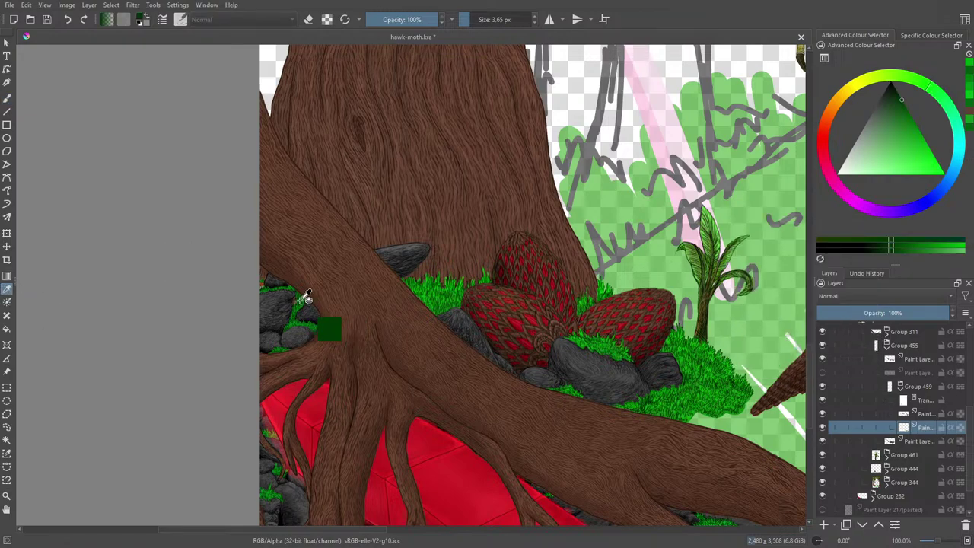
{"action": "left_click", "coordinate": [301, 301]}
{"action": "left_click", "coordinate": [301, 302]}
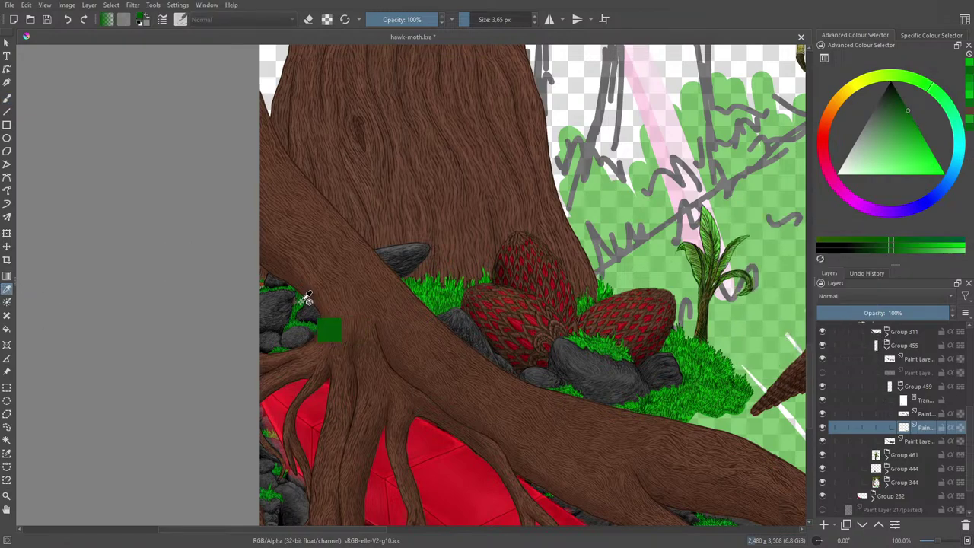
{"action": "left_click_drag", "start_coordinate": [353, 532], "coordinate": [327, 530]}
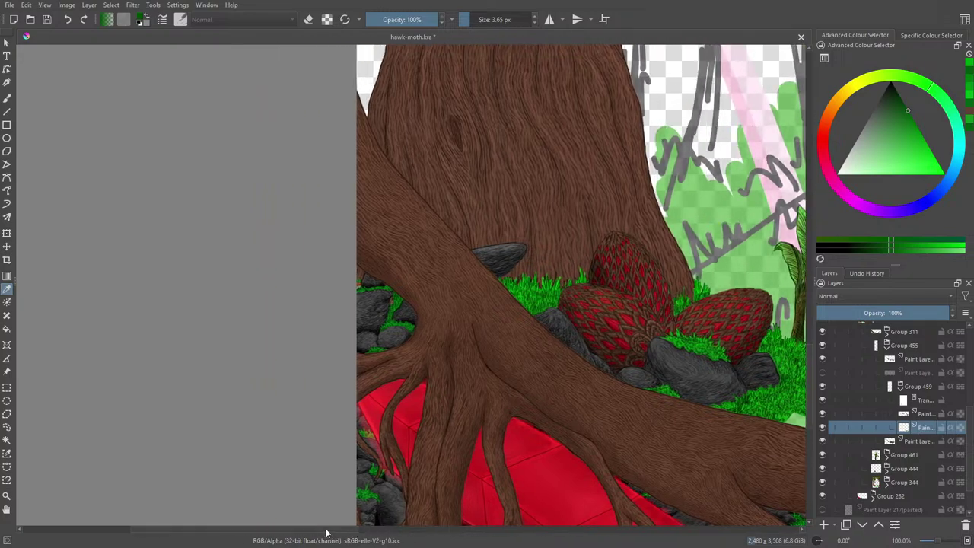
{"action": "left_click_drag", "start_coordinate": [937, 541], "coordinate": [942, 540]}
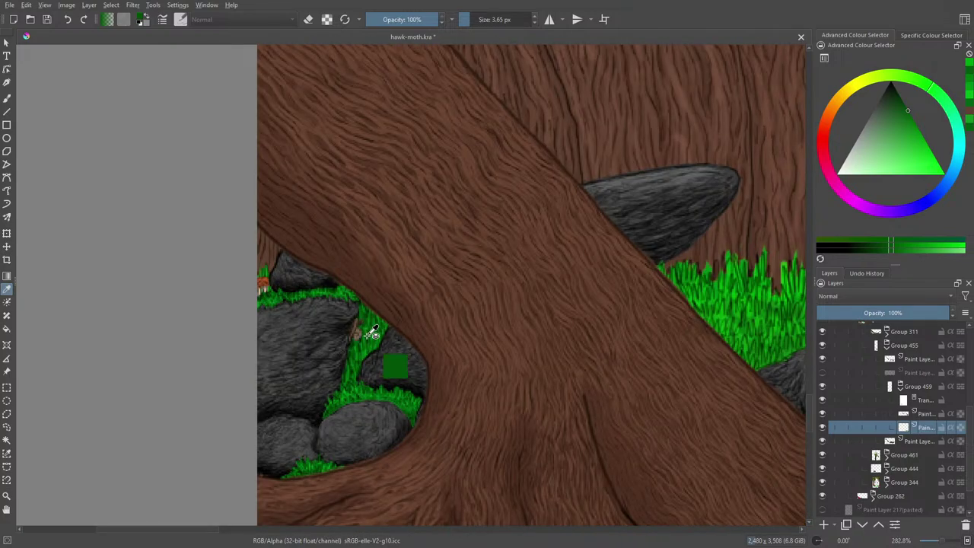
{"action": "mouse_move", "coordinate": [381, 325]}
{"action": "left_mouse_down"}
{"action": "mouse_move", "coordinate": [376, 342]}
{"action": "mouse_move", "coordinate": [383, 312]}
{"action": "left_mouse_up"}
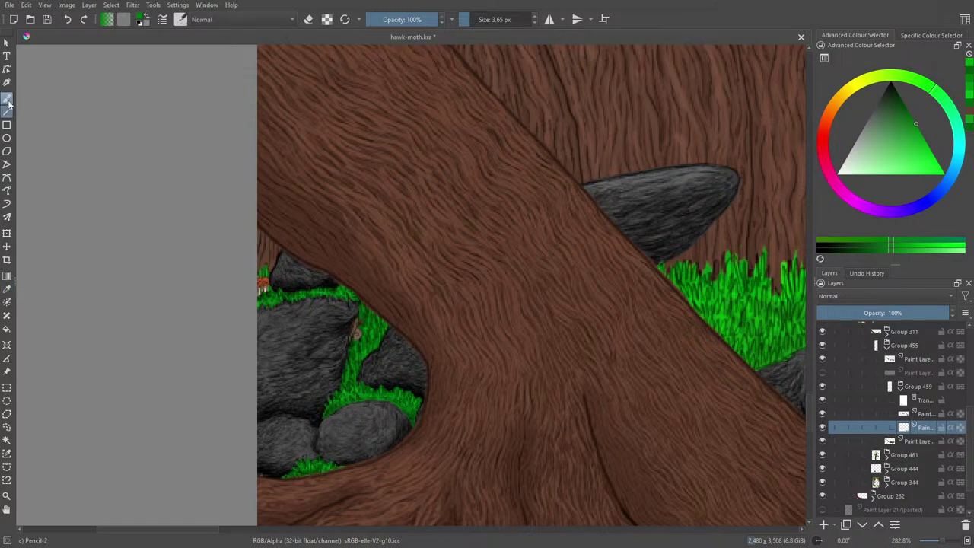
{"action": "left_click", "coordinate": [6, 98]}
Turn on Preserve Alpha and choose the Basic-1 brush at 4.74 px for the grass beside the eggs.
{"action": "left_click_drag", "start_coordinate": [193, 531], "coordinate": [253, 531]}
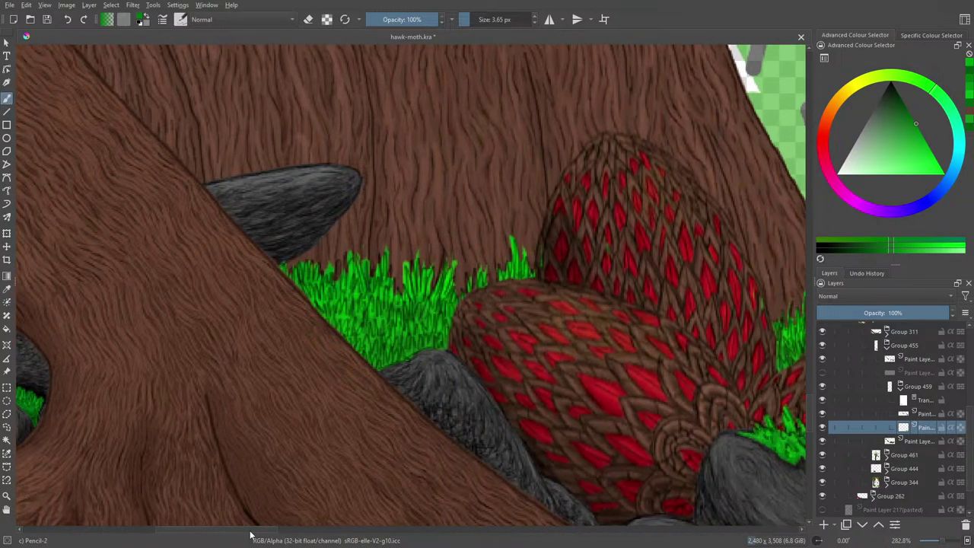
{"action": "left_click", "coordinate": [326, 19]}
{"action": "left_click", "coordinate": [180, 19]}
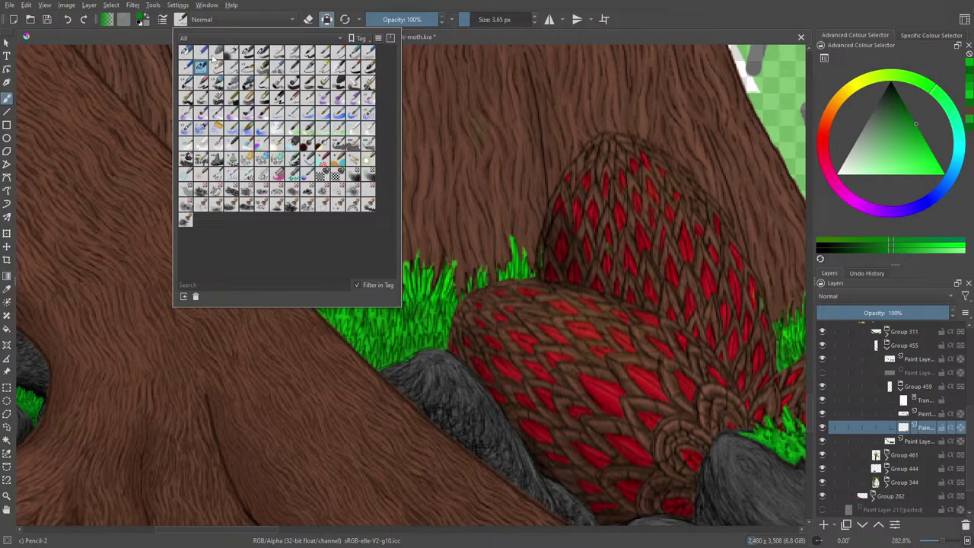
{"action": "left_click", "coordinate": [245, 50]}
{"action": "right_click", "coordinate": [454, 221]}
{"action": "left_click", "coordinate": [353, 133]}
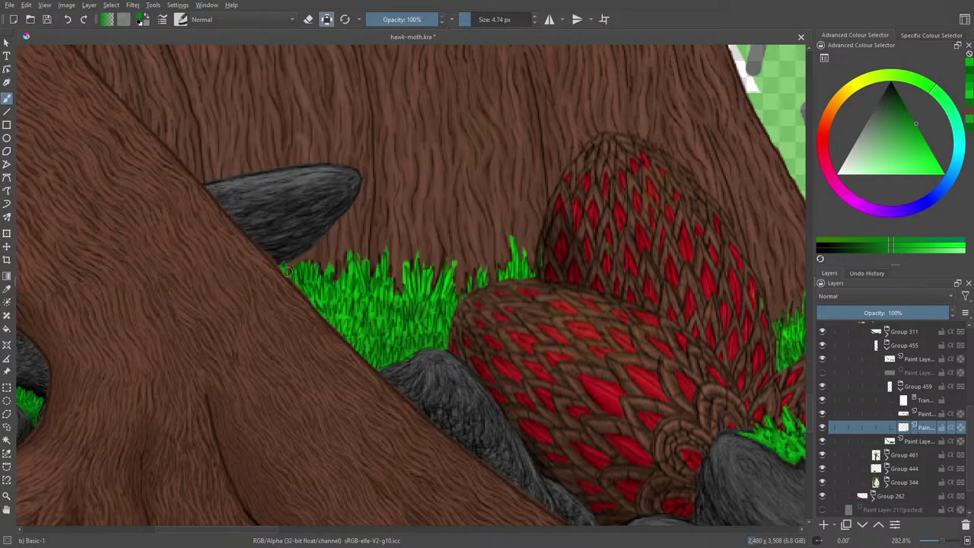
Paint the grass between the root and the eggs, including the tufts behind the front egg, with the sampled medium green.
{"action": "mouse_move", "coordinate": [301, 267]}
{"action": "left_mouse_down"}
{"action": "mouse_move", "coordinate": [313, 289]}
{"action": "mouse_move", "coordinate": [335, 282]}
{"action": "mouse_move", "coordinate": [326, 342]}
{"action": "mouse_move", "coordinate": [383, 254]}
{"action": "mouse_move", "coordinate": [350, 364]}
{"action": "mouse_move", "coordinate": [410, 263]}
{"action": "mouse_move", "coordinate": [398, 357]}
{"action": "mouse_move", "coordinate": [445, 329]}
{"action": "left_mouse_up"}
{"action": "left_click_drag", "start_coordinate": [479, 260], "coordinate": [450, 344]}
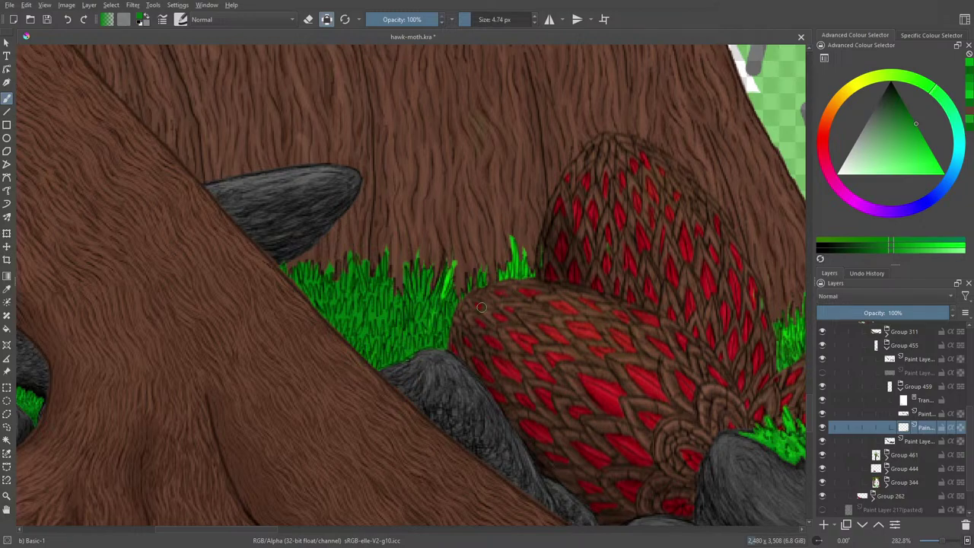
{"action": "mouse_move", "coordinate": [514, 236]}
{"action": "left_mouse_down"}
{"action": "mouse_move", "coordinate": [503, 281]}
{"action": "mouse_move", "coordinate": [510, 315]}
{"action": "left_mouse_up"}
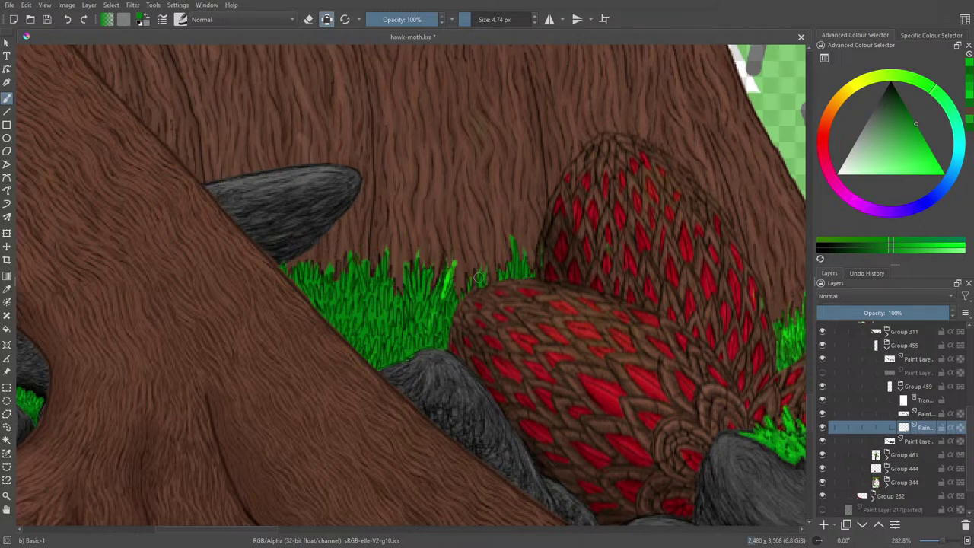
{"action": "left_click_drag", "start_coordinate": [454, 263], "coordinate": [445, 304]}
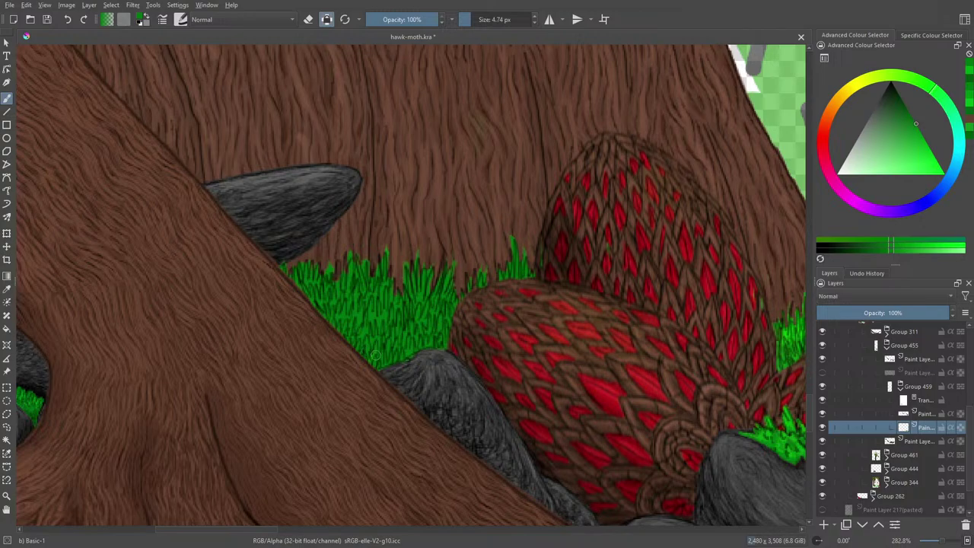
{"action": "key", "text": "e"}
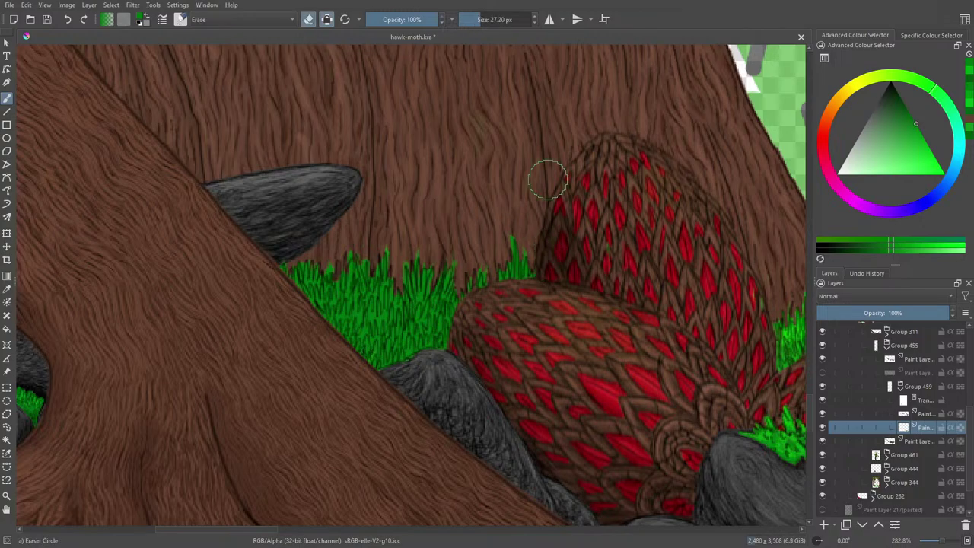
Choose the Basic-1 brush at 4.74 px and turn off Preserve Alpha for painting past the grass edge.
{"action": "left_click_drag", "start_coordinate": [944, 541], "coordinate": [939, 542]}
{"action": "key", "text": "ctrl+plus"}
{"action": "key", "text": "ctrl+minus"}
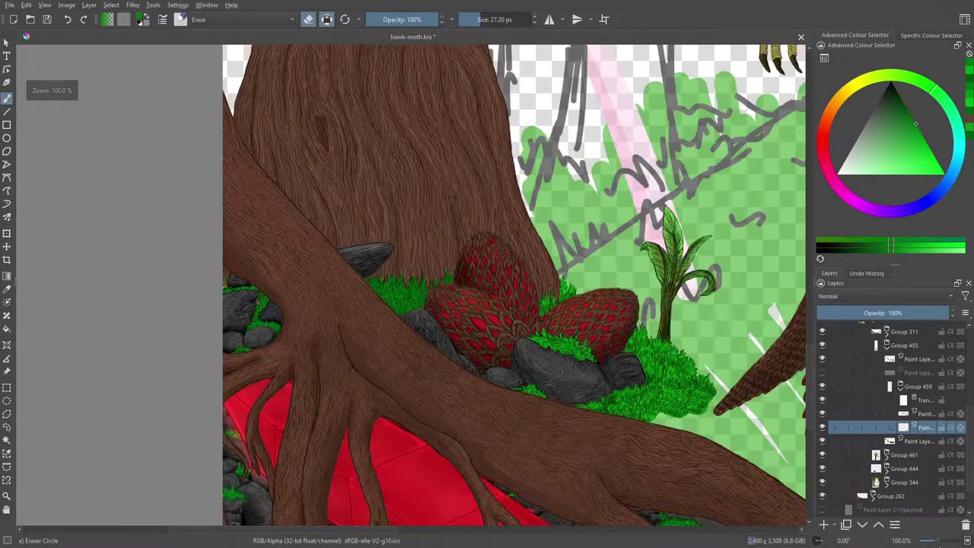
{"action": "key", "text": "ctrl+minus"}
{"action": "key", "text": "ctrl+plus"}
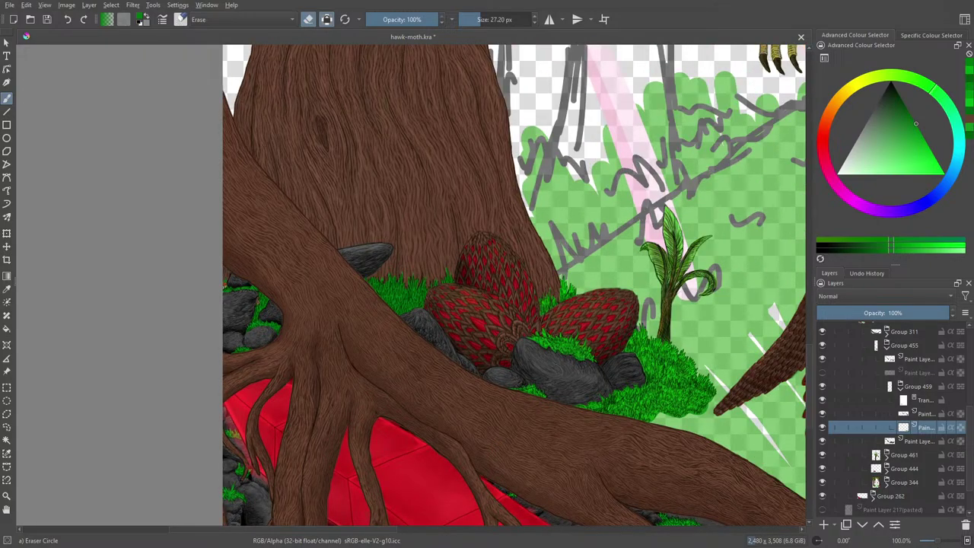
{"action": "scroll", "coordinate": [411, 285], "scroll_direction": "up", "scroll_amount": 3}
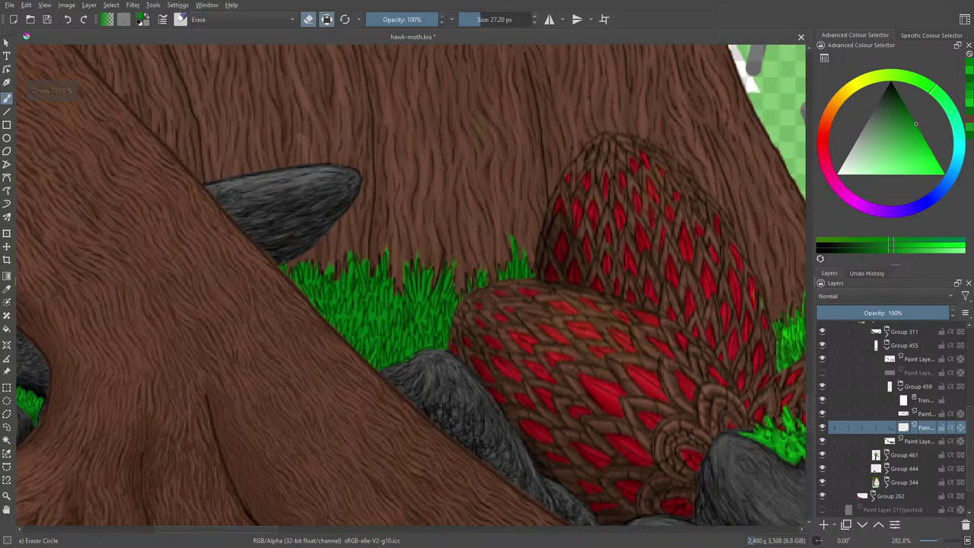
{"action": "left_click", "coordinate": [181, 19]}
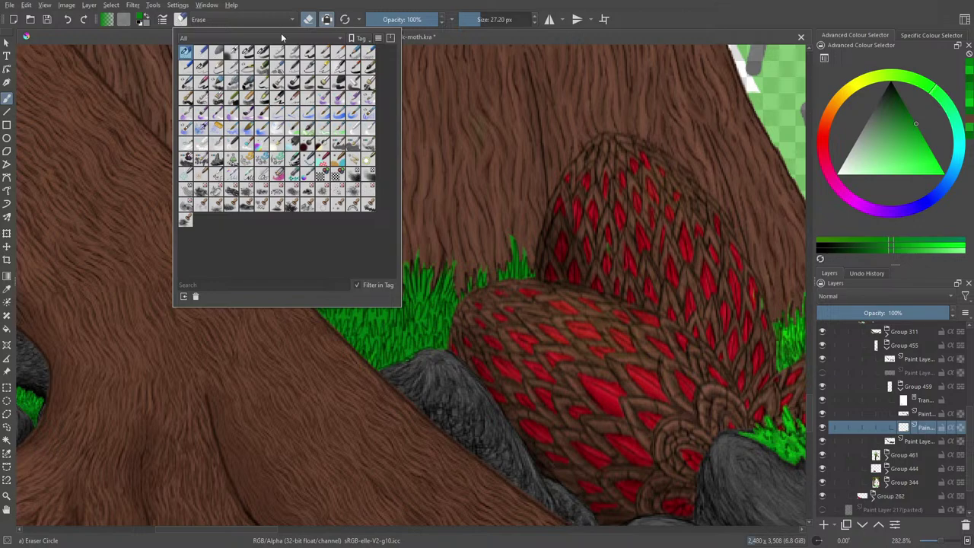
{"action": "left_click", "coordinate": [201, 67]}
{"action": "right_click", "coordinate": [93, 70]}
{"action": "left_click", "coordinate": [264, 105]}
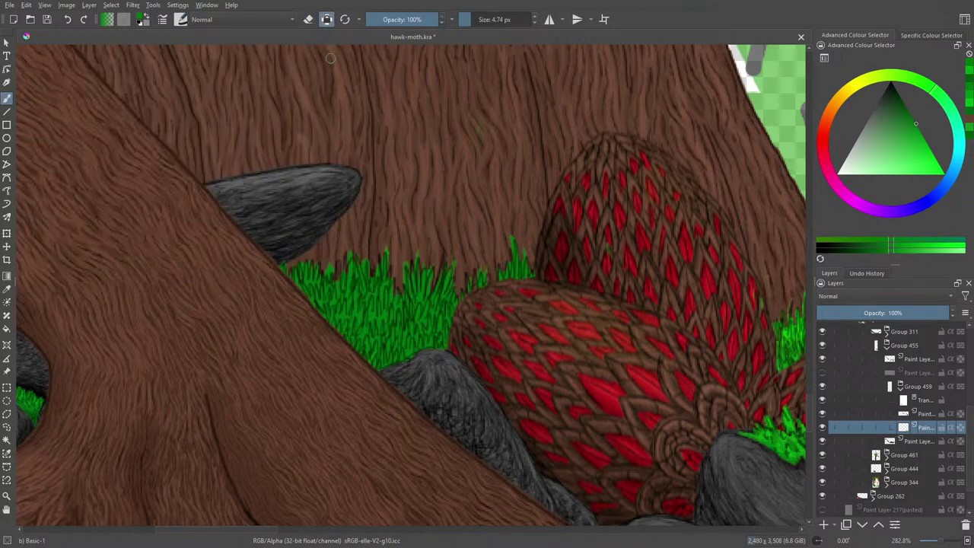
{"action": "left_click", "coordinate": [326, 19]}
Extend the grass's upper edge with medium green along the trunk base, from the root to the tufts behind the front egg.
{"action": "mouse_move", "coordinate": [461, 297]}
{"action": "left_mouse_down"}
{"action": "mouse_move", "coordinate": [466, 284]}
{"action": "mouse_move", "coordinate": [471, 295]}
{"action": "mouse_move", "coordinate": [500, 285]}
{"action": "mouse_move", "coordinate": [513, 255]}
{"action": "mouse_move", "coordinate": [529, 284]}
{"action": "mouse_move", "coordinate": [530, 257]}
{"action": "left_mouse_up"}
{"action": "mouse_move", "coordinate": [347, 261]}
{"action": "left_mouse_down"}
{"action": "mouse_move", "coordinate": [349, 273]}
{"action": "mouse_move", "coordinate": [342, 254]}
{"action": "left_mouse_up"}
{"action": "mouse_move", "coordinate": [341, 253]}
{"action": "left_mouse_down"}
{"action": "mouse_move", "coordinate": [333, 265]}
{"action": "mouse_move", "coordinate": [372, 251]}
{"action": "left_mouse_up"}
{"action": "mouse_move", "coordinate": [395, 284]}
{"action": "left_mouse_down"}
{"action": "mouse_move", "coordinate": [394, 254]}
{"action": "mouse_move", "coordinate": [397, 264]}
{"action": "left_mouse_up"}
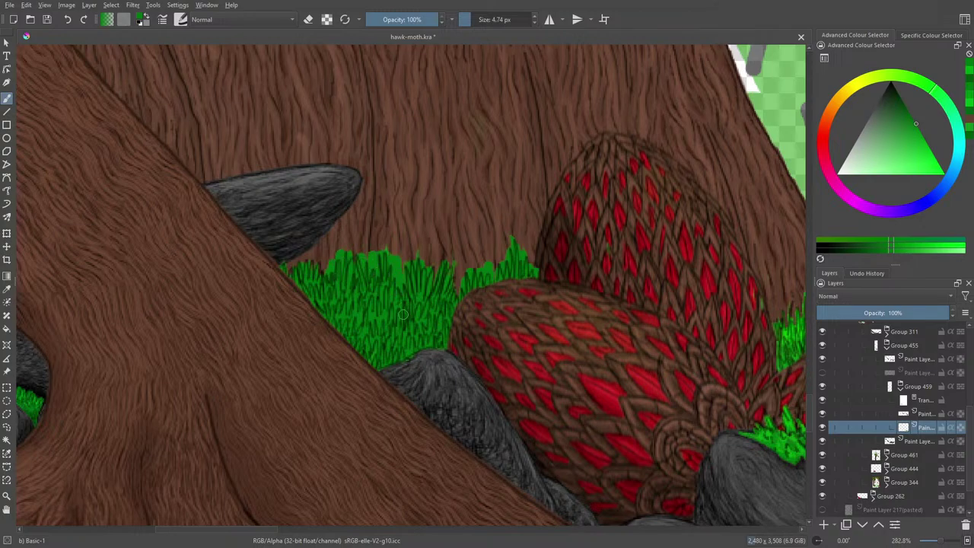
{"action": "mouse_move", "coordinate": [318, 272]}
{"action": "left_mouse_down"}
{"action": "mouse_move", "coordinate": [320, 251]}
{"action": "mouse_move", "coordinate": [285, 263]}
{"action": "left_mouse_up"}
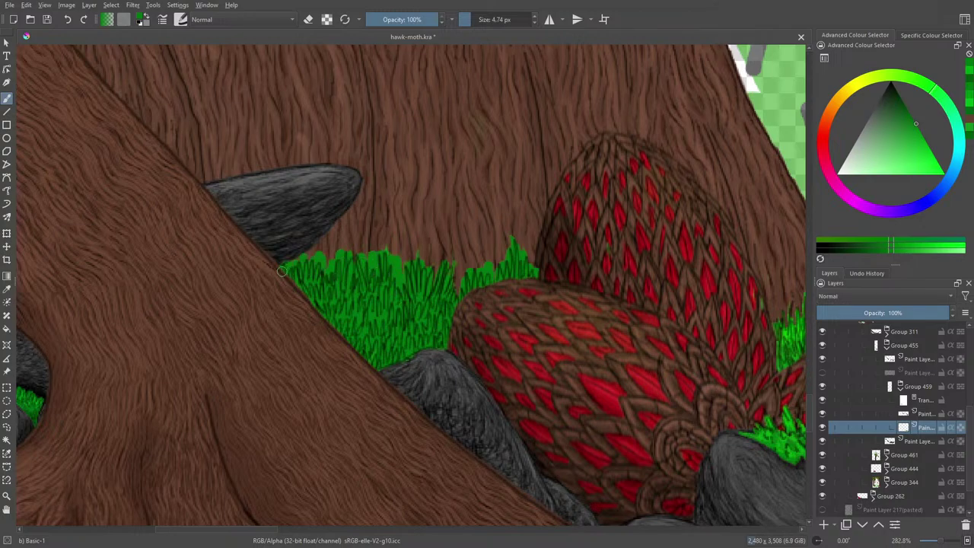
{"action": "left_click_drag", "start_coordinate": [454, 296], "coordinate": [456, 267]}
Trim the grass's new upper edge into separate pointed blades with the Eraser Circle at 10.20 px and 6.02 px.
{"action": "key", "text": "slash"}
{"action": "left_click", "coordinate": [182, 20]}
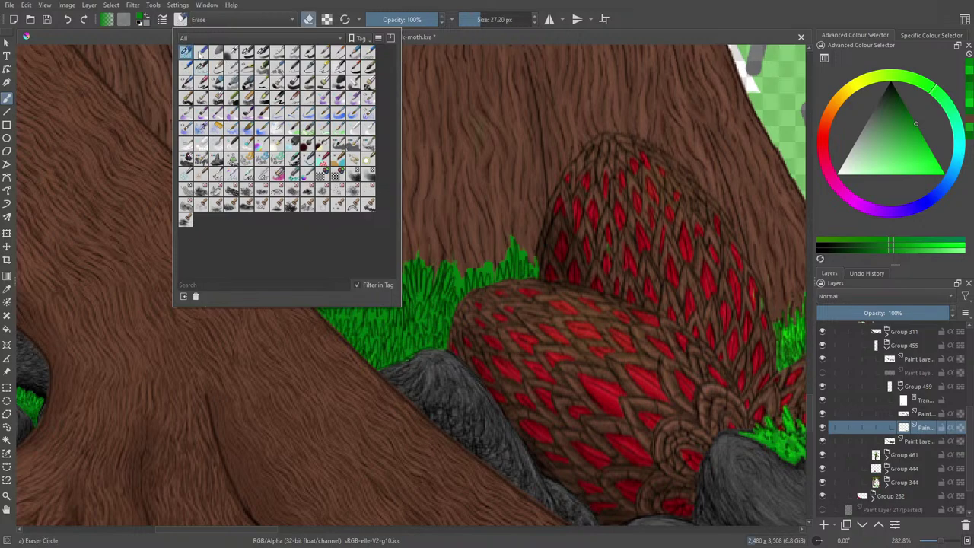
{"action": "left_click", "coordinate": [183, 50]}
{"action": "left_click", "coordinate": [475, 20]}
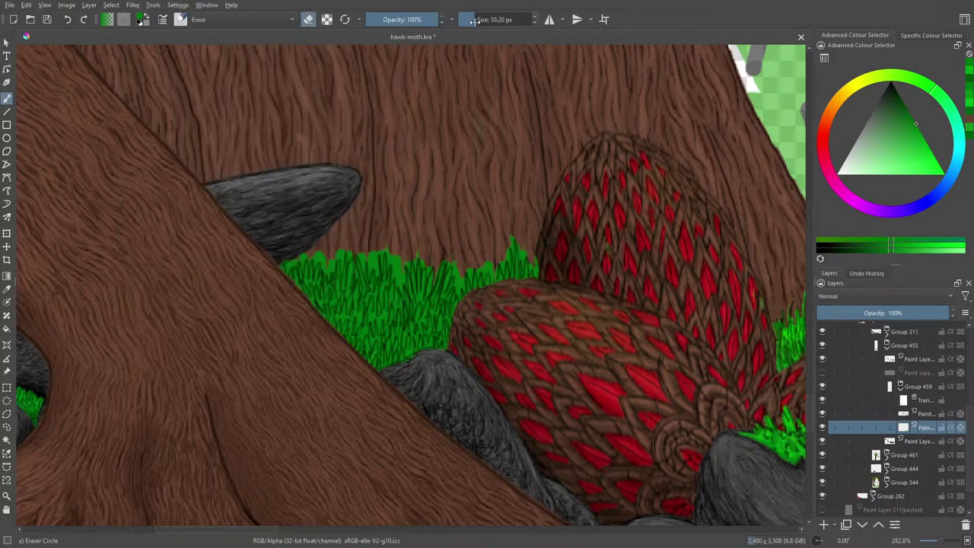
{"action": "mouse_move", "coordinate": [542, 283]}
{"action": "left_mouse_down"}
{"action": "mouse_move", "coordinate": [542, 262]}
{"action": "mouse_move", "coordinate": [542, 277]}
{"action": "left_mouse_up"}
{"action": "left_click", "coordinate": [470, 19]}
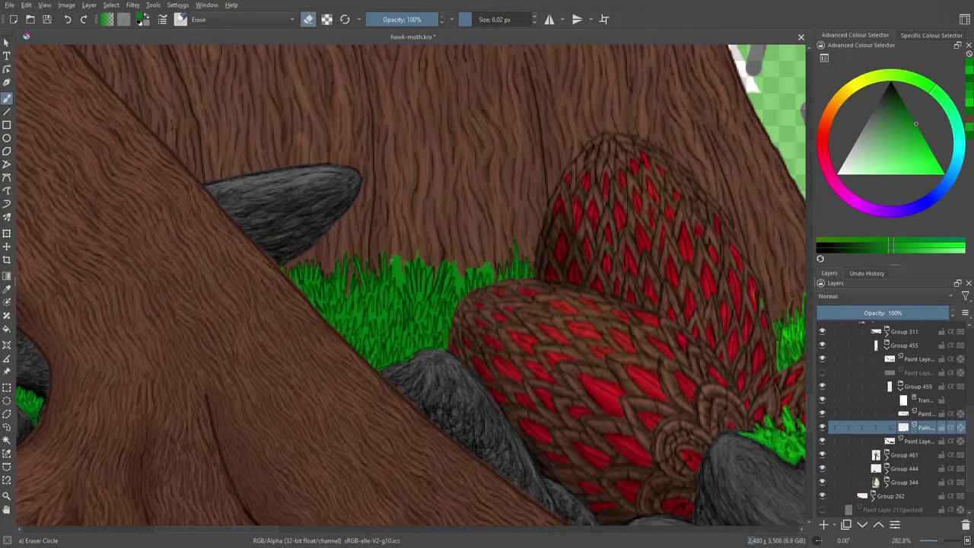
{"action": "left_click_drag", "start_coordinate": [395, 262], "coordinate": [404, 297]}
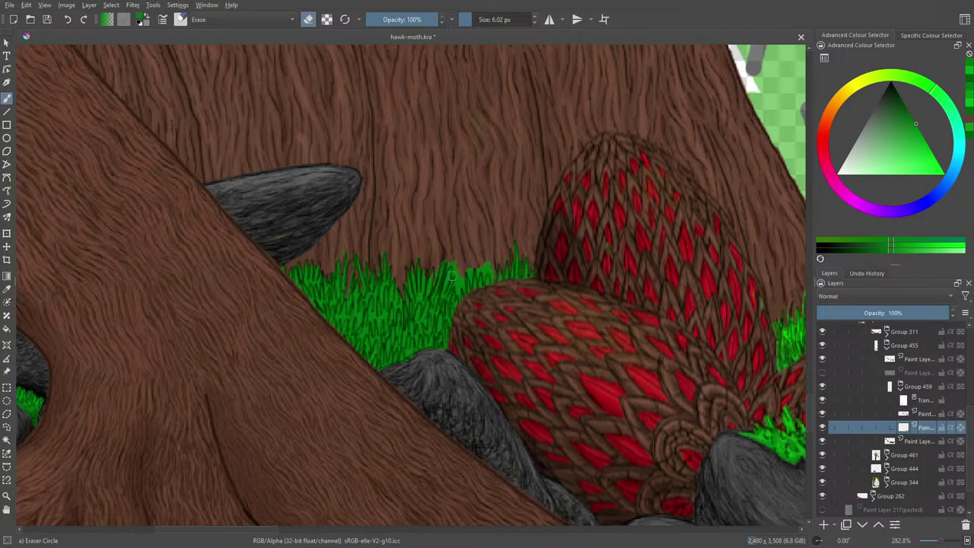
{"action": "left_click_drag", "start_coordinate": [447, 267], "coordinate": [453, 256]}
Sample a brighter green from the grass between the rocks behind the root, and choose the Basic-2 Opacity brush at 2.36 px.
{"action": "left_click_drag", "start_coordinate": [941, 542], "coordinate": [937, 543]}
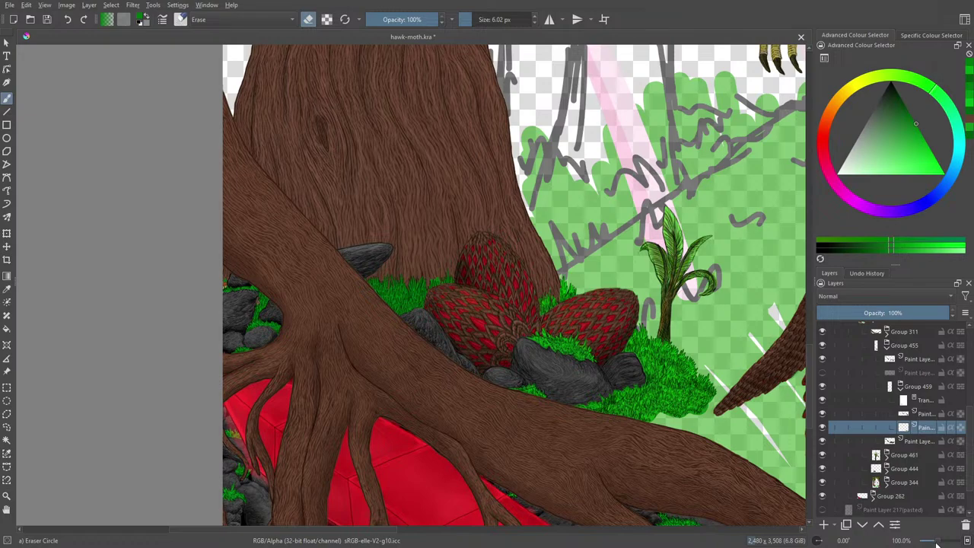
{"action": "left_click_drag", "start_coordinate": [937, 544], "coordinate": [939, 543]}
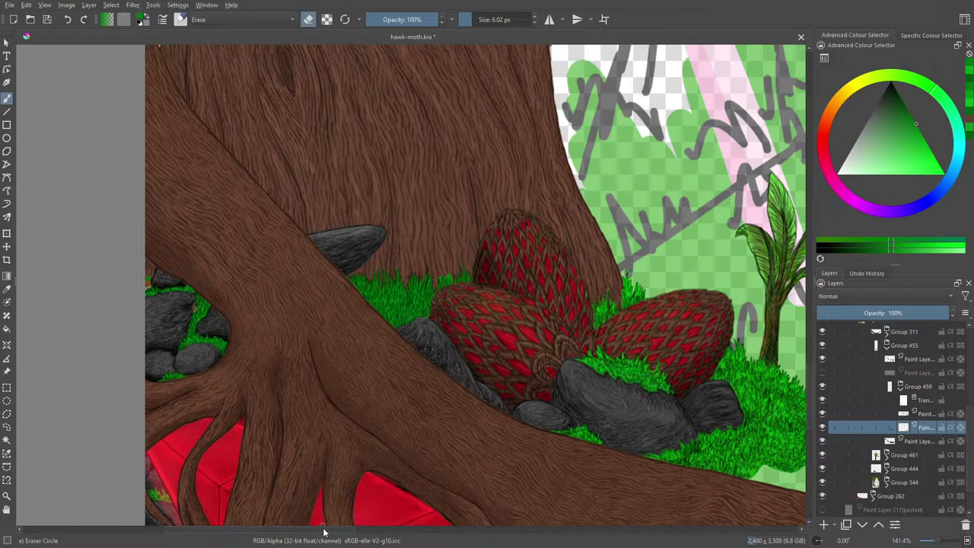
{"action": "mouse_move", "coordinate": [293, 529]}
{"action": "left_mouse_down"}
{"action": "mouse_move", "coordinate": [246, 535]}
{"action": "mouse_move", "coordinate": [291, 542]}
{"action": "mouse_move", "coordinate": [294, 525]}
{"action": "left_mouse_up"}
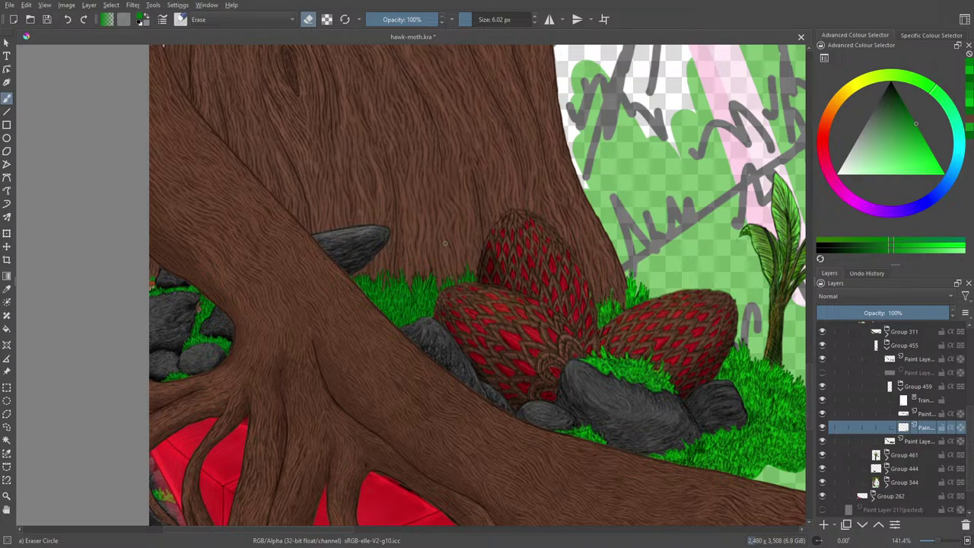
{"action": "scroll", "coordinate": [445, 243], "scroll_direction": "up", "scroll_amount": 2}
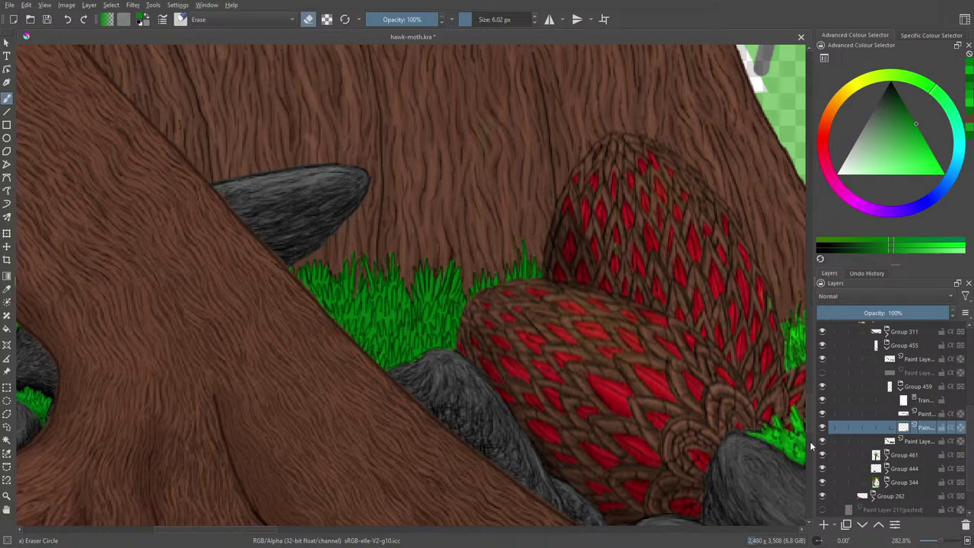
{"action": "key", "text": "e"}
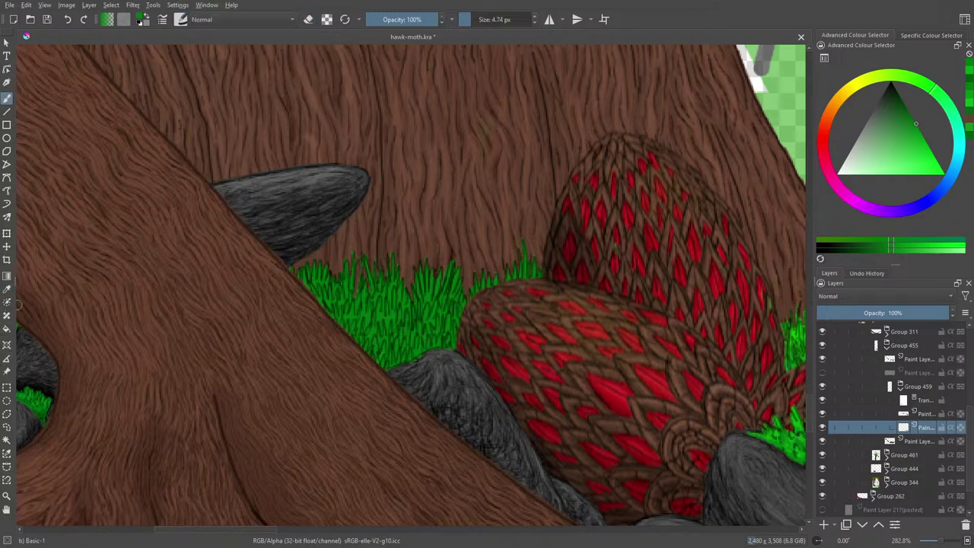
{"action": "left_click", "coordinate": [7, 289]}
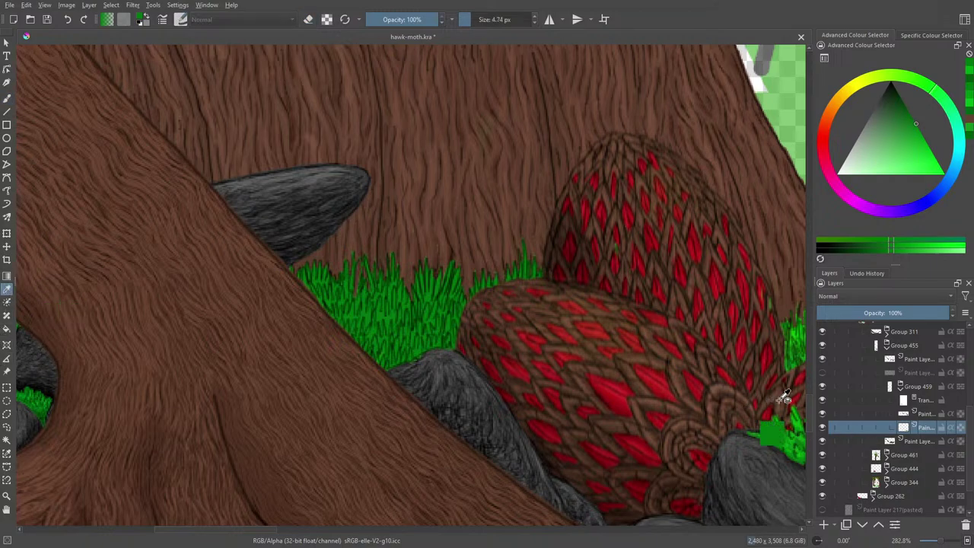
{"action": "left_click", "coordinate": [36, 390]}
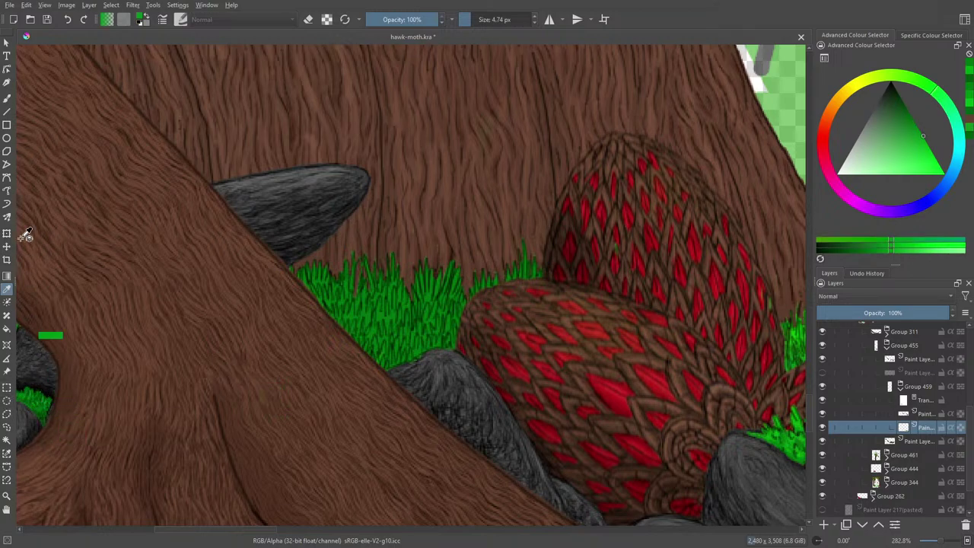
{"action": "left_click", "coordinate": [7, 97]}
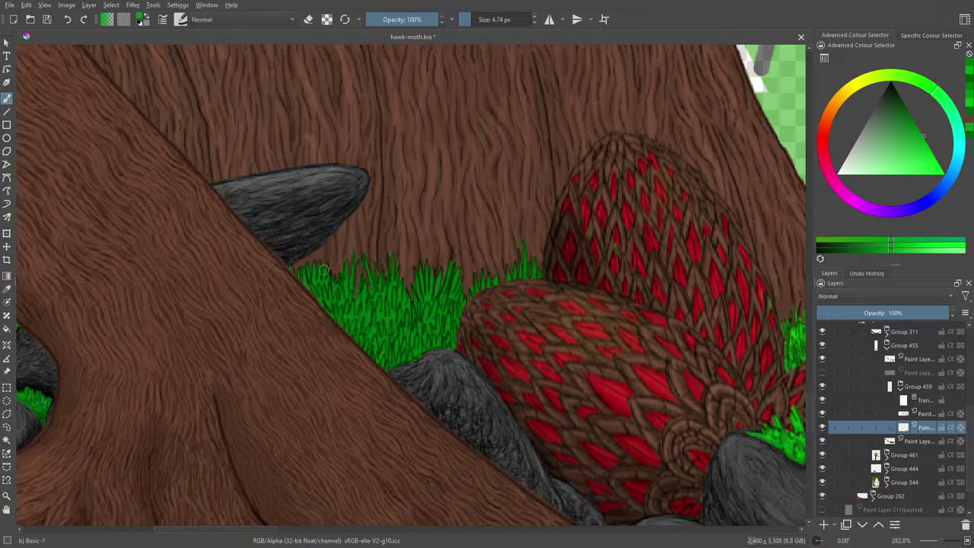
{"action": "left_click", "coordinate": [181, 20]}
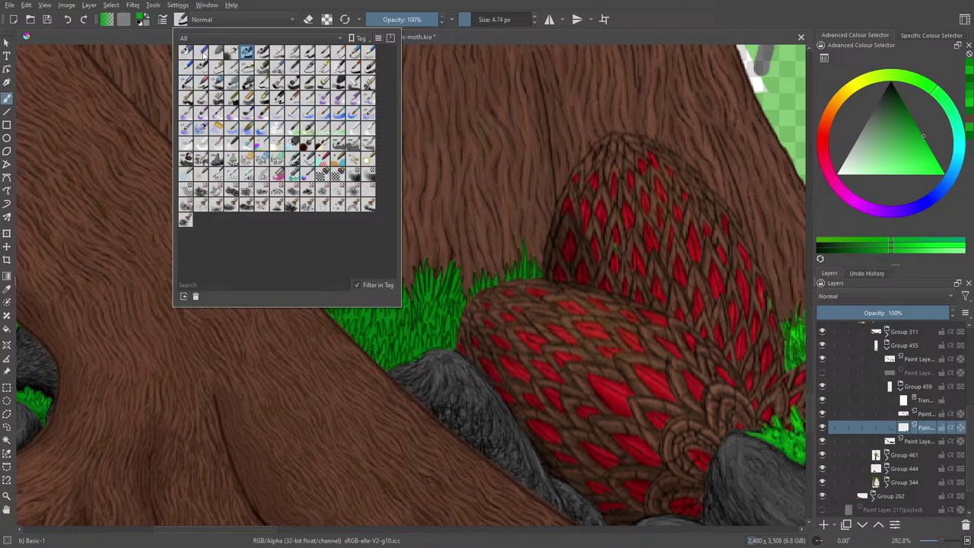
{"action": "left_click", "coordinate": [262, 53]}
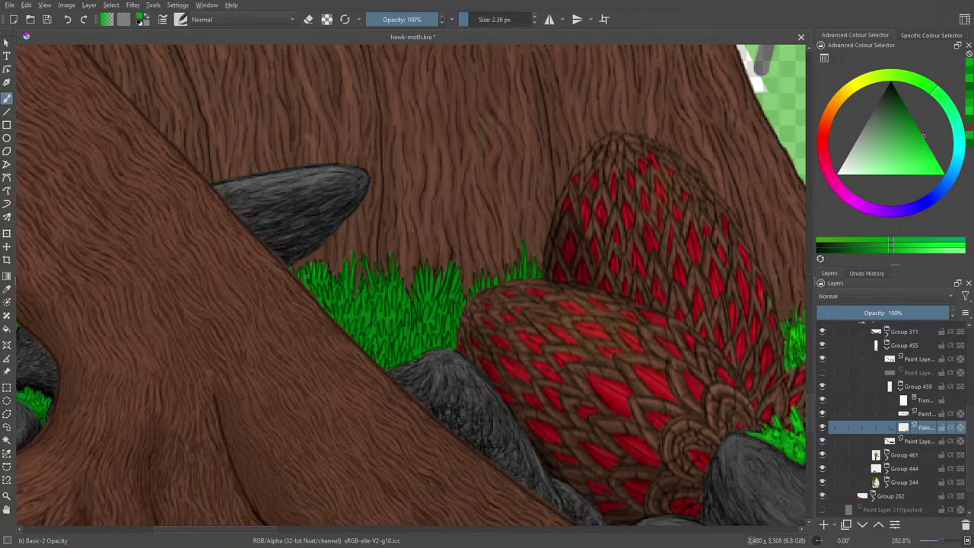
Paint fine brighter green strokes over the grass beside the eggs, undoing the last few and repainting with Preserve Alpha on.
{"action": "mouse_move", "coordinate": [270, 531]}
{"action": "left_mouse_down"}
{"action": "mouse_move", "coordinate": [217, 533]}
{"action": "mouse_move", "coordinate": [263, 533]}
{"action": "left_mouse_up"}
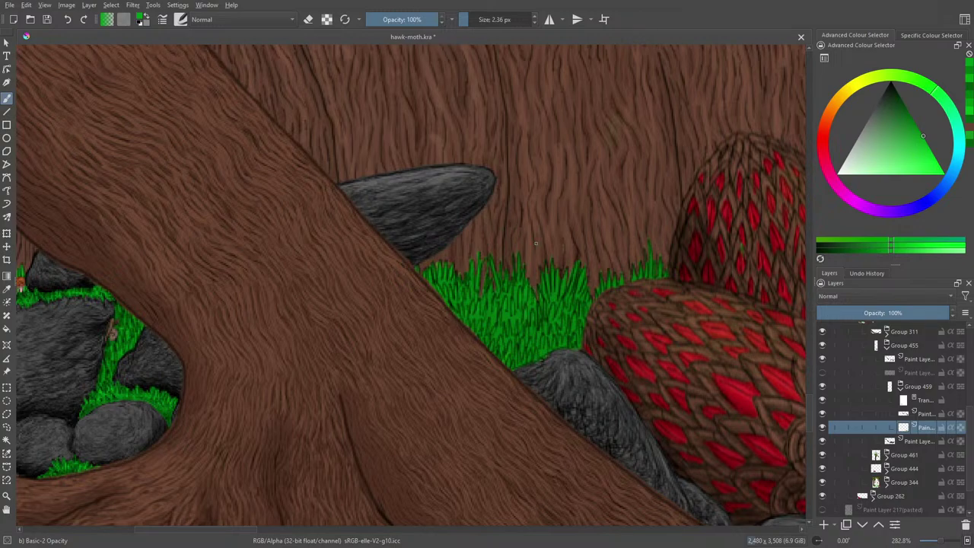
{"action": "mouse_move", "coordinate": [549, 264]}
{"action": "left_mouse_down"}
{"action": "mouse_move", "coordinate": [550, 285]}
{"action": "mouse_move", "coordinate": [564, 290]}
{"action": "mouse_move", "coordinate": [584, 270]}
{"action": "left_mouse_up"}
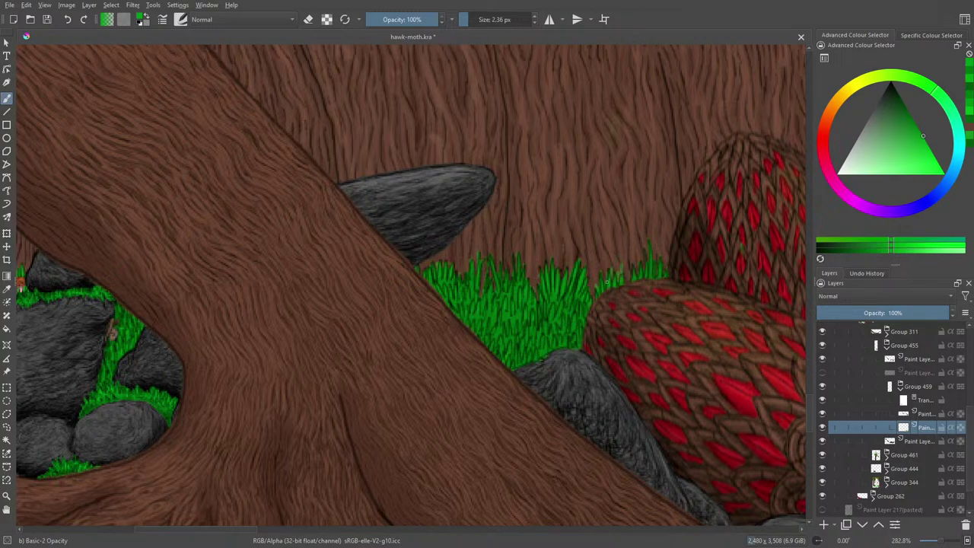
{"action": "left_click", "coordinate": [67, 20]}
{"action": "left_click", "coordinate": [67, 20]}
{"action": "left_click", "coordinate": [67, 20]}
{"action": "left_click", "coordinate": [67, 19]}
{"action": "left_click", "coordinate": [327, 19]}
{"action": "left_click_drag", "start_coordinate": [641, 268], "coordinate": [649, 277]}
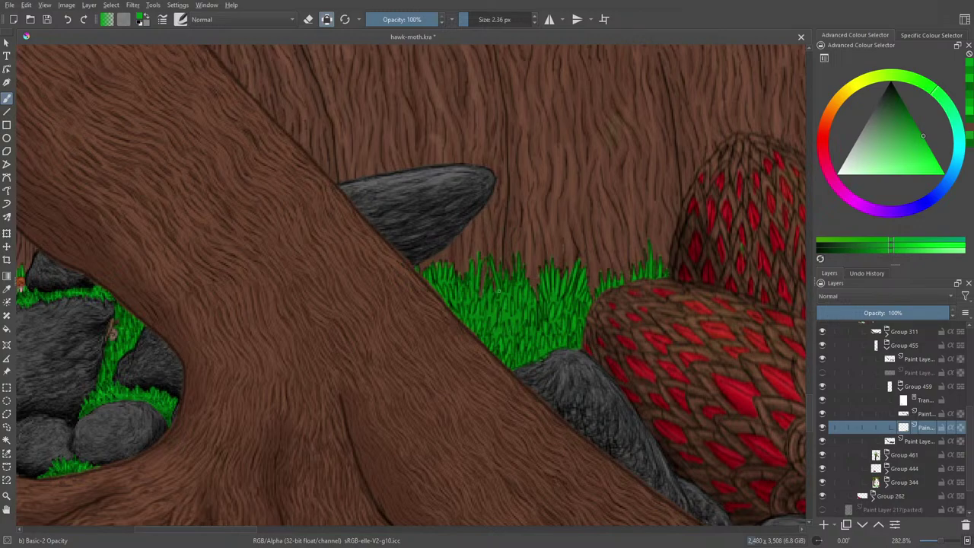
Check the highlighted grass beside the eggs against the surrounding painting at 100% zoom.
{"action": "left_click_drag", "start_coordinate": [942, 542], "coordinate": [938, 546]}
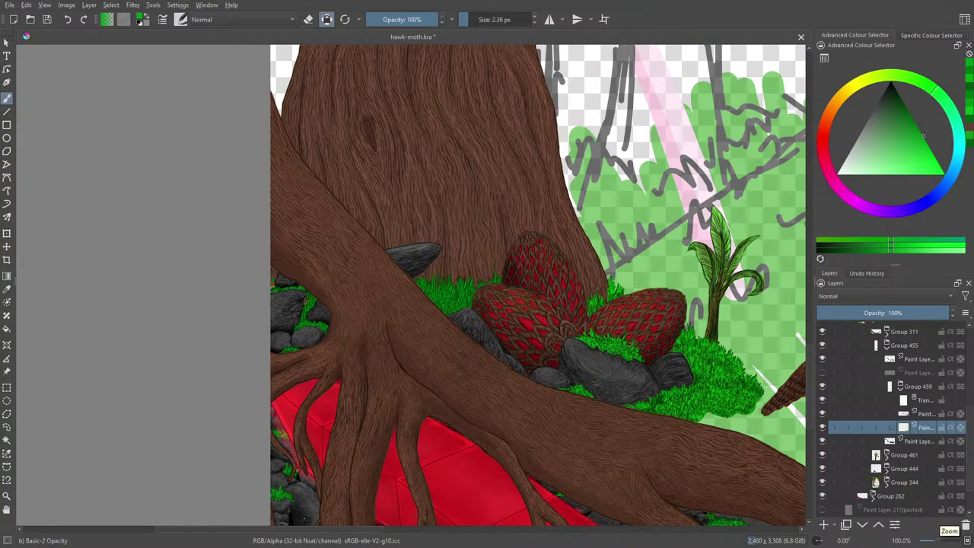
{"action": "left_click_drag", "start_coordinate": [323, 530], "coordinate": [305, 537]}
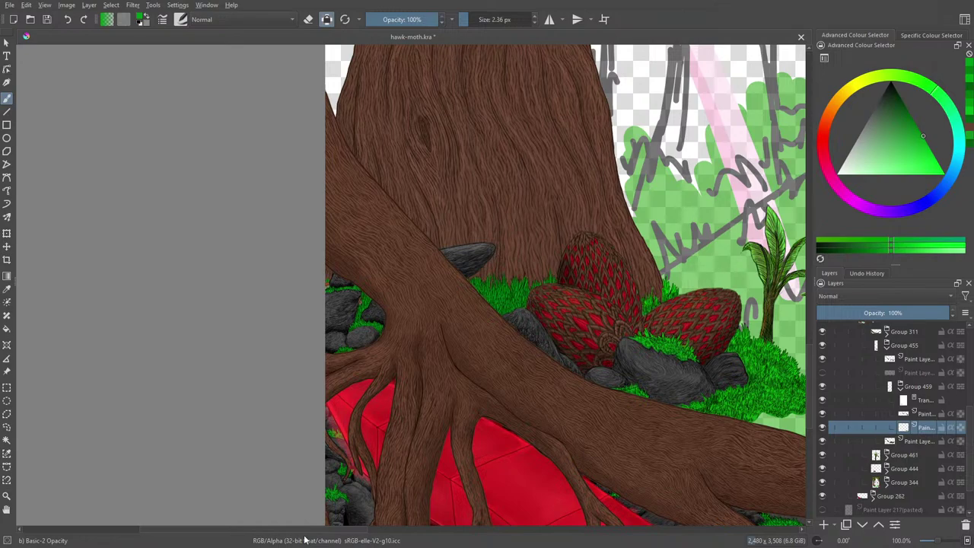
{"action": "left_click_drag", "start_coordinate": [305, 539], "coordinate": [308, 539]}
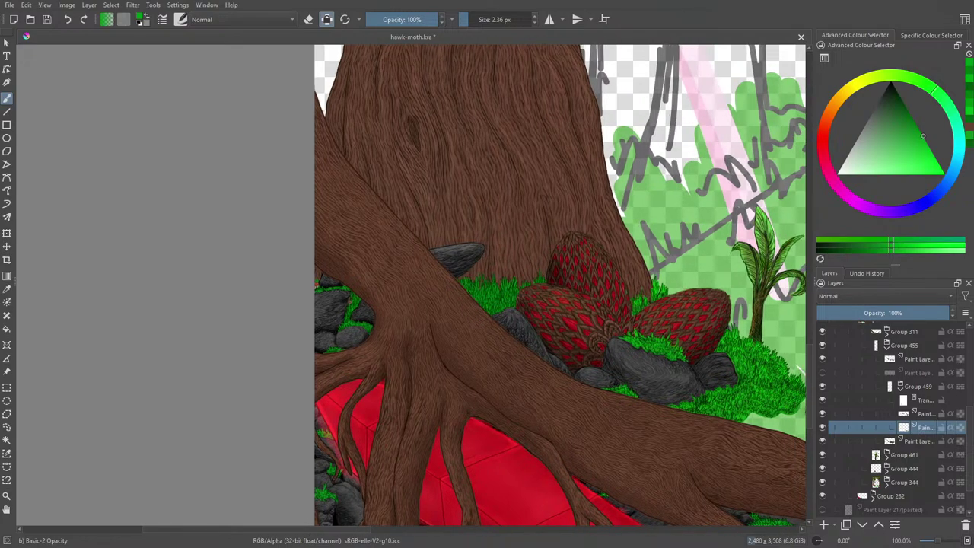
{"action": "scroll", "coordinate": [810, 374], "scroll_direction": "up", "scroll_amount": 1}
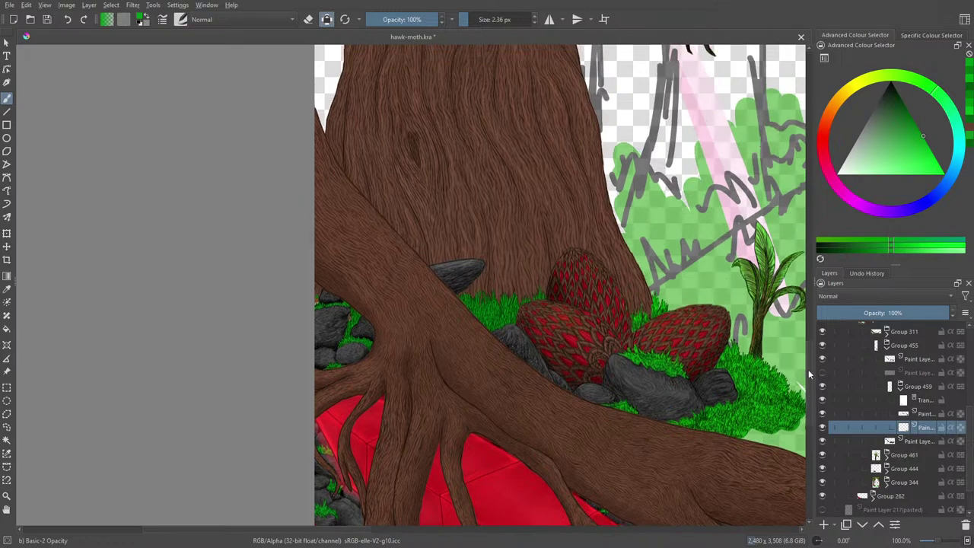
{"action": "left_click_drag", "start_coordinate": [810, 374], "coordinate": [810, 369]}
{"action": "left_click_drag", "start_coordinate": [937, 541], "coordinate": [938, 544]}
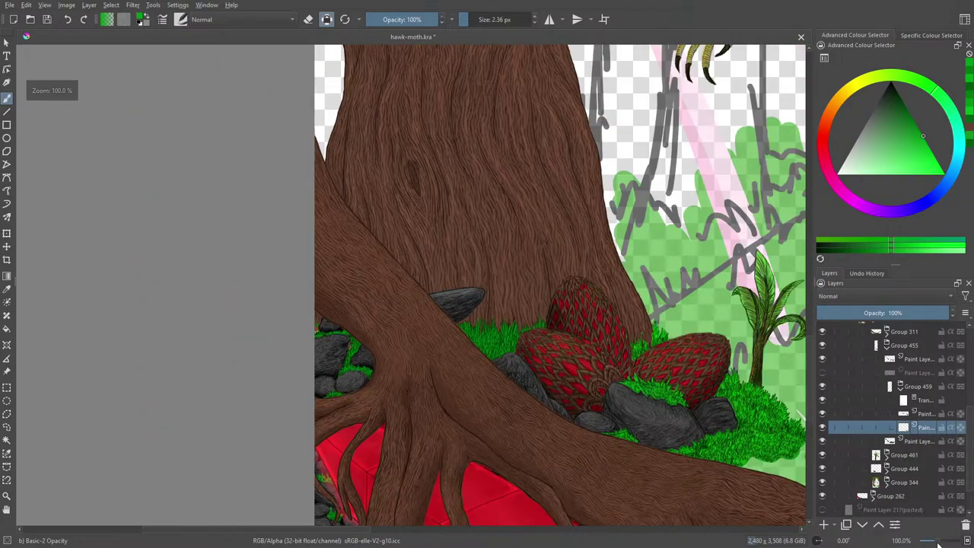
{"action": "scroll", "coordinate": [939, 540], "scroll_direction": "up", "scroll_amount": 2}
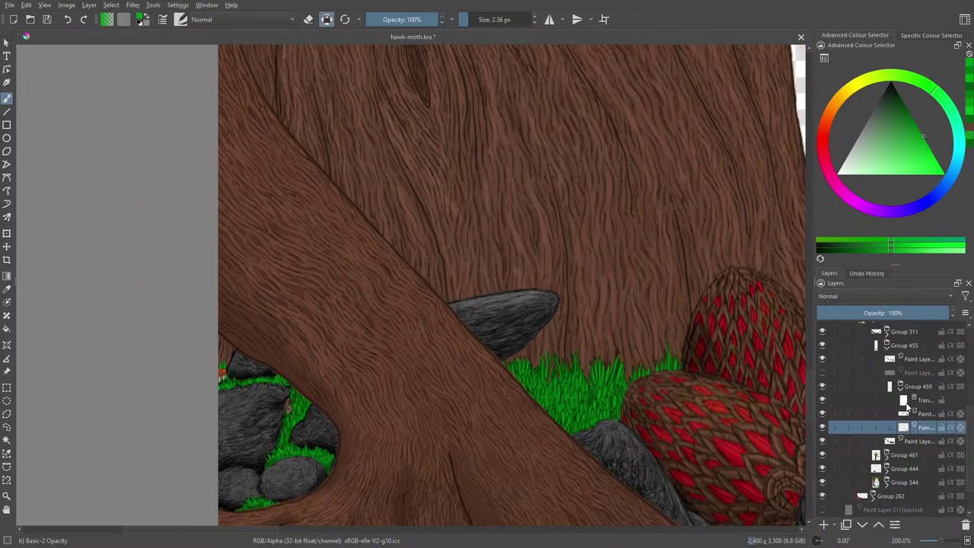
Select the upper paint layer in Group 459 and toggle its visibility to compare the grass with and without dark strokes.
{"action": "left_click", "coordinate": [904, 415]}
{"action": "left_click", "coordinate": [823, 414]}
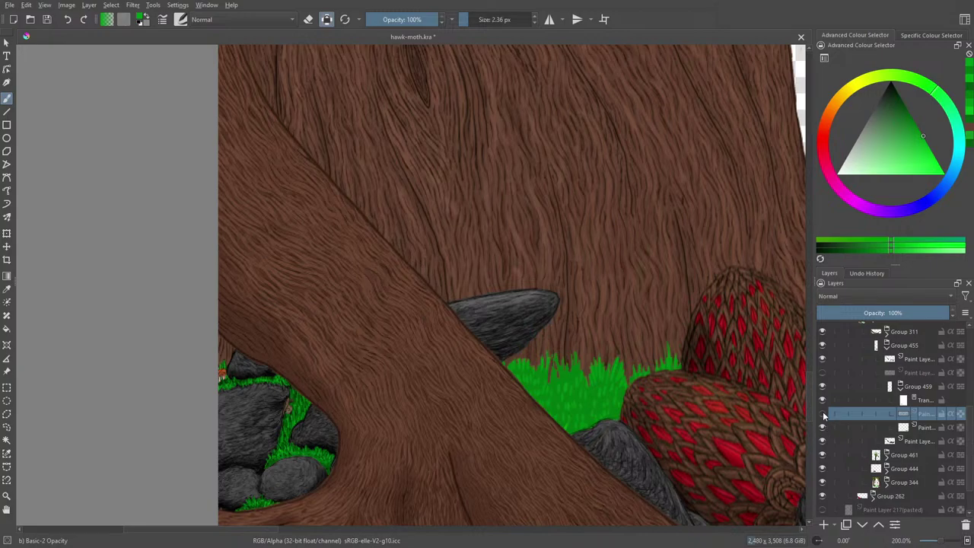
{"action": "left_click", "coordinate": [823, 414]}
{"action": "left_click", "coordinate": [822, 414]}
{"action": "left_click", "coordinate": [823, 414]}
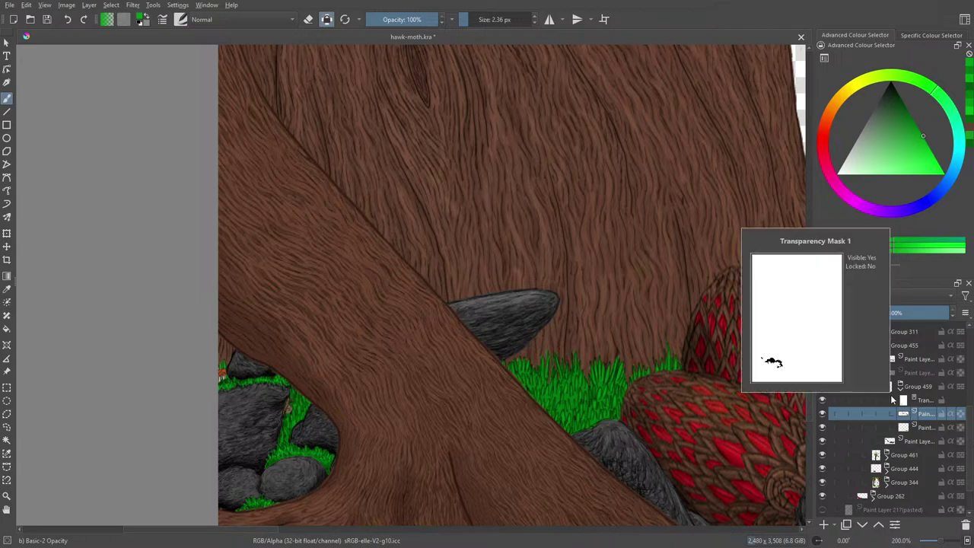
Erase the dark blade strokes from the grass beside the eggs with the Eraser Circle at 42.76 px, and return to the Basic-2 Opacity brush.
{"action": "key", "text": "e"}
{"action": "left_click", "coordinate": [6, 99]}
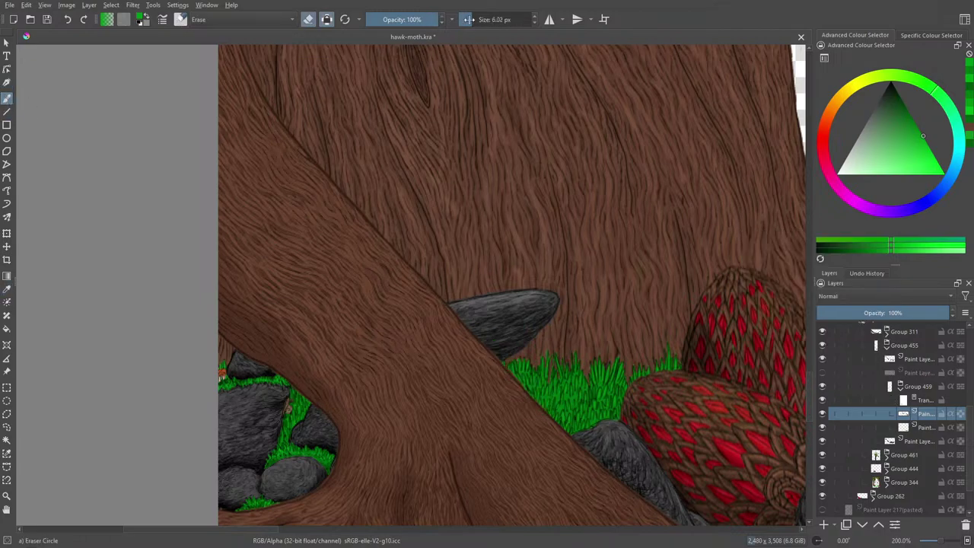
{"action": "left_click_drag", "start_coordinate": [469, 20], "coordinate": [484, 21]}
{"action": "mouse_move", "coordinate": [502, 366]}
{"action": "left_mouse_down"}
{"action": "mouse_move", "coordinate": [549, 421]}
{"action": "mouse_move", "coordinate": [601, 377]}
{"action": "mouse_move", "coordinate": [615, 403]}
{"action": "mouse_move", "coordinate": [653, 337]}
{"action": "mouse_move", "coordinate": [665, 336]}
{"action": "left_mouse_up"}
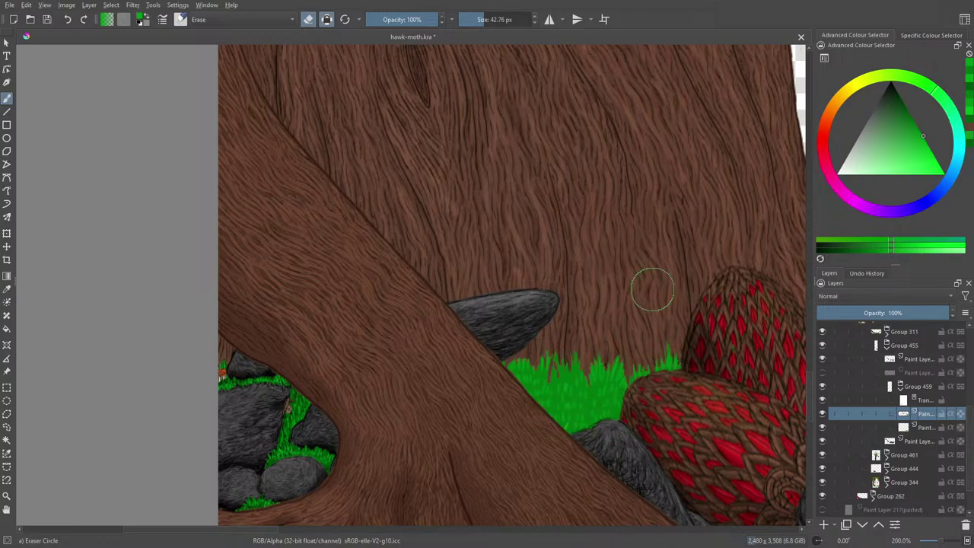
{"action": "key", "text": "slash"}
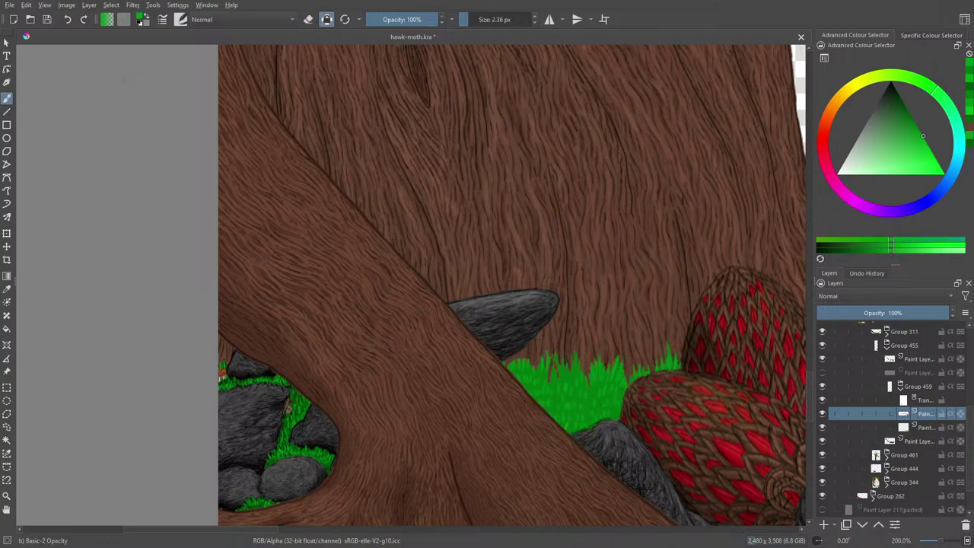
Switch to the Pencil-2 brush at 3.65 px with black as the painting colour, and turn off Preserve Alpha.
{"action": "left_click", "coordinate": [181, 19]}
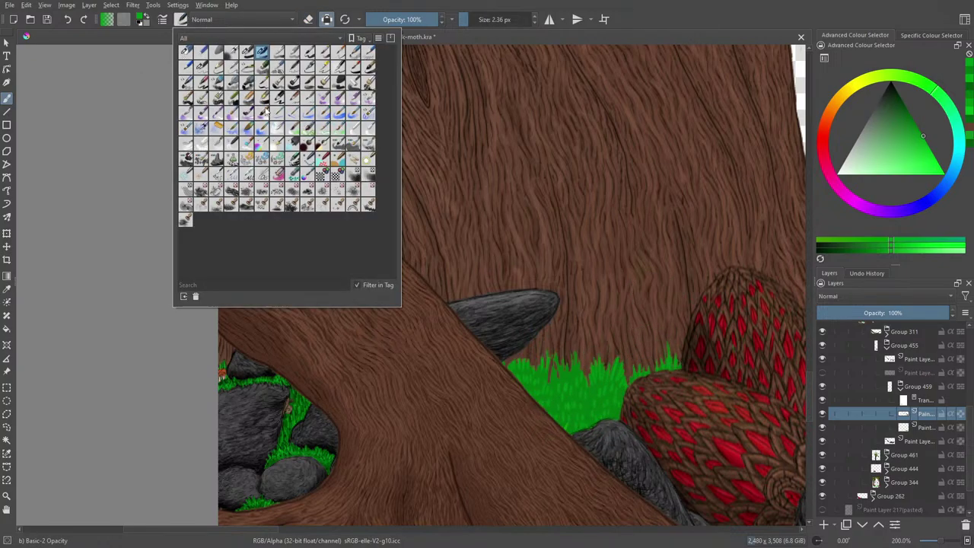
{"action": "left_click", "coordinate": [202, 68]}
{"action": "right_click", "coordinate": [466, 292]}
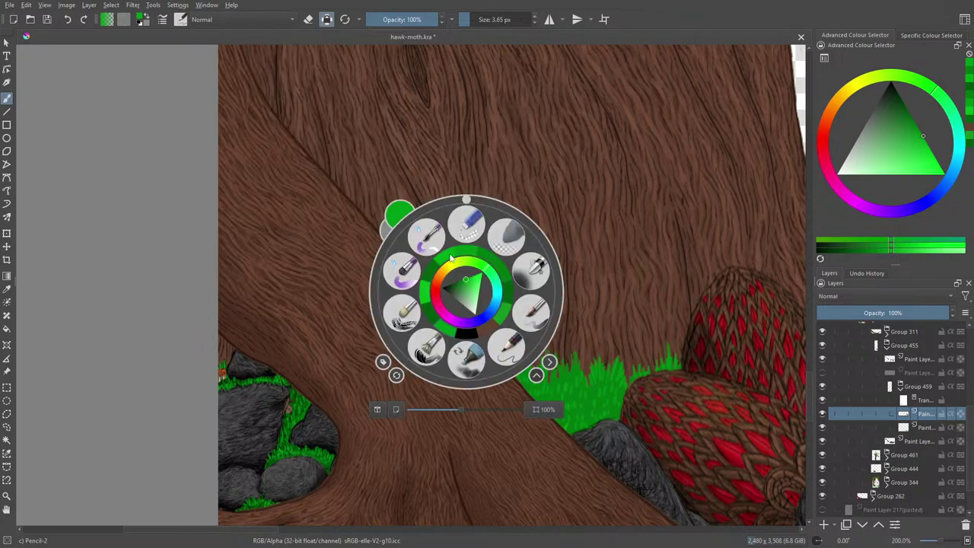
{"action": "left_click", "coordinate": [353, 149]}
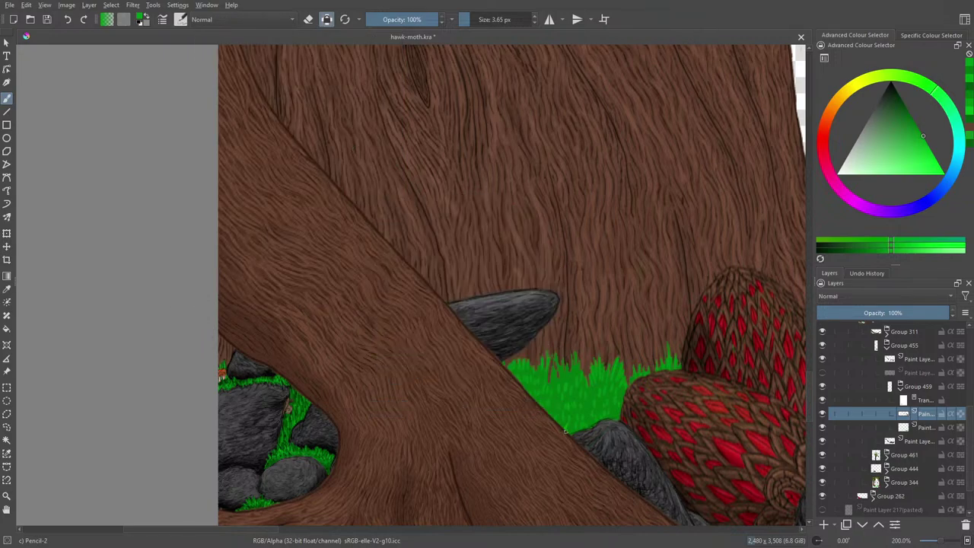
{"action": "right_click", "coordinate": [556, 339]}
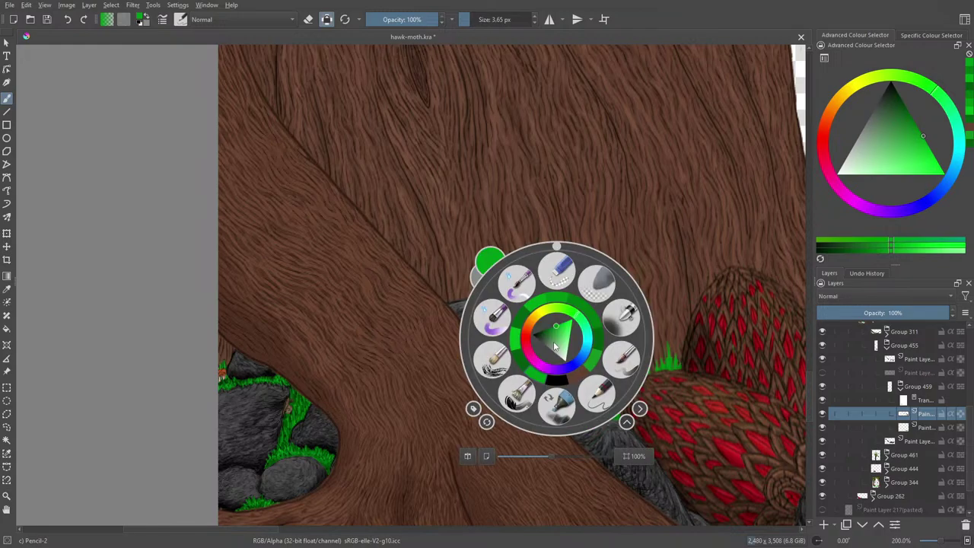
{"action": "left_click_drag", "start_coordinate": [508, 340], "coordinate": [504, 340]}
{"action": "left_click", "coordinate": [411, 199]}
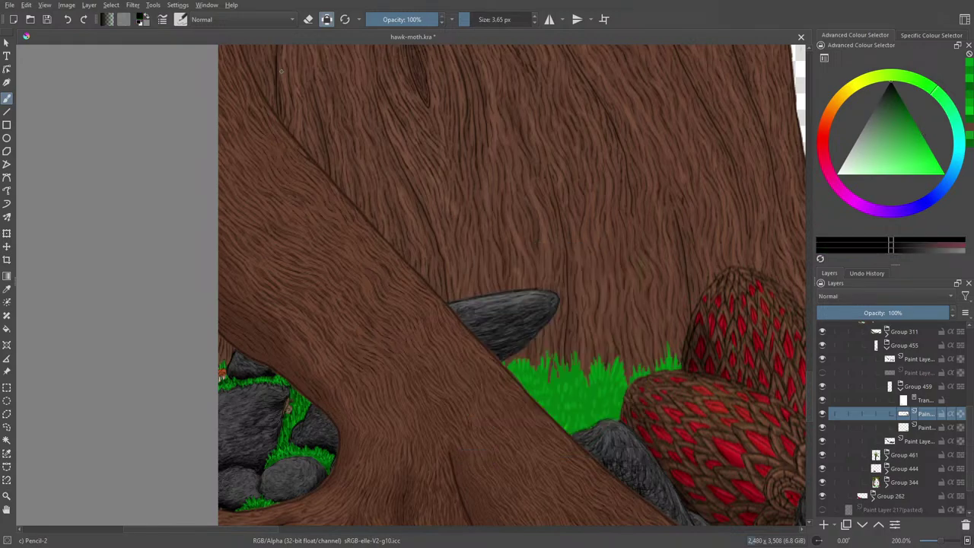
{"action": "left_click", "coordinate": [327, 21]}
Draw fine black blade strokes over the grass above the rock and along the large root, working inward over the patch.
{"action": "mouse_move", "coordinate": [564, 426]}
{"action": "left_mouse_down"}
{"action": "mouse_move", "coordinate": [572, 433]}
{"action": "mouse_move", "coordinate": [579, 421]}
{"action": "mouse_move", "coordinate": [554, 416]}
{"action": "mouse_move", "coordinate": [596, 416]}
{"action": "left_mouse_up"}
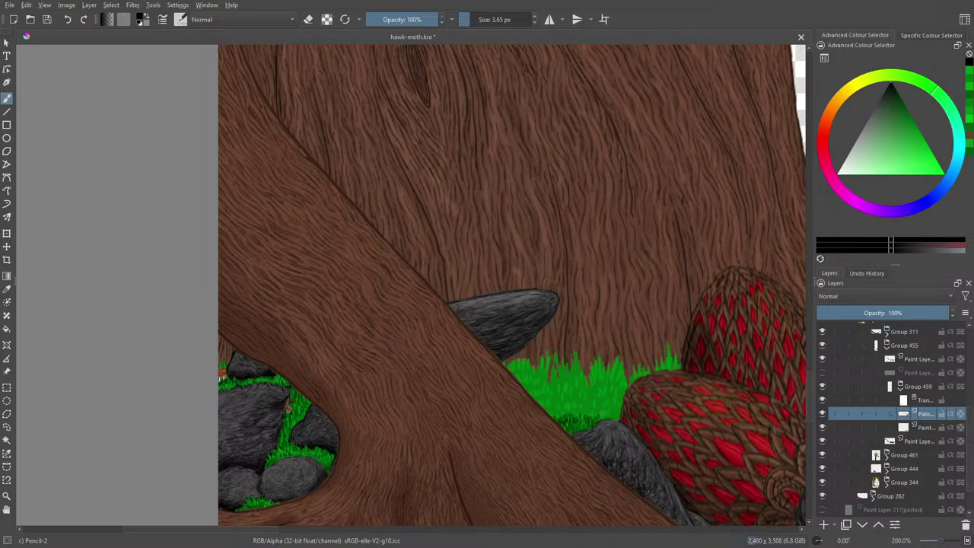
{"action": "left_click_drag", "start_coordinate": [603, 423], "coordinate": [616, 415]}
{"action": "mouse_move", "coordinate": [512, 373]}
{"action": "left_mouse_down"}
{"action": "mouse_move", "coordinate": [519, 357]}
{"action": "mouse_move", "coordinate": [520, 388]}
{"action": "mouse_move", "coordinate": [530, 372]}
{"action": "mouse_move", "coordinate": [536, 405]}
{"action": "mouse_move", "coordinate": [559, 407]}
{"action": "left_mouse_up"}
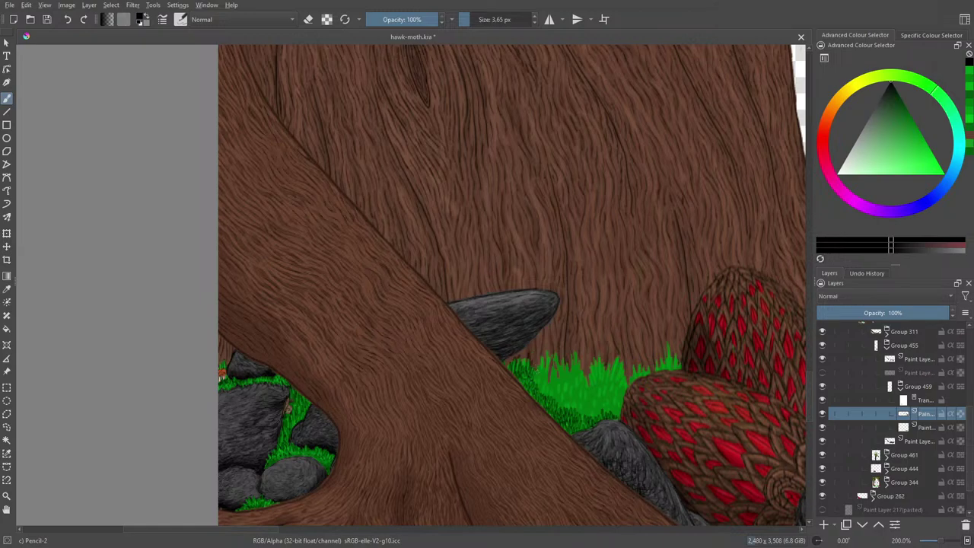
{"action": "left_click_drag", "start_coordinate": [540, 371], "coordinate": [550, 352]}
{"action": "right_click", "coordinate": [546, 383]}
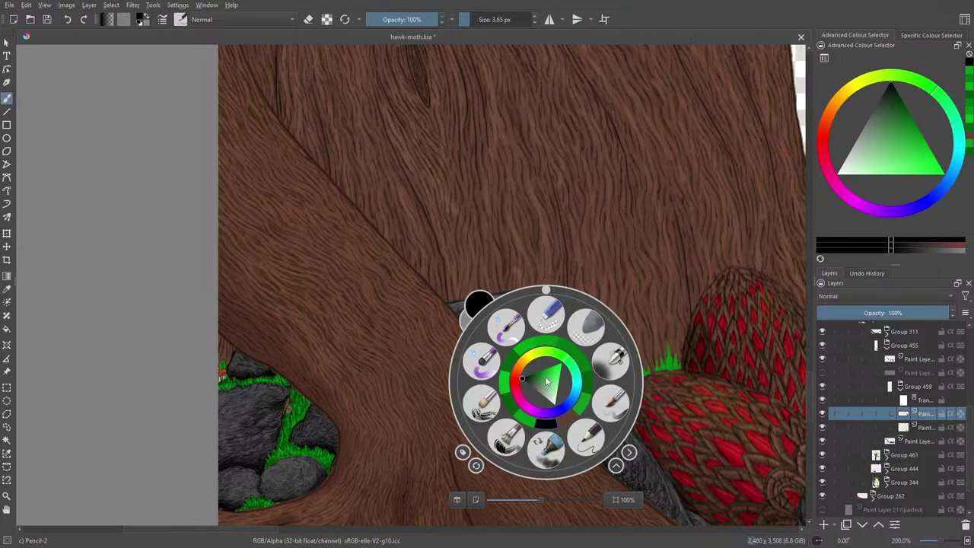
{"action": "left_click", "coordinate": [524, 249]}
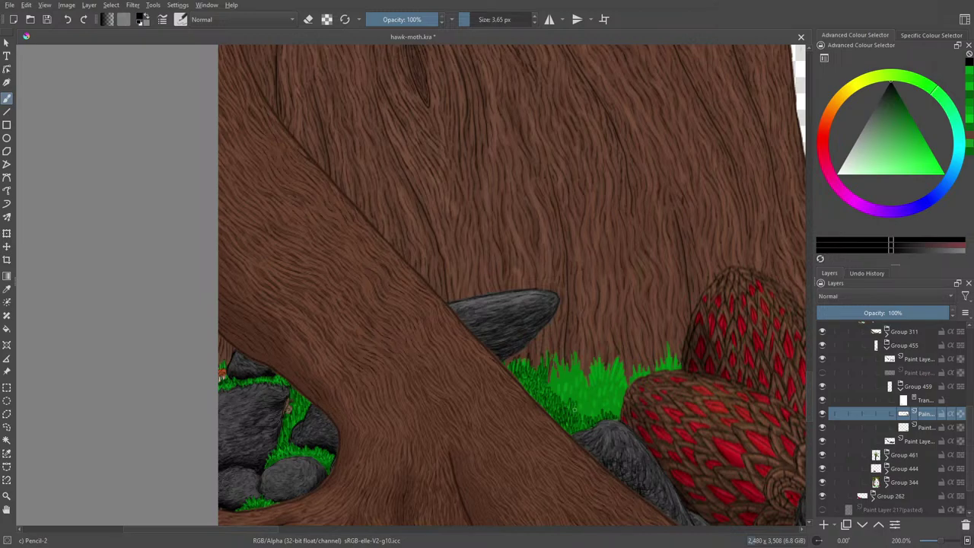
{"action": "left_click_drag", "start_coordinate": [585, 417], "coordinate": [587, 409]}
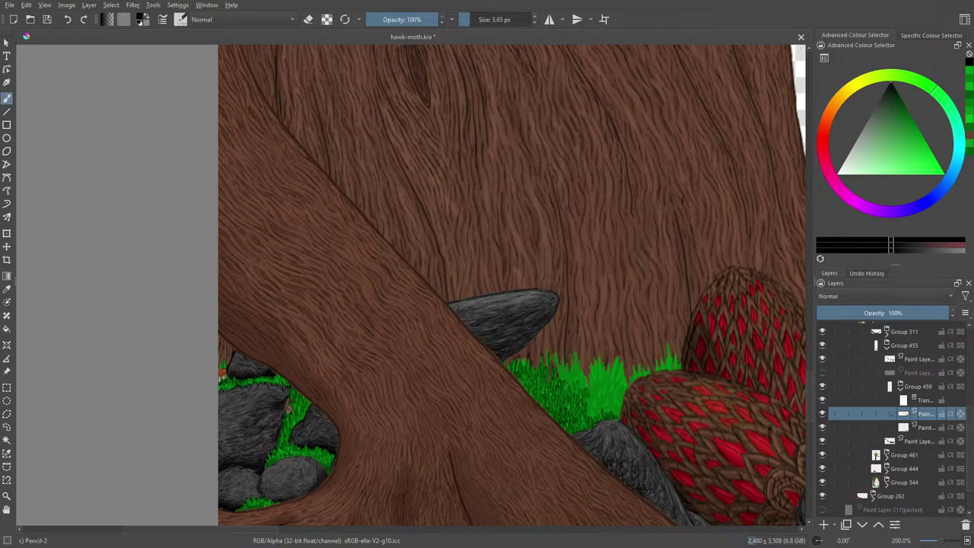
Outline the grass tips in the middle of the patch with black strokes and check them at 100% zoom.
{"action": "mouse_move", "coordinate": [558, 379]}
{"action": "left_mouse_down"}
{"action": "mouse_move", "coordinate": [560, 358]}
{"action": "mouse_move", "coordinate": [571, 378]}
{"action": "left_mouse_up"}
{"action": "left_click_drag", "start_coordinate": [574, 385], "coordinate": [578, 375]}
{"action": "mouse_move", "coordinate": [583, 384]}
{"action": "left_mouse_down"}
{"action": "mouse_move", "coordinate": [575, 356]}
{"action": "mouse_move", "coordinate": [569, 363]}
{"action": "left_mouse_up"}
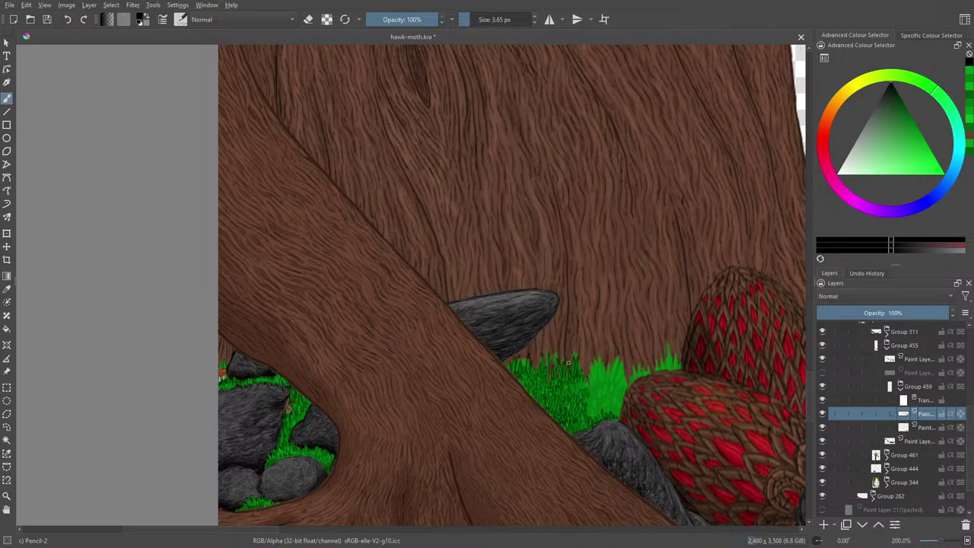
{"action": "left_click_drag", "start_coordinate": [943, 540], "coordinate": [937, 545]}
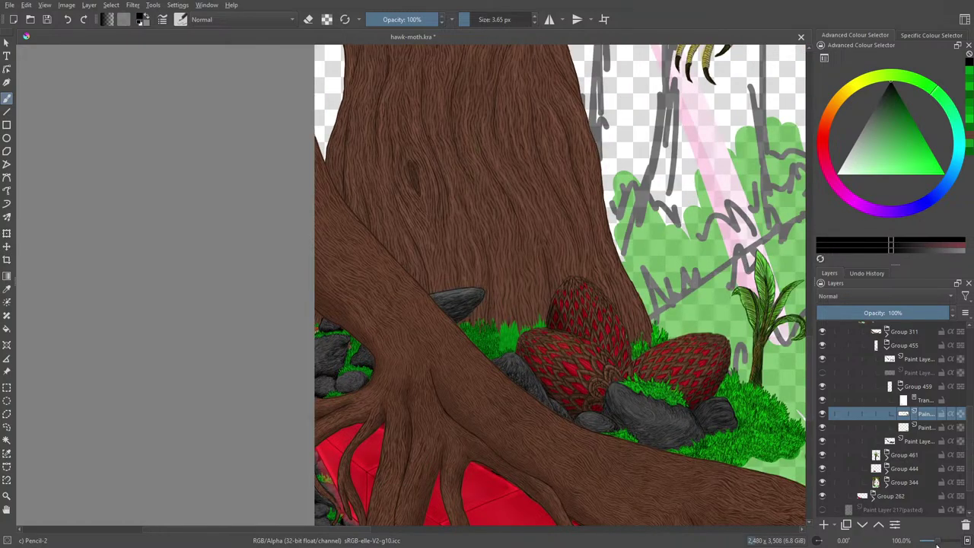
{"action": "left_click_drag", "start_coordinate": [937, 544], "coordinate": [941, 544]}
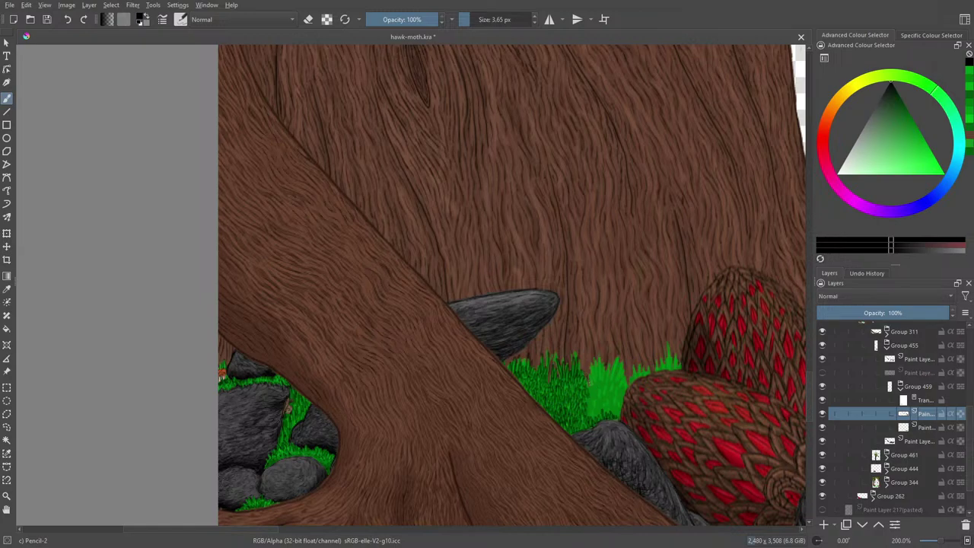
Outline the tall grass tips nearest the front egg with short black pencil strokes.
{"action": "mouse_move", "coordinate": [589, 373]}
{"action": "left_mouse_down"}
{"action": "mouse_move", "coordinate": [591, 381]}
{"action": "mouse_move", "coordinate": [603, 364]}
{"action": "left_mouse_up"}
{"action": "left_click_drag", "start_coordinate": [605, 383], "coordinate": [606, 370]}
{"action": "left_click_drag", "start_coordinate": [608, 383], "coordinate": [613, 360]}
{"action": "left_click_drag", "start_coordinate": [616, 379], "coordinate": [618, 356]}
{"action": "left_click_drag", "start_coordinate": [620, 382], "coordinate": [625, 364]}
{"action": "mouse_move", "coordinate": [625, 381]}
{"action": "left_mouse_down"}
{"action": "mouse_move", "coordinate": [627, 367]}
{"action": "mouse_move", "coordinate": [622, 374]}
{"action": "left_mouse_up"}
{"action": "left_click_drag", "start_coordinate": [624, 385], "coordinate": [626, 376]}
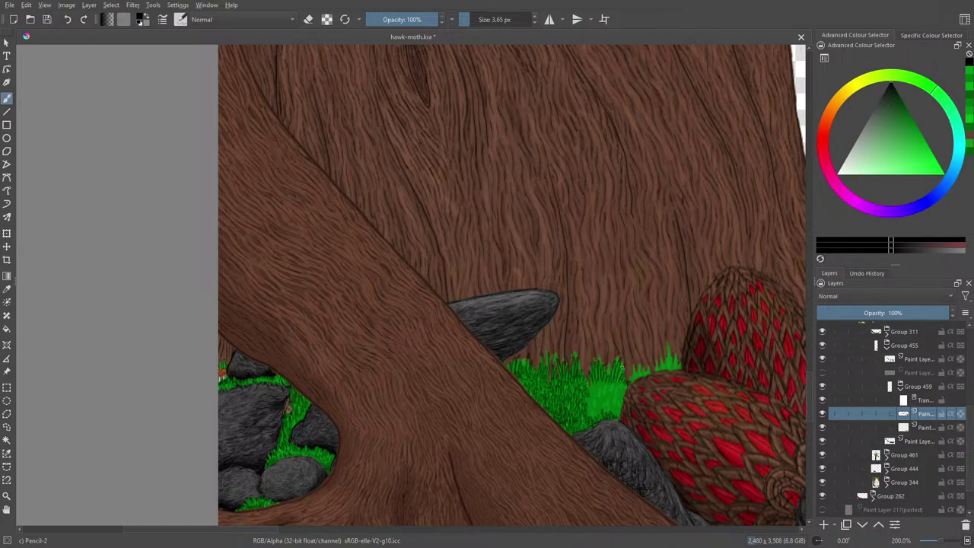
Fill the remaining plain green area between the rock and the front egg with short black blade strokes.
{"action": "left_click_drag", "start_coordinate": [593, 420], "coordinate": [602, 406]}
{"action": "mouse_move", "coordinate": [604, 414]}
{"action": "left_mouse_down"}
{"action": "mouse_move", "coordinate": [607, 406]}
{"action": "mouse_move", "coordinate": [620, 413]}
{"action": "mouse_move", "coordinate": [617, 403]}
{"action": "mouse_move", "coordinate": [590, 408]}
{"action": "mouse_move", "coordinate": [594, 399]}
{"action": "left_mouse_up"}
{"action": "mouse_move", "coordinate": [593, 405]}
{"action": "left_mouse_down"}
{"action": "mouse_move", "coordinate": [600, 393]}
{"action": "mouse_move", "coordinate": [617, 395]}
{"action": "left_mouse_up"}
{"action": "left_click_drag", "start_coordinate": [615, 405], "coordinate": [623, 390]}
{"action": "left_click_drag", "start_coordinate": [615, 399], "coordinate": [615, 380]}
{"action": "left_click_drag", "start_coordinate": [615, 387], "coordinate": [621, 380]}
{"action": "mouse_move", "coordinate": [618, 390]}
{"action": "left_mouse_down"}
{"action": "mouse_move", "coordinate": [623, 382]}
{"action": "mouse_move", "coordinate": [605, 378]}
{"action": "mouse_move", "coordinate": [588, 393]}
{"action": "left_mouse_up"}
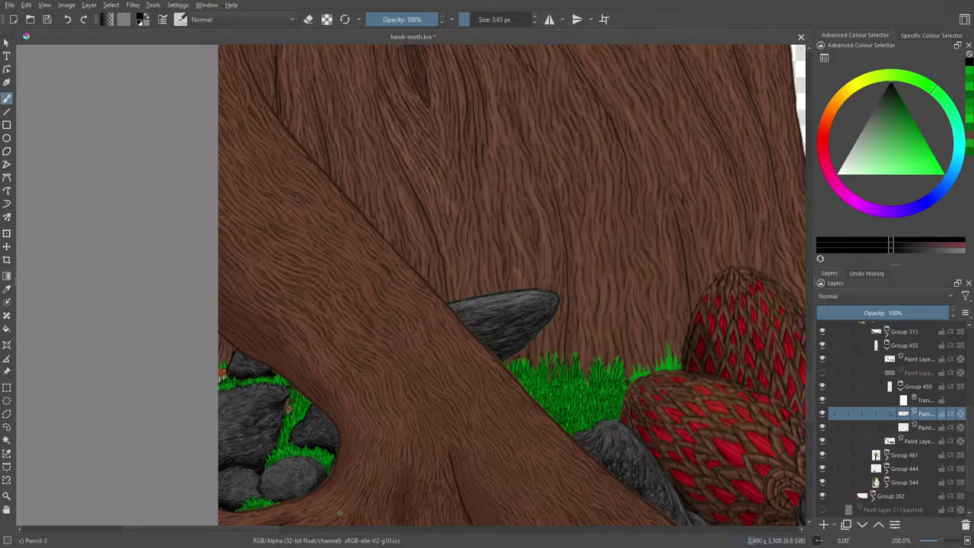
Review the shaded grass at 100% zoom, and add black blade strokes to the small clump above the front egg.
{"action": "scroll", "coordinate": [936, 542], "scroll_direction": "down", "scroll_amount": 1}
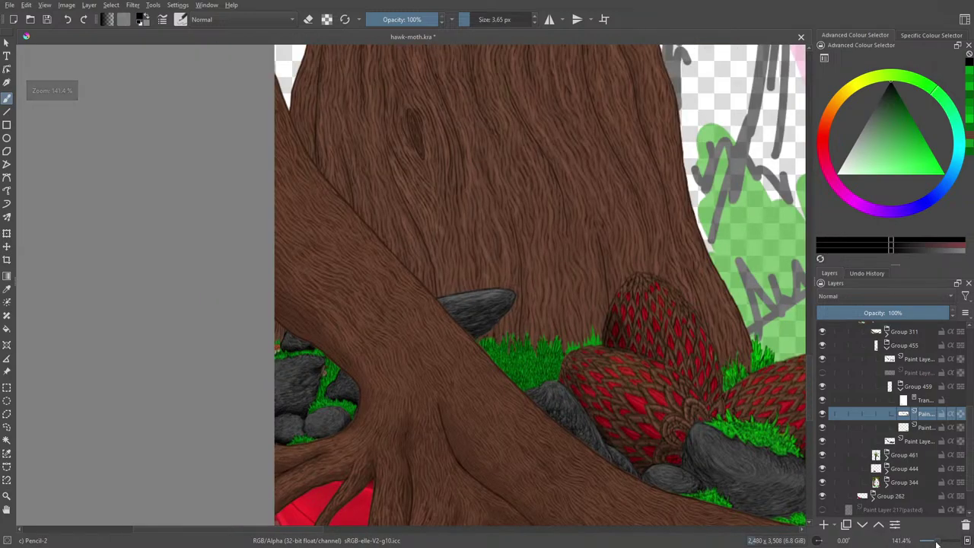
{"action": "scroll", "coordinate": [936, 542], "scroll_direction": "down", "scroll_amount": 1}
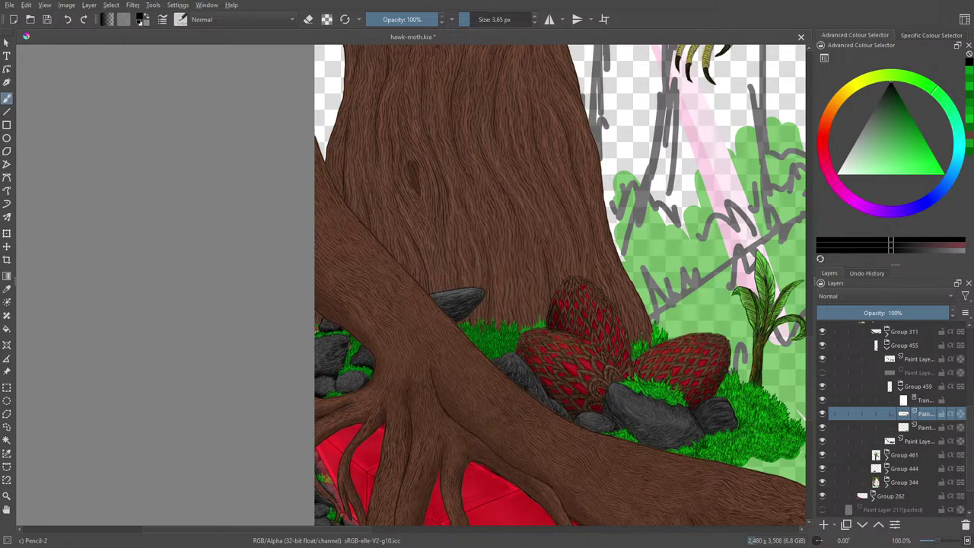
{"action": "scroll", "coordinate": [808, 356], "scroll_direction": "up", "scroll_amount": 1}
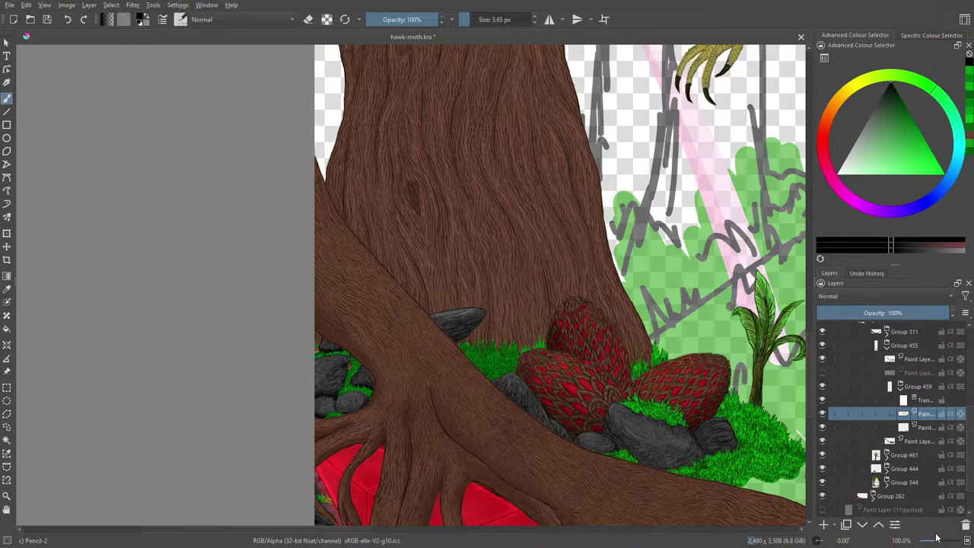
{"action": "left_click_drag", "start_coordinate": [938, 542], "coordinate": [942, 542]}
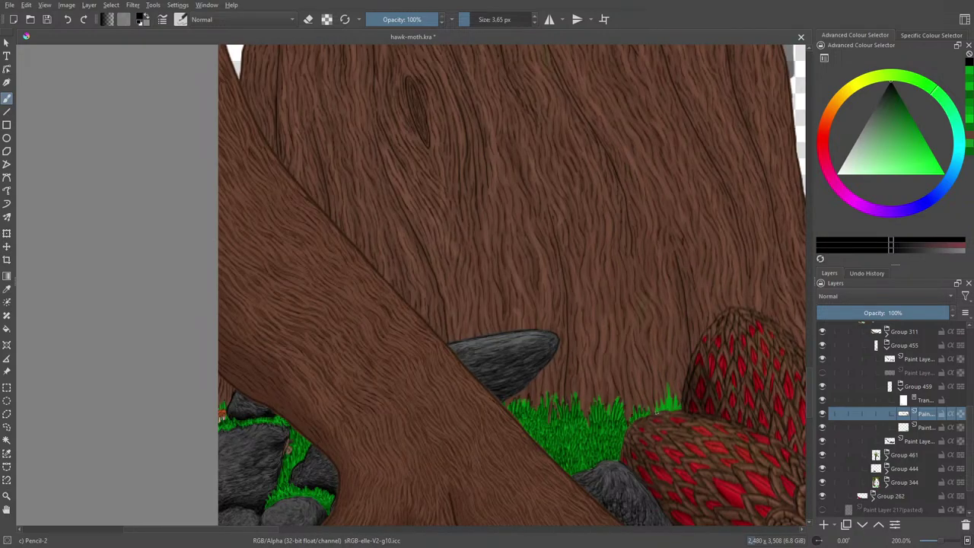
{"action": "left_click_drag", "start_coordinate": [656, 412], "coordinate": [673, 388]}
Select Paint Layer 445, toggle its visibility to compare, and erase along the grass edge beside the pointed rock at 42.76 px.
{"action": "left_click", "coordinate": [907, 428]}
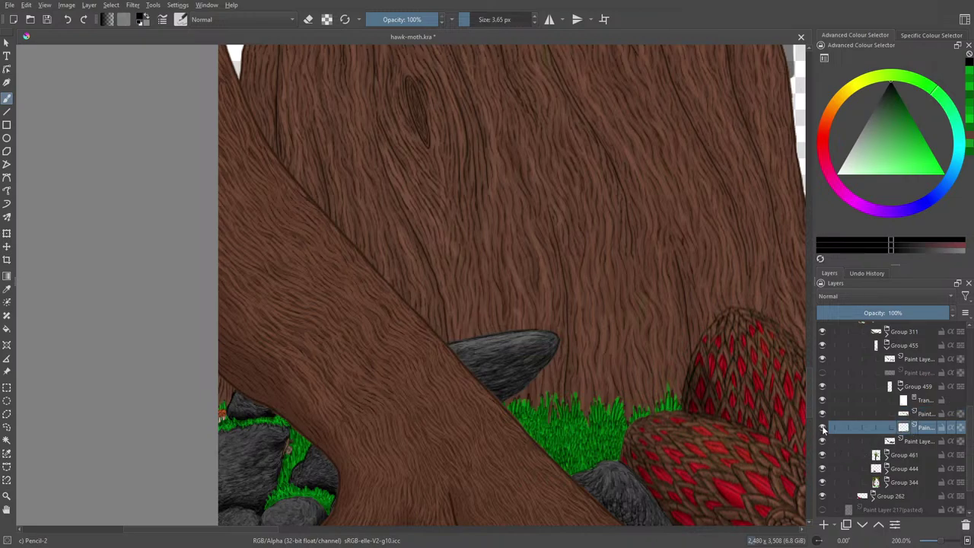
{"action": "left_click", "coordinate": [823, 428]}
{"action": "left_click", "coordinate": [823, 428]}
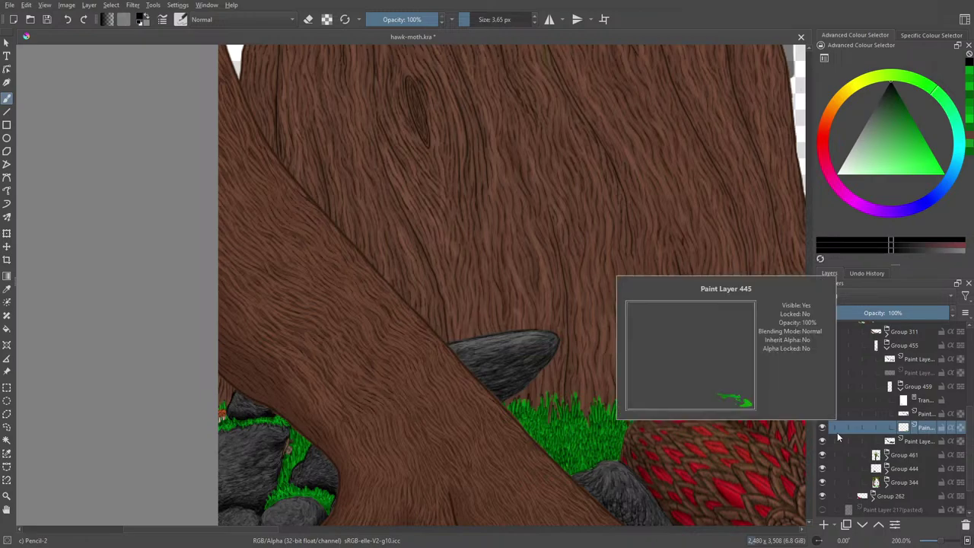
{"action": "key", "text": "e"}
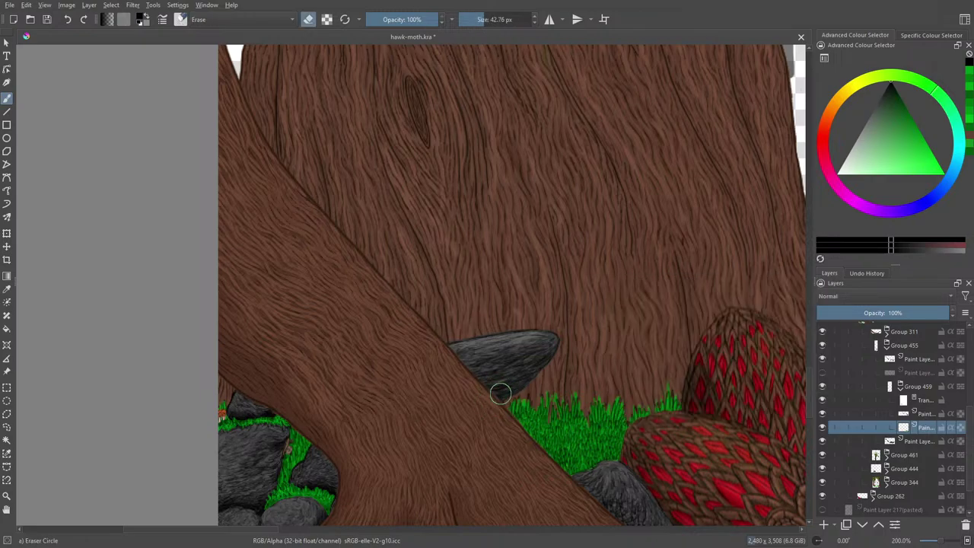
{"action": "left_click_drag", "start_coordinate": [500, 393], "coordinate": [505, 381]}
Return to the Pencil-2 brush and sample a green from the grass patch with the Colour Sampler.
{"action": "left_click", "coordinate": [9, 287]}
{"action": "key", "text": "b"}
{"action": "key", "text": "e"}
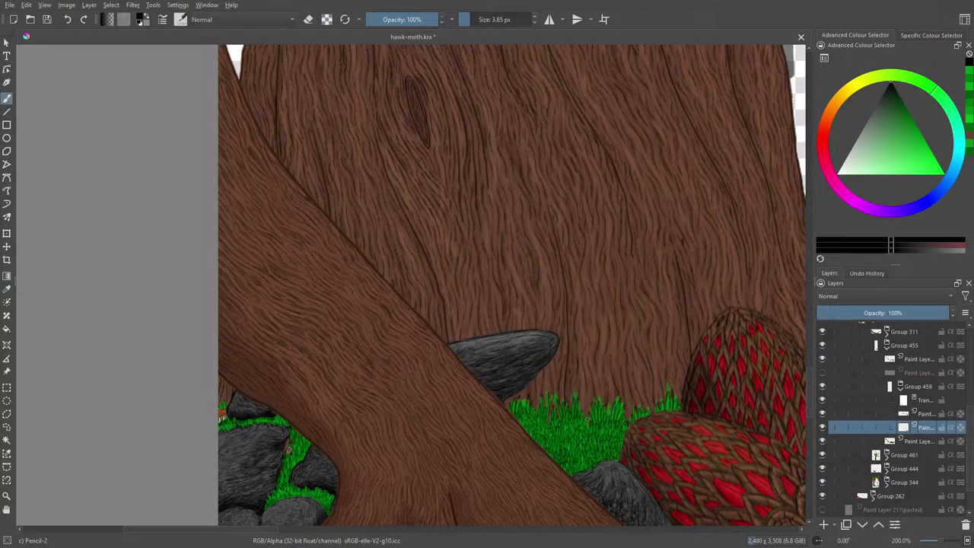
{"action": "left_click", "coordinate": [7, 289]}
{"action": "left_click", "coordinate": [551, 428]}
{"action": "left_click", "coordinate": [548, 425]}
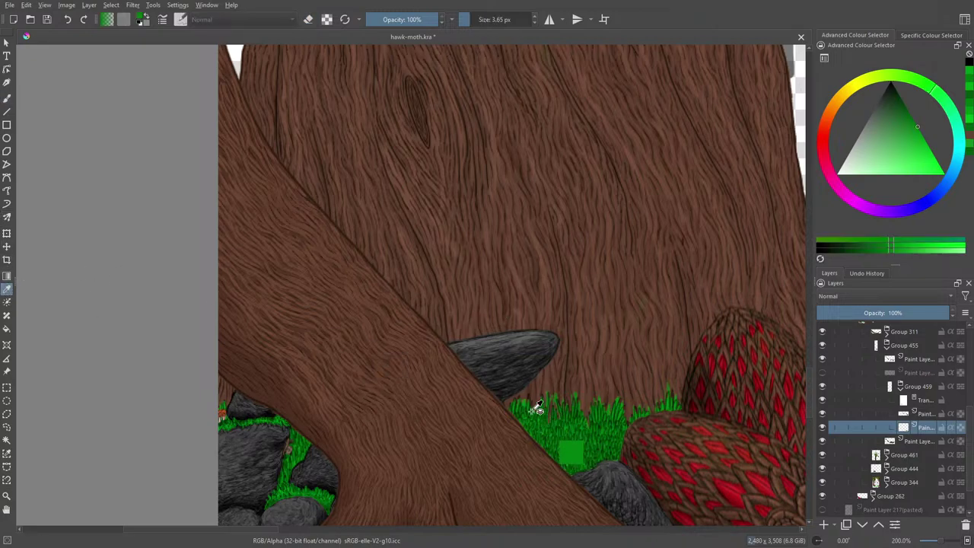
Choose the Ink-3 Gpen brush, reduce its size below 5 px, and switch back to the Eraser Circle at 42.76 px.
{"action": "left_click", "coordinate": [7, 98]}
{"action": "left_click", "coordinate": [181, 19]}
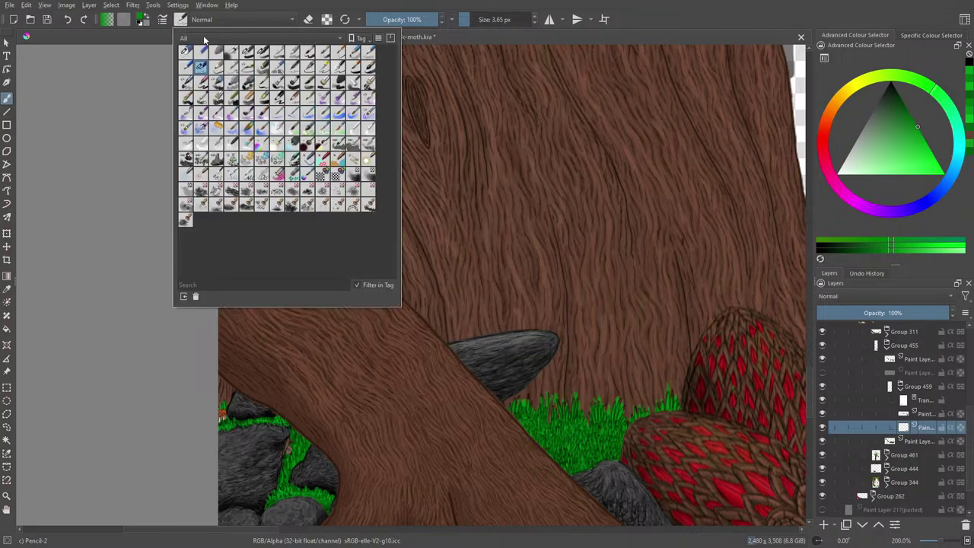
{"action": "left_click", "coordinate": [325, 67]}
{"action": "right_click", "coordinate": [488, 331]}
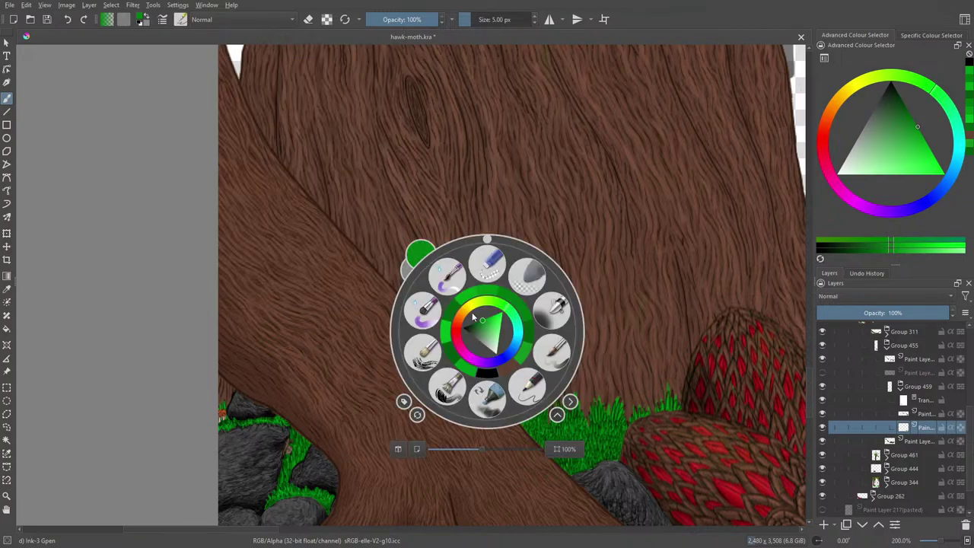
{"action": "left_click", "coordinate": [351, 215]}
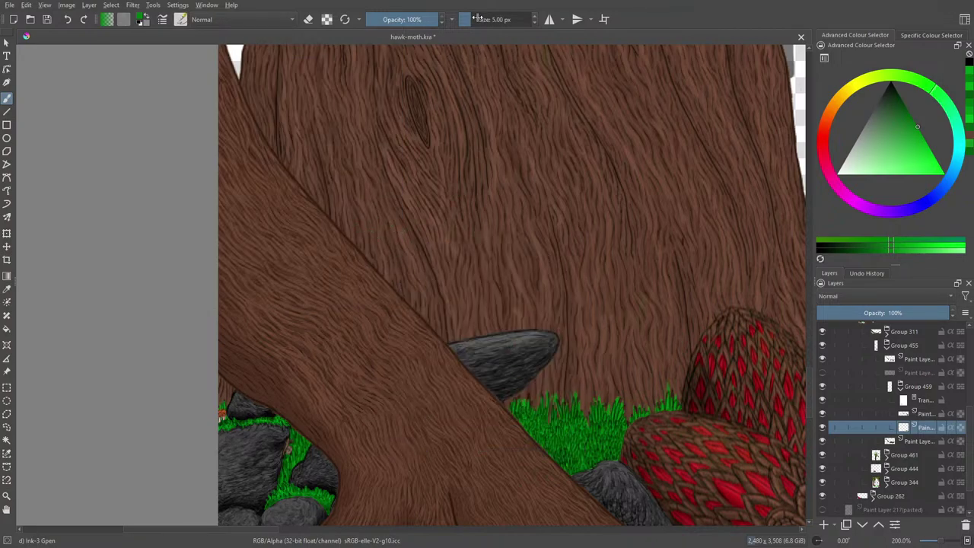
{"action": "left_click_drag", "start_coordinate": [478, 20], "coordinate": [473, 21]}
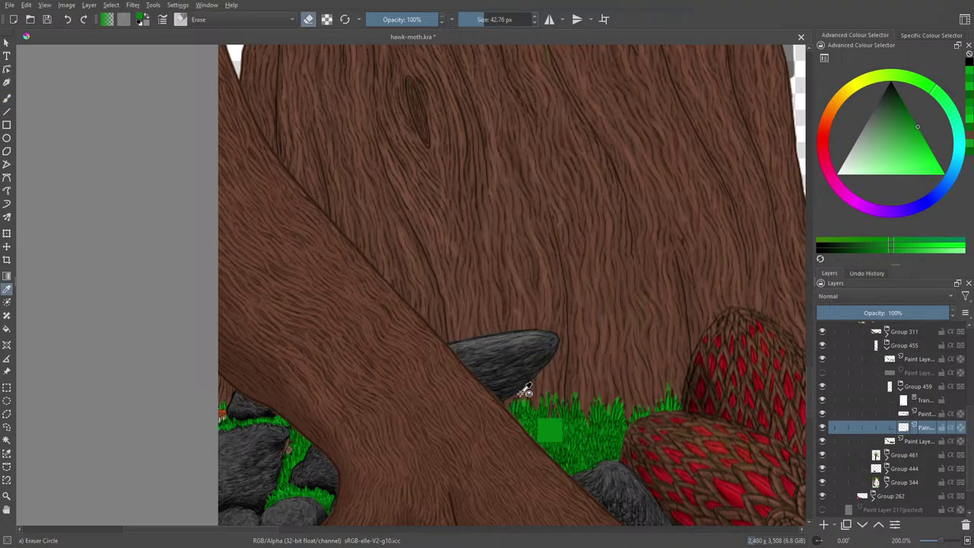
{"action": "key", "text": "e"}
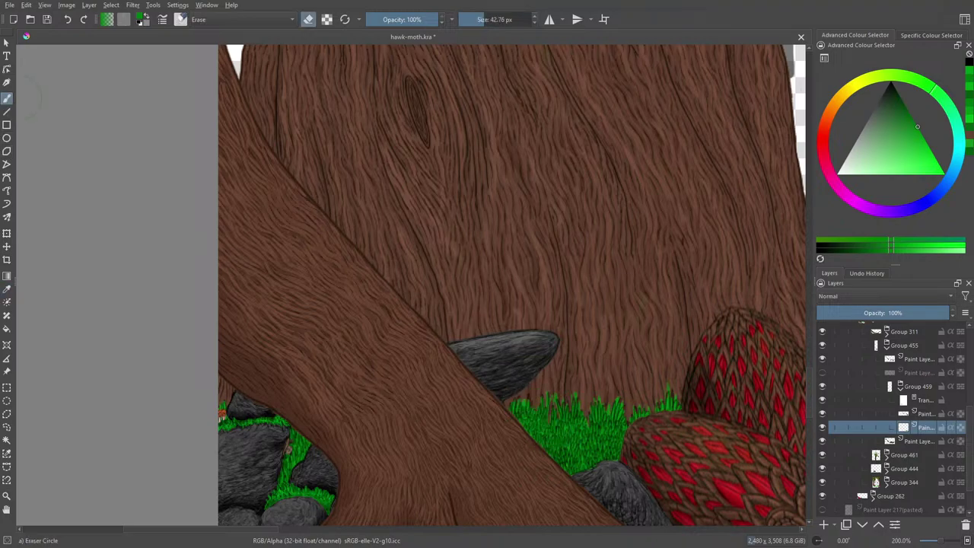
Refine the grass blades along the tree trunk's base, alternating between an 11.22 px Eraser Circle and the 3.65 px Ink-3 Gpen brush.
{"action": "left_click_drag", "start_coordinate": [484, 19], "coordinate": [479, 19]}
{"action": "left_click_drag", "start_coordinate": [550, 381], "coordinate": [548, 380]}
{"action": "key", "text": "e"}
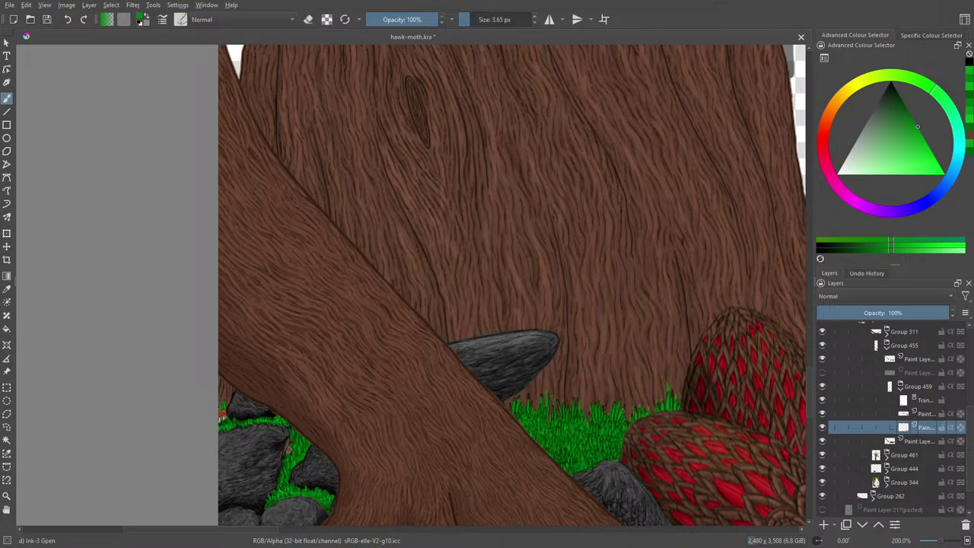
{"action": "key", "text": "e"}
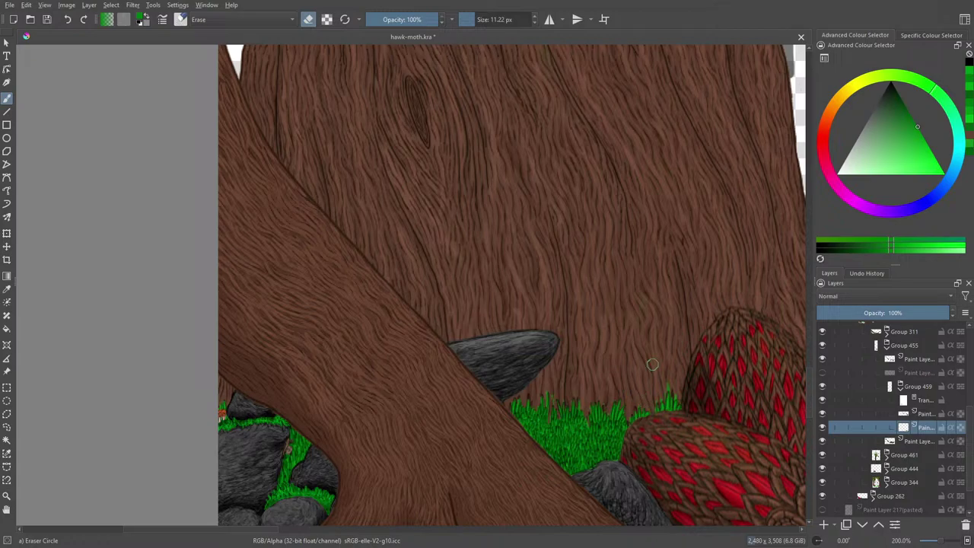
{"action": "key", "text": "e"}
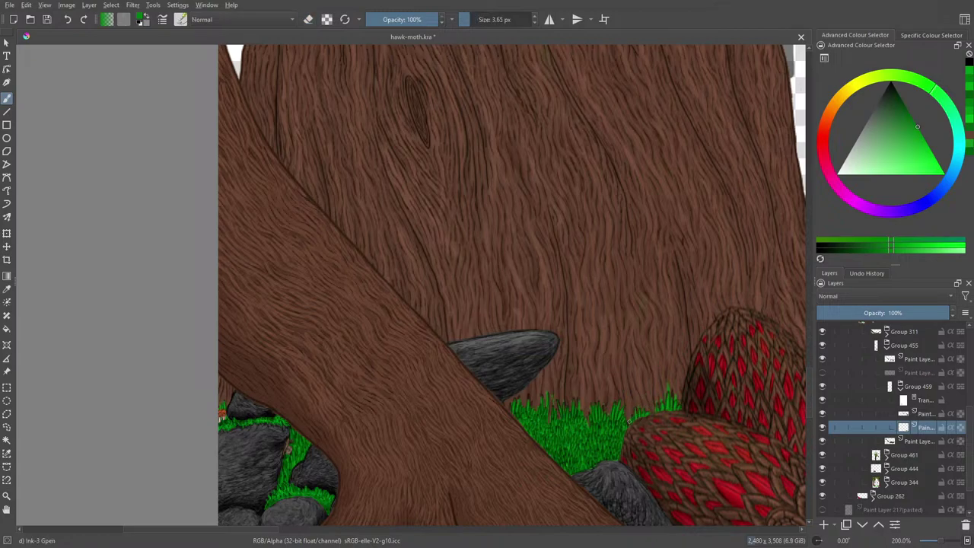
{"action": "key", "text": "e"}
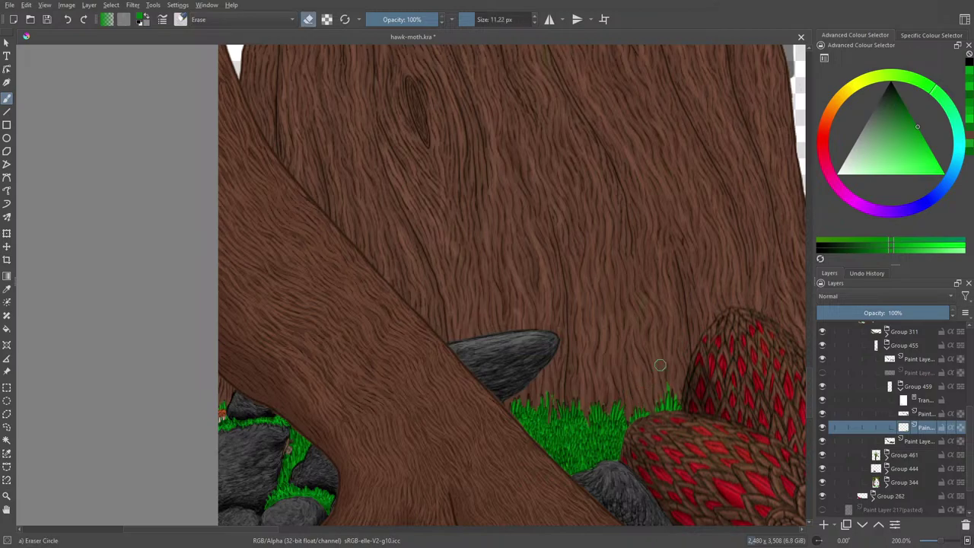
{"action": "key", "text": "e"}
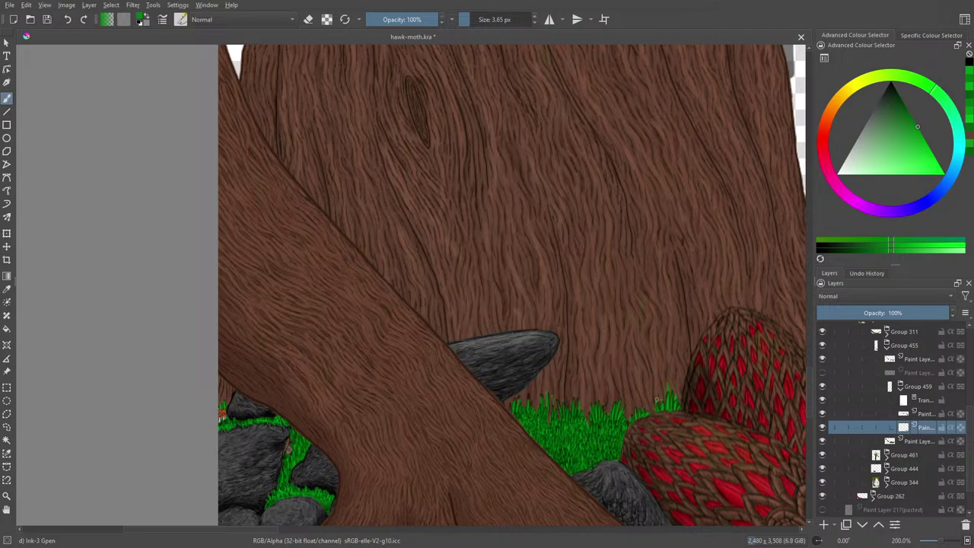
{"action": "key", "text": "e"}
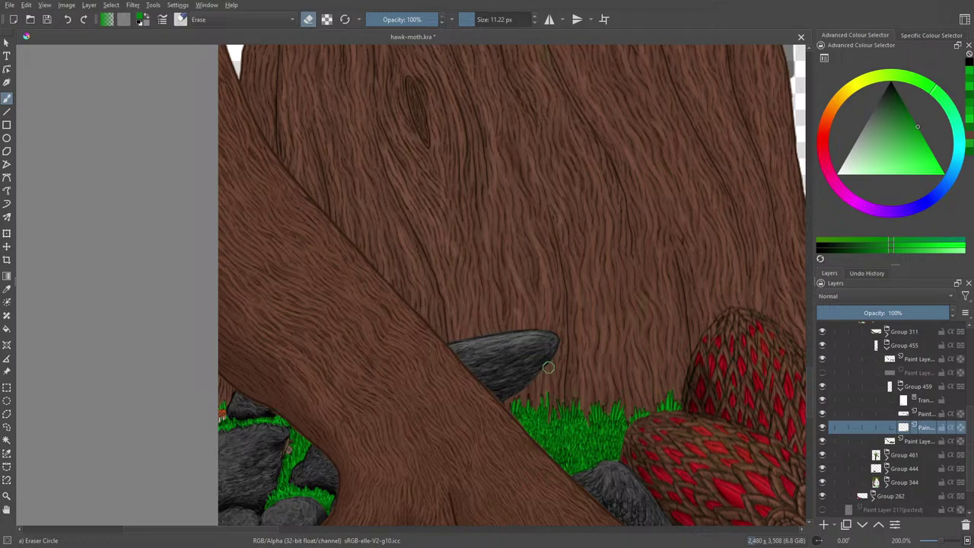
{"action": "key", "text": "e"}
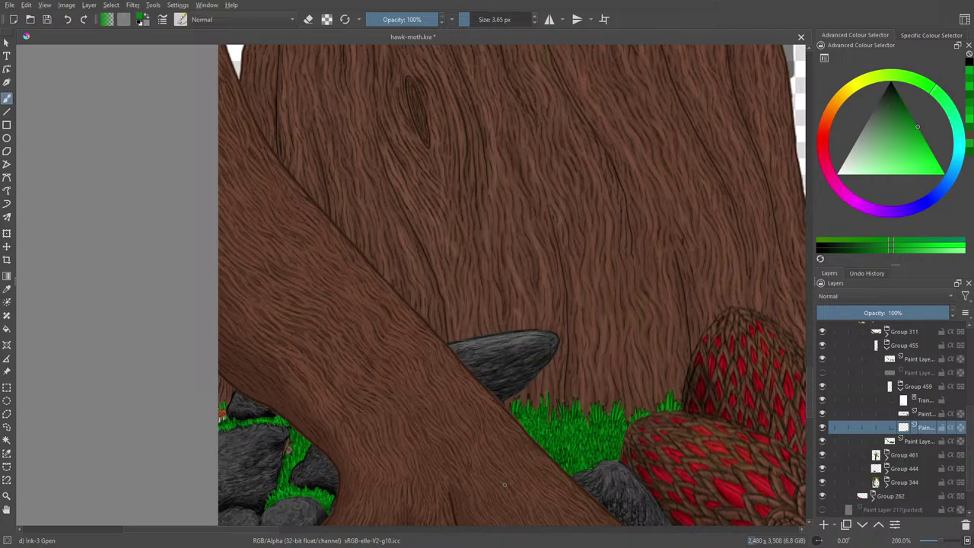
Sample a slightly brighter green from the grass among the rocks beside the root, and return to the brush.
{"action": "left_click_drag", "start_coordinate": [941, 541], "coordinate": [934, 545]}
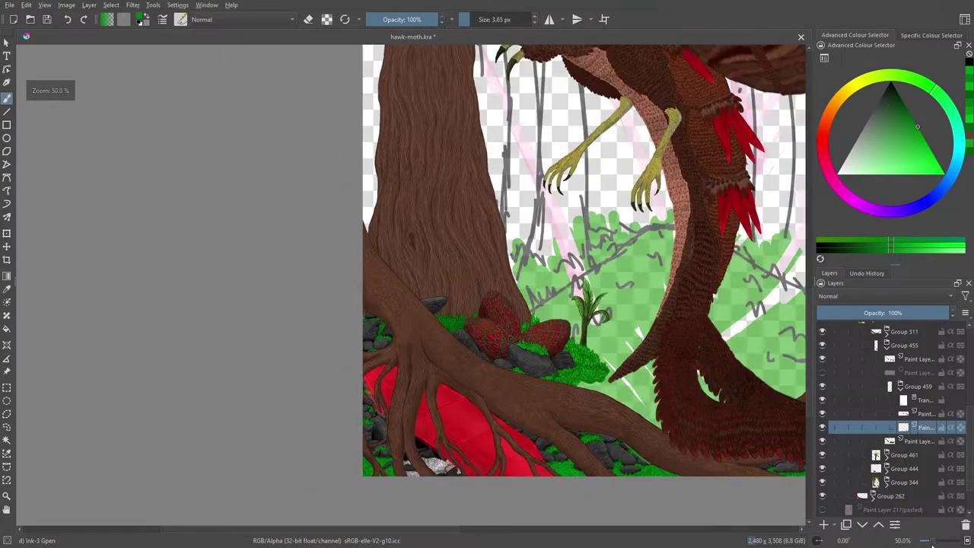
{"action": "scroll", "coordinate": [933, 543], "scroll_direction": "up", "scroll_amount": 1}
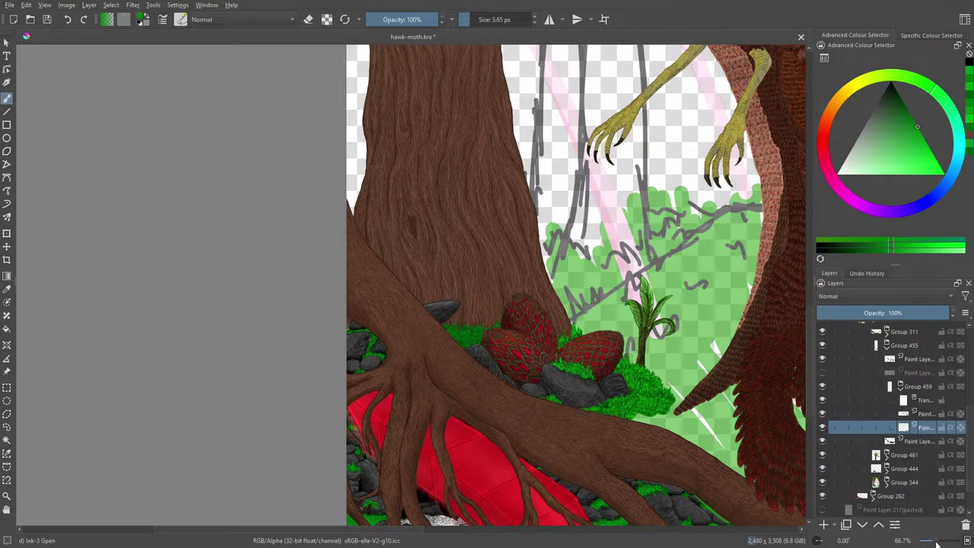
{"action": "key", "text": "p"}
{"action": "left_click", "coordinate": [378, 337]}
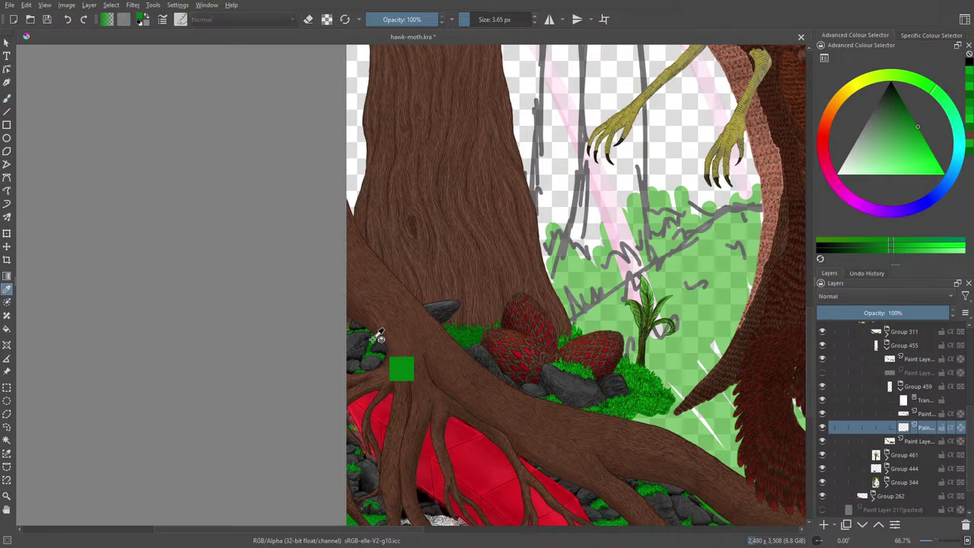
{"action": "left_click", "coordinate": [373, 340]}
{"action": "left_click_drag", "start_coordinate": [373, 338], "coordinate": [374, 339]}
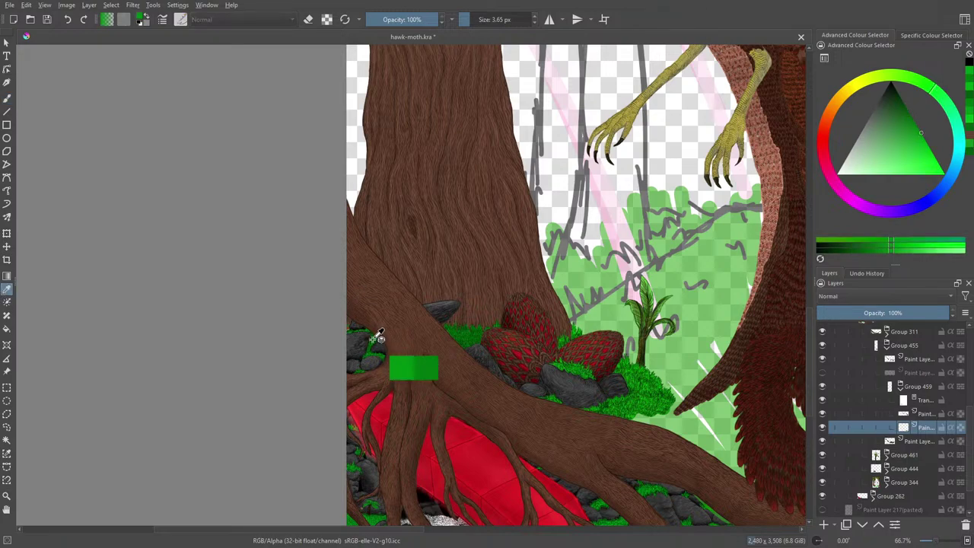
{"action": "key", "text": "b"}
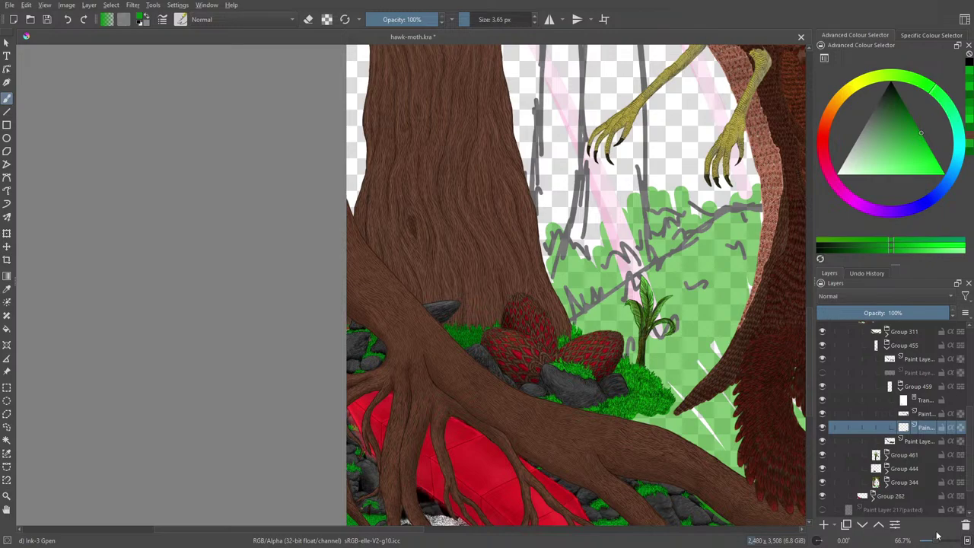
Switch to the Basic-2 Opacity brush at 2.36 px.
{"action": "left_click_drag", "start_coordinate": [937, 541], "coordinate": [938, 542]}
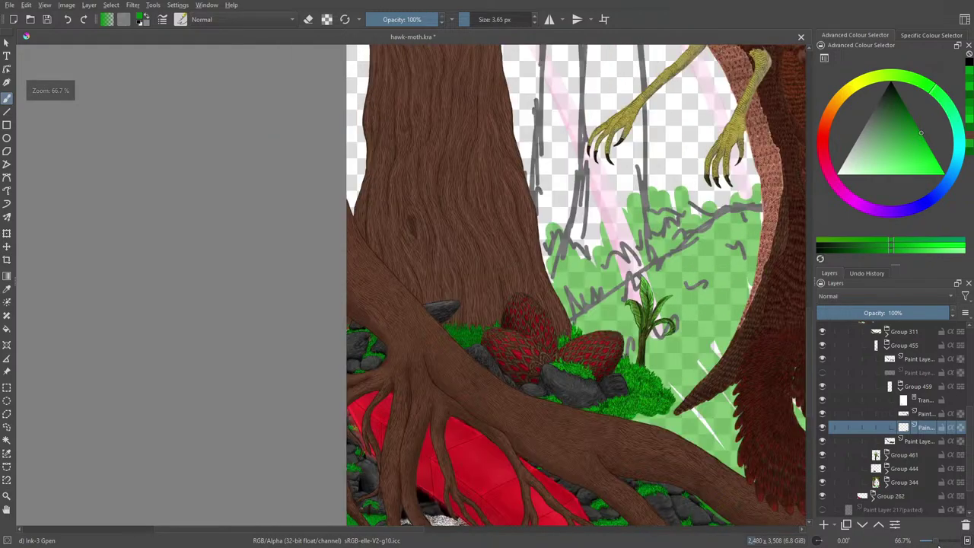
{"action": "scroll", "coordinate": [939, 544], "scroll_direction": "up", "scroll_amount": 1}
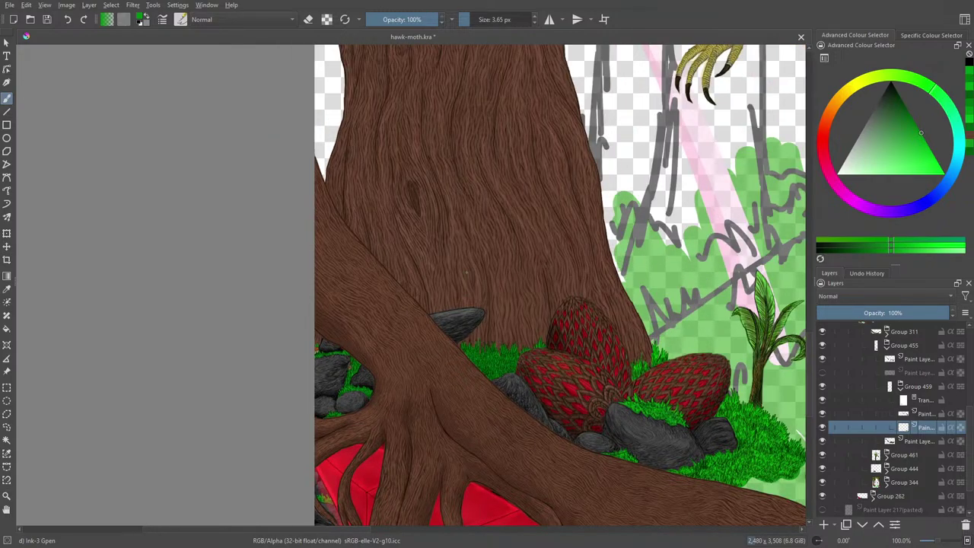
{"action": "left_click", "coordinate": [181, 19]}
{"action": "left_click", "coordinate": [256, 55]}
{"action": "right_click", "coordinate": [140, 73]}
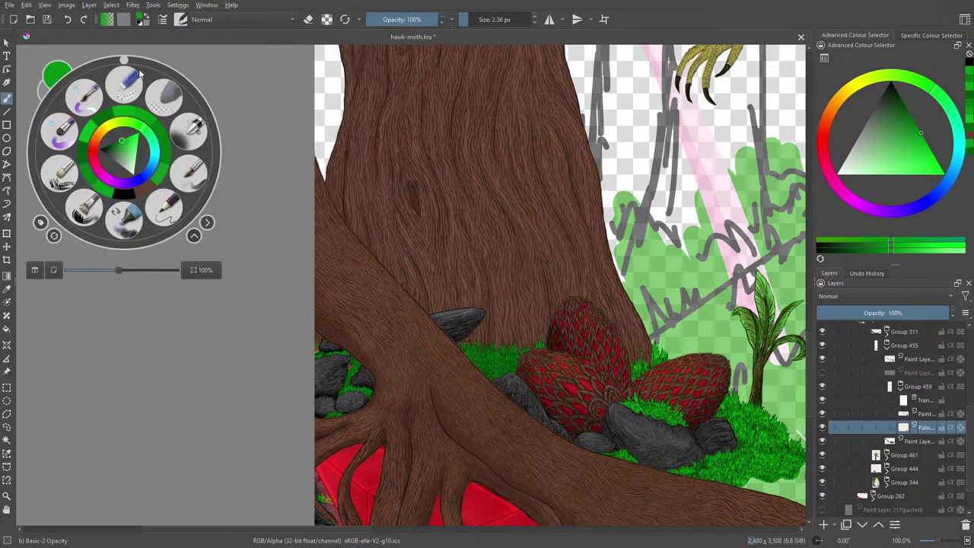
{"action": "left_click", "coordinate": [497, 319]}
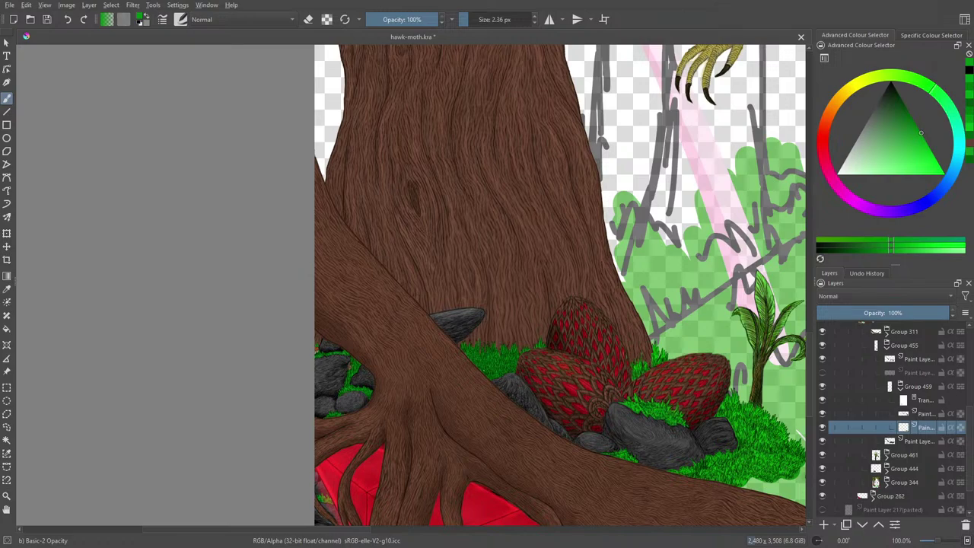
Choose a brighter green and turn on Preserve Alpha for painting on the grass base layer.
{"action": "right_click", "coordinate": [475, 342]}
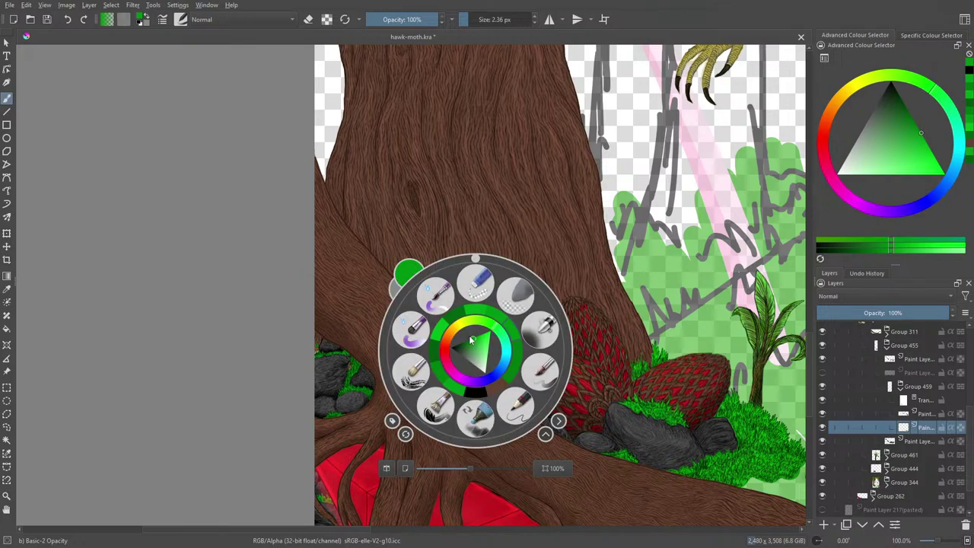
{"action": "left_click_drag", "start_coordinate": [475, 336], "coordinate": [480, 335]}
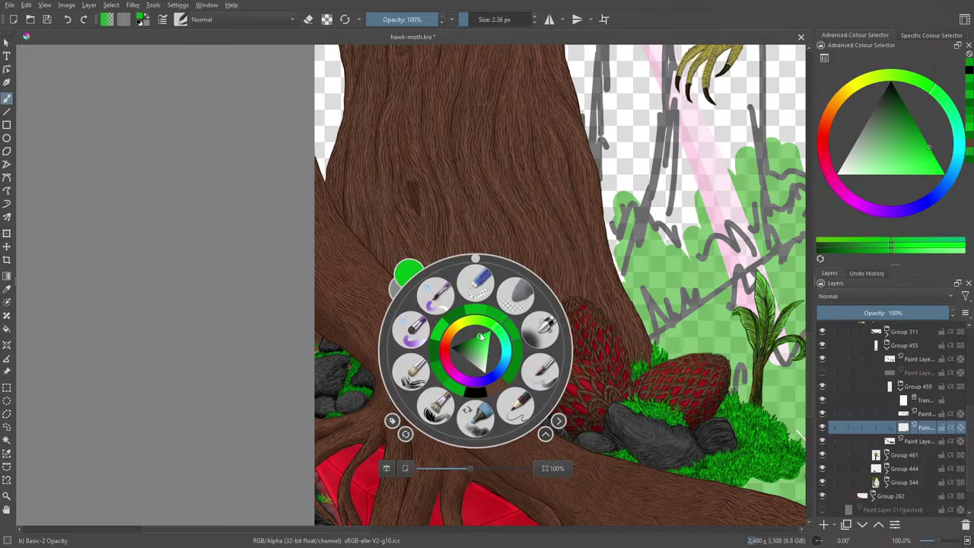
{"action": "left_click", "coordinate": [363, 174]}
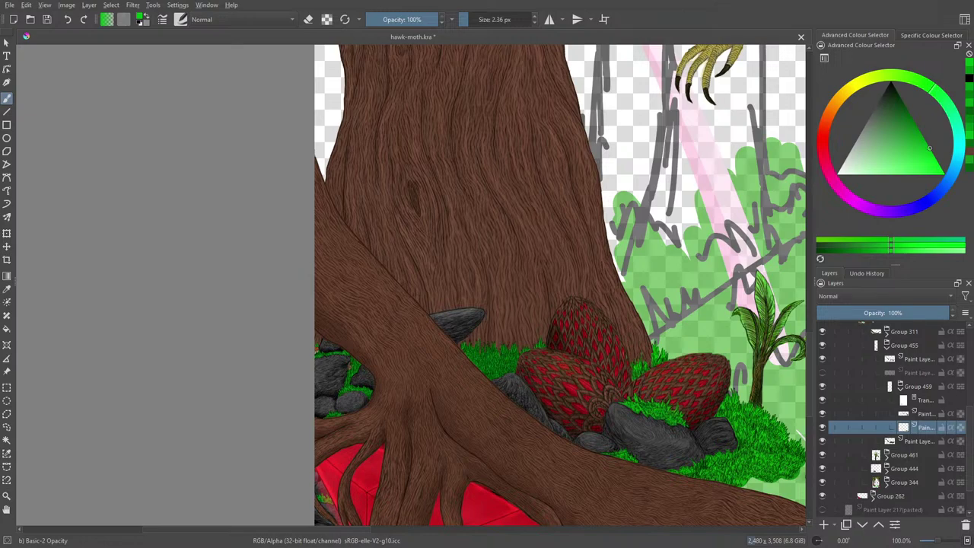
{"action": "left_click", "coordinate": [327, 19]}
{"action": "left_click_drag", "start_coordinate": [299, 533], "coordinate": [366, 535]}
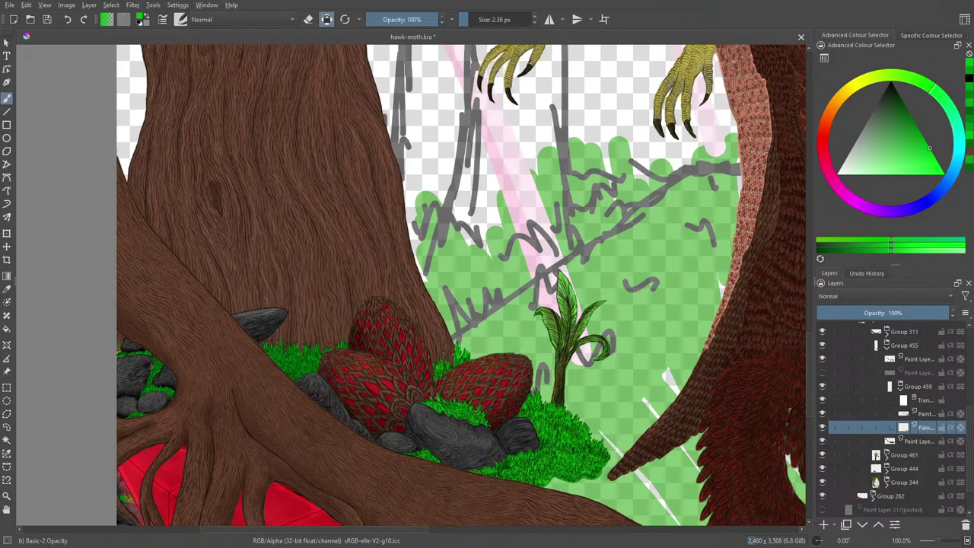
Compare the grass with and without its dark detail layer in Group 459 by toggling layer visibility.
{"action": "left_click", "coordinate": [823, 413]}
{"action": "left_click", "coordinate": [823, 414]}
{"action": "left_click", "coordinate": [823, 413]}
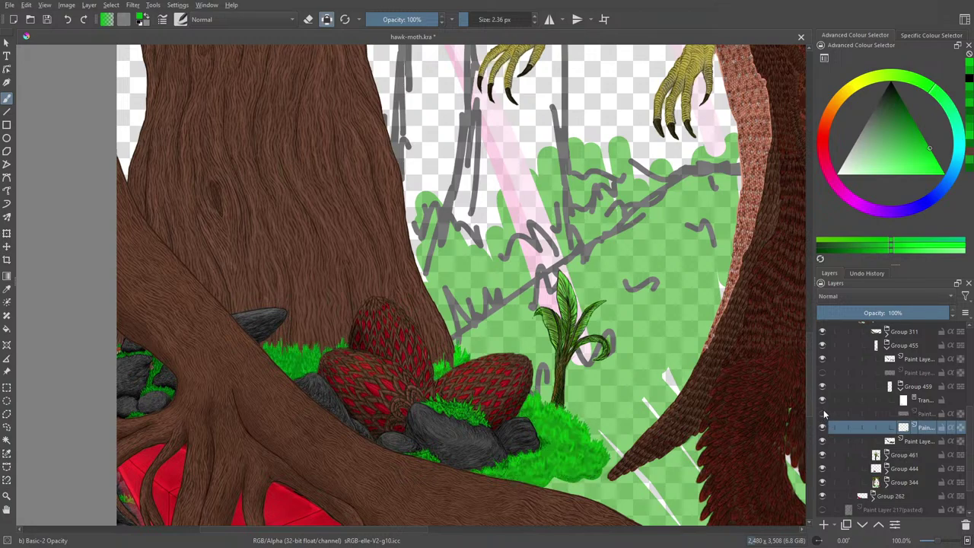
{"action": "left_click", "coordinate": [823, 414]}
{"action": "left_click", "coordinate": [824, 415]}
{"action": "left_click", "coordinate": [824, 414]}
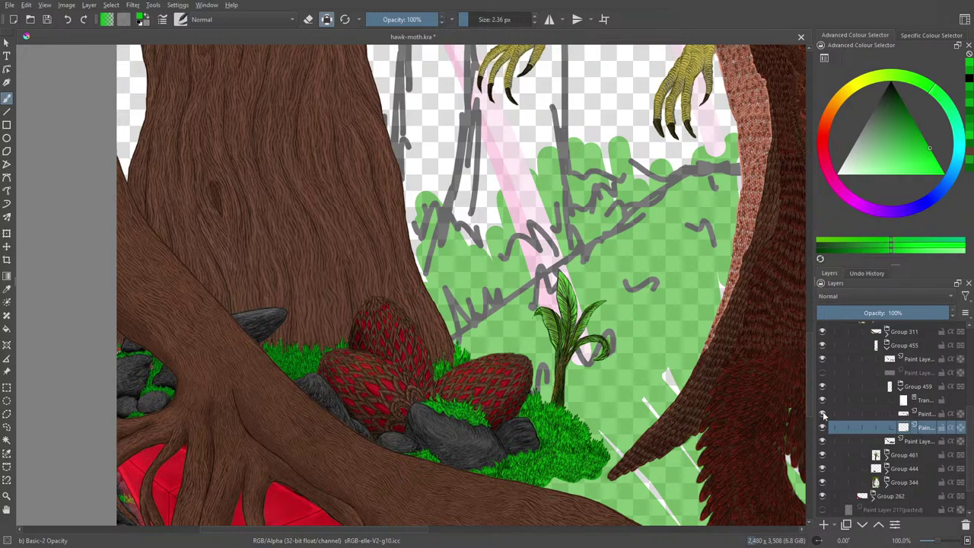
{"action": "left_click", "coordinate": [823, 401]}
{"action": "key", "text": "e"}
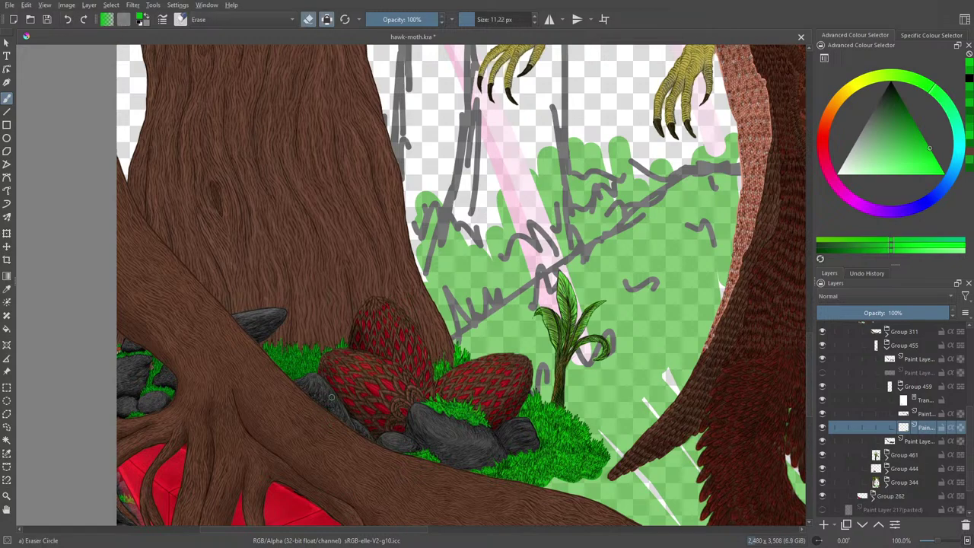
{"action": "left_click", "coordinate": [822, 428]}
{"action": "left_click", "coordinate": [822, 427]}
{"action": "left_click", "coordinate": [827, 418]}
{"action": "left_click", "coordinate": [828, 418]}
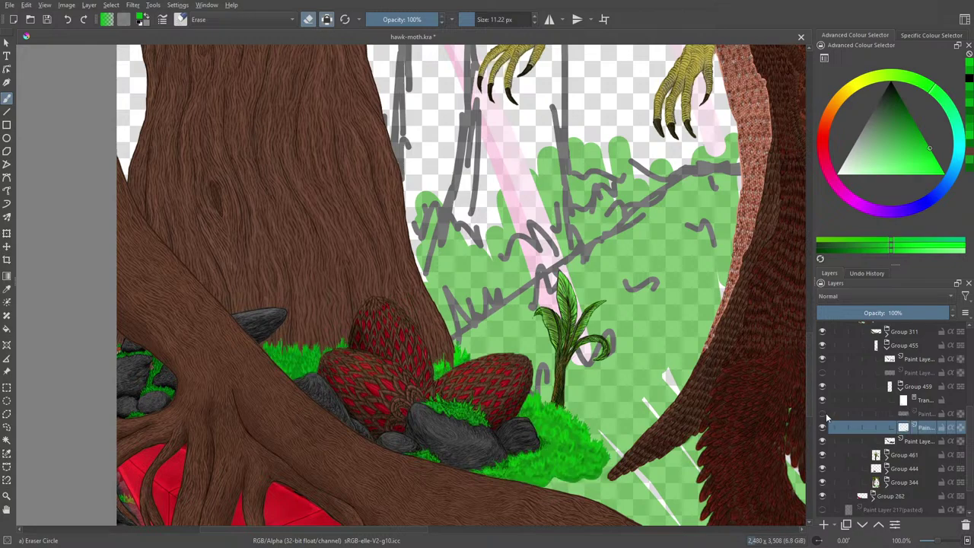
Select the grass detail layer in Group 459 and erase the dark blade lines between the trunk's edge and the eggs.
{"action": "left_click", "coordinate": [883, 413]}
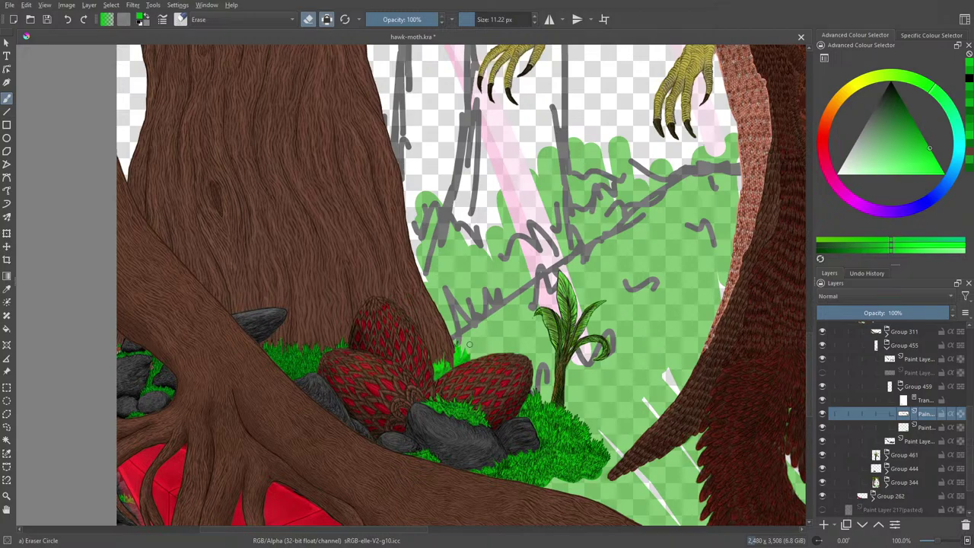
{"action": "scroll", "coordinate": [937, 540], "scroll_direction": "up", "scroll_amount": 3}
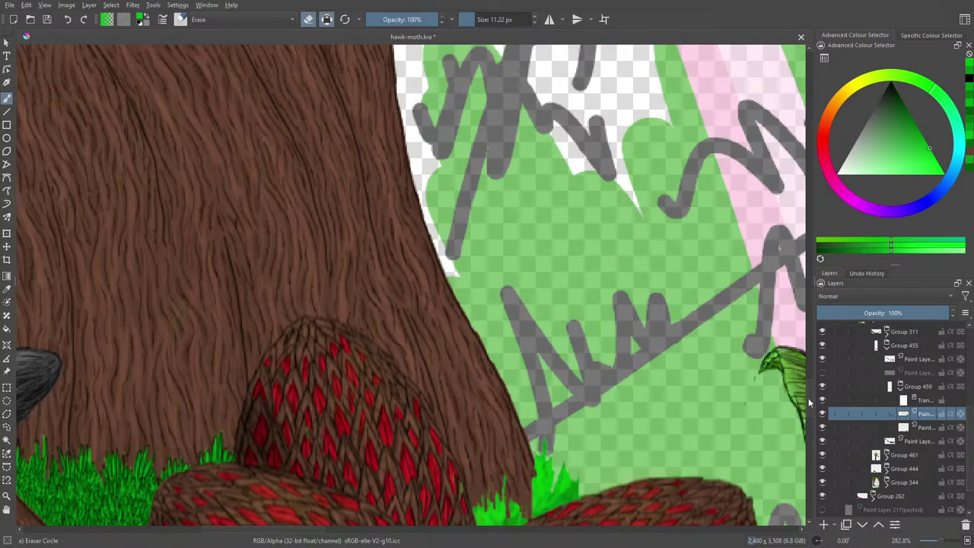
{"action": "left_click_drag", "start_coordinate": [810, 403], "coordinate": [811, 414]}
Switch to the Pencil-2 brush at 3.65 px and choose black as the painting colour.
{"action": "key", "text": "slash"}
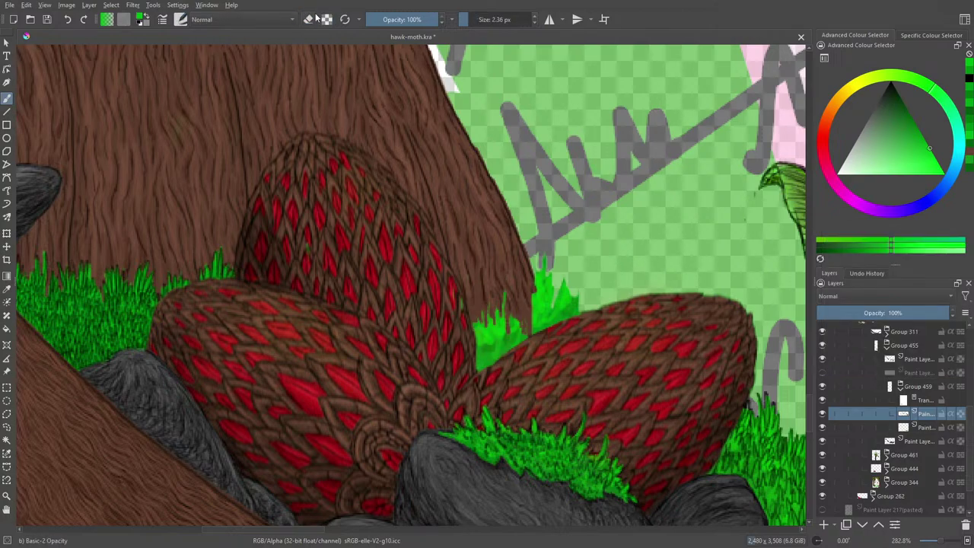
{"action": "left_click", "coordinate": [183, 20]}
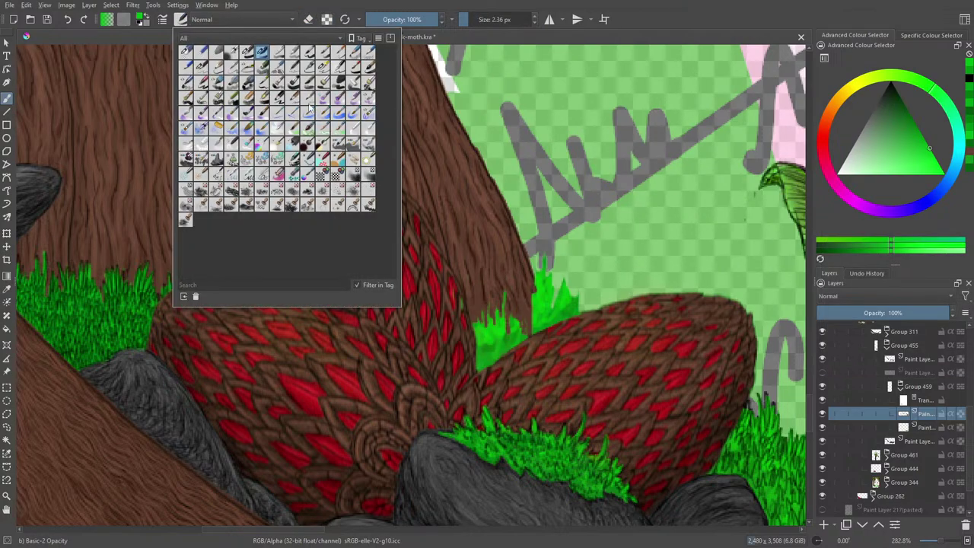
{"action": "left_click", "coordinate": [201, 66]}
{"action": "left_click", "coordinate": [523, 244]}
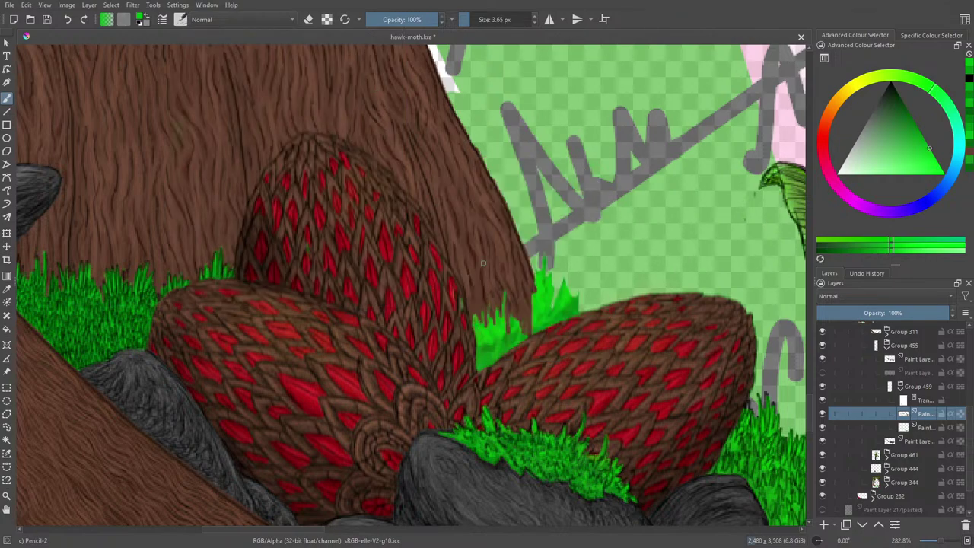
{"action": "right_click", "coordinate": [517, 267]}
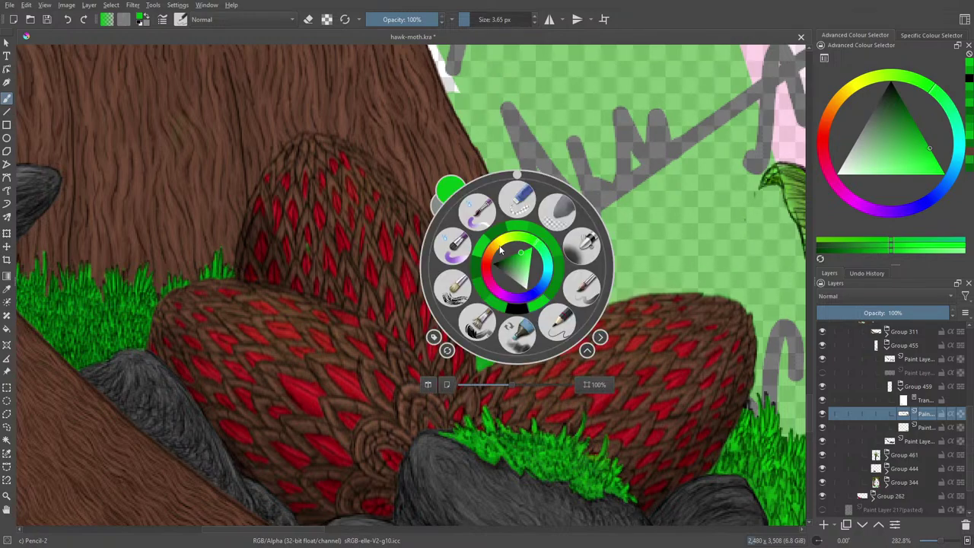
{"action": "left_click", "coordinate": [518, 309]}
{"action": "right_click", "coordinate": [518, 308]}
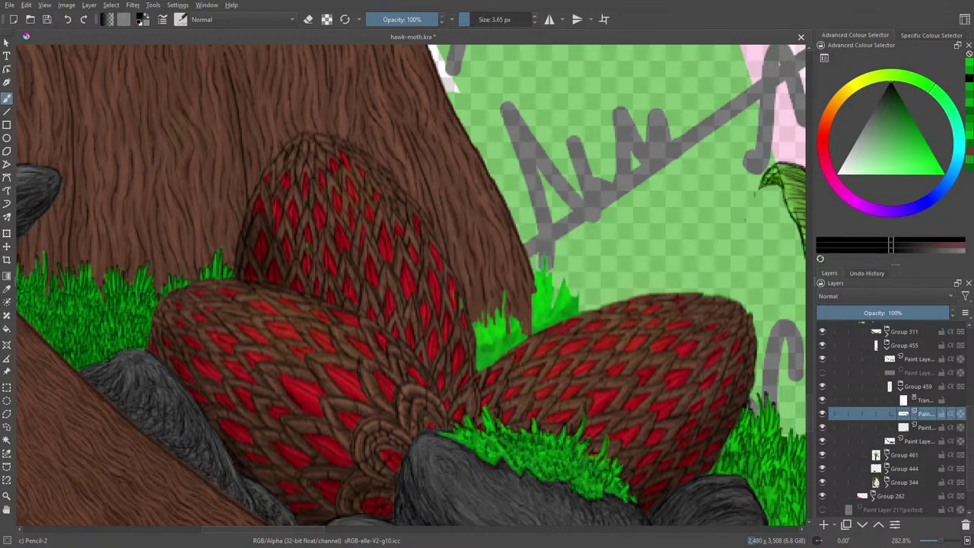
{"action": "right_click", "coordinate": [488, 335]}
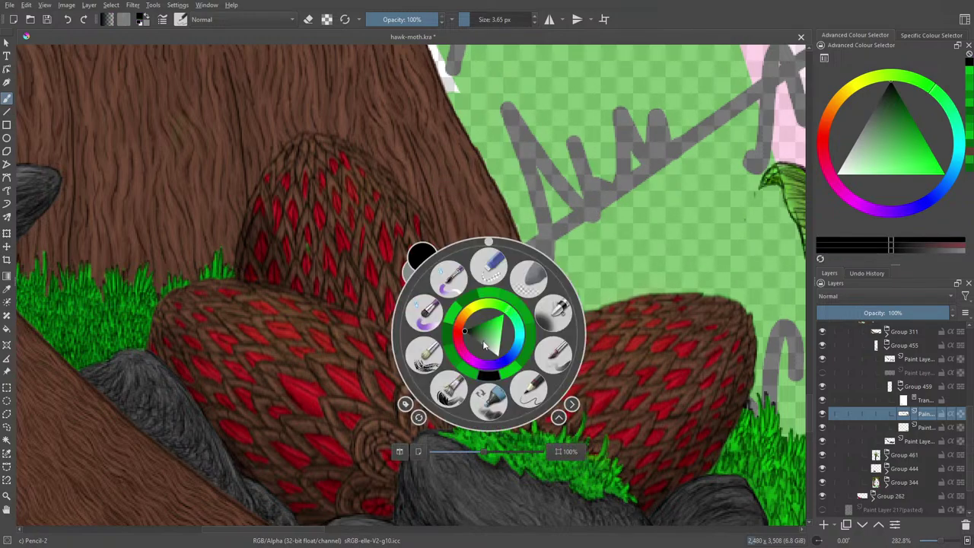
{"action": "left_click_drag", "start_coordinate": [941, 541], "coordinate": [936, 542]}
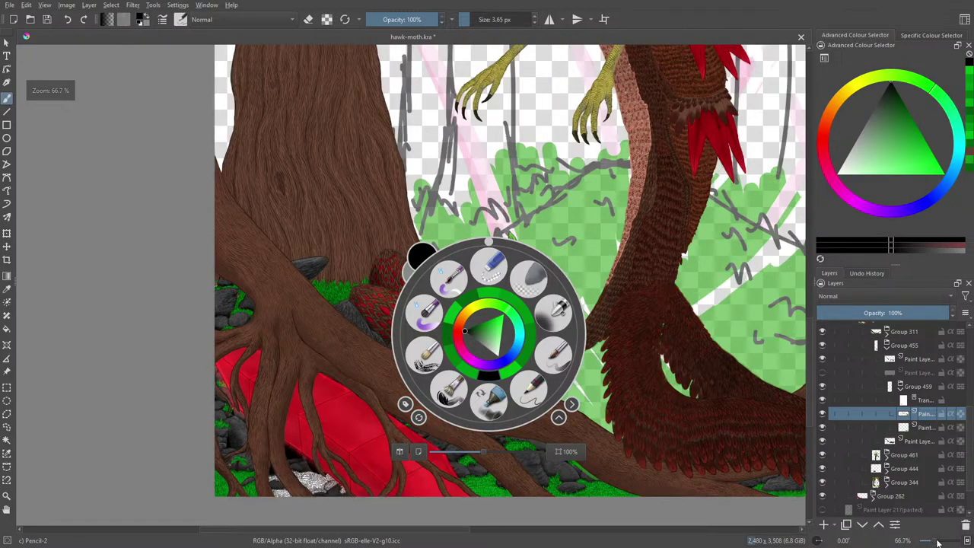
{"action": "right_click", "coordinate": [355, 161]}
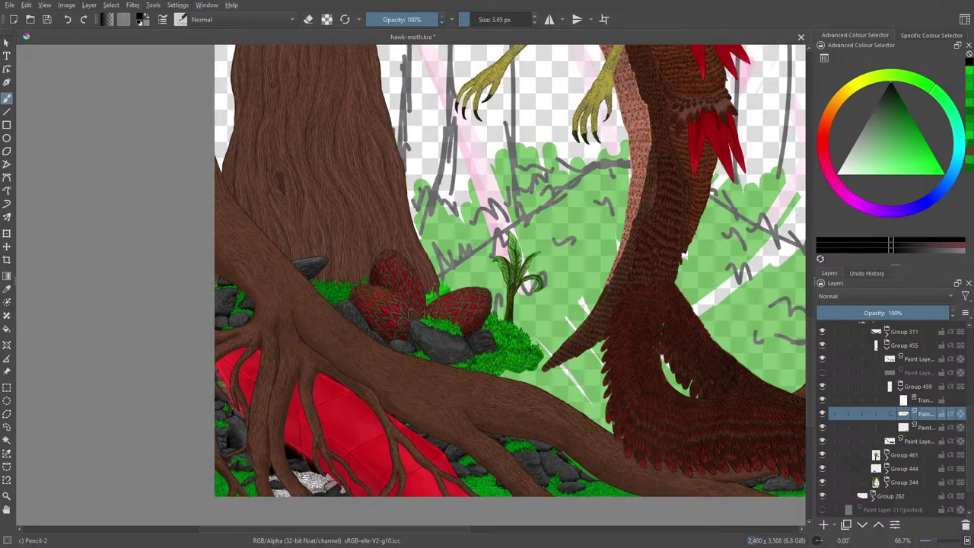
{"action": "left_click", "coordinate": [938, 541]}
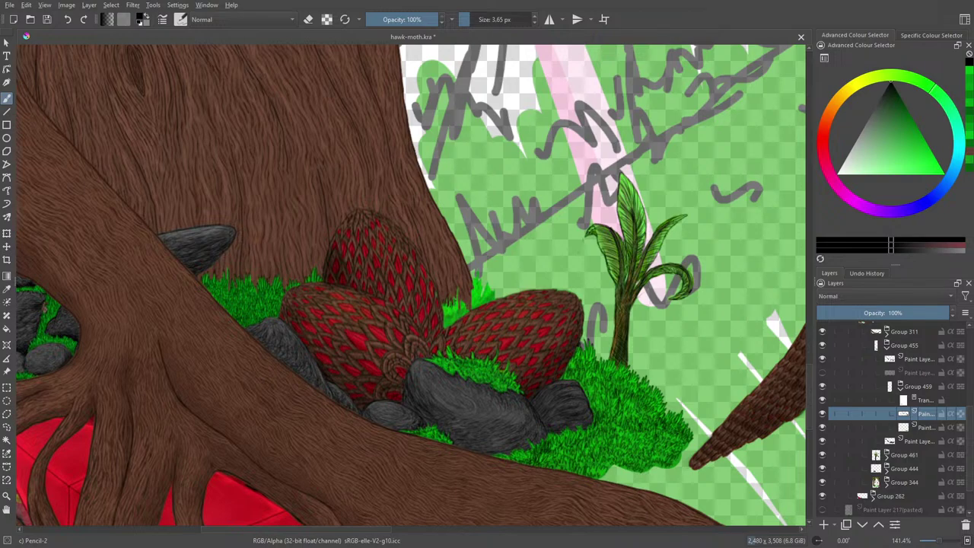
Undo the last stroke and draw black blade lines on the grass between the trunk's edge and the eggs.
{"action": "left_click", "coordinate": [67, 19]}
{"action": "mouse_move", "coordinate": [455, 309]}
{"action": "left_mouse_down"}
{"action": "mouse_move", "coordinate": [458, 289]}
{"action": "mouse_move", "coordinate": [463, 299]}
{"action": "left_mouse_up"}
{"action": "left_click_drag", "start_coordinate": [470, 306], "coordinate": [474, 280]}
{"action": "mouse_move", "coordinate": [482, 302]}
{"action": "left_mouse_down"}
{"action": "mouse_move", "coordinate": [485, 285]}
{"action": "mouse_move", "coordinate": [492, 294]}
{"action": "left_mouse_up"}
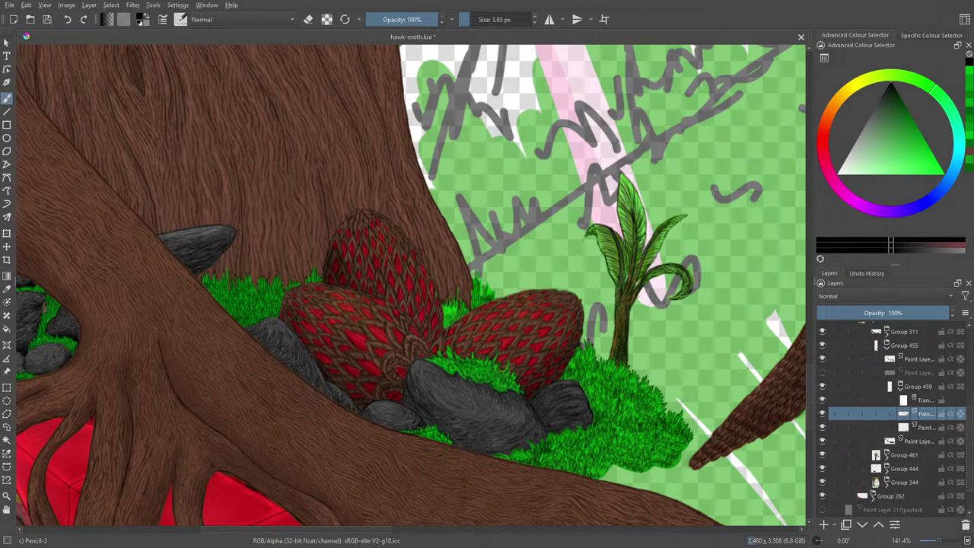
{"action": "left_click_drag", "start_coordinate": [450, 311], "coordinate": [453, 319]}
{"action": "left_click_drag", "start_coordinate": [938, 541], "coordinate": [941, 540]}
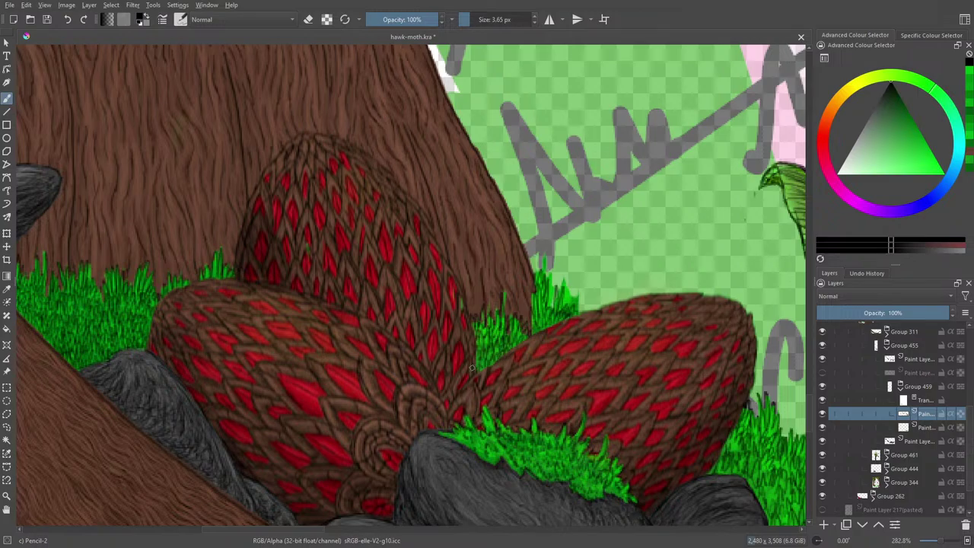
{"action": "mouse_move", "coordinate": [942, 542]}
{"action": "left_mouse_down"}
{"action": "mouse_move", "coordinate": [925, 542]}
{"action": "mouse_move", "coordinate": [933, 542]}
{"action": "left_mouse_up"}
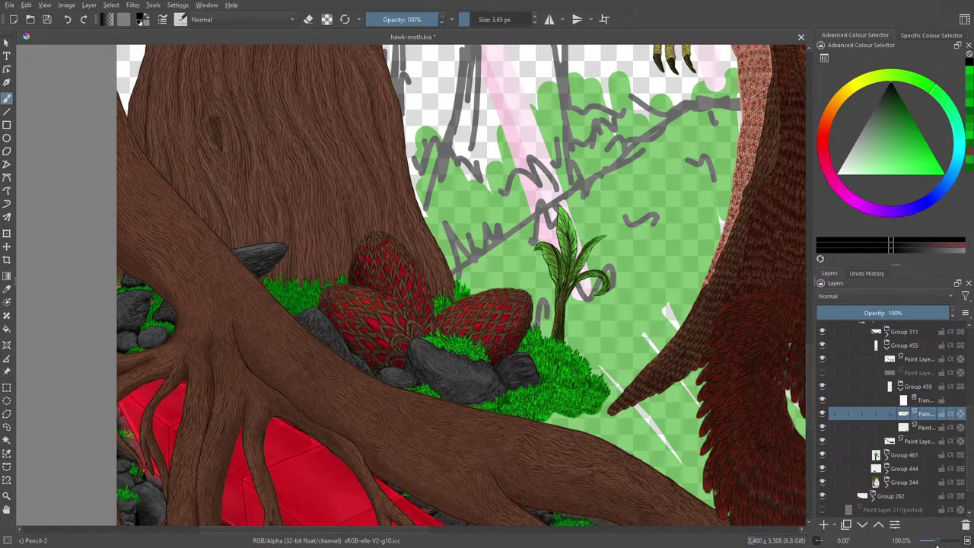
Select Paint Layer 445, sample a mid green from the grass and switch to the Basic-1 brush at 4.74 px.
{"action": "left_click", "coordinate": [892, 442]}
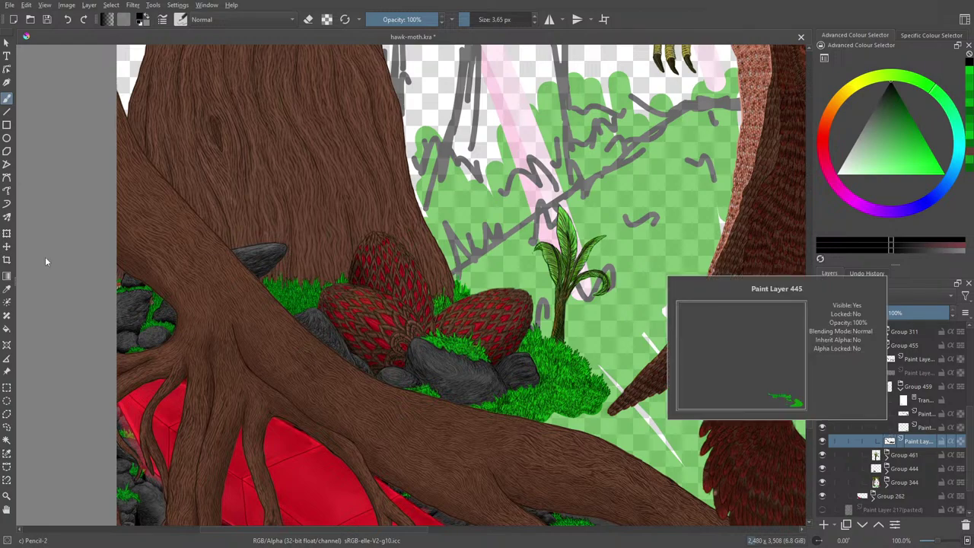
{"action": "left_click", "coordinate": [7, 288]}
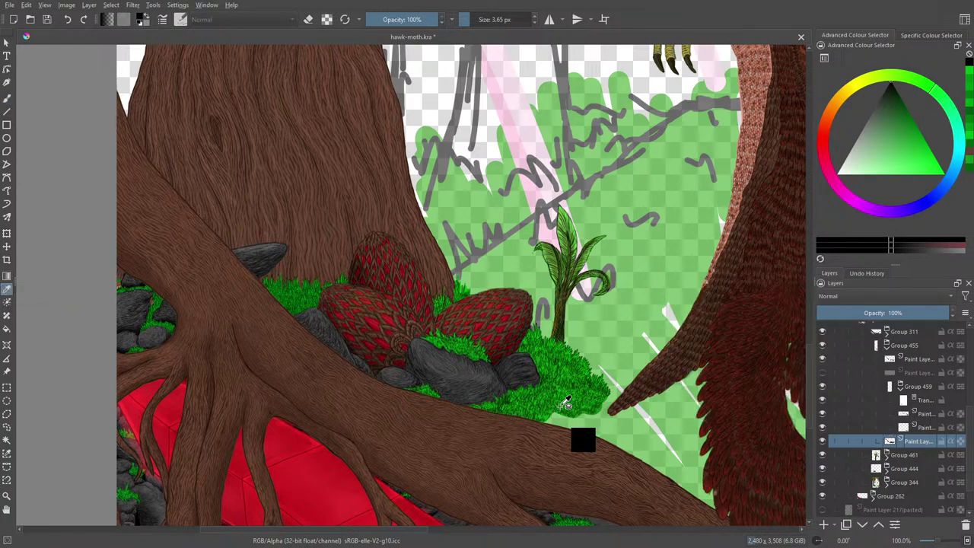
{"action": "left_click", "coordinate": [605, 404]}
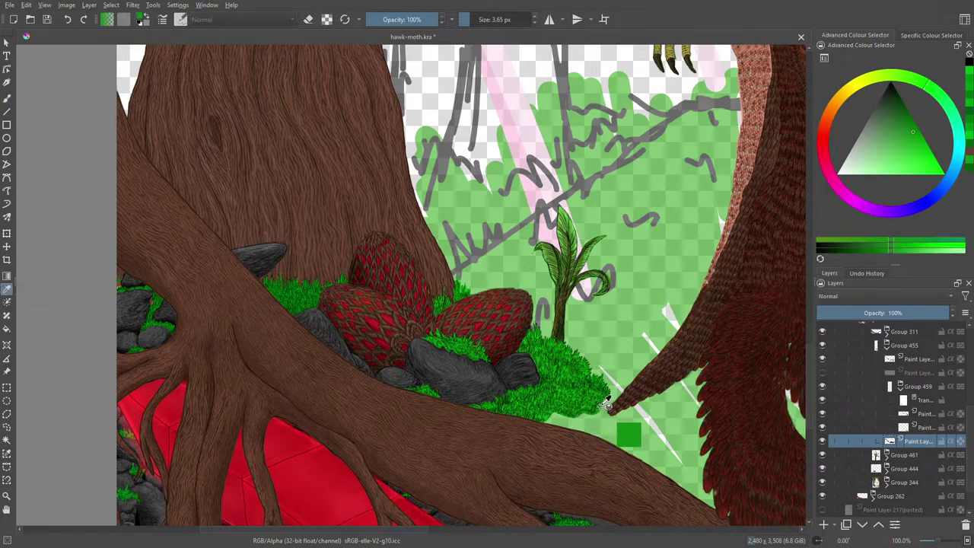
{"action": "left_click", "coordinate": [8, 98]}
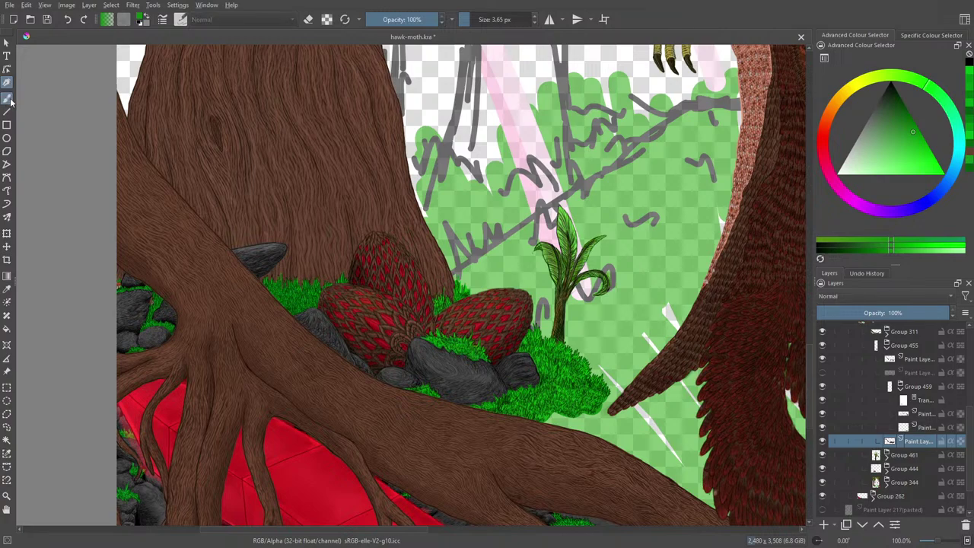
{"action": "right_click", "coordinate": [405, 312]}
{"action": "left_click", "coordinate": [185, 19]}
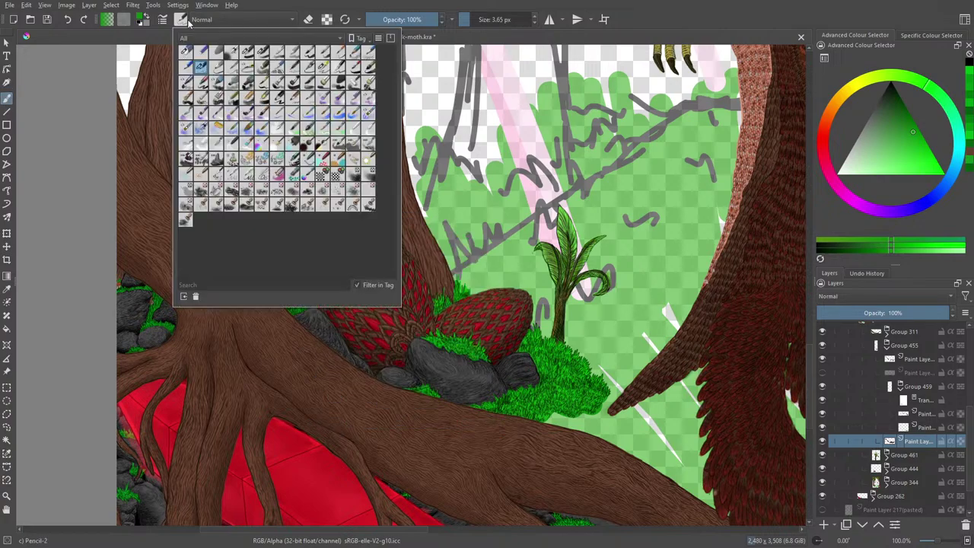
{"action": "left_click", "coordinate": [247, 51]}
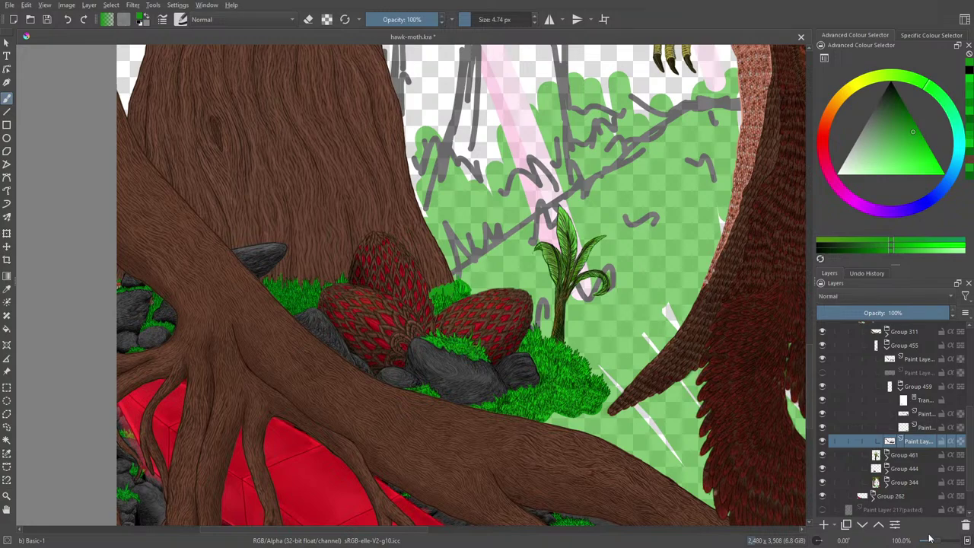
Check which artwork belongs to Paint Layer 445 by toggling its visibility.
{"action": "left_click_drag", "start_coordinate": [932, 541], "coordinate": [944, 542]}
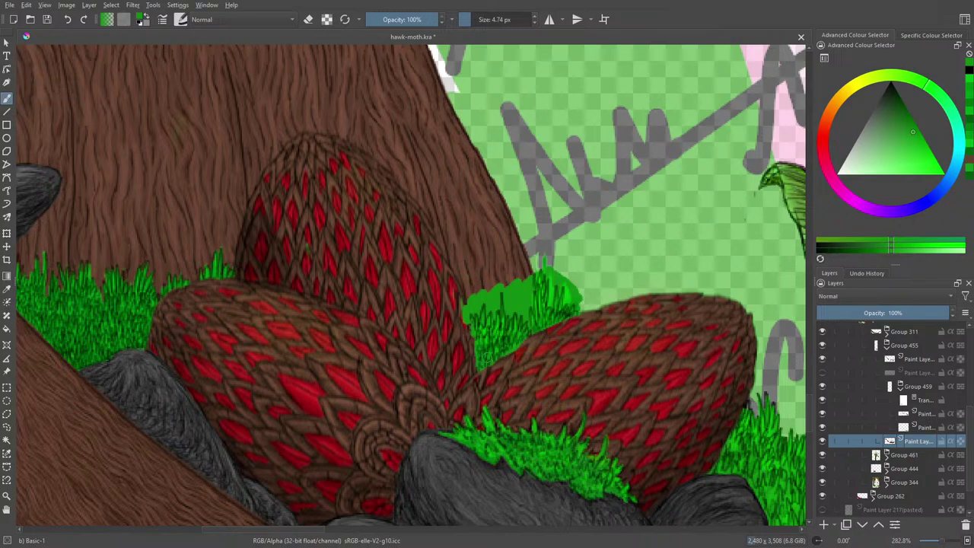
{"action": "key", "text": "e"}
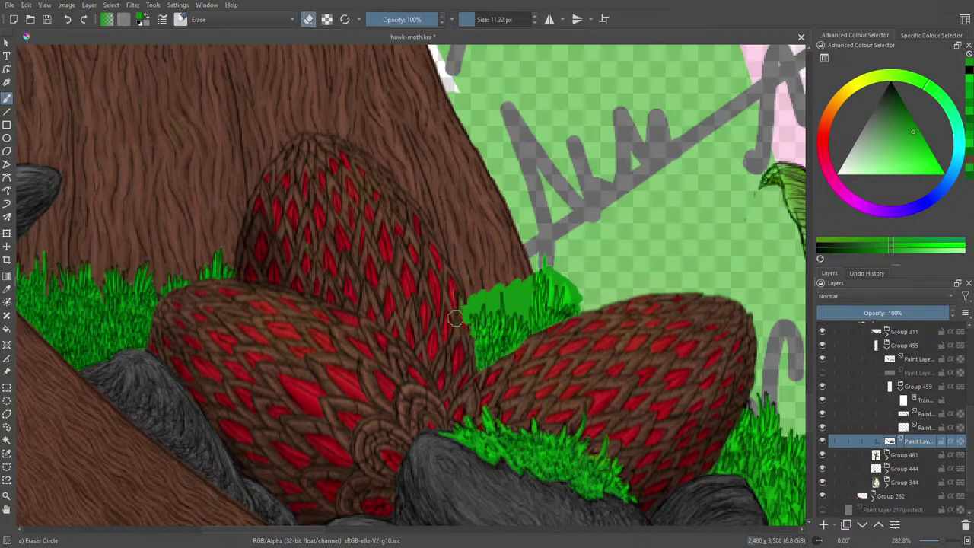
{"action": "left_click", "coordinate": [822, 442]}
{"action": "left_click", "coordinate": [823, 443]}
{"action": "left_click", "coordinate": [823, 444]}
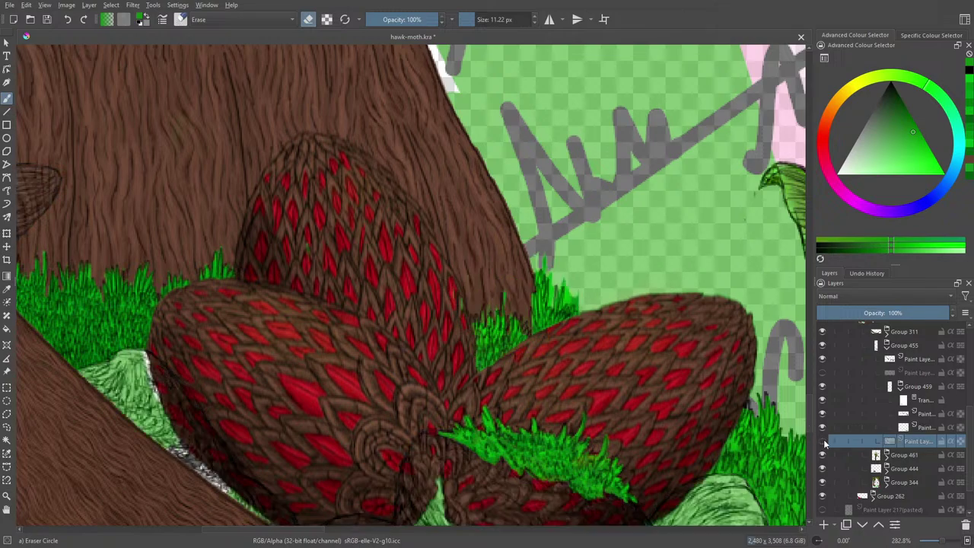
{"action": "left_click", "coordinate": [823, 442]}
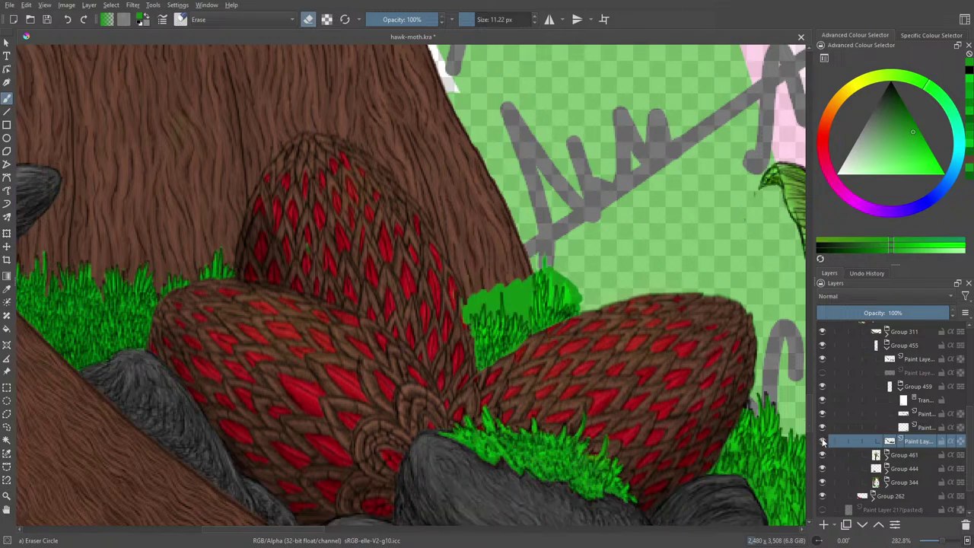
Undo the green patch painted on Paint Layer 445 at the base of the trunk.
{"action": "left_click", "coordinate": [66, 20]}
{"action": "left_click", "coordinate": [63, 18]}
{"action": "left_click", "coordinate": [65, 21]}
{"action": "left_click", "coordinate": [65, 21]}
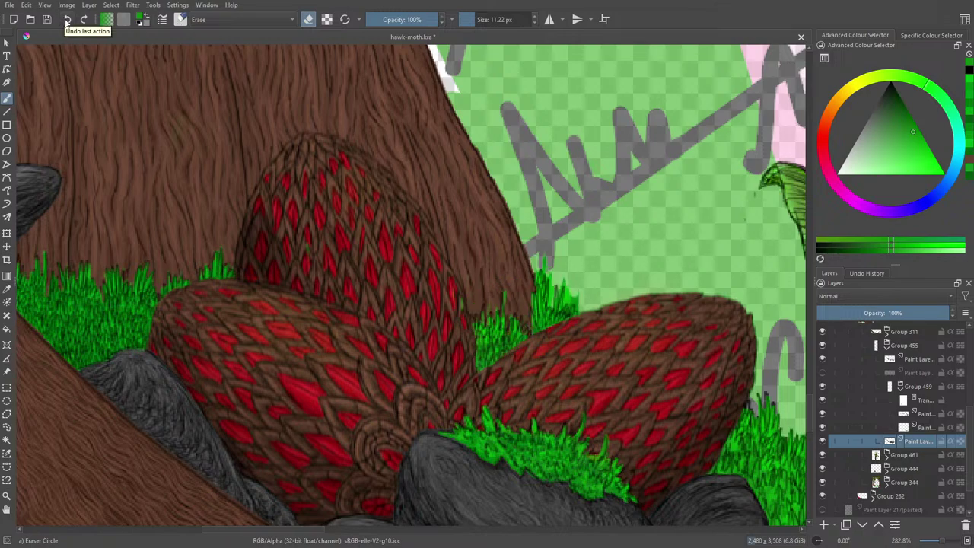
{"action": "left_click", "coordinate": [66, 21]}
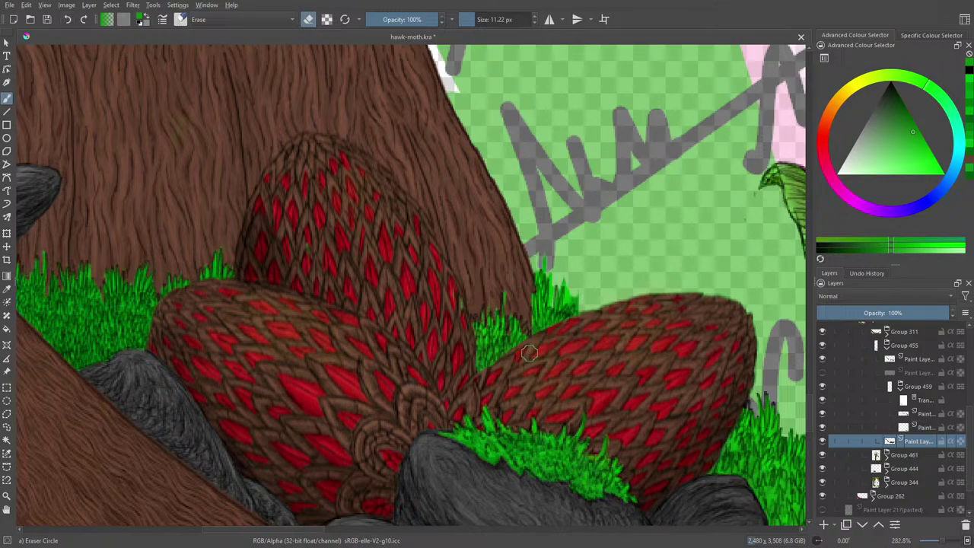
Select the grass base layer in Group 459 and paint green under the blade lines between the trunk and the eggs with Basic-1.
{"action": "left_click", "coordinate": [900, 428]}
{"action": "key", "text": "/"}
{"action": "mouse_move", "coordinate": [473, 332]}
{"action": "left_mouse_down"}
{"action": "mouse_move", "coordinate": [475, 318]}
{"action": "mouse_move", "coordinate": [508, 297]}
{"action": "mouse_move", "coordinate": [527, 331]}
{"action": "mouse_move", "coordinate": [538, 271]}
{"action": "left_mouse_up"}
{"action": "left_click_drag", "start_coordinate": [542, 327], "coordinate": [550, 270]}
{"action": "mouse_move", "coordinate": [556, 312]}
{"action": "left_mouse_down"}
{"action": "mouse_move", "coordinate": [564, 284]}
{"action": "mouse_move", "coordinate": [582, 303]}
{"action": "left_mouse_up"}
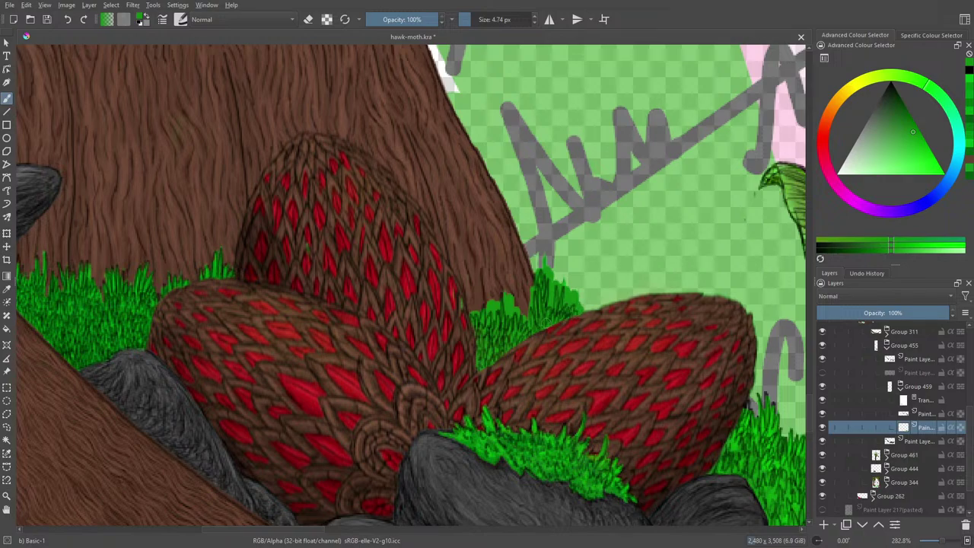
{"action": "mouse_move", "coordinate": [470, 318]}
{"action": "left_mouse_down"}
{"action": "mouse_move", "coordinate": [471, 305]}
{"action": "mouse_move", "coordinate": [499, 293]}
{"action": "mouse_move", "coordinate": [480, 308]}
{"action": "left_mouse_up"}
Trim the excess green around the grass tips between the trunk and the eggs with the Eraser Circle brush at 11.22 px.
{"action": "key", "text": "e"}
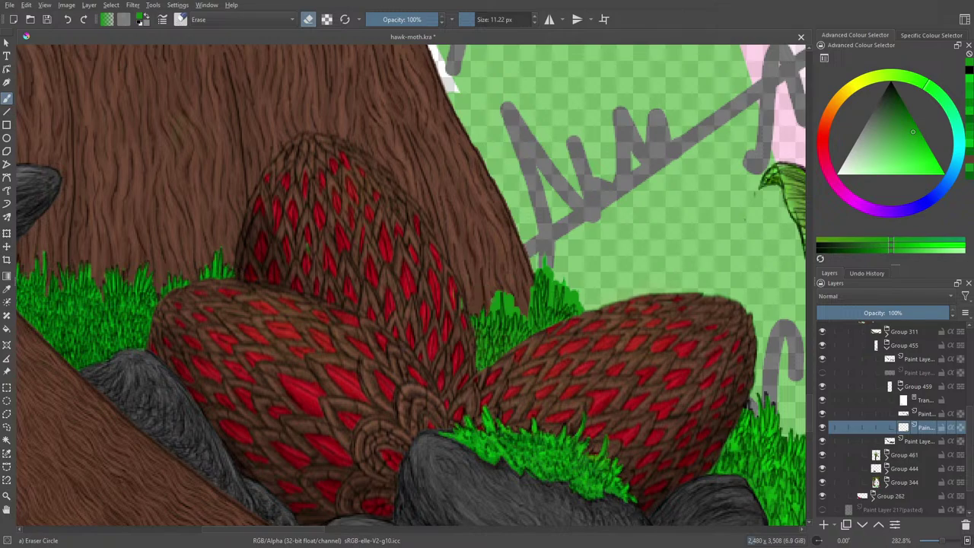
{"action": "left_click_drag", "start_coordinate": [488, 297], "coordinate": [488, 317]}
{"action": "mouse_move", "coordinate": [492, 293]}
{"action": "left_mouse_down"}
{"action": "mouse_move", "coordinate": [511, 315]}
{"action": "mouse_move", "coordinate": [519, 306]}
{"action": "mouse_move", "coordinate": [518, 319]}
{"action": "mouse_move", "coordinate": [534, 275]}
{"action": "mouse_move", "coordinate": [550, 273]}
{"action": "mouse_move", "coordinate": [551, 302]}
{"action": "mouse_move", "coordinate": [570, 296]}
{"action": "mouse_move", "coordinate": [582, 306]}
{"action": "left_mouse_up"}
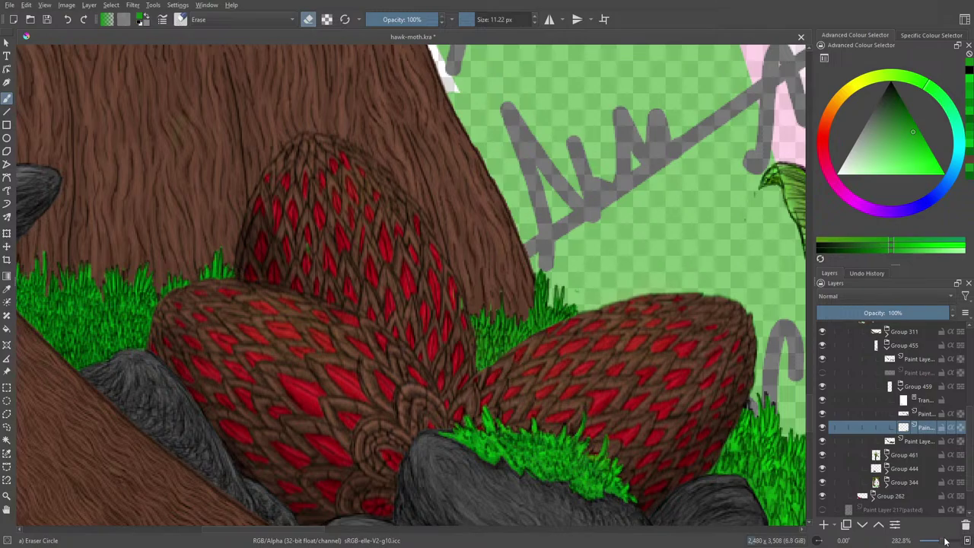
{"action": "left_click_drag", "start_coordinate": [943, 542], "coordinate": [937, 543]}
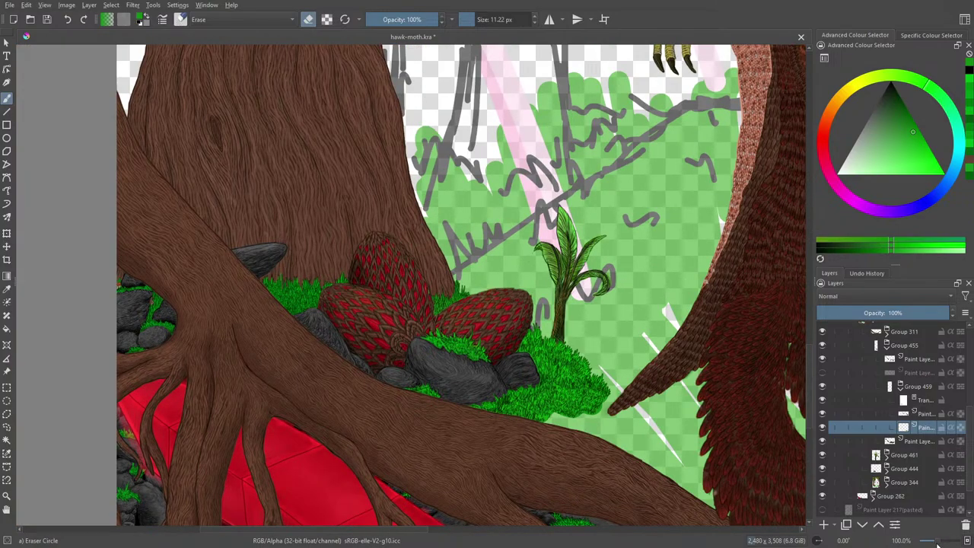
Switch to the Basic-2 Opacity brush at 2.36 px, choose a brighter green and turn on Preserve Alpha.
{"action": "key", "text": "ctrl+plus"}
{"action": "key", "text": "ctrl+plus"}
{"action": "key", "text": "ctrl+plus"}
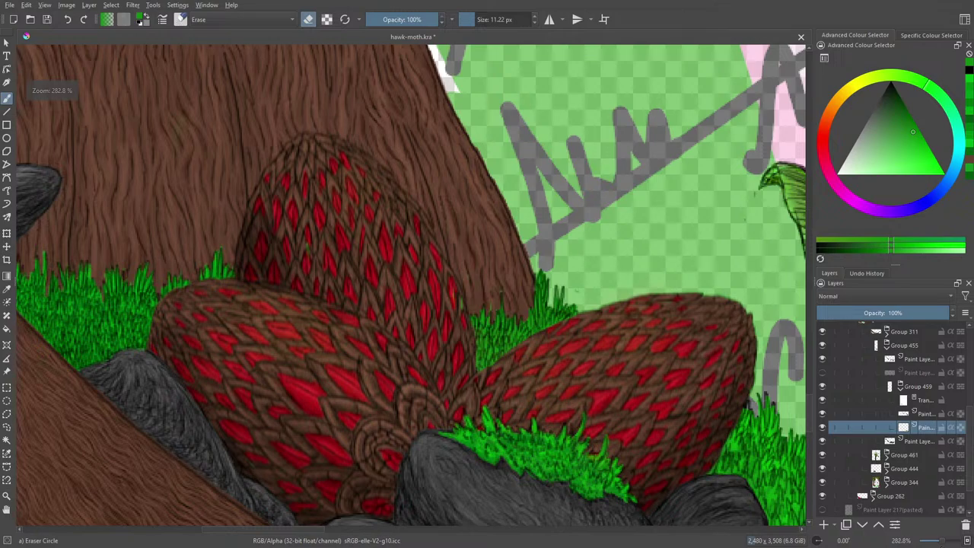
{"action": "key", "text": "slash"}
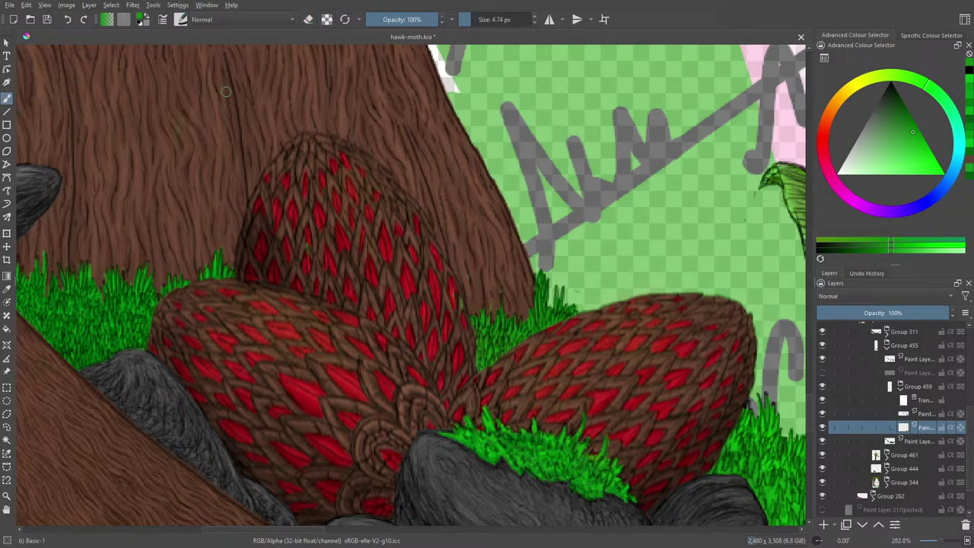
{"action": "left_click", "coordinate": [182, 21]}
{"action": "left_click", "coordinate": [262, 52]}
{"action": "right_click", "coordinate": [536, 344]}
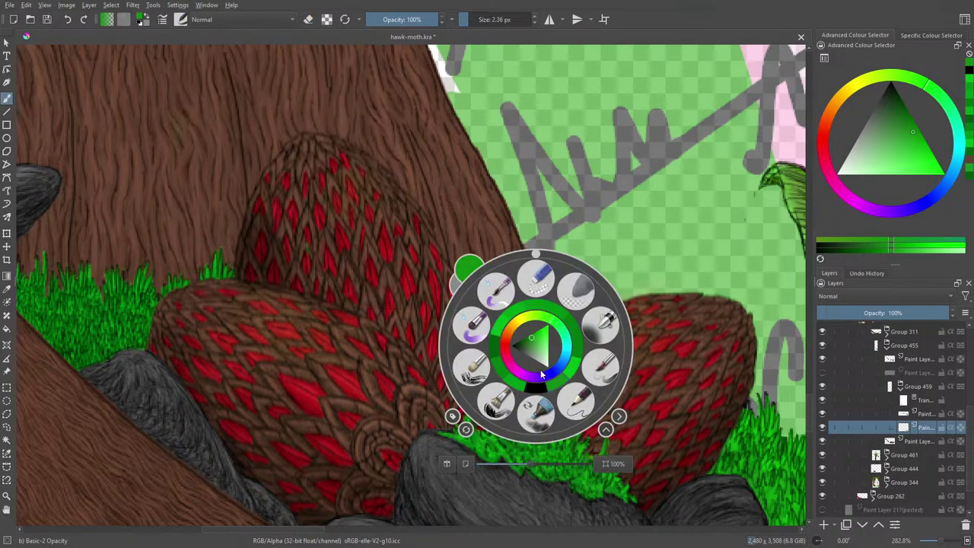
{"action": "left_click_drag", "start_coordinate": [534, 341], "coordinate": [538, 333]}
{"action": "right_click", "coordinate": [409, 195]}
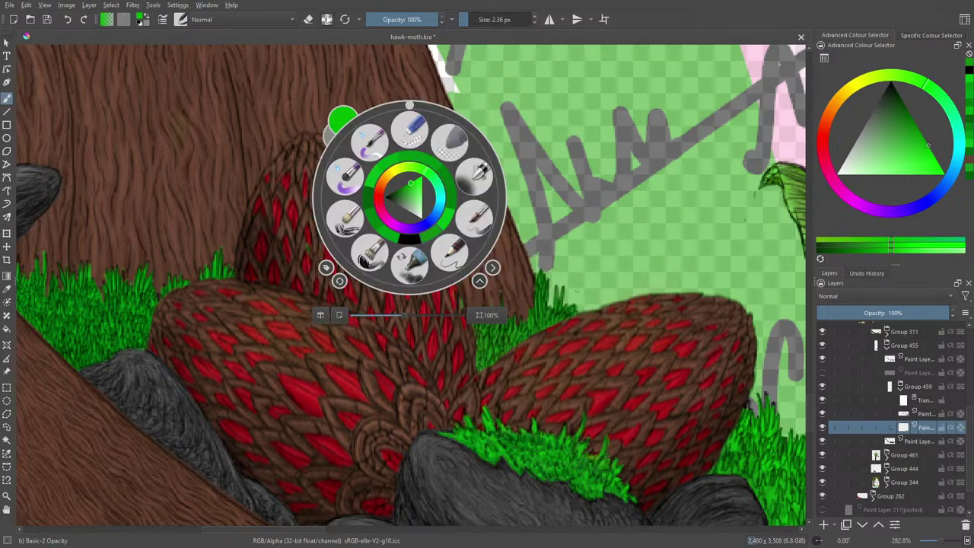
{"action": "left_click", "coordinate": [327, 20]}
{"action": "left_click", "coordinate": [545, 123]}
Paint highlights on the grass blades between the trunk and the right egg, moving to an even brighter green.
{"action": "left_click_drag", "start_coordinate": [540, 292], "coordinate": [537, 282]}
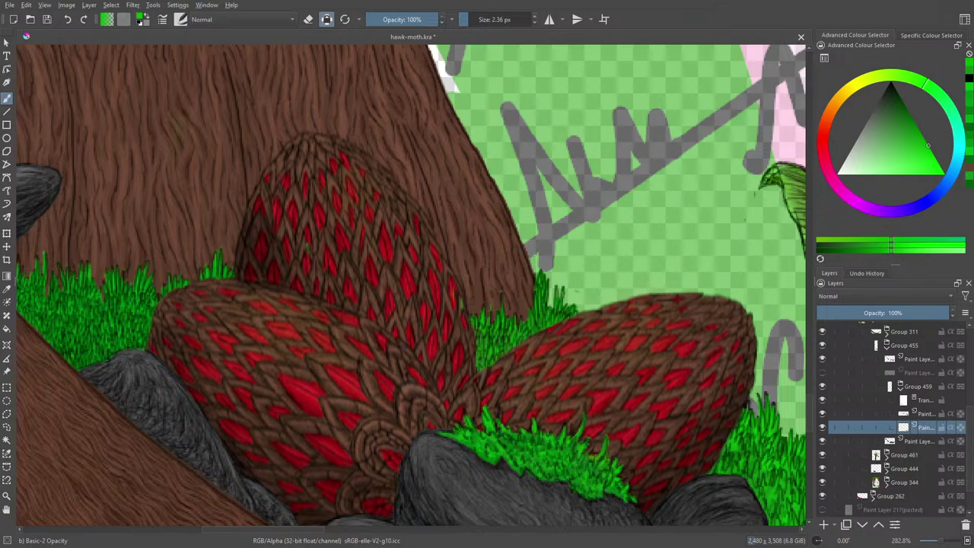
{"action": "right_click", "coordinate": [538, 246]}
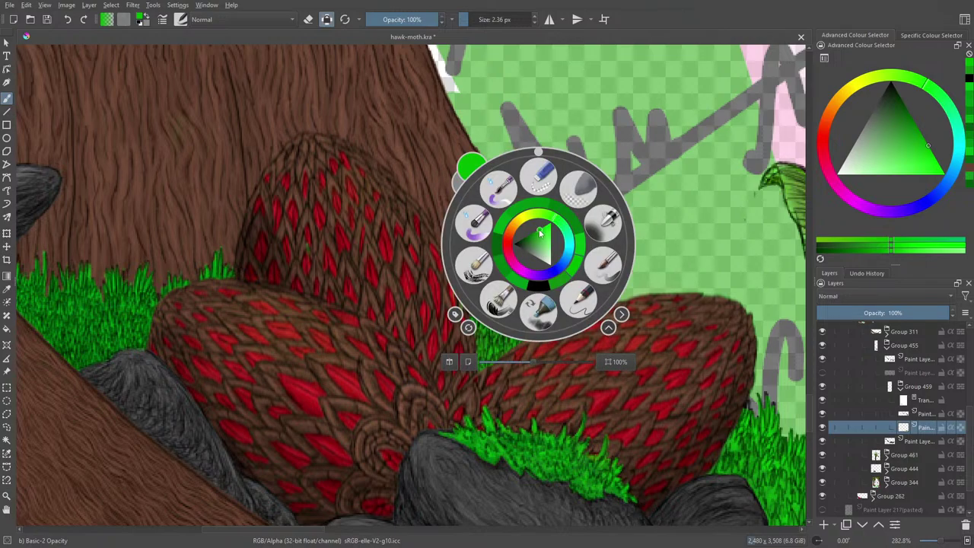
{"action": "left_click", "coordinate": [545, 228]}
{"action": "right_click", "coordinate": [583, 250]}
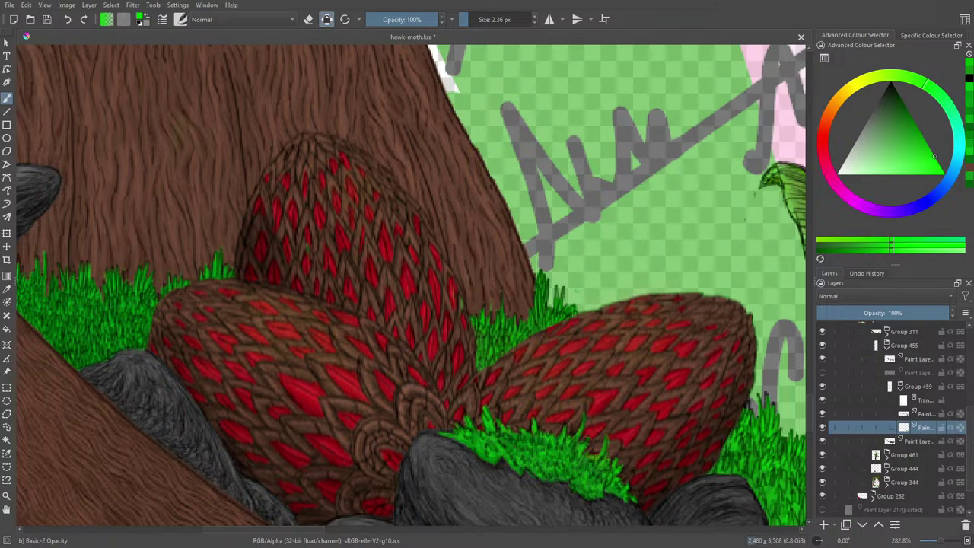
{"action": "left_click_drag", "start_coordinate": [574, 314], "coordinate": [573, 305]}
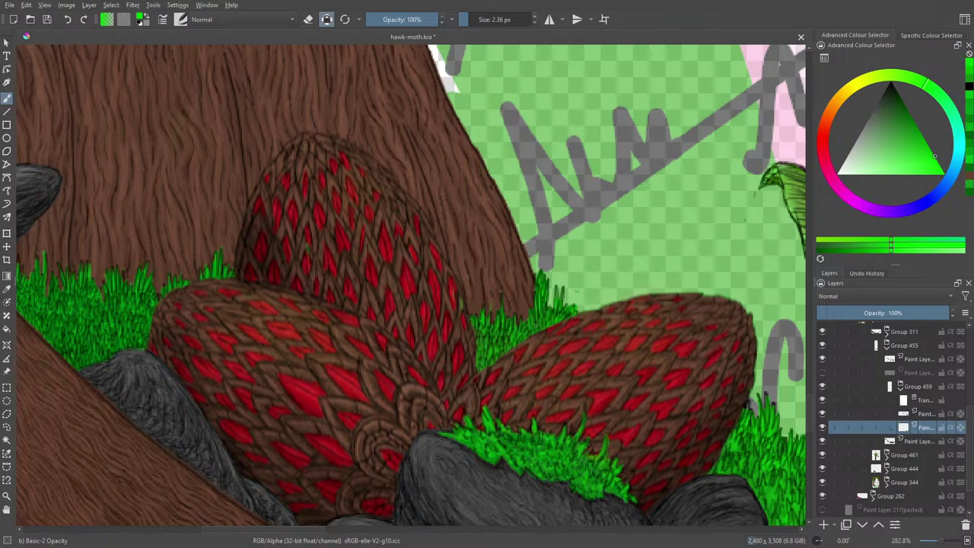
{"action": "mouse_move", "coordinate": [541, 327]}
{"action": "left_mouse_down"}
{"action": "mouse_move", "coordinate": [544, 313]}
{"action": "mouse_move", "coordinate": [528, 327]}
{"action": "left_mouse_up"}
{"action": "mouse_move", "coordinate": [534, 333]}
{"action": "left_mouse_down"}
{"action": "mouse_move", "coordinate": [536, 325]}
{"action": "mouse_move", "coordinate": [488, 323]}
{"action": "left_mouse_up"}
{"action": "left_click_drag", "start_coordinate": [942, 541], "coordinate": [938, 545]}
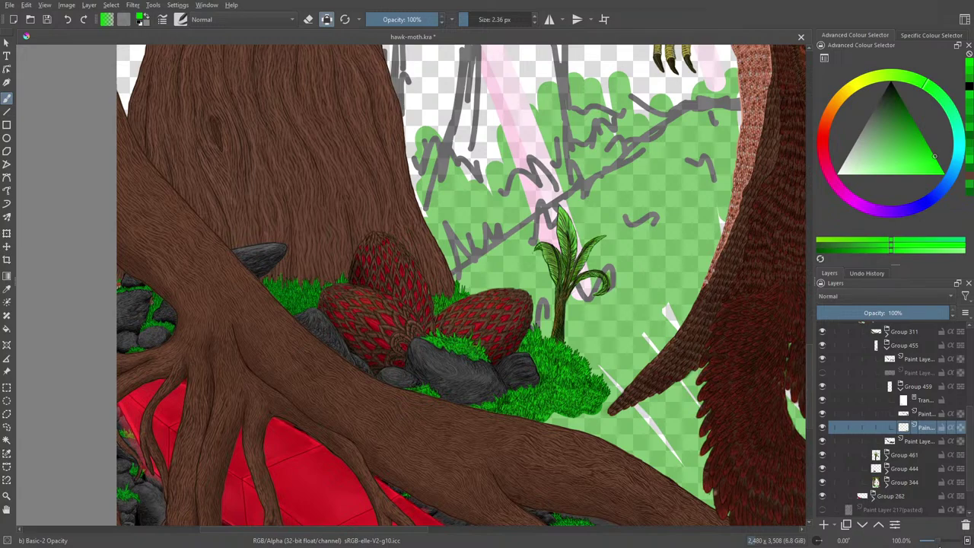
Choose a darker green for shading the grass around the eggs.
{"action": "left_click", "coordinate": [937, 541]}
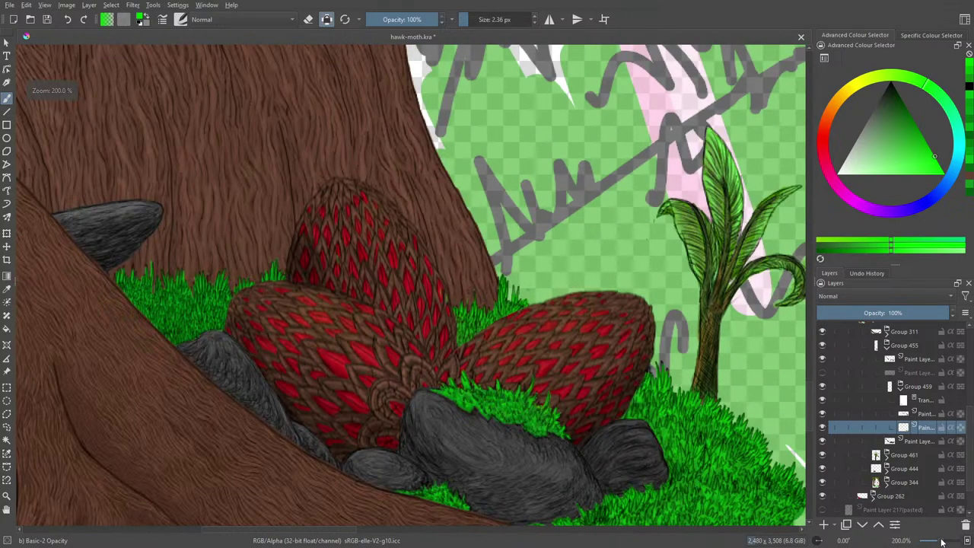
{"action": "right_click", "coordinate": [484, 282]}
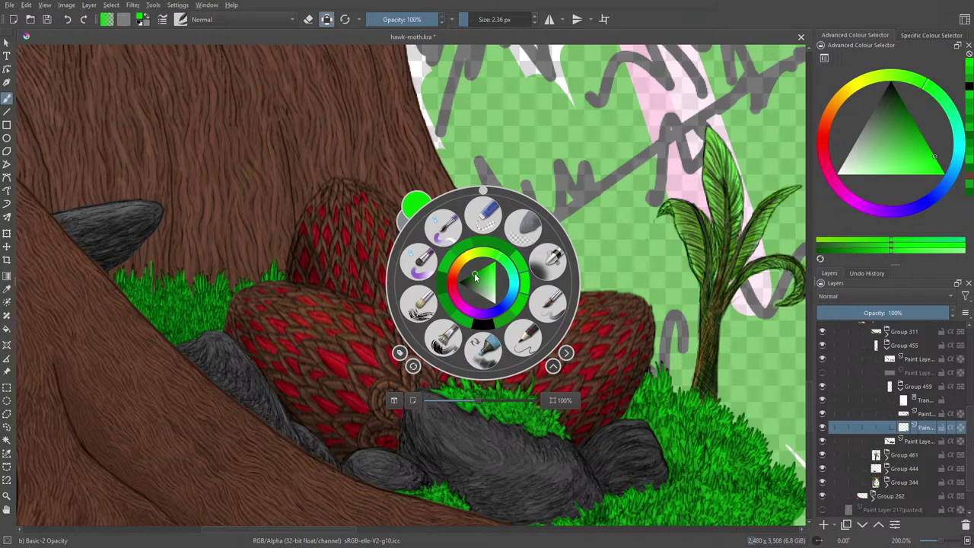
{"action": "left_click", "coordinate": [475, 278]}
{"action": "left_click", "coordinate": [404, 131]}
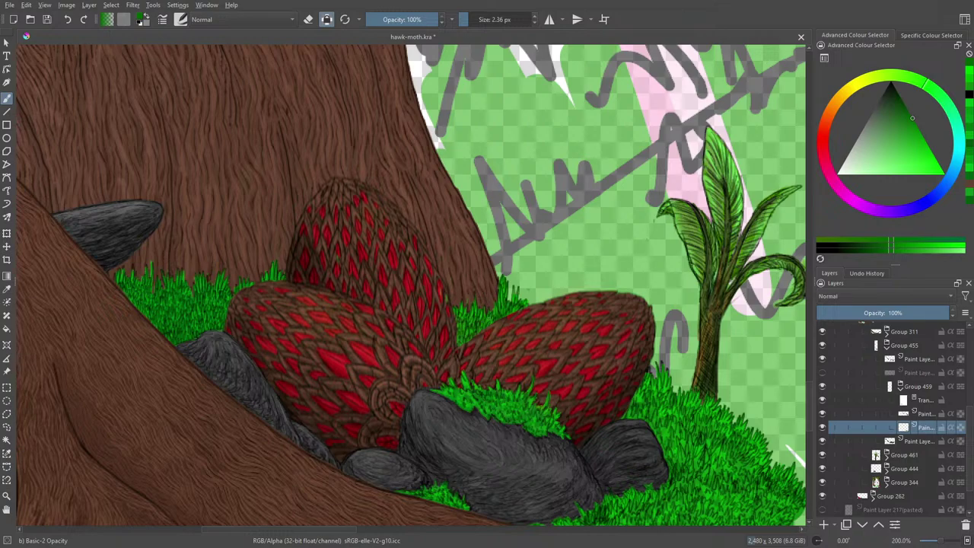
Turn off Preserve Alpha and touch up the grass edge by the rock left of the eggs with the Eraser Circle brush.
{"action": "left_click_drag", "start_coordinate": [342, 534], "coordinate": [295, 533]}
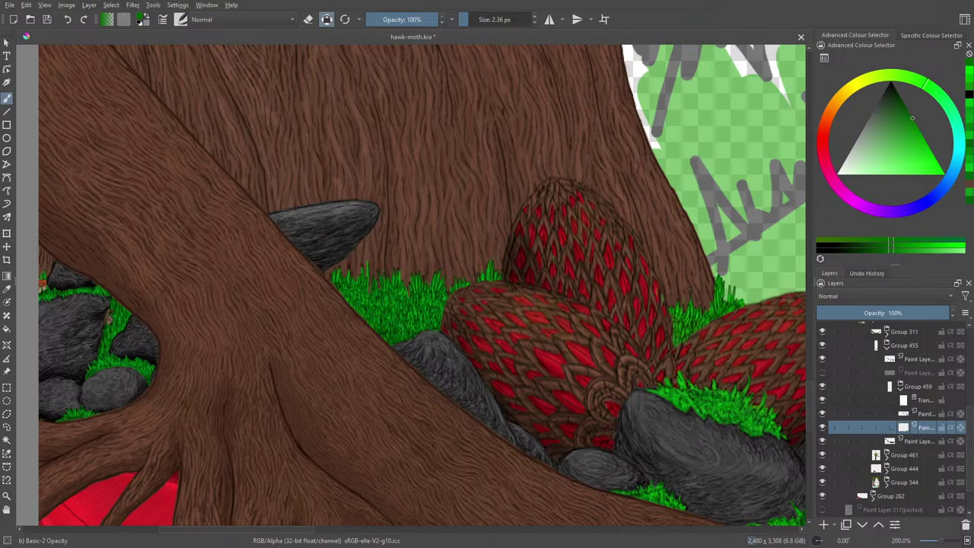
{"action": "key", "text": "e"}
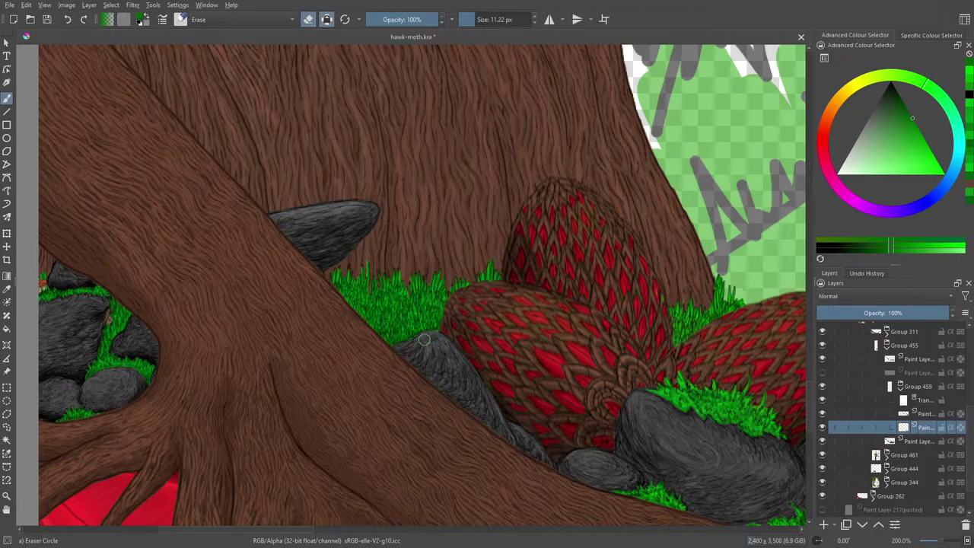
{"action": "left_click", "coordinate": [323, 20]}
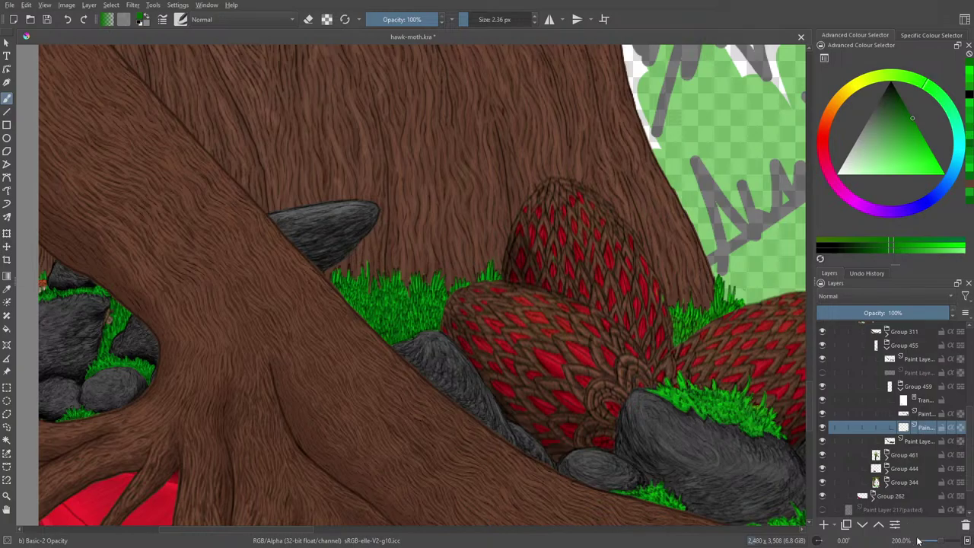
{"action": "left_click_drag", "start_coordinate": [941, 543], "coordinate": [933, 546]}
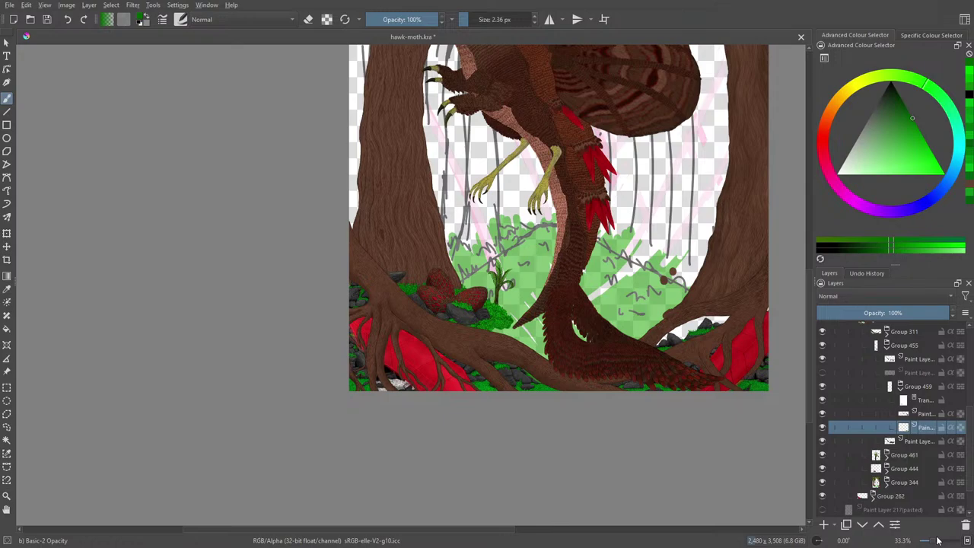
Save the illustration with the finished grass around the eggs.
{"action": "left_click", "coordinate": [52, 19]}
{"action": "left_click_drag", "start_coordinate": [934, 541], "coordinate": [940, 541]}
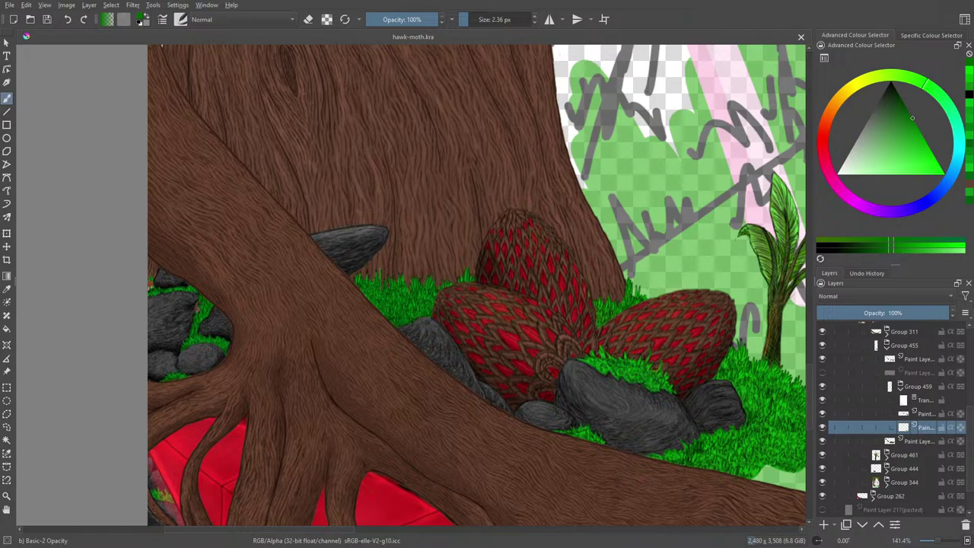
{"action": "left_click_drag", "start_coordinate": [939, 541], "coordinate": [930, 545]}
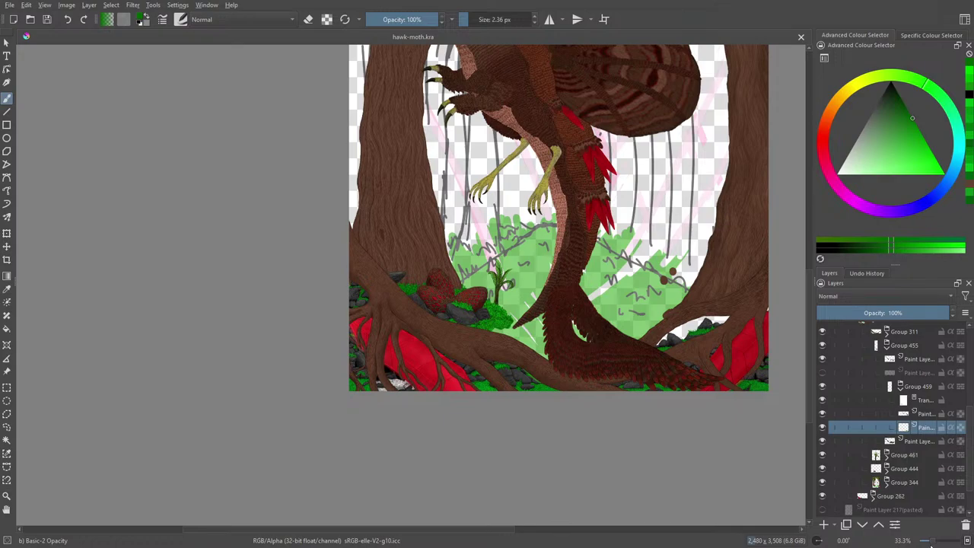
{"action": "scroll", "coordinate": [929, 543], "scroll_direction": "up", "scroll_amount": 1}
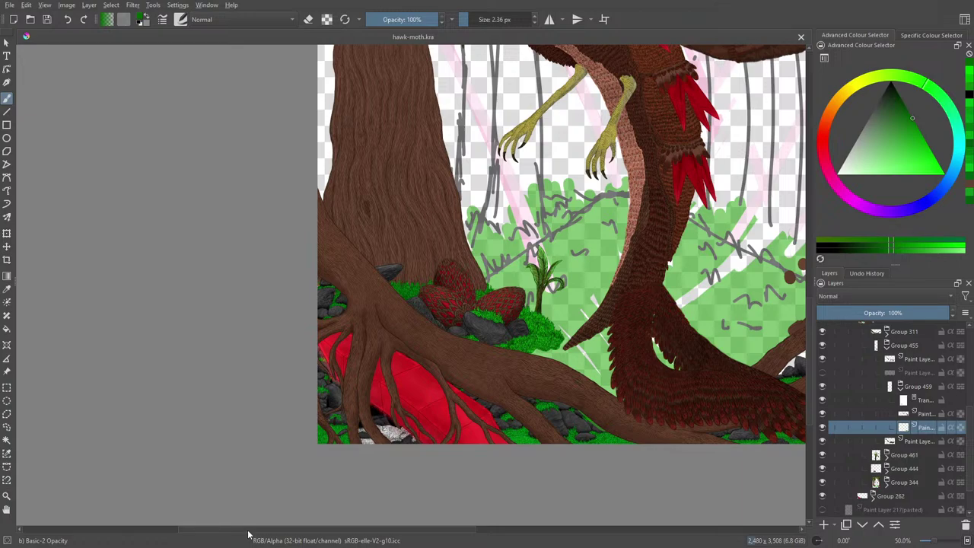
Collapse Group 459 and toggle the visibility of Group 459, Group 344 and Group 455 to check what each contains.
{"action": "left_click_drag", "start_coordinate": [248, 532], "coordinate": [394, 506]}
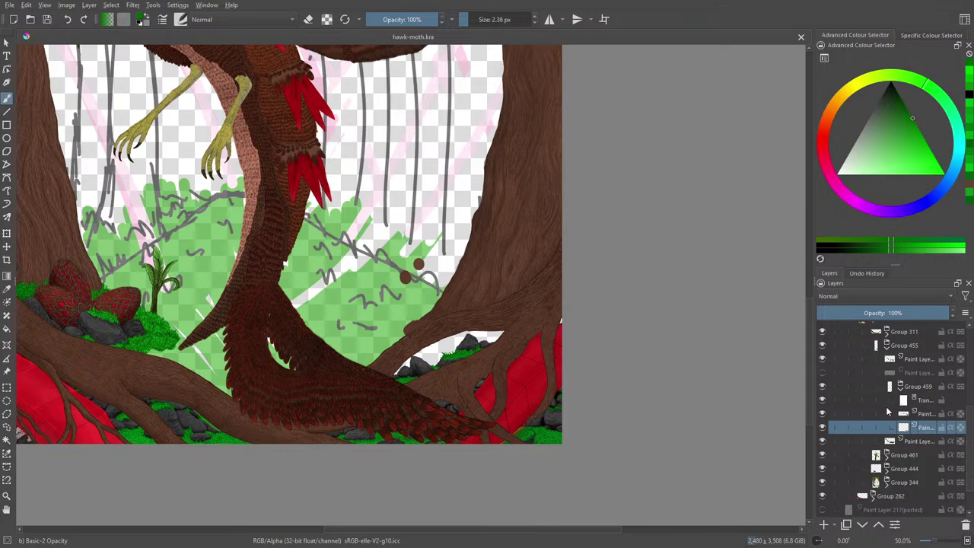
{"action": "left_click", "coordinate": [900, 387]}
{"action": "left_click", "coordinate": [823, 386]}
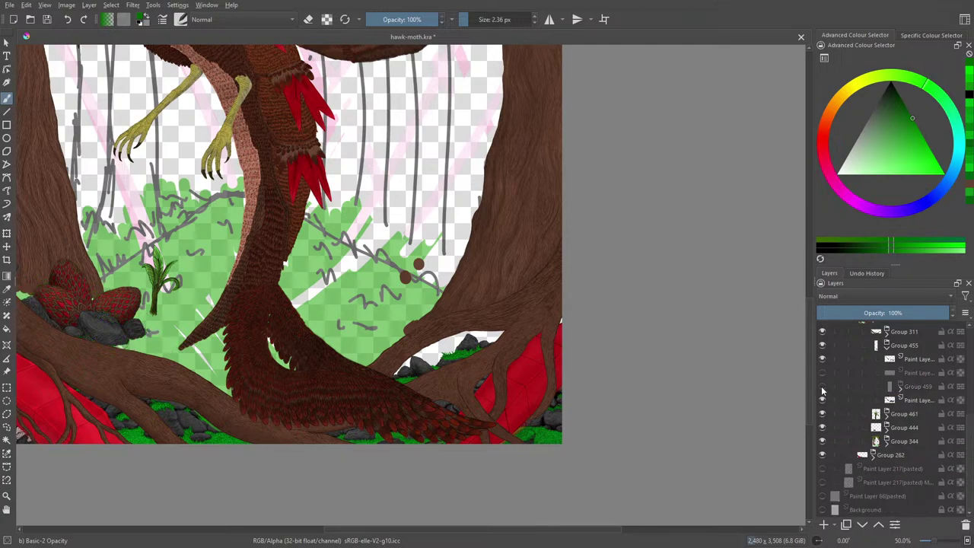
{"action": "left_click", "coordinate": [823, 387]}
{"action": "left_click", "coordinate": [822, 442]}
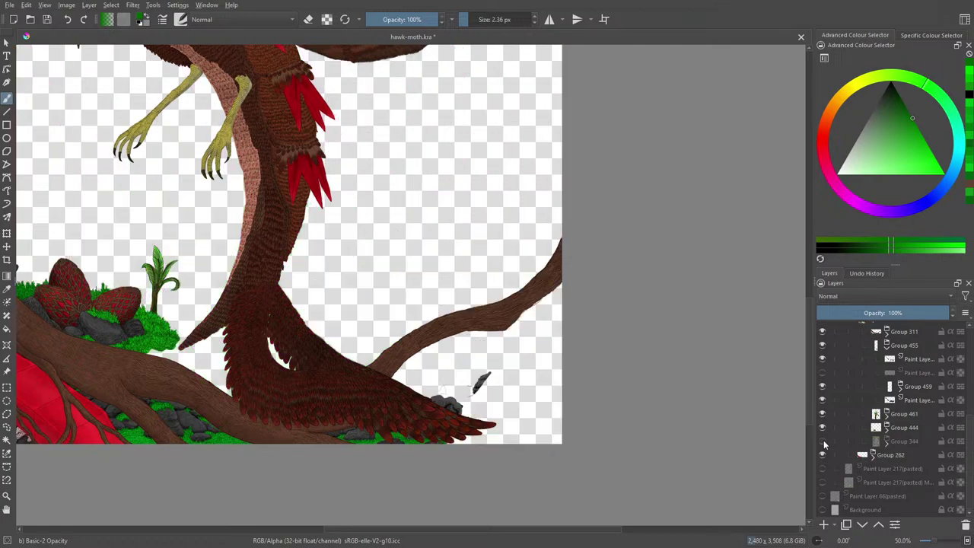
{"action": "left_click", "coordinate": [823, 441]}
{"action": "left_click", "coordinate": [823, 442]}
{"action": "left_click", "coordinate": [823, 442]}
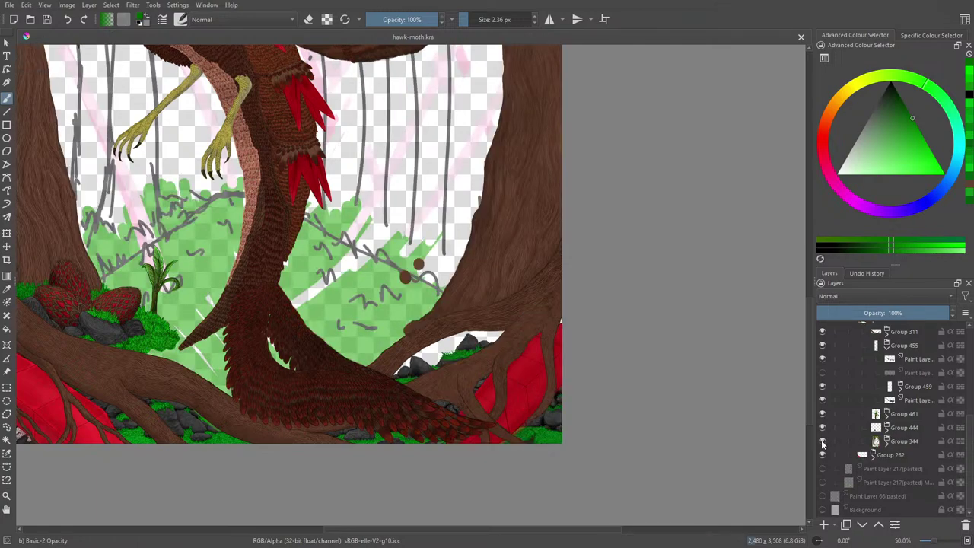
{"action": "left_click", "coordinate": [823, 350]}
{"action": "left_click", "coordinate": [823, 350]}
{"action": "left_click", "coordinate": [823, 351]}
{"action": "left_click", "coordinate": [824, 351]}
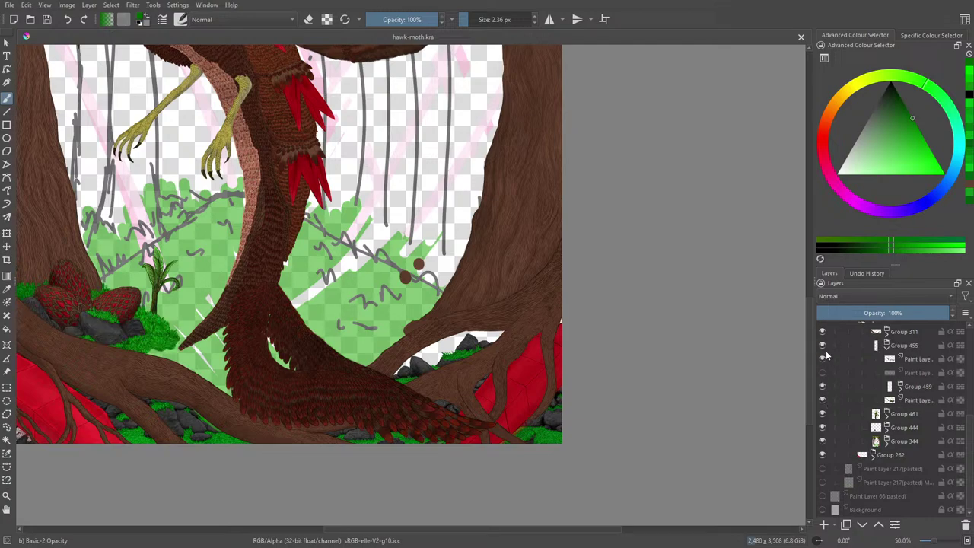
Check the contents of the paint layer below Group 459 and add a new paint layer beneath it.
{"action": "left_click", "coordinate": [893, 402]}
{"action": "left_click", "coordinate": [900, 388]}
{"action": "left_click", "coordinate": [900, 389]}
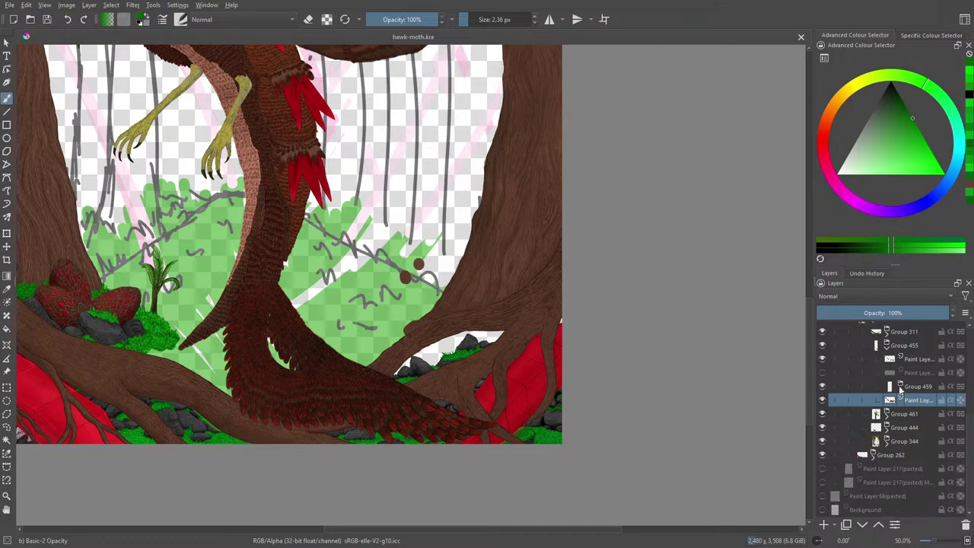
{"action": "left_click", "coordinate": [823, 402]}
{"action": "left_click", "coordinate": [823, 402]}
{"action": "left_click", "coordinate": [823, 525]}
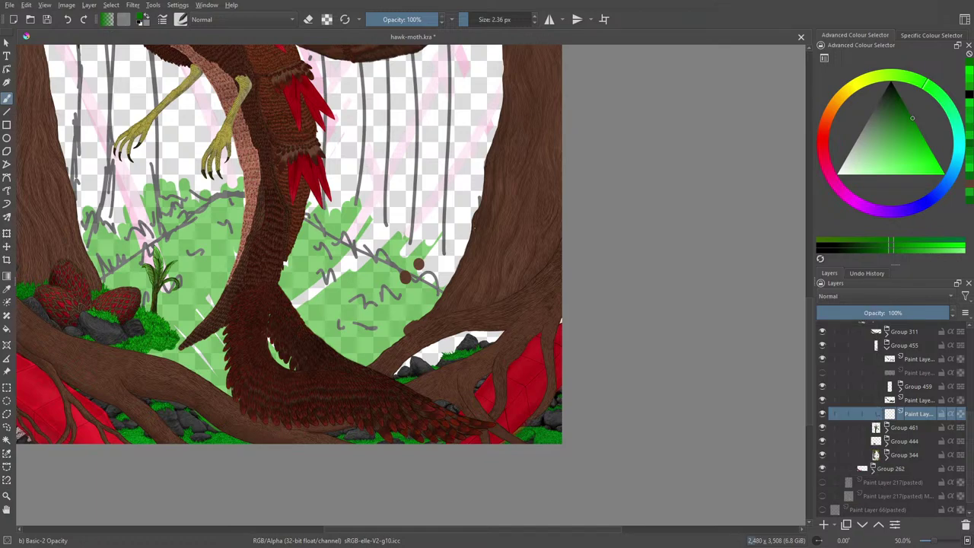
Switch to the Pencil-2 brush at 3.65 px and sketch rough green grass blades in the background between the tail and the right tree.
{"action": "left_click", "coordinate": [181, 19]}
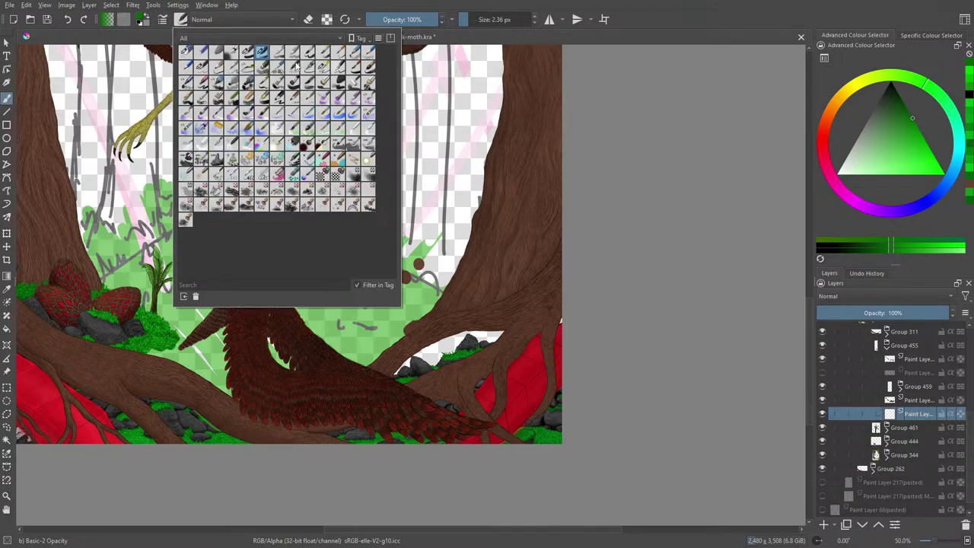
{"action": "left_click", "coordinate": [200, 67]}
{"action": "right_click", "coordinate": [444, 219]}
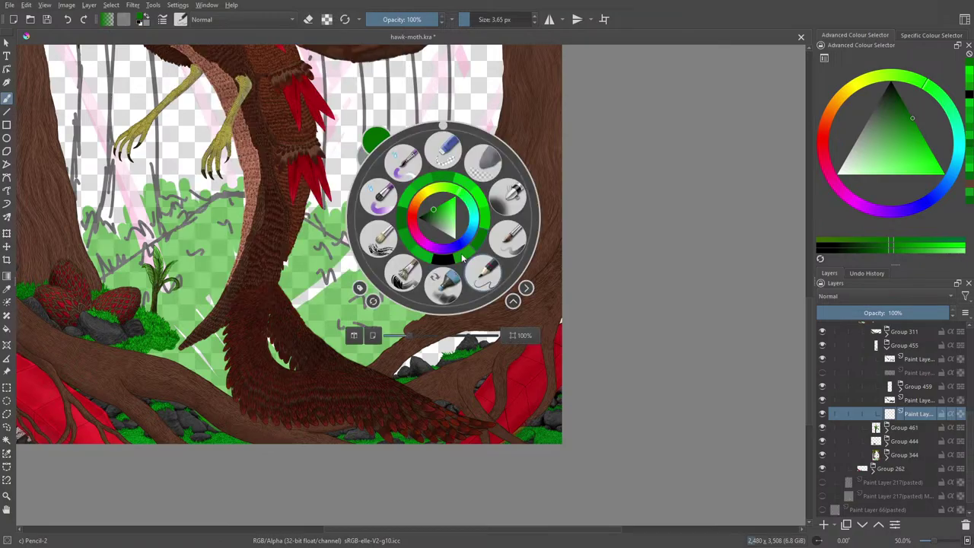
{"action": "left_click", "coordinate": [483, 274]}
{"action": "right_click", "coordinate": [409, 293]}
{"action": "left_click_drag", "start_coordinate": [409, 203], "coordinate": [448, 226]}
{"action": "right_click", "coordinate": [447, 226]}
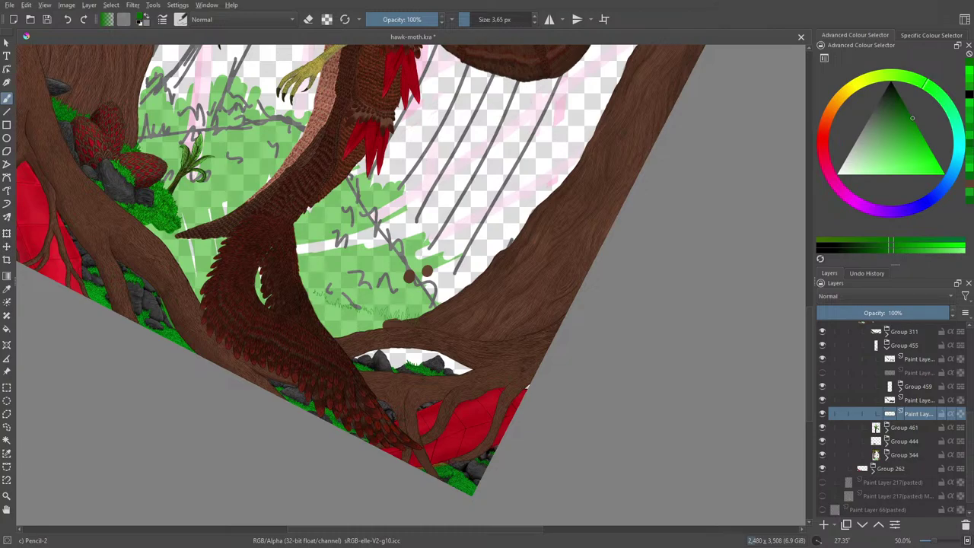
{"action": "right_click", "coordinate": [171, 263]}
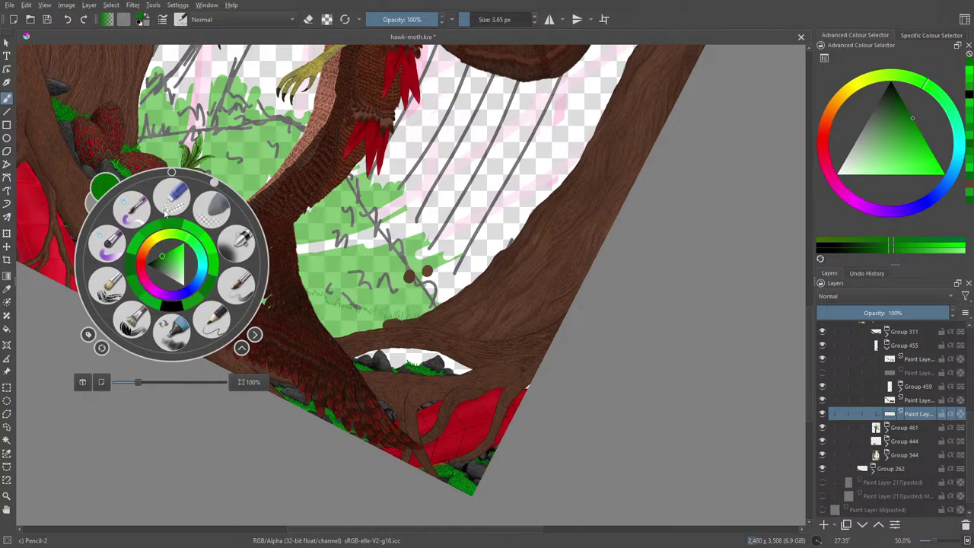
{"action": "left_click_drag", "start_coordinate": [217, 185], "coordinate": [160, 201]}
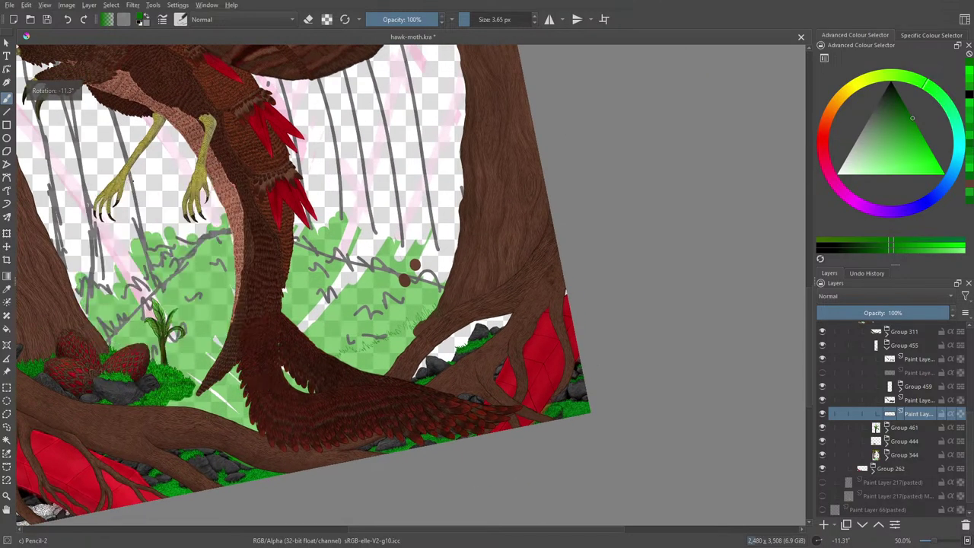
{"action": "left_click_drag", "start_coordinate": [362, 529], "coordinate": [331, 529]}
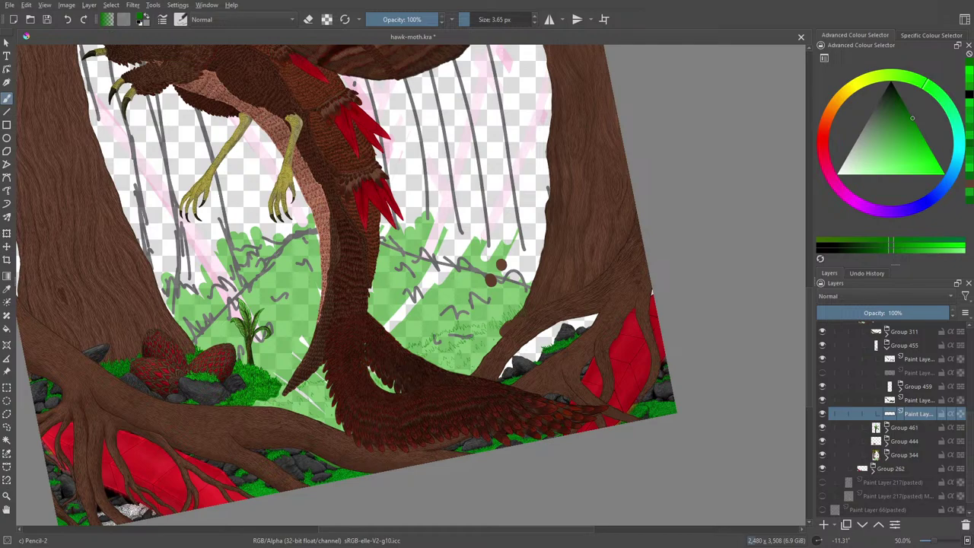
Change the brush colour to black and sketch rock outlines in the grass between the tail and the right tree.
{"action": "right_click", "coordinate": [319, 388]}
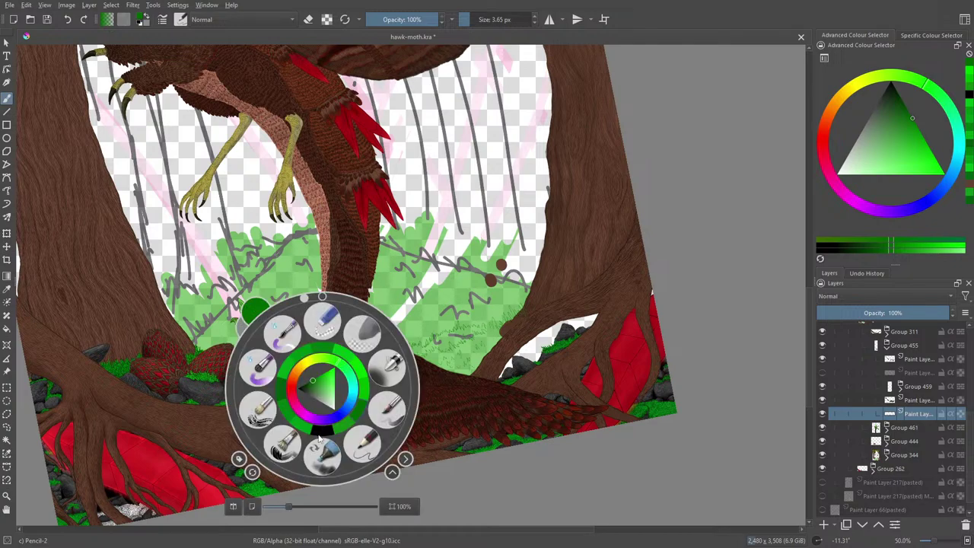
{"action": "left_click", "coordinate": [304, 387]}
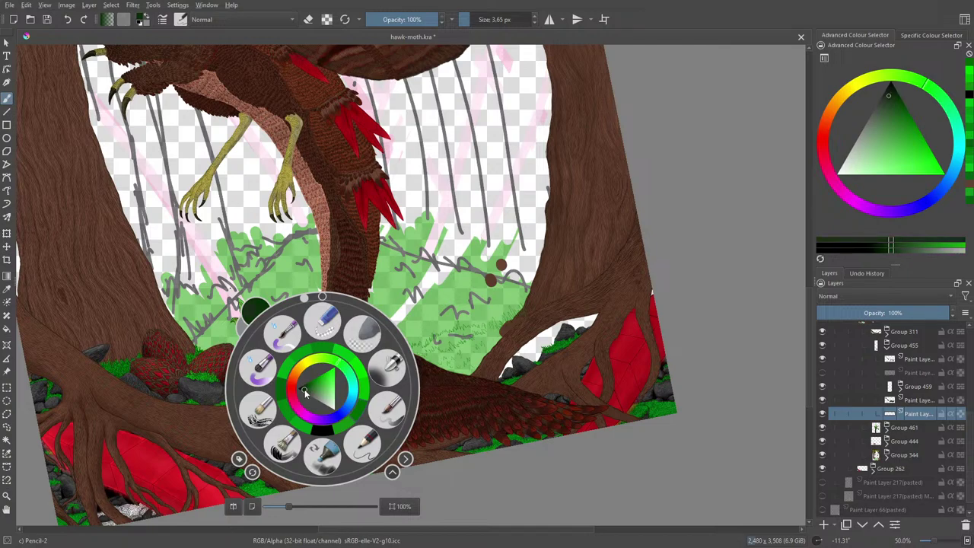
{"action": "left_click_drag", "start_coordinate": [305, 387], "coordinate": [292, 387]}
{"action": "left_click", "coordinate": [185, 124]}
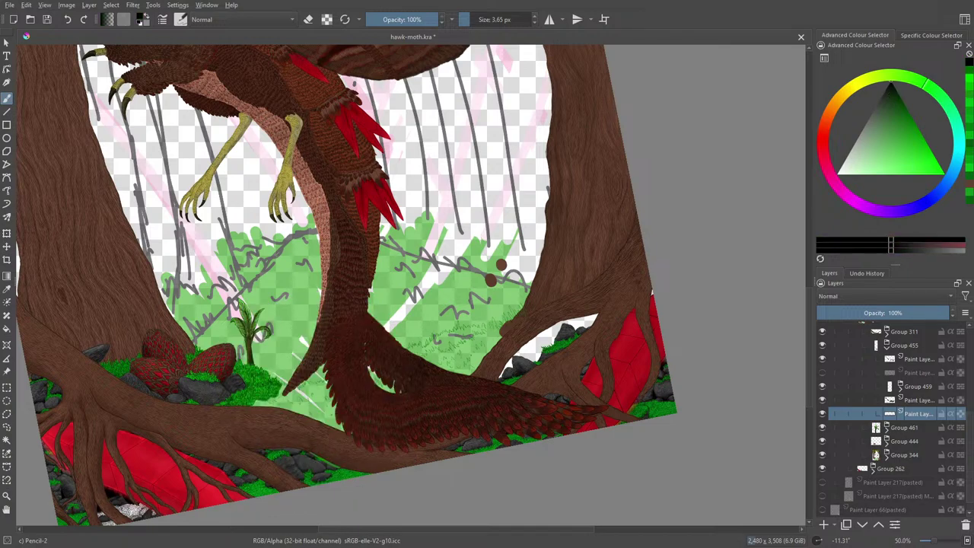
{"action": "left_click_drag", "start_coordinate": [443, 349], "coordinate": [460, 345]}
{"action": "left_click_drag", "start_coordinate": [428, 356], "coordinate": [437, 348]}
{"action": "left_click_drag", "start_coordinate": [484, 327], "coordinate": [476, 317]}
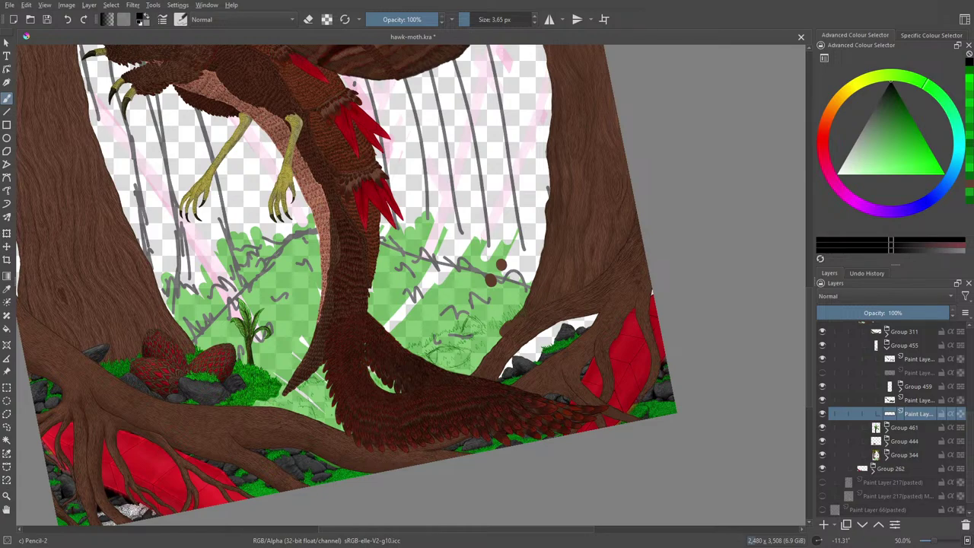
Sketch black rock outlines along the upper edge of the large root left of the tail feathers.
{"action": "left_click_drag", "start_coordinate": [294, 407], "coordinate": [310, 411]}
{"action": "left_click_drag", "start_coordinate": [935, 539], "coordinate": [942, 540]}
{"action": "left_click_drag", "start_coordinate": [811, 362], "coordinate": [822, 421]}
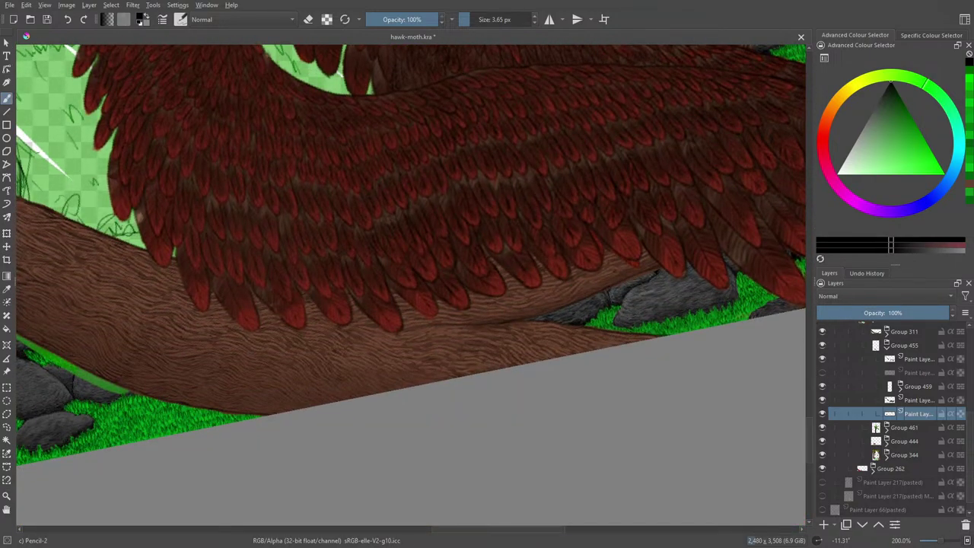
{"action": "left_click_drag", "start_coordinate": [455, 531], "coordinate": [363, 542]}
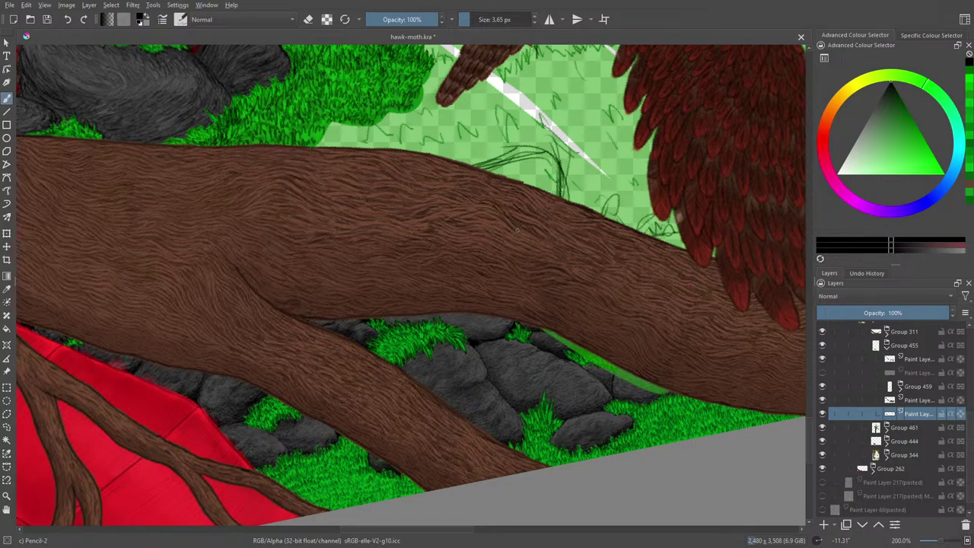
{"action": "left_click_drag", "start_coordinate": [550, 193], "coordinate": [551, 191]}
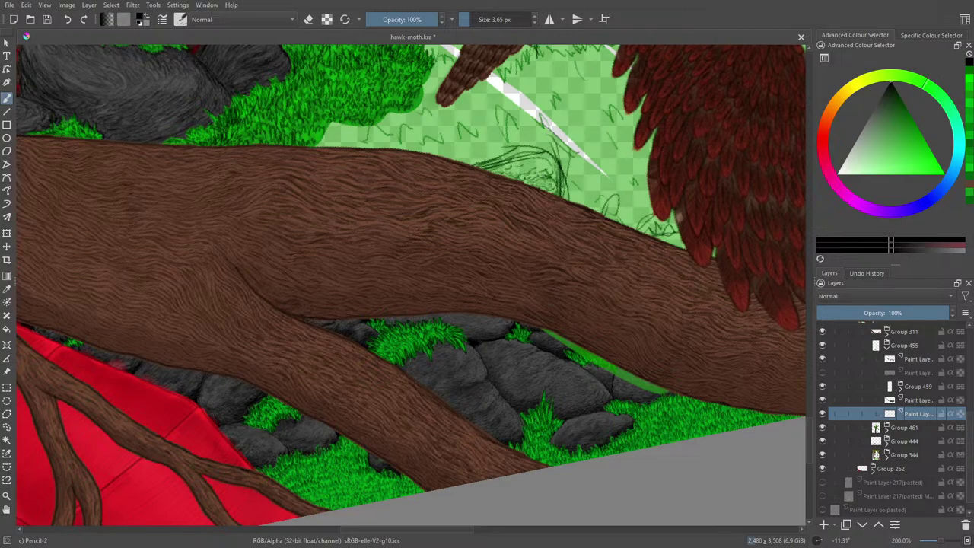
{"action": "left_click_drag", "start_coordinate": [528, 149], "coordinate": [468, 162]}
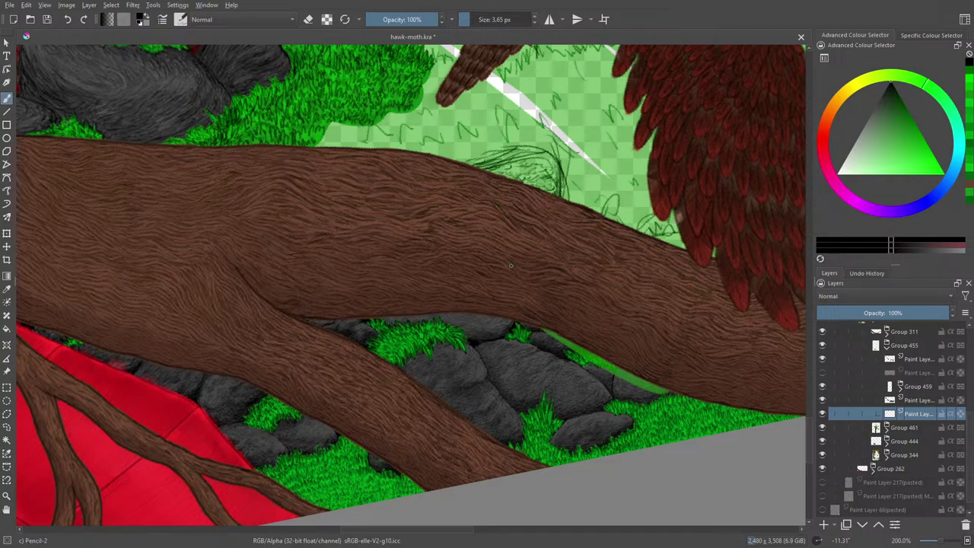
{"action": "mouse_move", "coordinate": [512, 151]}
{"action": "left_mouse_down"}
{"action": "mouse_move", "coordinate": [469, 161]}
{"action": "mouse_move", "coordinate": [464, 152]}
{"action": "mouse_move", "coordinate": [459, 163]}
{"action": "left_mouse_up"}
Sample the dark grey of the rocks under the root and add a new paint layer below the sketch layer.
{"action": "left_click", "coordinate": [7, 289]}
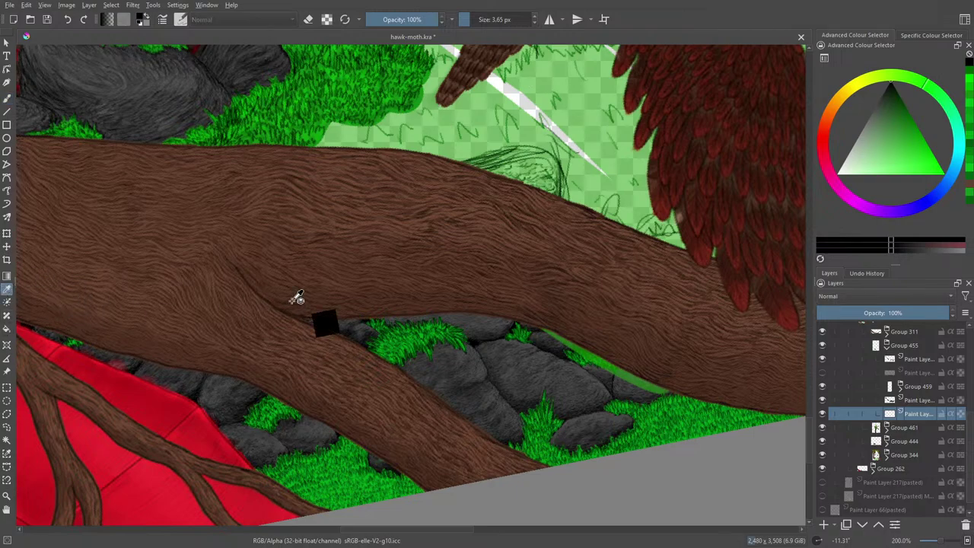
{"action": "left_click", "coordinate": [490, 311]}
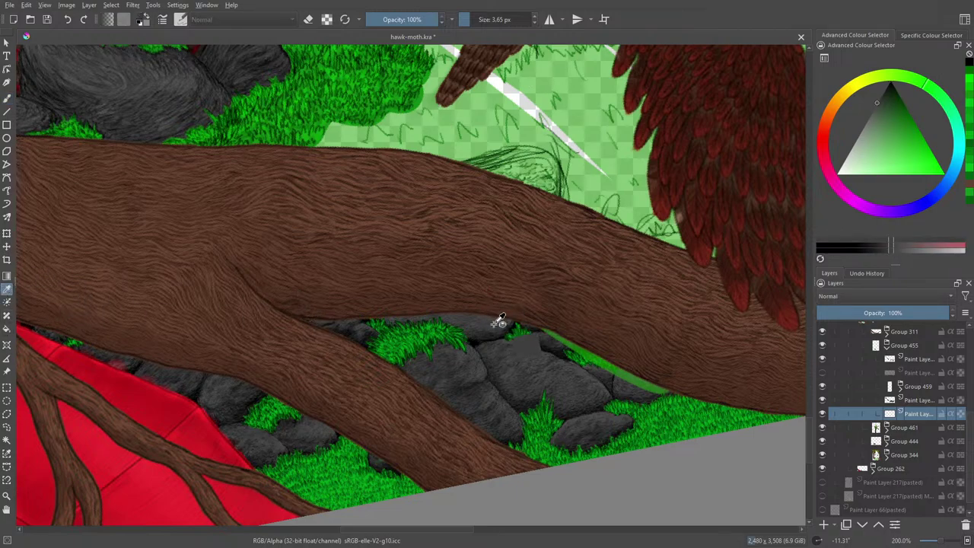
{"action": "left_click", "coordinate": [7, 98]}
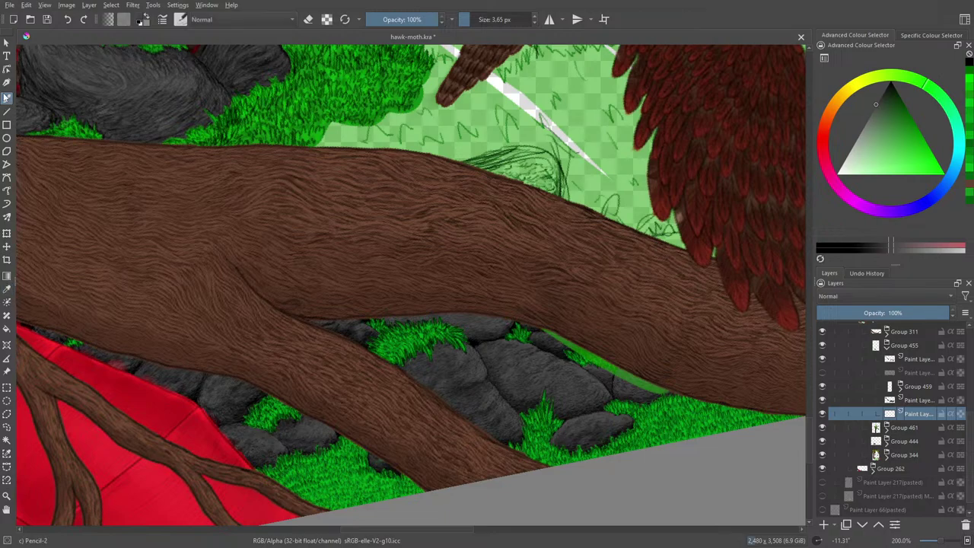
{"action": "left_click", "coordinate": [824, 523]}
{"action": "left_click", "coordinate": [862, 525]}
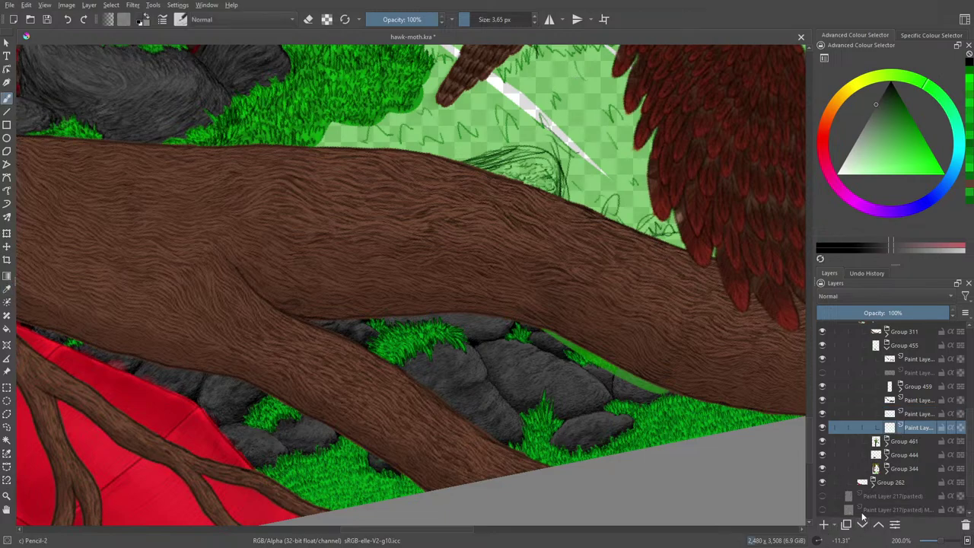
Fill the large sketched rock above the root with dark grey using the Basic-1 brush at 4.74 px.
{"action": "left_click_drag", "start_coordinate": [551, 164], "coordinate": [558, 182]}
{"action": "left_click", "coordinate": [181, 19]}
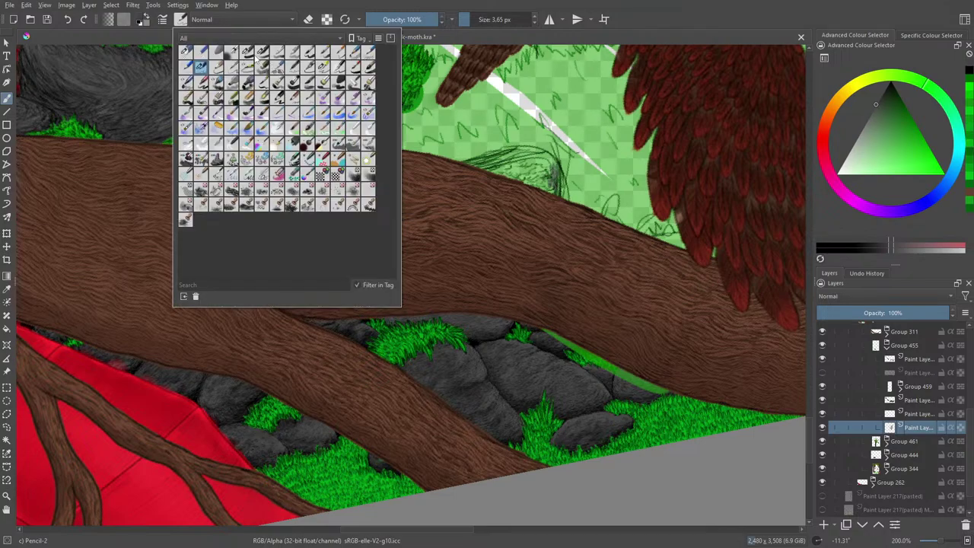
{"action": "left_click", "coordinate": [251, 58]}
{"action": "right_click", "coordinate": [530, 180]}
{"action": "left_click", "coordinate": [469, 83]}
{"action": "mouse_move", "coordinate": [542, 169]}
{"action": "left_mouse_down"}
{"action": "mouse_move", "coordinate": [551, 191]}
{"action": "mouse_move", "coordinate": [546, 161]}
{"action": "mouse_move", "coordinate": [532, 183]}
{"action": "mouse_move", "coordinate": [542, 159]}
{"action": "mouse_move", "coordinate": [525, 175]}
{"action": "mouse_move", "coordinate": [465, 157]}
{"action": "mouse_move", "coordinate": [554, 165]}
{"action": "mouse_move", "coordinate": [504, 169]}
{"action": "mouse_move", "coordinate": [530, 157]}
{"action": "mouse_move", "coordinate": [462, 172]}
{"action": "left_mouse_up"}
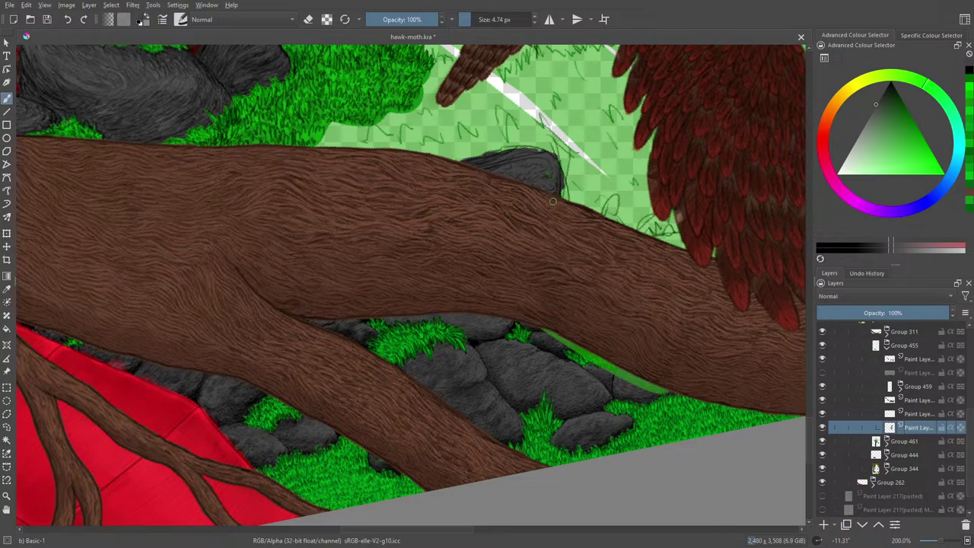
Fill the small sketched rocks beside the tail feathers and behind the tail tip with dark grey.
{"action": "mouse_move", "coordinate": [657, 220]}
{"action": "left_mouse_down"}
{"action": "mouse_move", "coordinate": [599, 212]}
{"action": "mouse_move", "coordinate": [614, 199]}
{"action": "mouse_move", "coordinate": [606, 208]}
{"action": "mouse_move", "coordinate": [615, 211]}
{"action": "mouse_move", "coordinate": [589, 223]}
{"action": "left_mouse_up"}
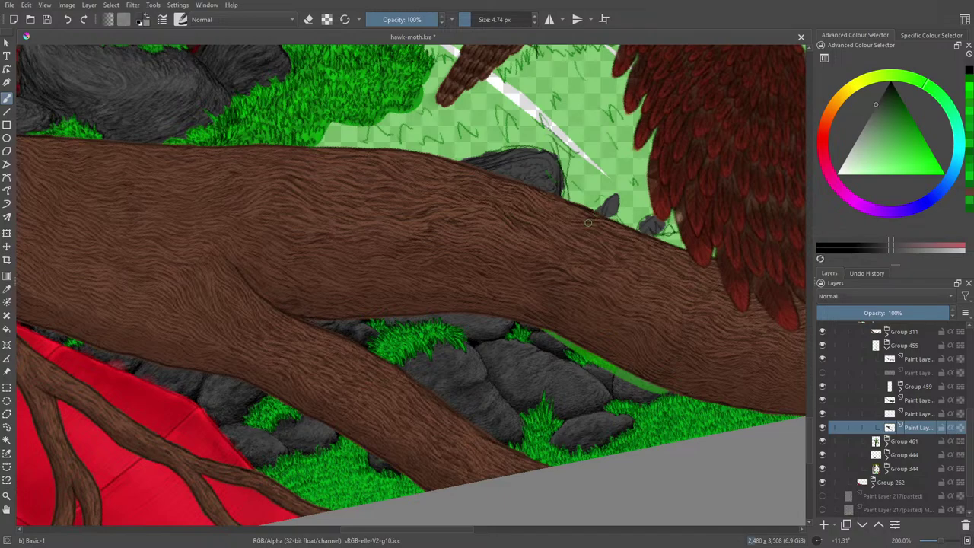
{"action": "scroll", "coordinate": [808, 404], "scroll_direction": "up", "scroll_amount": 5}
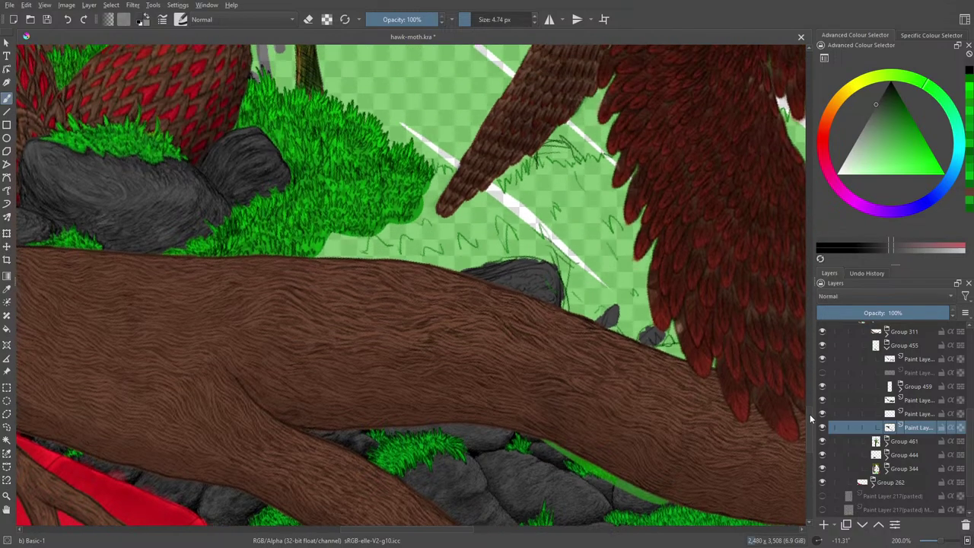
{"action": "mouse_move", "coordinate": [567, 186]}
{"action": "left_mouse_down"}
{"action": "mouse_move", "coordinate": [549, 195]}
{"action": "mouse_move", "coordinate": [565, 200]}
{"action": "mouse_move", "coordinate": [540, 196]}
{"action": "mouse_move", "coordinate": [577, 195]}
{"action": "mouse_move", "coordinate": [537, 204]}
{"action": "mouse_move", "coordinate": [562, 203]}
{"action": "left_mouse_up"}
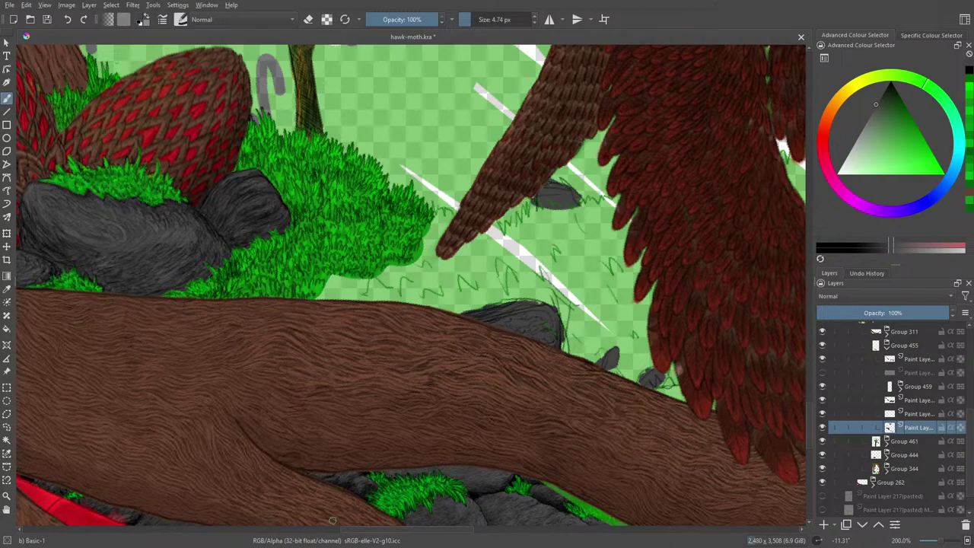
Fill the two large sketched rocks in the grass between the tail and the right tree with dark grey.
{"action": "left_click_drag", "start_coordinate": [364, 530], "coordinate": [476, 524]}
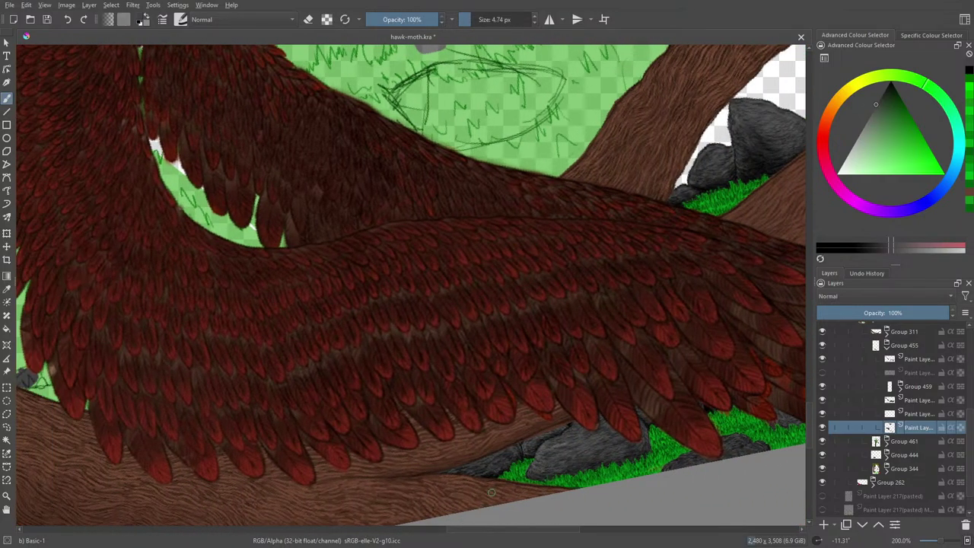
{"action": "left_click_drag", "start_coordinate": [811, 423], "coordinate": [808, 395]}
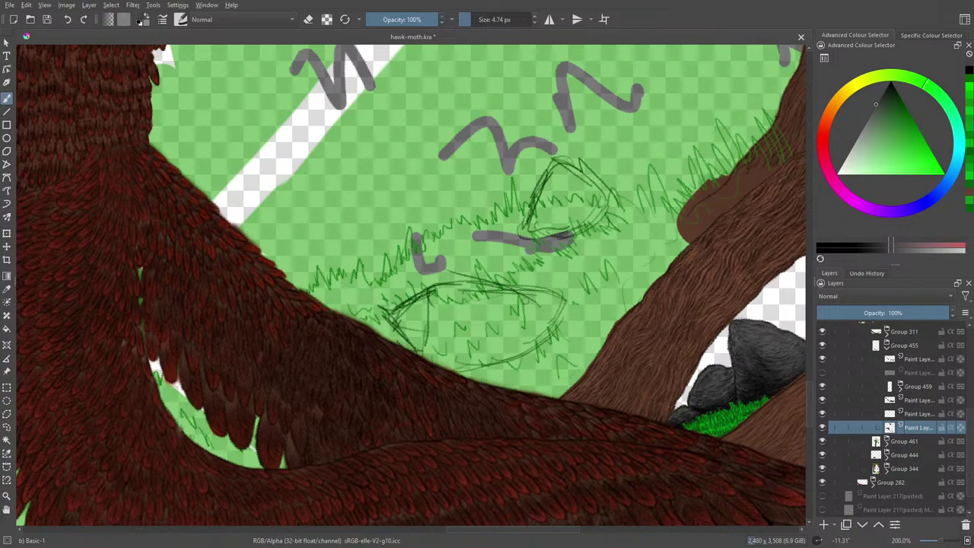
{"action": "mouse_move", "coordinate": [548, 295]}
{"action": "left_mouse_down"}
{"action": "mouse_move", "coordinate": [398, 308]}
{"action": "mouse_move", "coordinate": [426, 347]}
{"action": "mouse_move", "coordinate": [475, 355]}
{"action": "mouse_move", "coordinate": [530, 346]}
{"action": "mouse_move", "coordinate": [563, 309]}
{"action": "mouse_move", "coordinate": [468, 351]}
{"action": "mouse_move", "coordinate": [430, 327]}
{"action": "mouse_move", "coordinate": [465, 316]}
{"action": "mouse_move", "coordinate": [422, 313]}
{"action": "mouse_move", "coordinate": [457, 339]}
{"action": "mouse_move", "coordinate": [540, 301]}
{"action": "mouse_move", "coordinate": [449, 285]}
{"action": "mouse_move", "coordinate": [424, 297]}
{"action": "mouse_move", "coordinate": [457, 309]}
{"action": "mouse_move", "coordinate": [405, 320]}
{"action": "mouse_move", "coordinate": [443, 354]}
{"action": "mouse_move", "coordinate": [541, 330]}
{"action": "mouse_move", "coordinate": [456, 367]}
{"action": "mouse_move", "coordinate": [395, 317]}
{"action": "mouse_move", "coordinate": [411, 344]}
{"action": "mouse_move", "coordinate": [533, 289]}
{"action": "mouse_move", "coordinate": [543, 299]}
{"action": "left_mouse_up"}
{"action": "mouse_move", "coordinate": [545, 184]}
{"action": "left_mouse_down"}
{"action": "mouse_move", "coordinate": [533, 227]}
{"action": "mouse_move", "coordinate": [565, 169]}
{"action": "mouse_move", "coordinate": [554, 225]}
{"action": "mouse_move", "coordinate": [569, 226]}
{"action": "left_mouse_up"}
{"action": "mouse_move", "coordinate": [590, 178]}
{"action": "left_mouse_down"}
{"action": "mouse_move", "coordinate": [598, 220]}
{"action": "mouse_move", "coordinate": [545, 232]}
{"action": "mouse_move", "coordinate": [585, 206]}
{"action": "mouse_move", "coordinate": [584, 175]}
{"action": "mouse_move", "coordinate": [562, 162]}
{"action": "mouse_move", "coordinate": [527, 217]}
{"action": "mouse_move", "coordinate": [547, 228]}
{"action": "left_mouse_up"}
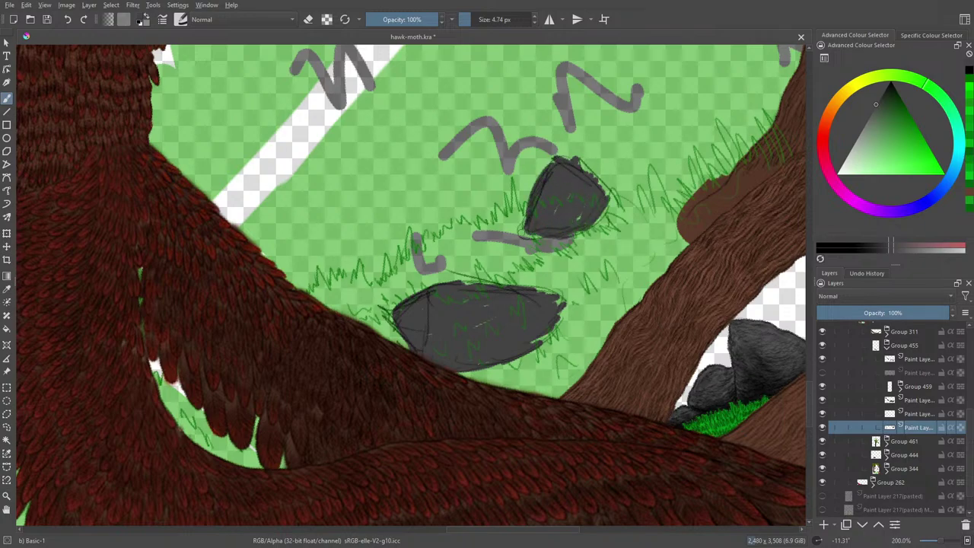
Examine how the new rocks look within the whole illustration and the forest floor.
{"action": "left_click_drag", "start_coordinate": [942, 540], "coordinate": [928, 540]}
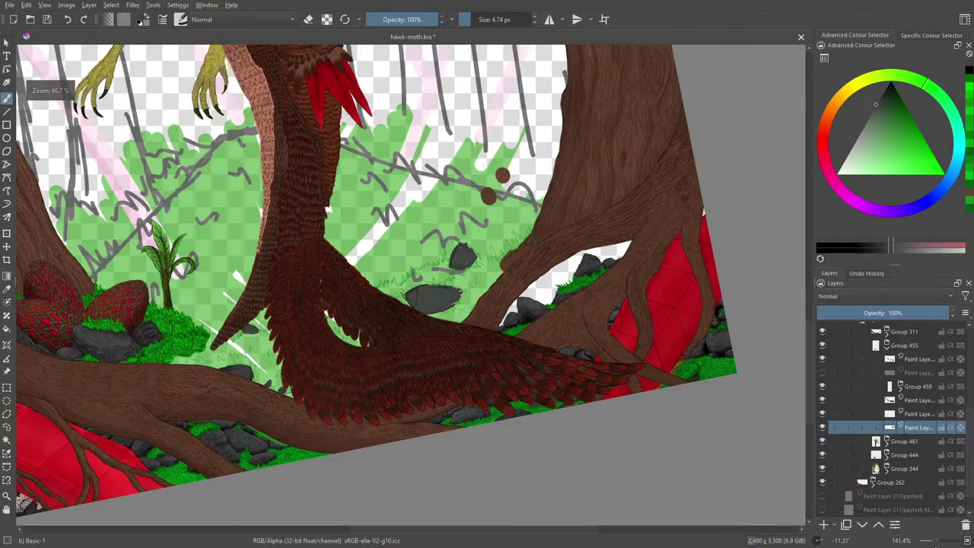
{"action": "key", "text": "plus"}
{"action": "key", "text": "plus"}
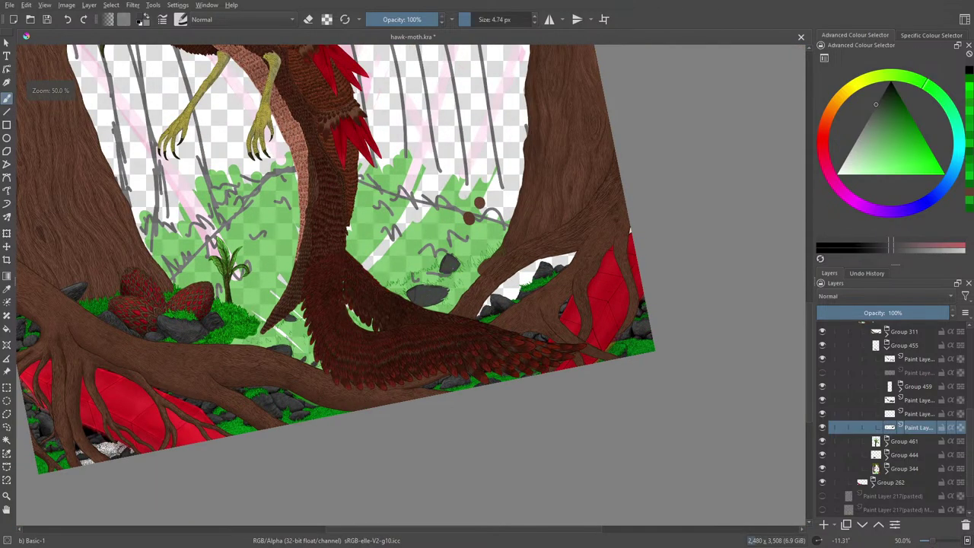
{"action": "key", "text": "minus"}
{"action": "key", "text": "minus"}
{"action": "key", "text": "minus"}
{"action": "key", "text": "plus"}
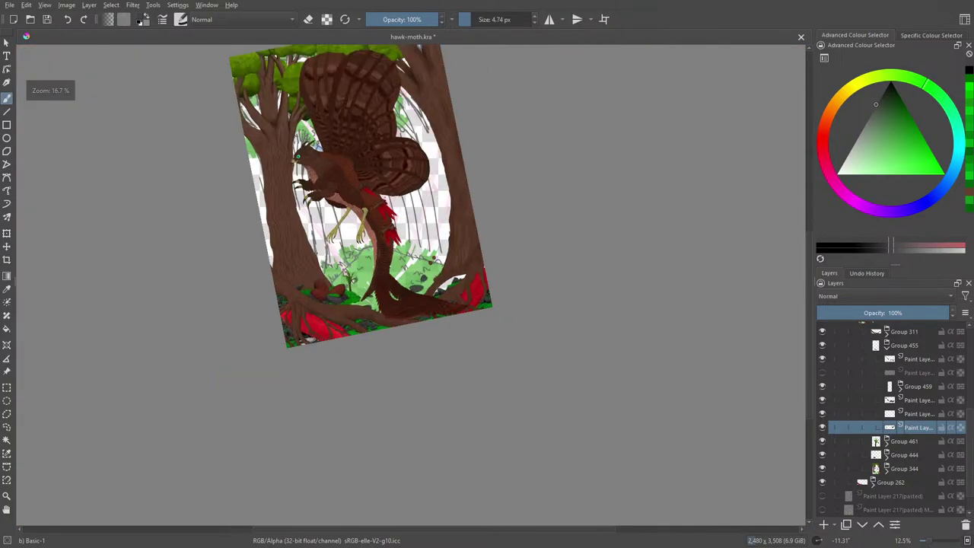
{"action": "key", "text": "plus"}
{"action": "key", "text": "plus"}
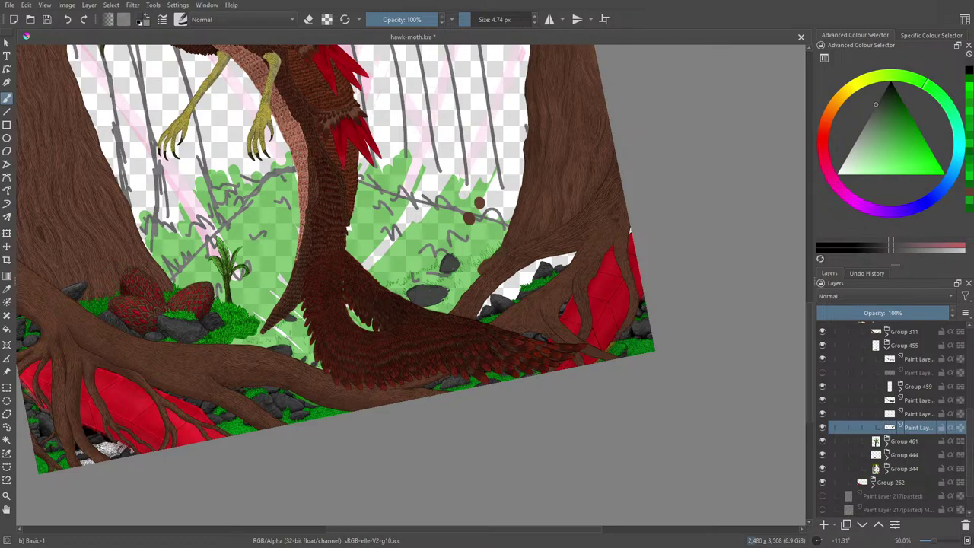
Change the brush colour to light grey and dab it in the grass next to the right tree's root.
{"action": "right_click", "coordinate": [216, 371]}
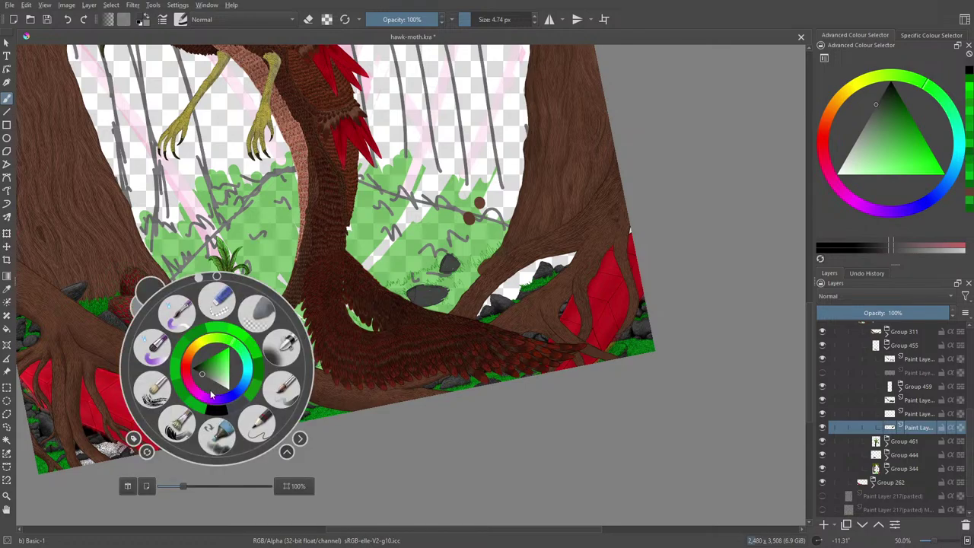
{"action": "left_click_drag", "start_coordinate": [203, 375], "coordinate": [217, 383]}
{"action": "right_click", "coordinate": [203, 350]}
{"action": "right_click", "coordinate": [186, 206]}
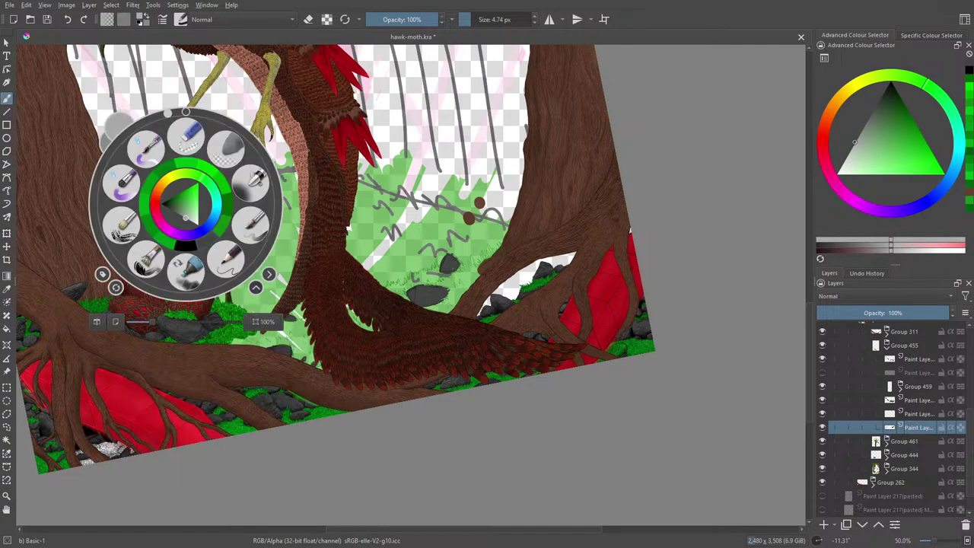
{"action": "right_click", "coordinate": [187, 206]}
{"action": "left_click", "coordinate": [483, 252]}
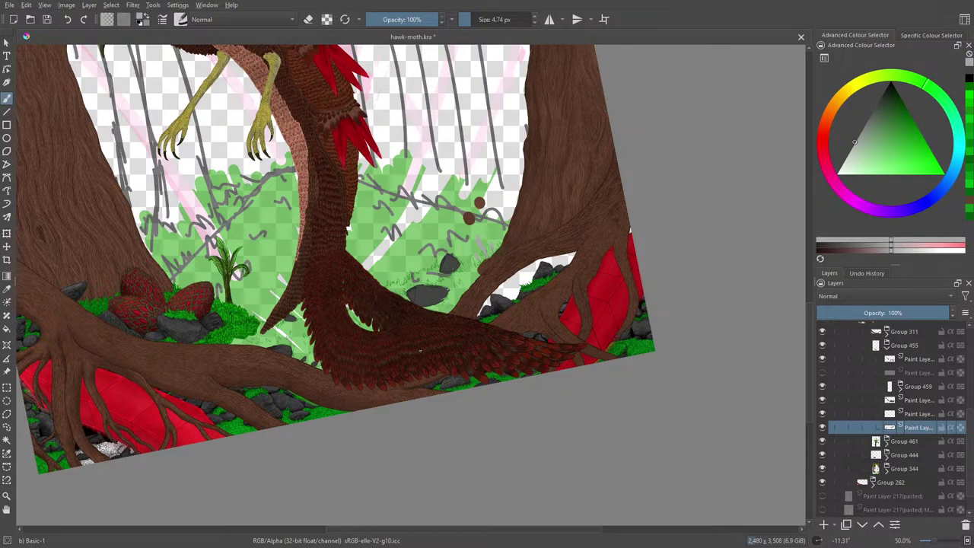
Change the brush colour to dark red and paint three small spots in the grass near the right tree's root.
{"action": "right_click", "coordinate": [447, 228]}
{"action": "left_click", "coordinate": [446, 242]}
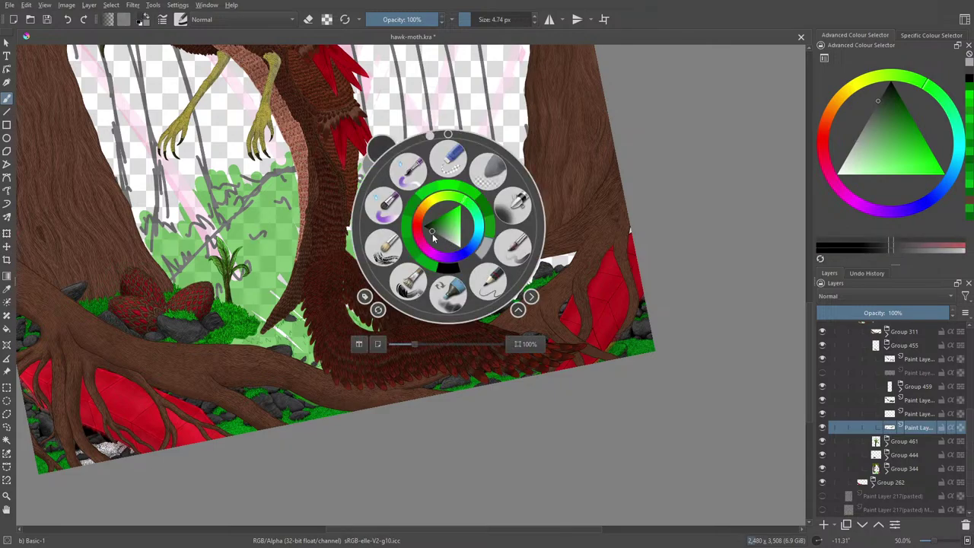
{"action": "left_click", "coordinate": [417, 232]}
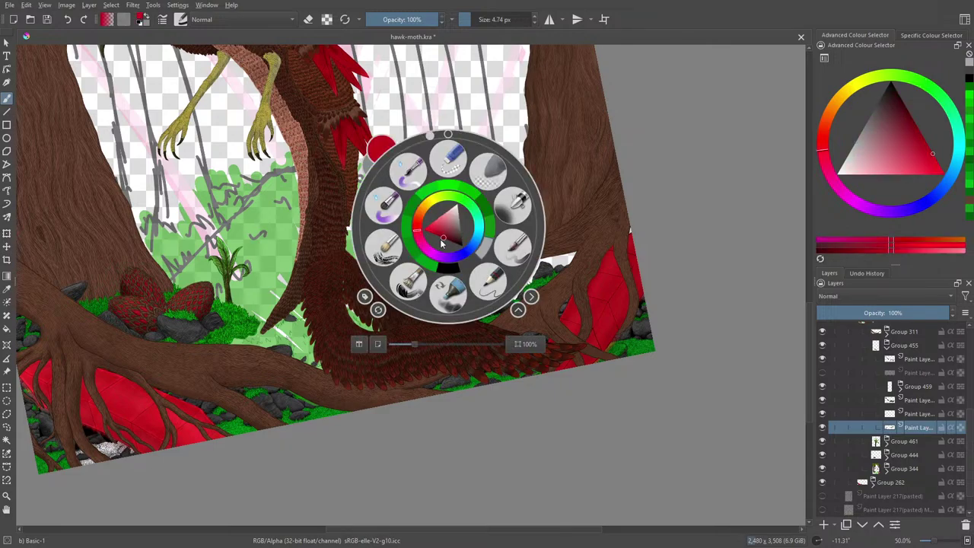
{"action": "left_click", "coordinate": [440, 238]}
{"action": "left_click", "coordinate": [369, 93]}
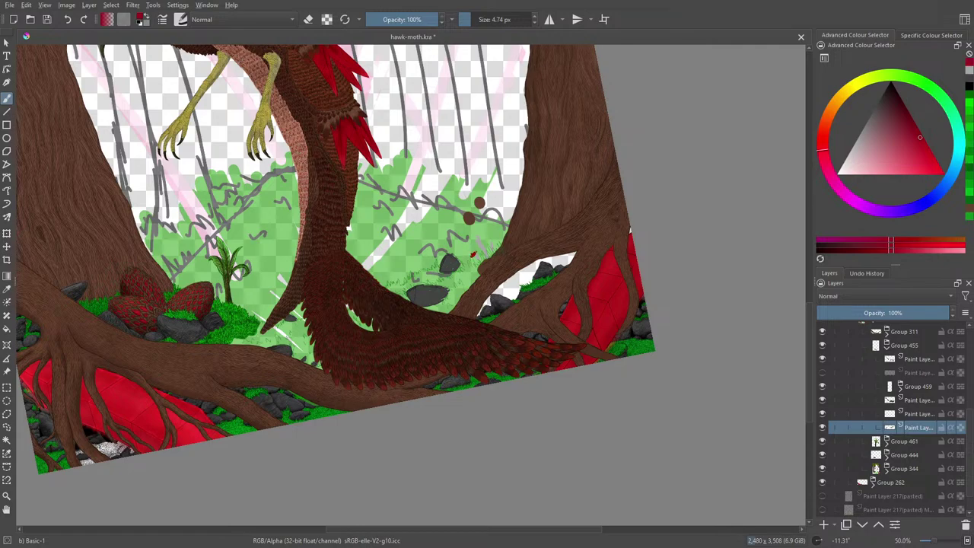
{"action": "left_click_drag", "start_coordinate": [476, 244], "coordinate": [472, 242]}
Change the brush colour to dark brown and paint a small branching plant stem between the tail and the rocks.
{"action": "right_click", "coordinate": [361, 290]}
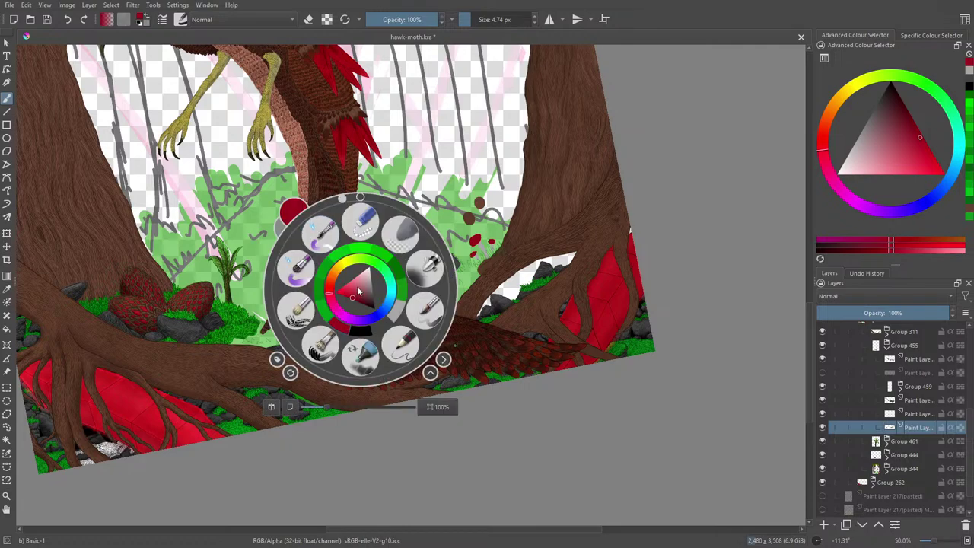
{"action": "left_click", "coordinate": [331, 276]}
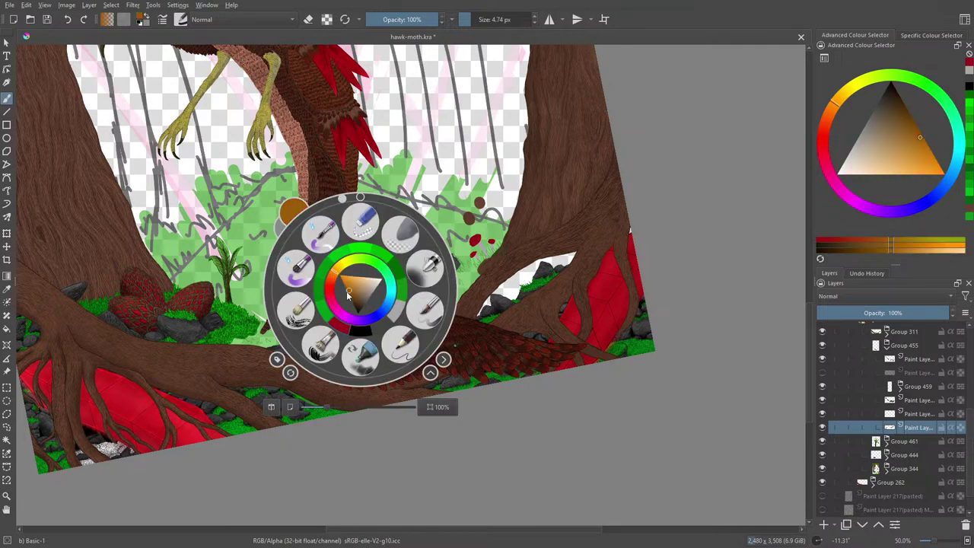
{"action": "left_click", "coordinate": [351, 299]}
{"action": "right_click", "coordinate": [337, 244]}
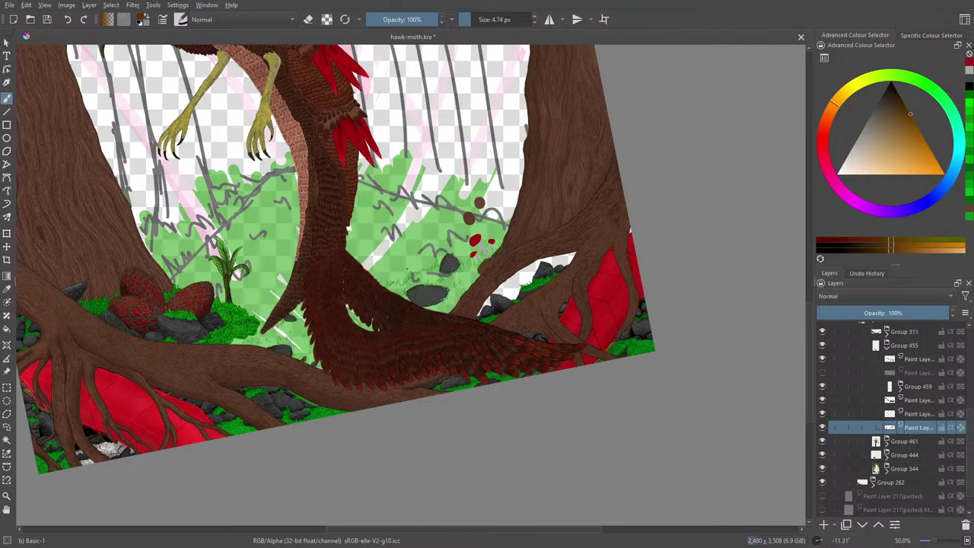
{"action": "mouse_move", "coordinate": [400, 268]}
{"action": "left_mouse_down"}
{"action": "mouse_move", "coordinate": [406, 277]}
{"action": "mouse_move", "coordinate": [399, 266]}
{"action": "left_mouse_up"}
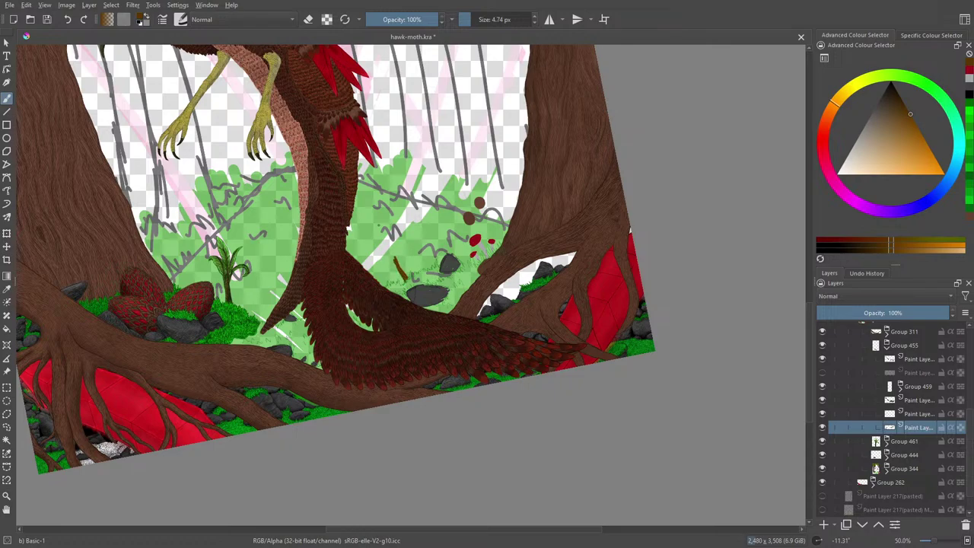
{"action": "left_click_drag", "start_coordinate": [396, 267], "coordinate": [377, 252]}
Change the brush colour to yellow-green, paint leaves on the small brown stem, and refine them with the Eraser Circle brush at 11.22 px.
{"action": "right_click", "coordinate": [397, 242]}
{"action": "left_click_drag", "start_coordinate": [372, 222], "coordinate": [387, 208]}
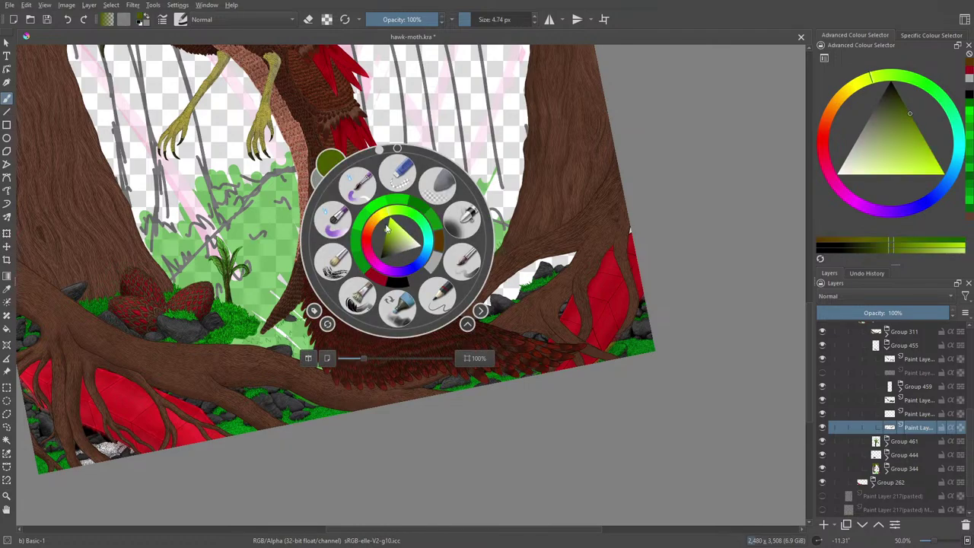
{"action": "left_click", "coordinate": [385, 228]}
{"action": "right_click", "coordinate": [385, 230]}
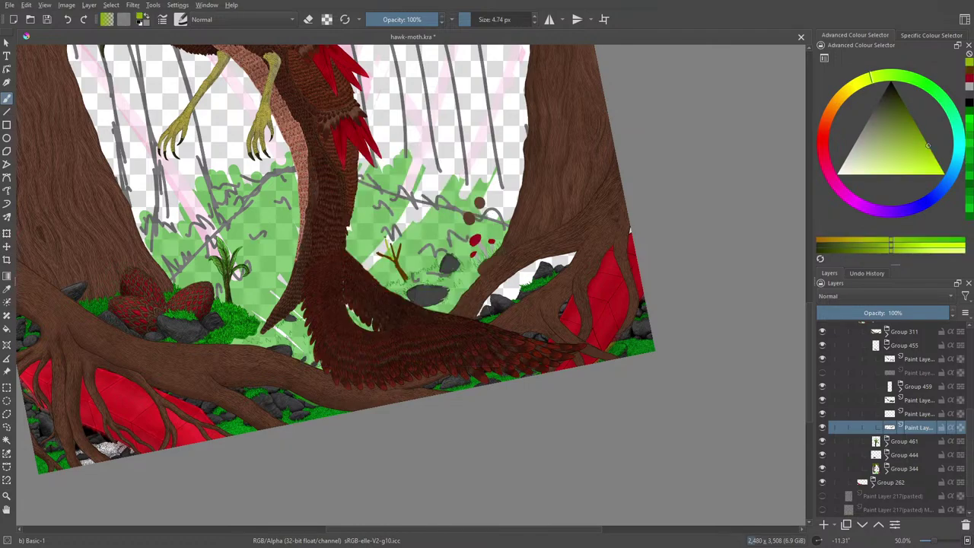
{"action": "left_click_drag", "start_coordinate": [387, 249], "coordinate": [389, 230]}
{"action": "left_click_drag", "start_coordinate": [390, 229], "coordinate": [395, 238]}
{"action": "mouse_move", "coordinate": [390, 242]}
{"action": "left_mouse_down"}
{"action": "mouse_move", "coordinate": [391, 232]}
{"action": "mouse_move", "coordinate": [391, 249]}
{"action": "mouse_move", "coordinate": [397, 241]}
{"action": "left_mouse_up"}
{"action": "mouse_move", "coordinate": [385, 253]}
{"action": "left_mouse_down"}
{"action": "mouse_move", "coordinate": [372, 264]}
{"action": "mouse_move", "coordinate": [389, 255]}
{"action": "left_mouse_up"}
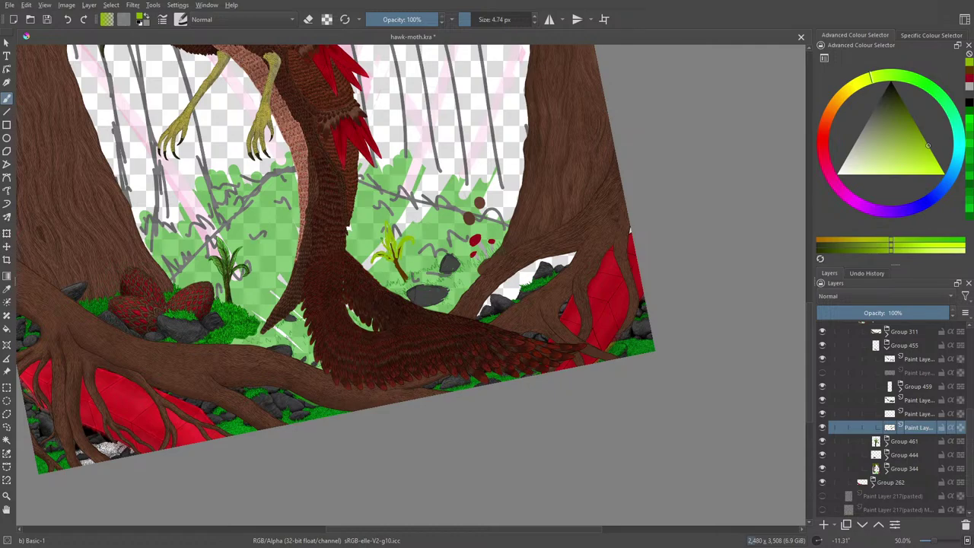
{"action": "left_click_drag", "start_coordinate": [391, 247], "coordinate": [396, 253]}
{"action": "key", "text": "e"}
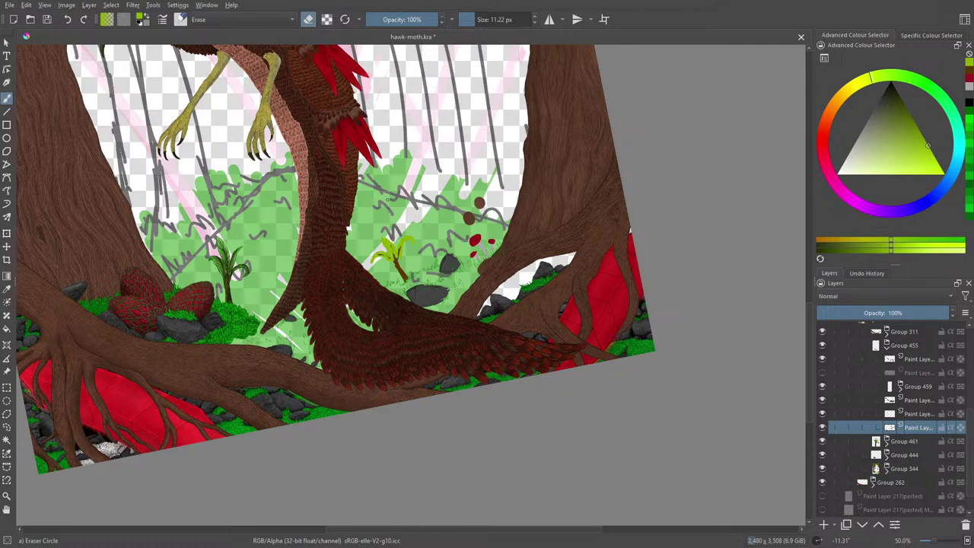
{"action": "key", "text": "slash"}
Reset the canvas rotation to 0° with the forest floor in view.
{"action": "left_click_drag", "start_coordinate": [347, 530], "coordinate": [266, 542]}
{"action": "right_click", "coordinate": [251, 384]}
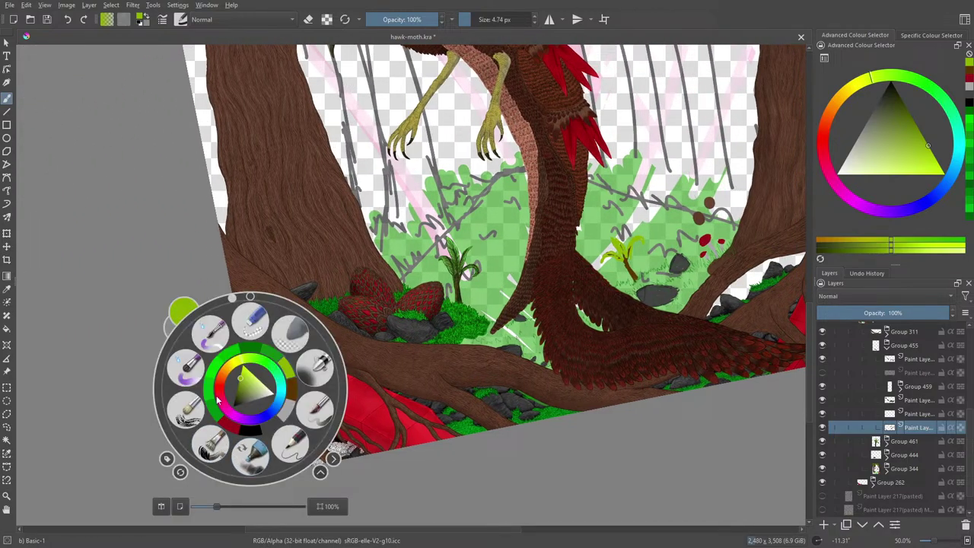
{"action": "left_click", "coordinate": [251, 305]}
{"action": "left_click", "coordinate": [382, 307]}
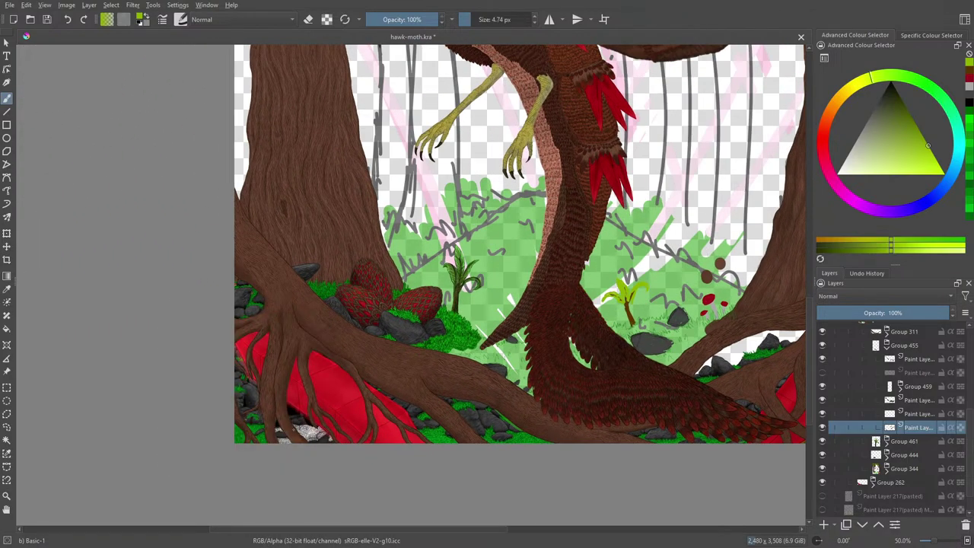
Expand Group 344 and inspect the hidden layers in its nested groups by switching their visibility on and off.
{"action": "left_click", "coordinate": [887, 469]}
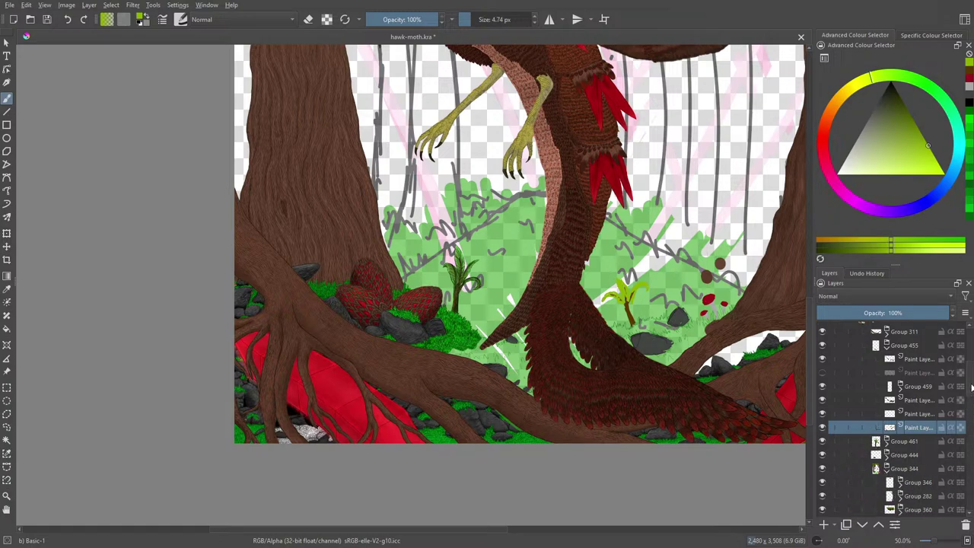
{"action": "left_click_drag", "start_coordinate": [972, 386], "coordinate": [973, 424]}
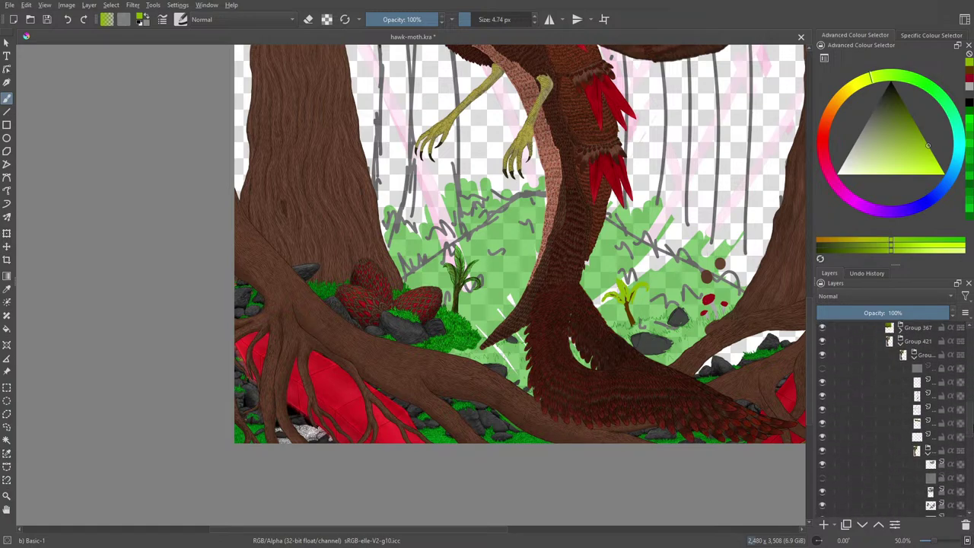
{"action": "left_click", "coordinate": [823, 369]}
{"action": "left_click", "coordinate": [823, 369]}
{"action": "left_click", "coordinate": [823, 478]}
{"action": "left_click", "coordinate": [823, 478]}
{"action": "scroll", "coordinate": [972, 431], "scroll_direction": "down", "scroll_amount": 1}
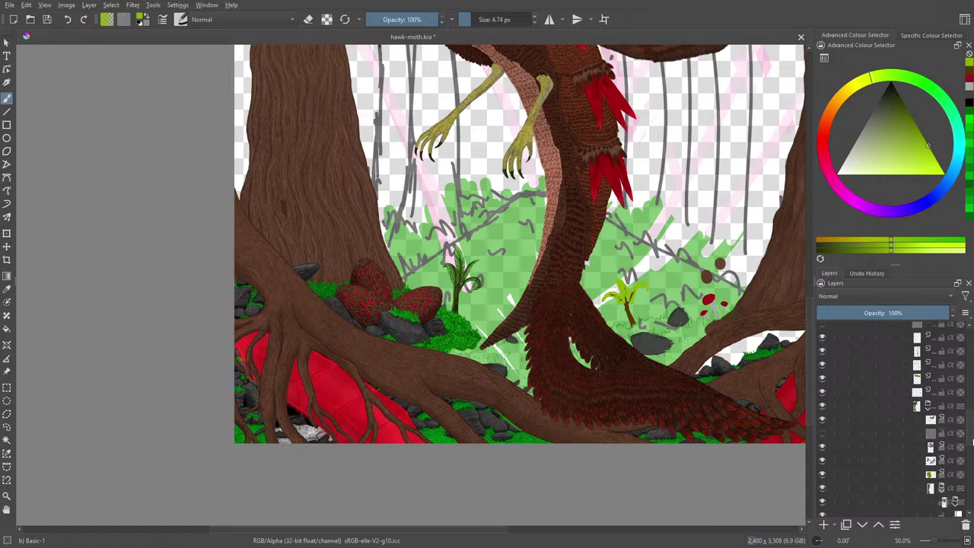
{"action": "scroll", "coordinate": [972, 431], "scroll_direction": "down", "scroll_amount": 5}
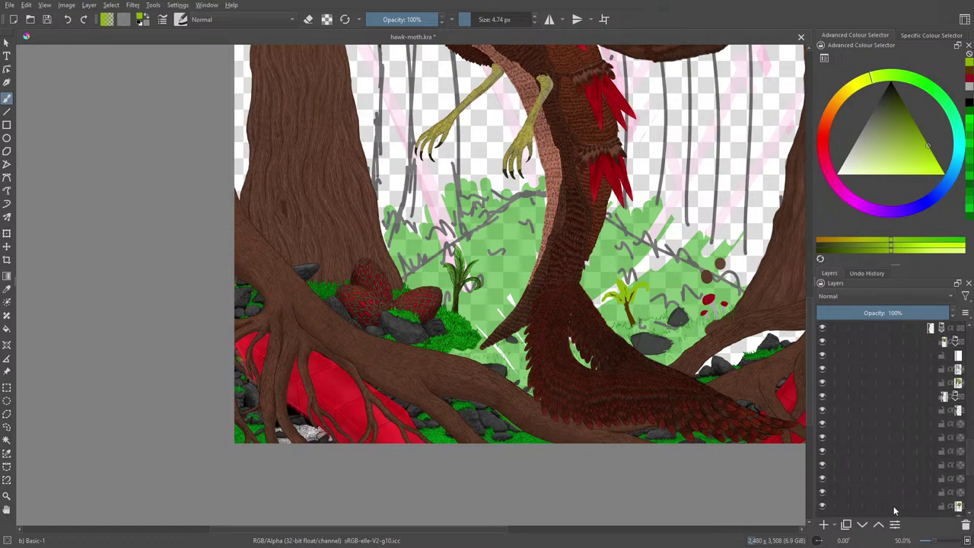
{"action": "scroll", "coordinate": [971, 466], "scroll_direction": "down", "scroll_amount": 3}
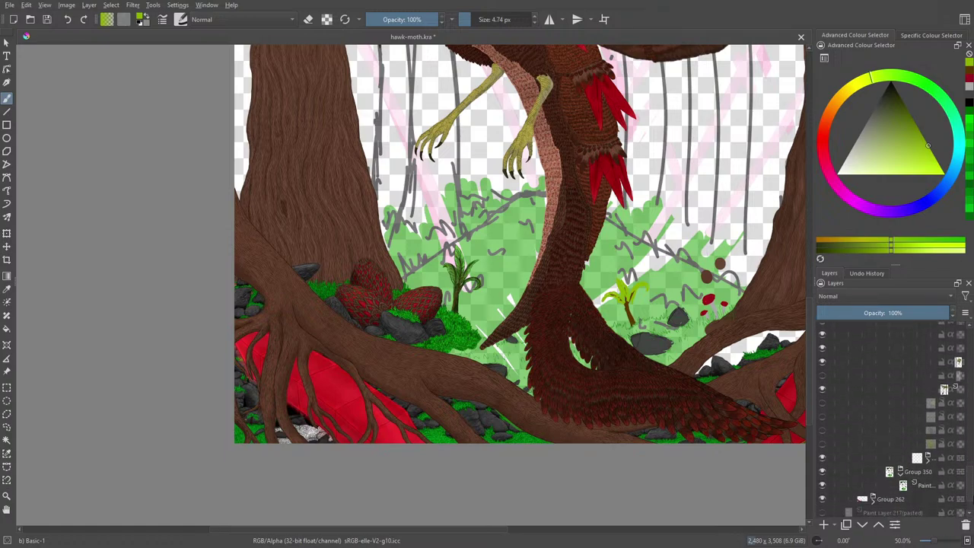
Inspect the hidden layers at the bottom of Group 421's nested group and Paint Layer 217(pasted) by switching their visibility on and off.
{"action": "left_click", "coordinate": [823, 441]}
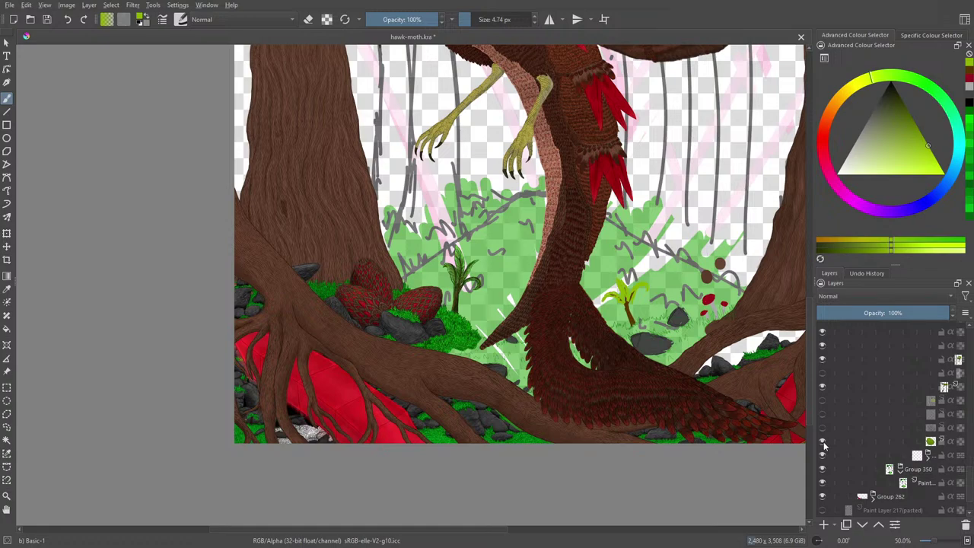
{"action": "left_click", "coordinate": [823, 442]}
{"action": "left_click", "coordinate": [823, 510]}
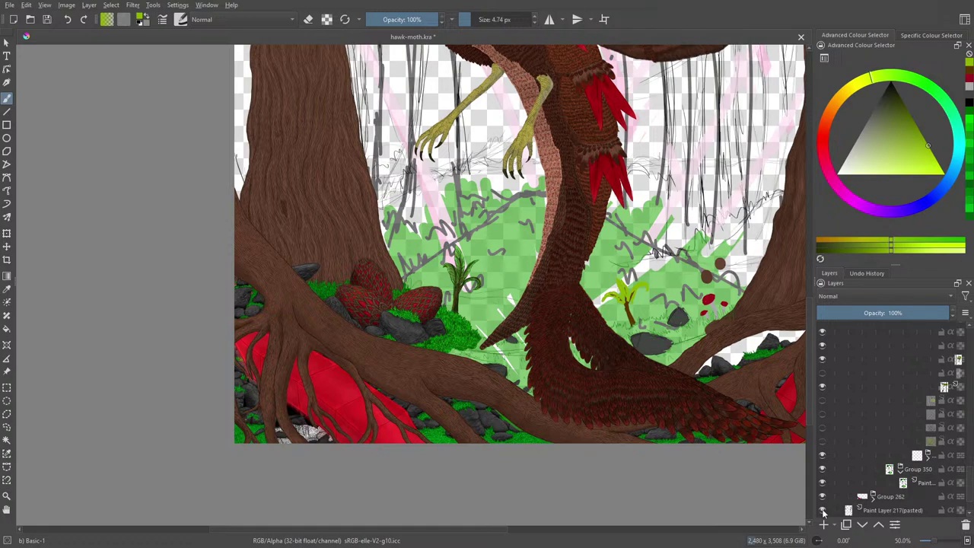
{"action": "left_click", "coordinate": [823, 510]}
{"action": "left_click", "coordinate": [823, 443]}
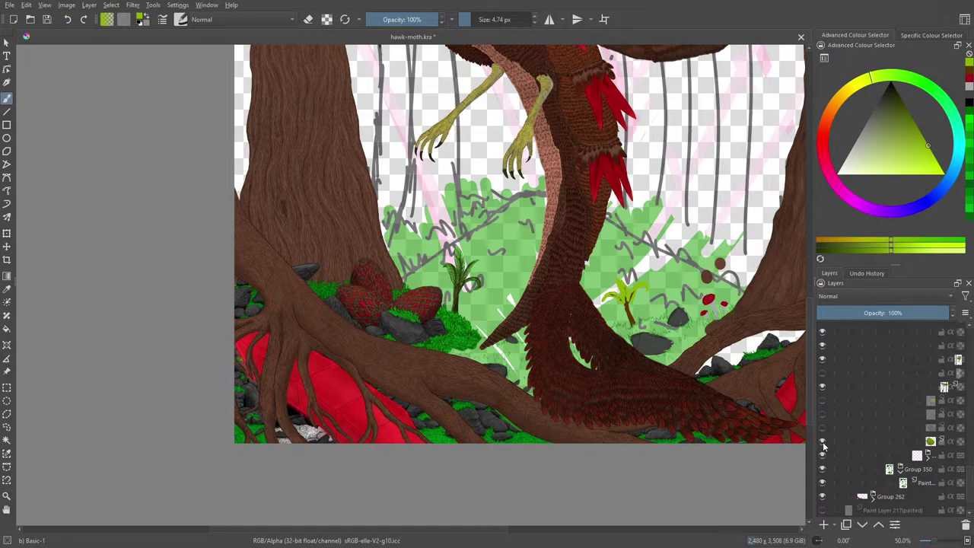
{"action": "left_click", "coordinate": [823, 442]}
{"action": "left_click", "coordinate": [824, 428]}
{"action": "left_click", "coordinate": [824, 429]}
{"action": "left_click", "coordinate": [823, 416]}
{"action": "left_click", "coordinate": [823, 416]}
{"action": "left_click", "coordinate": [824, 402]}
{"action": "left_click", "coordinate": [823, 402]}
{"action": "left_click", "coordinate": [823, 386]}
Inspect the large tree trunk's nested group inside Group 421 and its hidden layer by switching their visibility on and off.
{"action": "scroll", "coordinate": [967, 479], "scroll_direction": "up", "scroll_amount": 3}
{"action": "scroll", "coordinate": [965, 469], "scroll_direction": "up", "scroll_amount": 5}
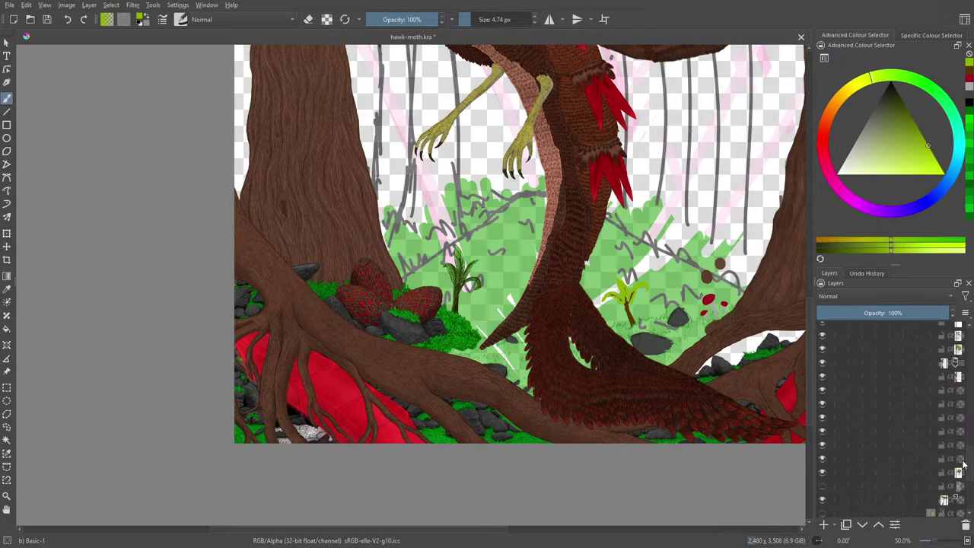
{"action": "scroll", "coordinate": [958, 449], "scroll_direction": "up", "scroll_amount": 4}
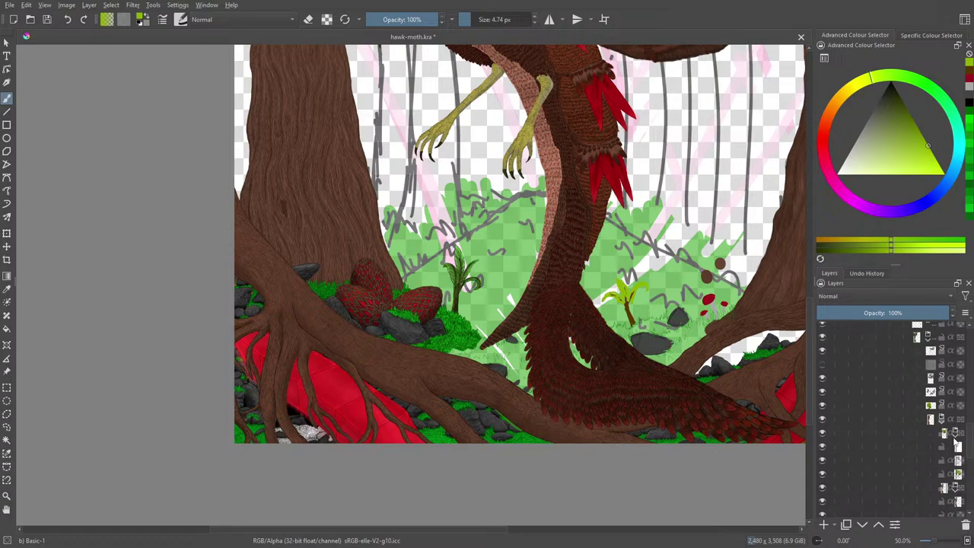
{"action": "left_click", "coordinate": [823, 419]}
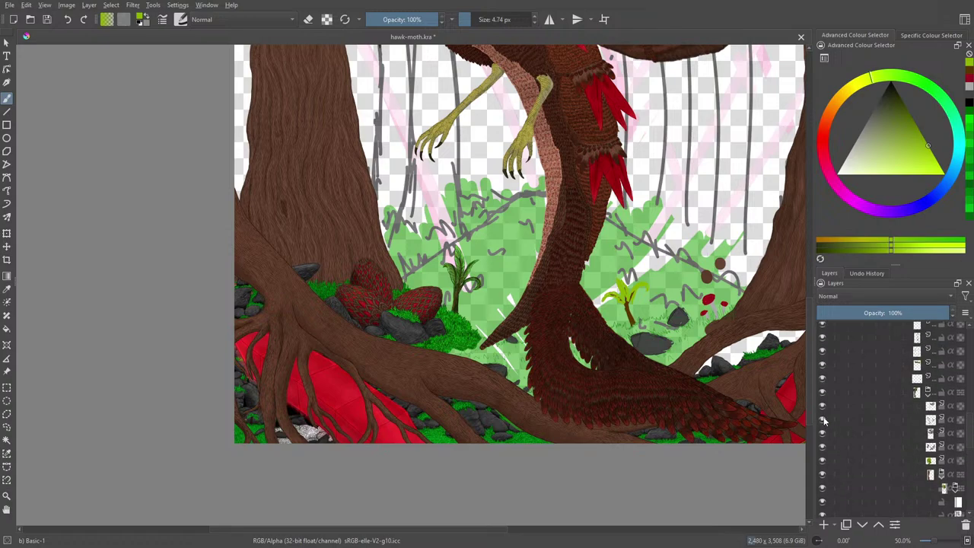
{"action": "left_click", "coordinate": [823, 421]}
{"action": "left_click", "coordinate": [824, 392]}
{"action": "left_click", "coordinate": [823, 393]}
{"action": "left_click", "coordinate": [825, 395]}
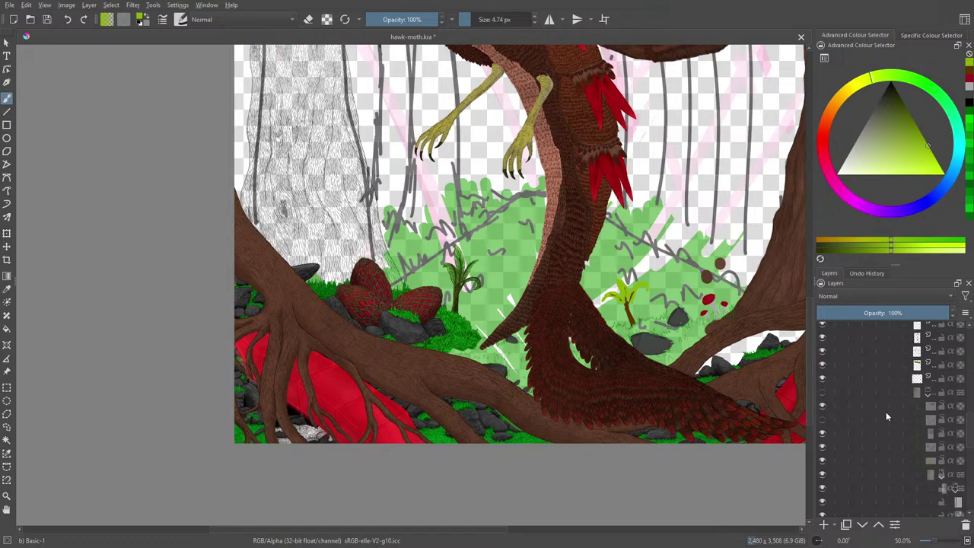
{"action": "scroll", "coordinate": [971, 432], "scroll_direction": "up", "scroll_amount": 1}
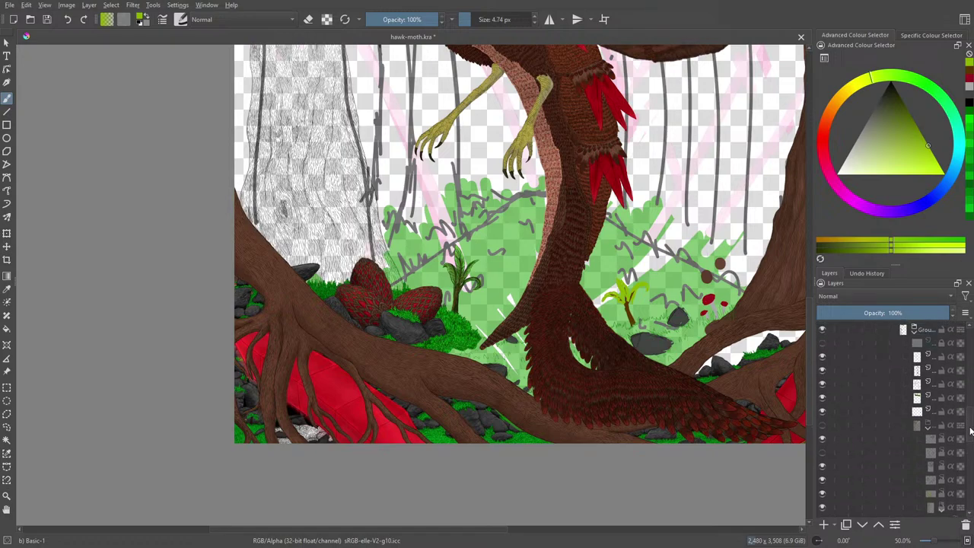
{"action": "left_click", "coordinate": [823, 427]}
{"action": "scroll", "coordinate": [972, 442], "scroll_direction": "up", "scroll_amount": 3}
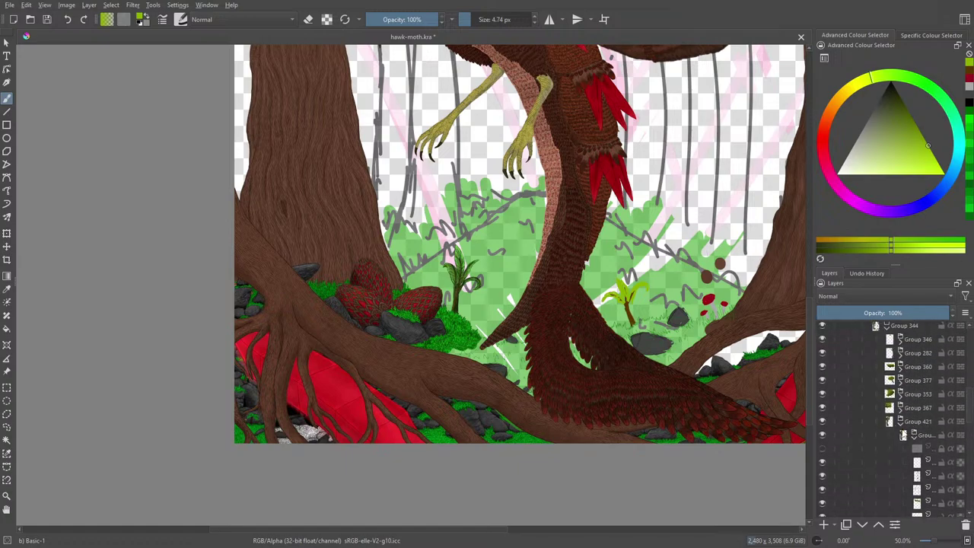
Collapse Group 421 and check the contents of Groups 421, 350 and 262 by switching their visibility on and off.
{"action": "left_click", "coordinate": [900, 423]}
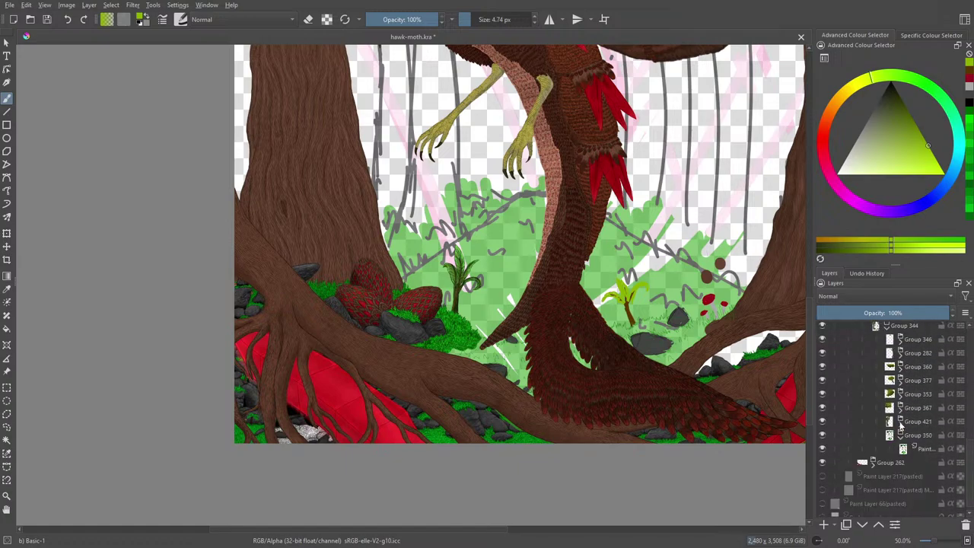
{"action": "left_click", "coordinate": [823, 421]}
{"action": "left_click", "coordinate": [822, 421]}
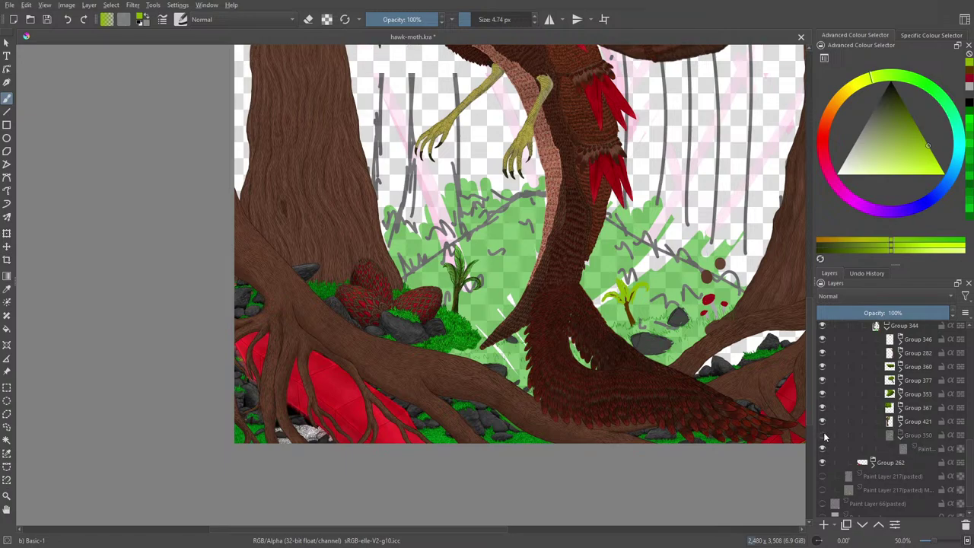
{"action": "left_click", "coordinate": [823, 435]}
{"action": "left_click", "coordinate": [824, 436]}
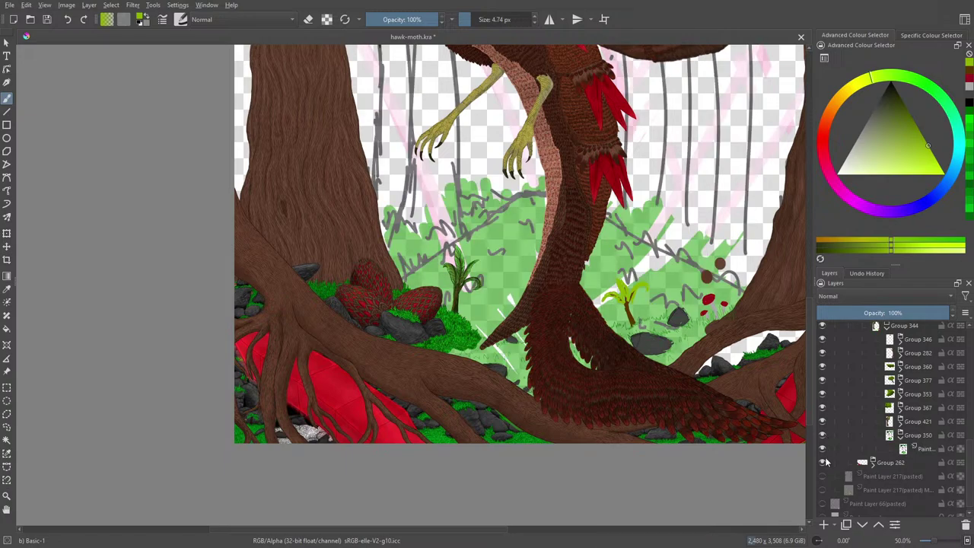
{"action": "left_click", "coordinate": [823, 463]}
{"action": "left_click", "coordinate": [824, 463]}
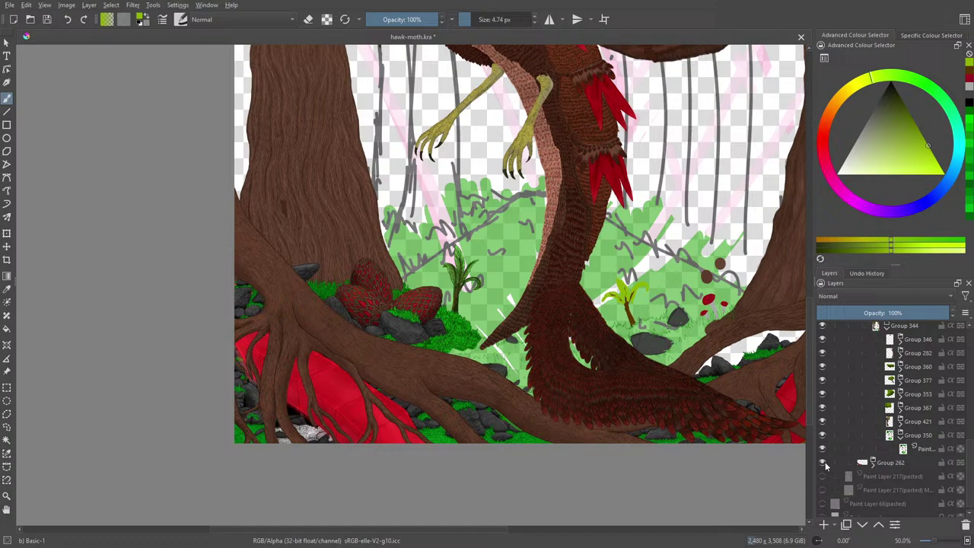
Expand Group 262, check its hidden Paint Layer 263, and make Paint Layers 272 and 273 visible.
{"action": "left_click", "coordinate": [874, 462]}
{"action": "left_click_drag", "start_coordinate": [971, 461], "coordinate": [972, 475]}
{"action": "scroll", "coordinate": [883, 441], "scroll_direction": "down", "scroll_amount": 2}
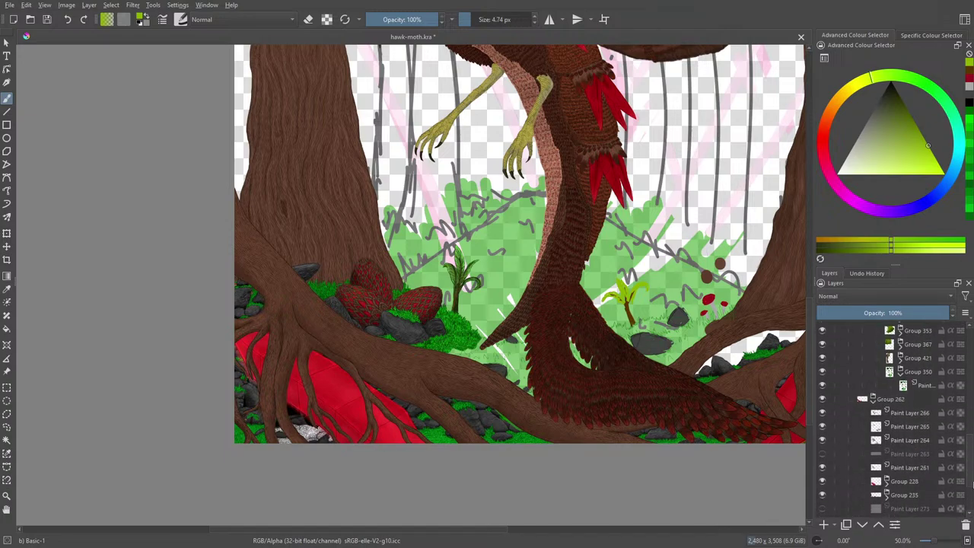
{"action": "left_click", "coordinate": [823, 446]}
{"action": "left_click", "coordinate": [823, 446]}
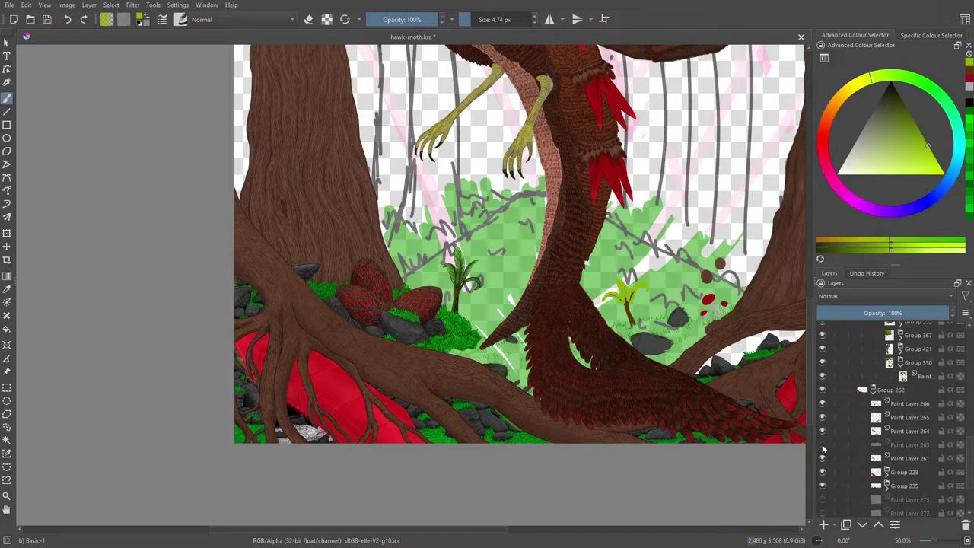
{"action": "left_click", "coordinate": [823, 511]}
{"action": "left_click", "coordinate": [823, 513]}
{"action": "left_click", "coordinate": [823, 500]}
{"action": "left_click", "coordinate": [823, 500]}
{"action": "left_click", "coordinate": [823, 512]}
{"action": "left_click", "coordinate": [826, 513]}
{"action": "left_click", "coordinate": [827, 513]}
{"action": "left_click", "coordinate": [823, 500]}
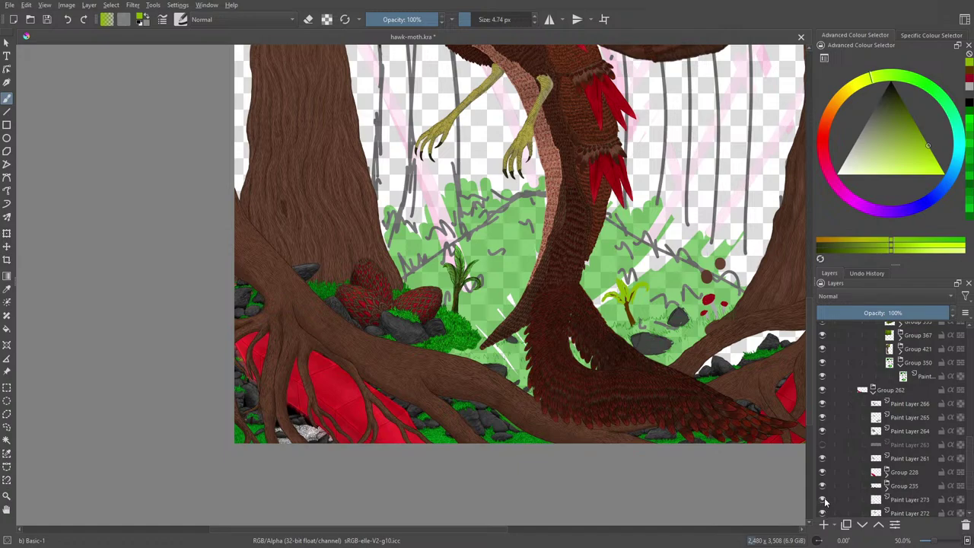
Inspect hidden Paint Layer 263, both Paint Layer 217(pasted) layers and Paint Layer 66(pasted) by switching each on and off.
{"action": "scroll", "coordinate": [972, 476], "scroll_direction": "down", "scroll_amount": 1}
{"action": "scroll", "coordinate": [972, 482], "scroll_direction": "down", "scroll_amount": 3}
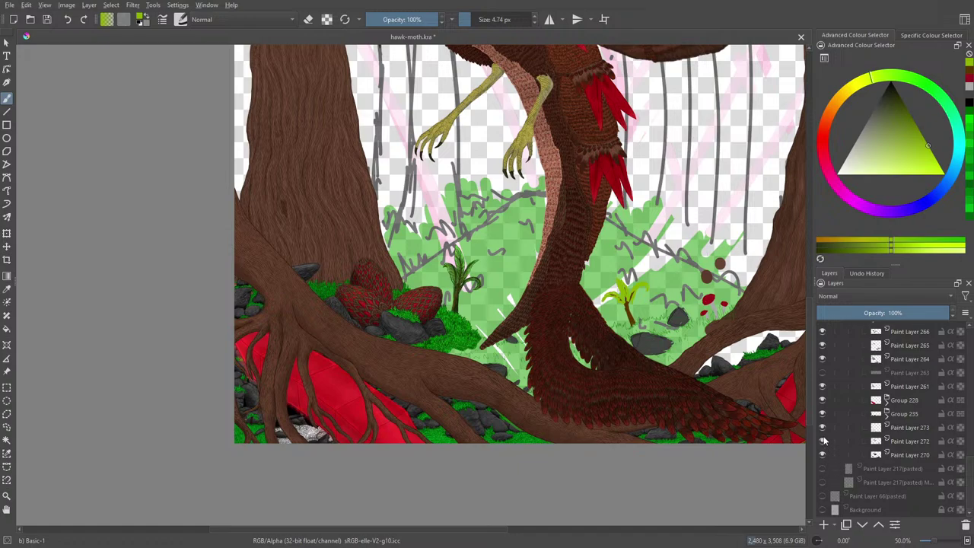
{"action": "left_click", "coordinate": [822, 373]}
{"action": "left_click", "coordinate": [823, 373]}
{"action": "left_click", "coordinate": [822, 469]}
{"action": "left_click", "coordinate": [822, 469]}
{"action": "left_click", "coordinate": [822, 483]}
{"action": "left_click", "coordinate": [823, 482]}
{"action": "left_click", "coordinate": [822, 495]}
{"action": "left_click", "coordinate": [822, 496]}
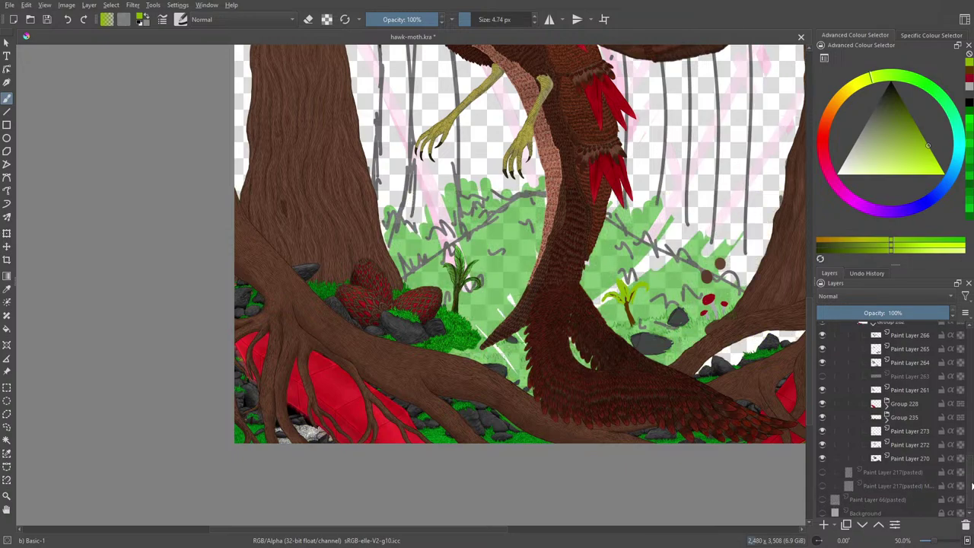
Check the contents of Group 262, its Paint Layer 265 and its hidden Paint Layer 263 by switching their visibility.
{"action": "scroll", "coordinate": [970, 476], "scroll_direction": "up", "scroll_amount": 3}
{"action": "scroll", "coordinate": [969, 471], "scroll_direction": "up", "scroll_amount": 1}
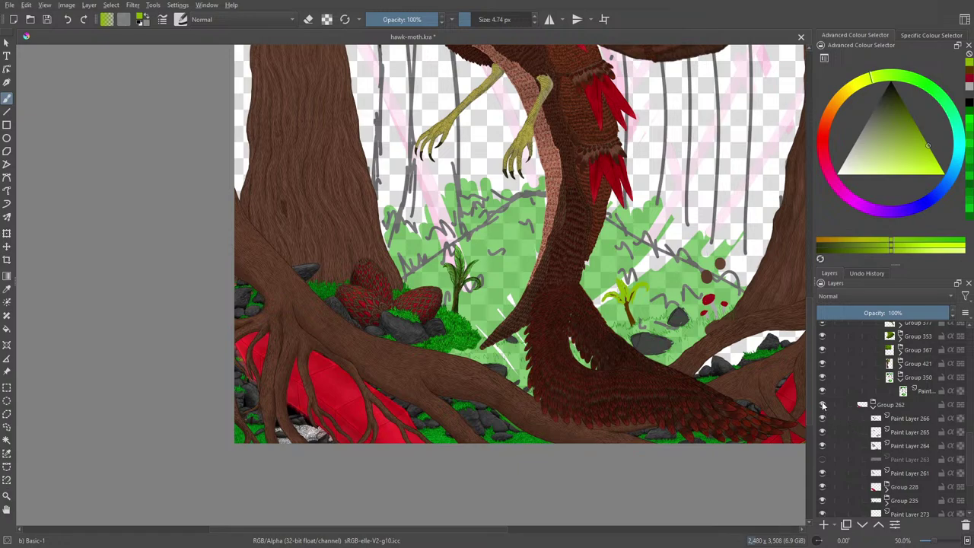
{"action": "left_click", "coordinate": [822, 405]}
{"action": "left_click", "coordinate": [822, 405]}
{"action": "left_click", "coordinate": [823, 432]}
{"action": "left_click", "coordinate": [822, 433]}
{"action": "mouse_move", "coordinate": [822, 441]}
{"action": "left_click", "coordinate": [822, 459]}
{"action": "left_click", "coordinate": [822, 459]}
Expand Group 235 and the last nested group in Group 314, and make the hidden Group 268 visible.
{"action": "left_click_drag", "start_coordinate": [971, 474], "coordinate": [973, 487]}
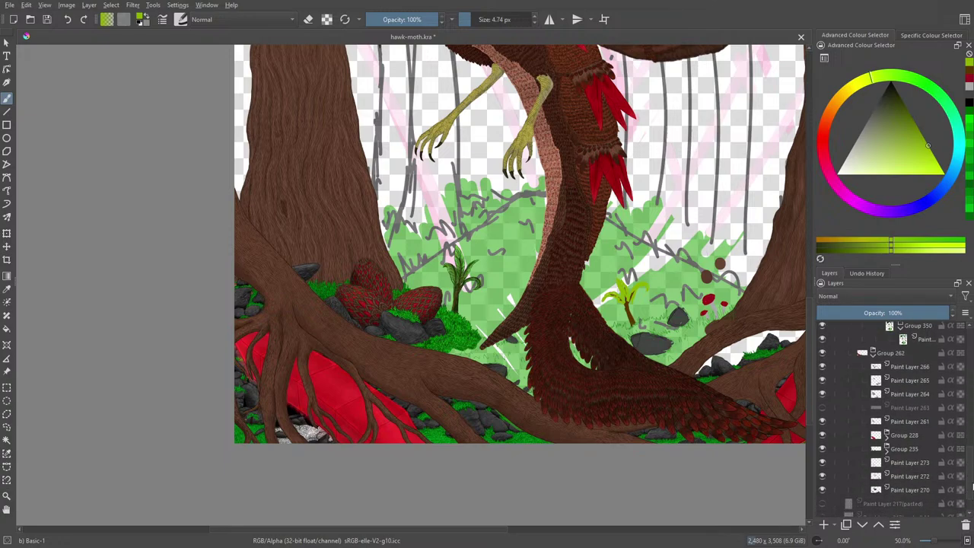
{"action": "left_click", "coordinate": [887, 450]}
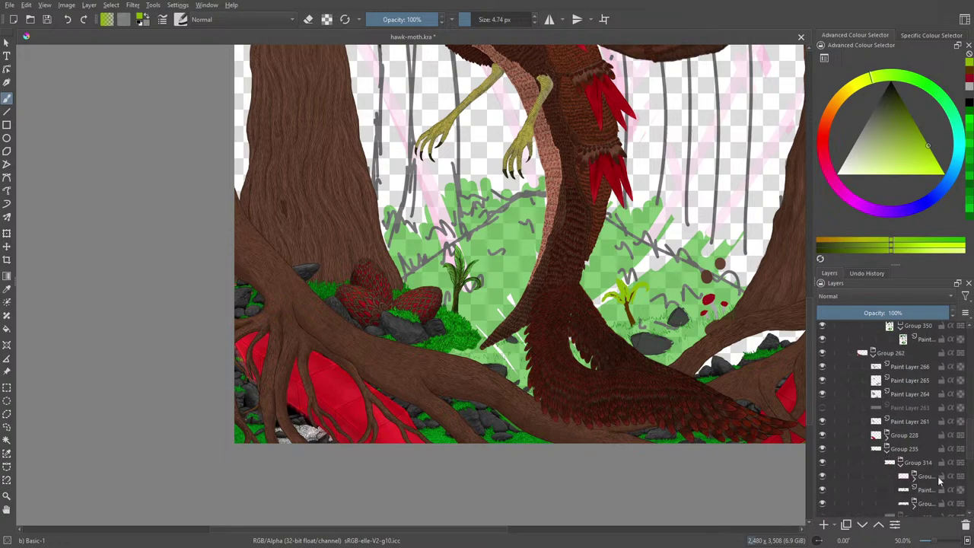
{"action": "scroll", "coordinate": [971, 454], "scroll_direction": "down", "scroll_amount": 2}
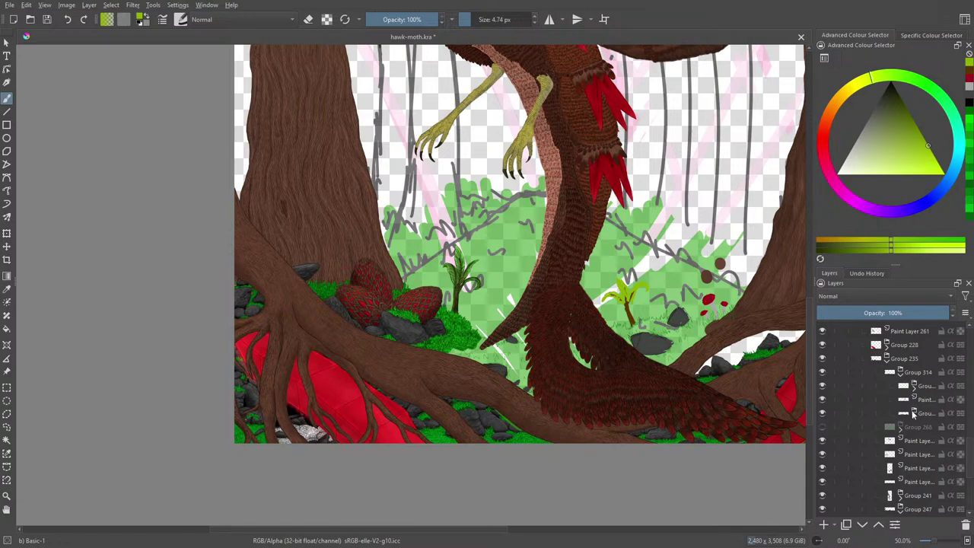
{"action": "left_click", "coordinate": [913, 413]}
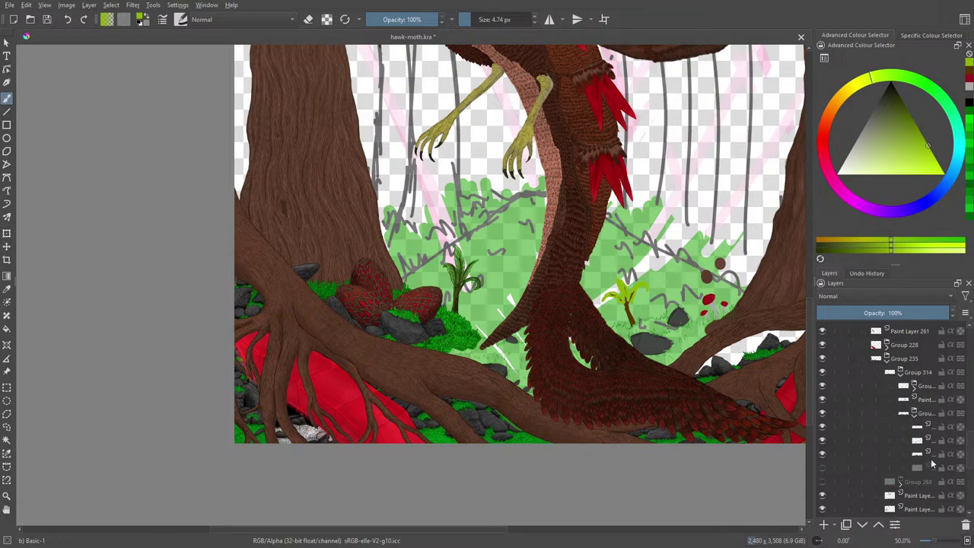
{"action": "left_click", "coordinate": [822, 469]}
{"action": "left_click", "coordinate": [822, 482]}
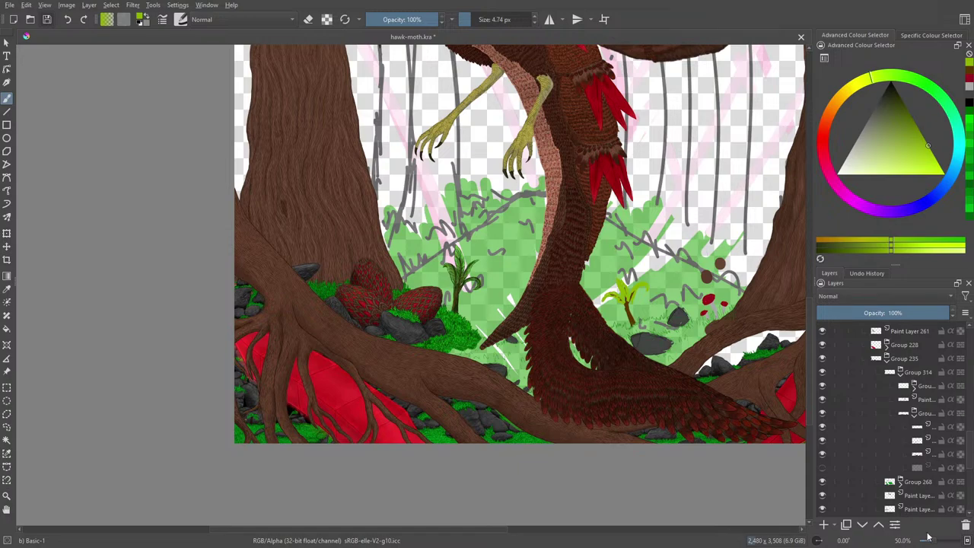
View the whole illustration at 12.5% and compare the hidden Paint Layer 217(pasted) and Paint Layer 66(pasted) layers by switching them on and off.
{"action": "left_click_drag", "start_coordinate": [934, 541], "coordinate": [931, 541]}
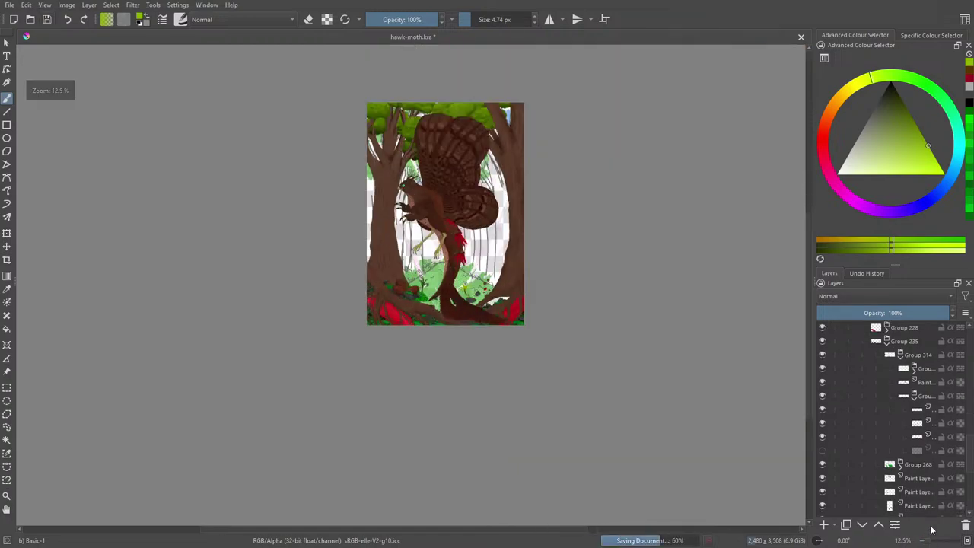
{"action": "scroll", "coordinate": [970, 487], "scroll_direction": "down", "scroll_amount": 5}
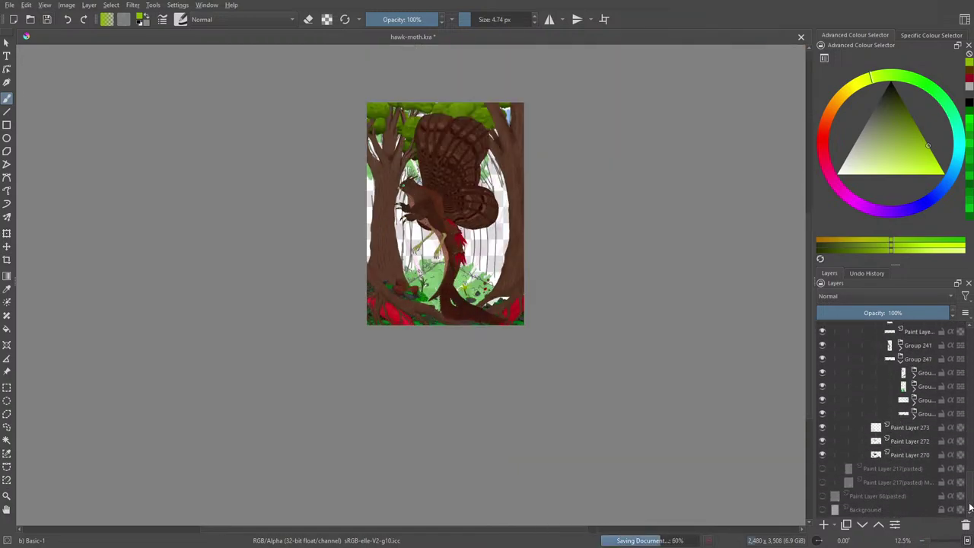
{"action": "left_click", "coordinate": [822, 469]}
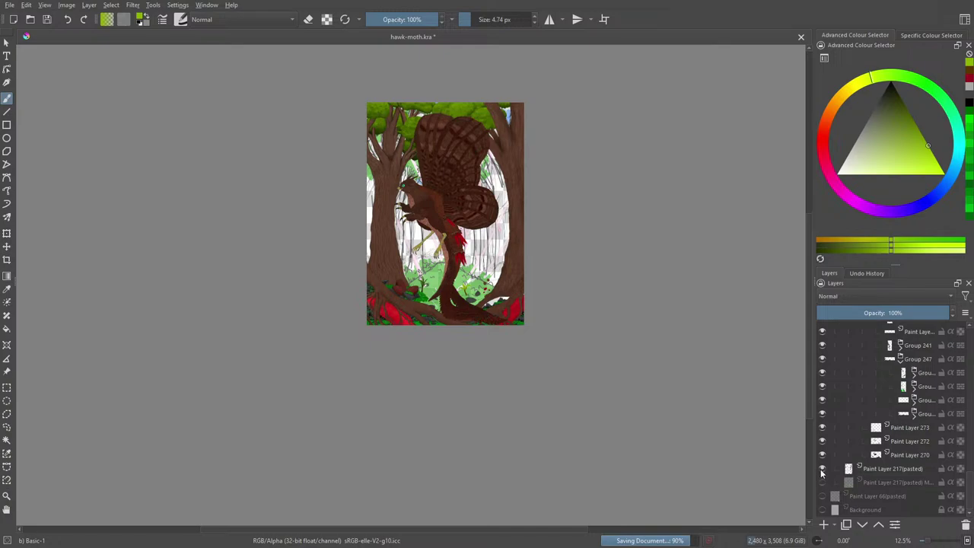
{"action": "left_click", "coordinate": [822, 469]}
{"action": "left_click", "coordinate": [822, 482]}
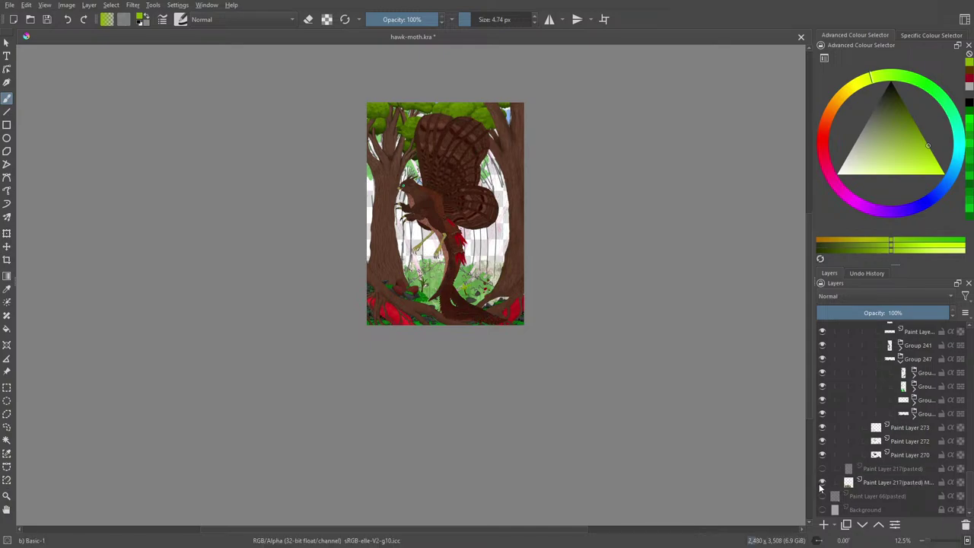
{"action": "left_click", "coordinate": [822, 483]}
{"action": "left_click", "coordinate": [822, 497]}
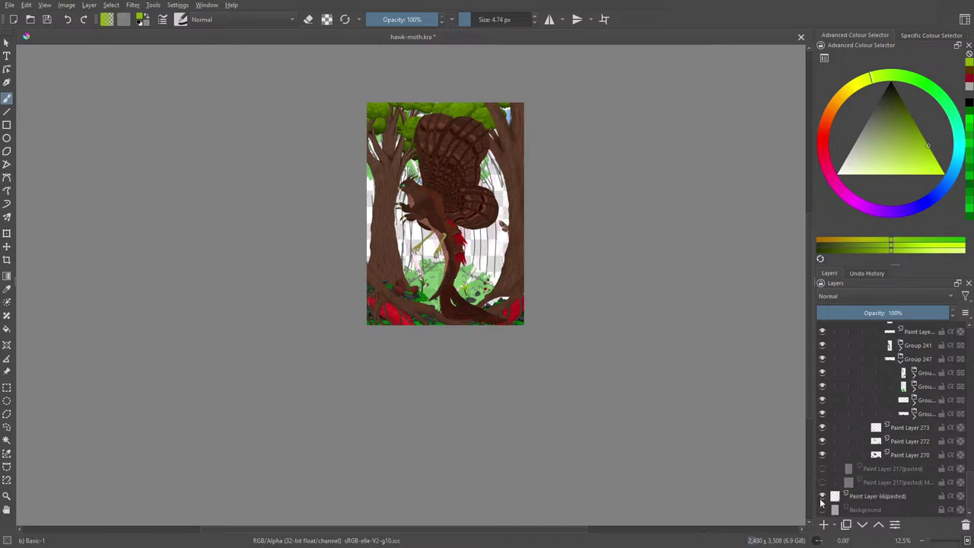
{"action": "left_click", "coordinate": [823, 499]}
{"action": "left_click", "coordinate": [823, 499]}
{"action": "left_click", "coordinate": [822, 496]}
{"action": "left_click", "coordinate": [822, 483]}
{"action": "left_click", "coordinate": [822, 483]}
{"action": "left_click", "coordinate": [822, 484]}
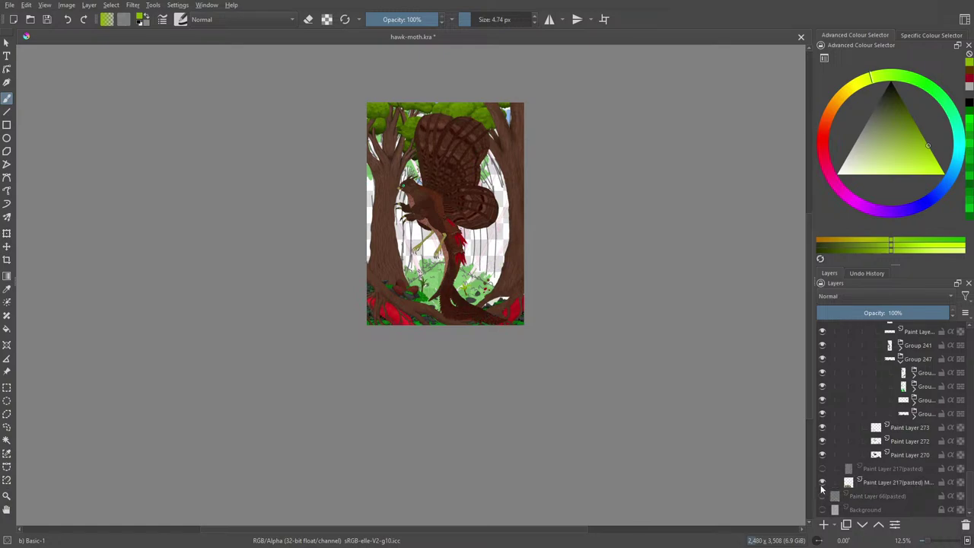
{"action": "left_click", "coordinate": [823, 484]}
Make the sketch on Paint Layer 217(pasted) visible and check the illustration at 33.3% zoom.
{"action": "left_click", "coordinate": [822, 472]}
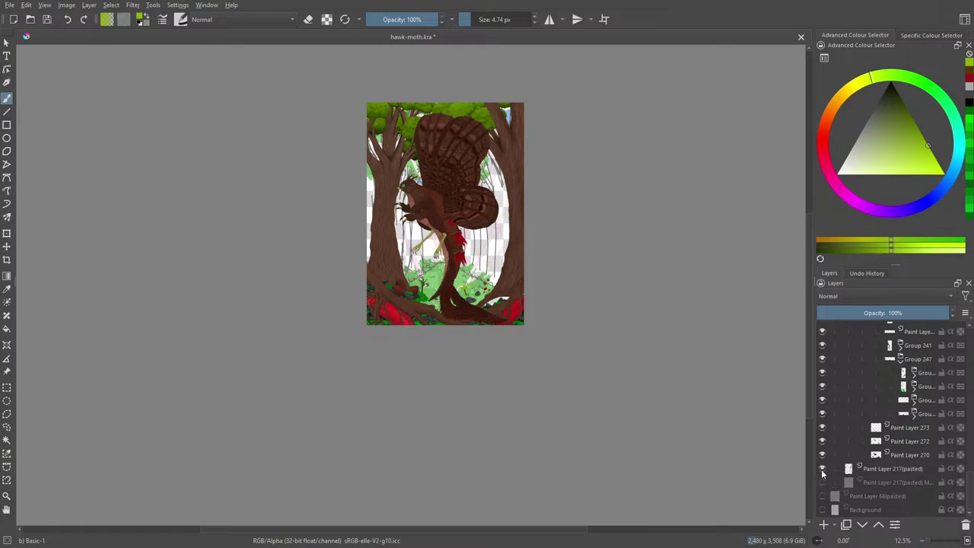
{"action": "left_click", "coordinate": [823, 473]}
{"action": "left_click", "coordinate": [823, 472]}
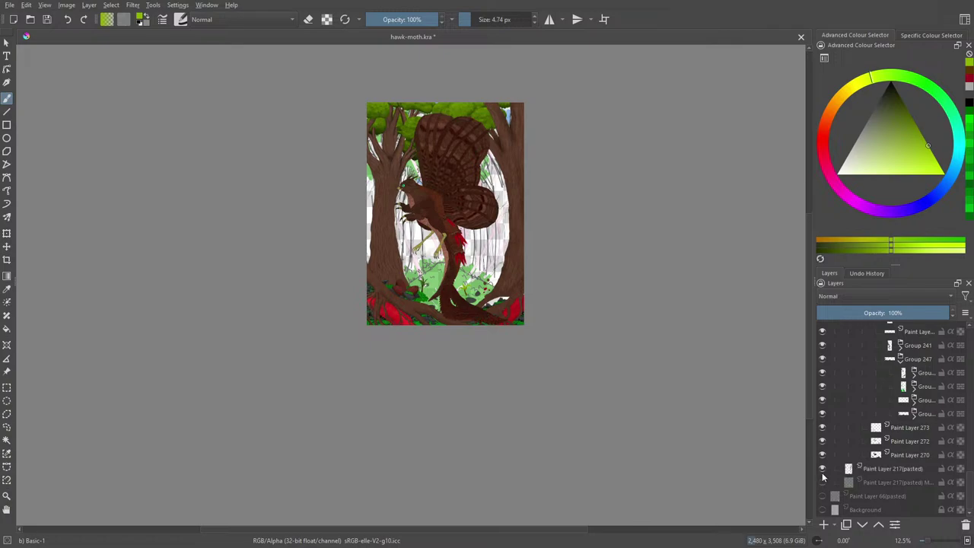
{"action": "left_click_drag", "start_coordinate": [812, 395], "coordinate": [812, 369]}
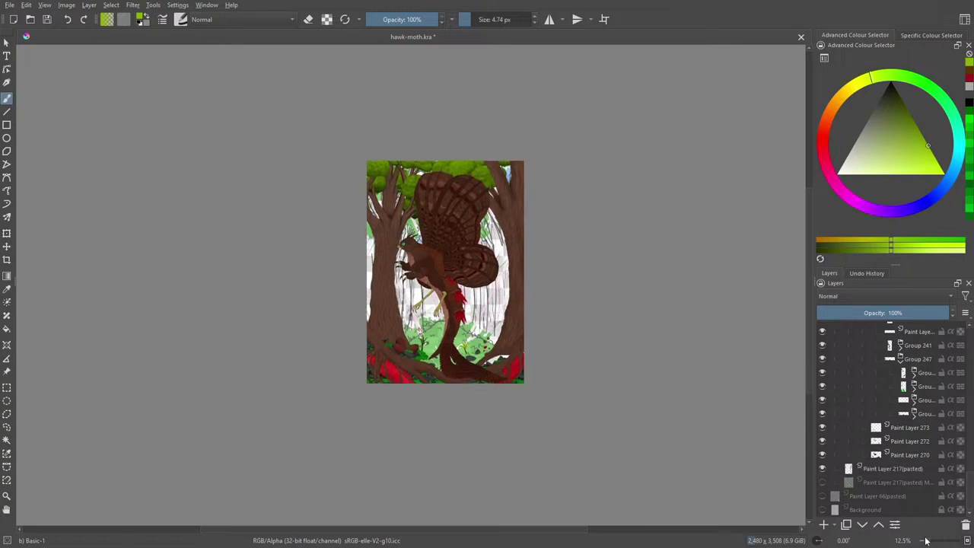
{"action": "left_click_drag", "start_coordinate": [928, 541], "coordinate": [936, 542]}
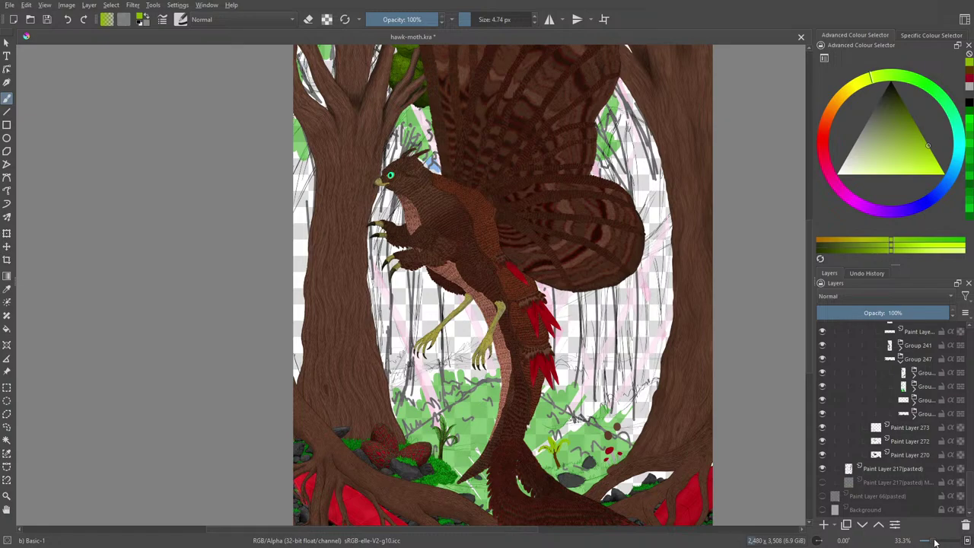
{"action": "left_click_drag", "start_coordinate": [935, 541], "coordinate": [936, 542]}
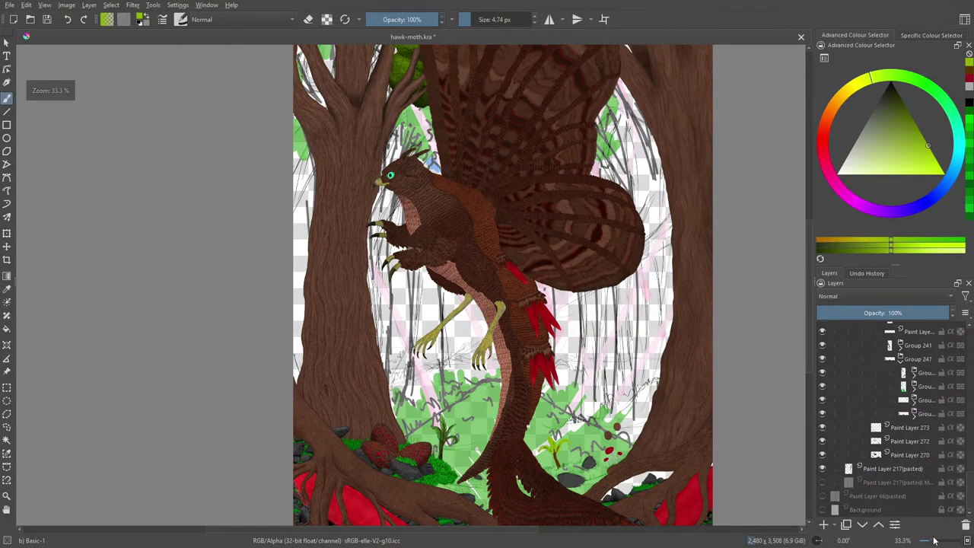
Hide the Paint Layer 217(pasted) sketch and save the illustration.
{"action": "left_click", "coordinate": [822, 468]}
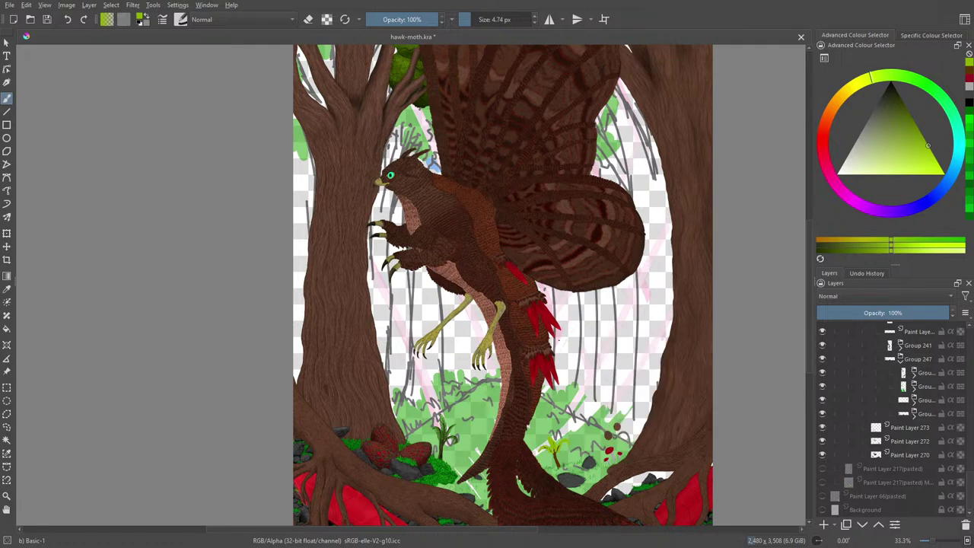
{"action": "left_click", "coordinate": [46, 21]}
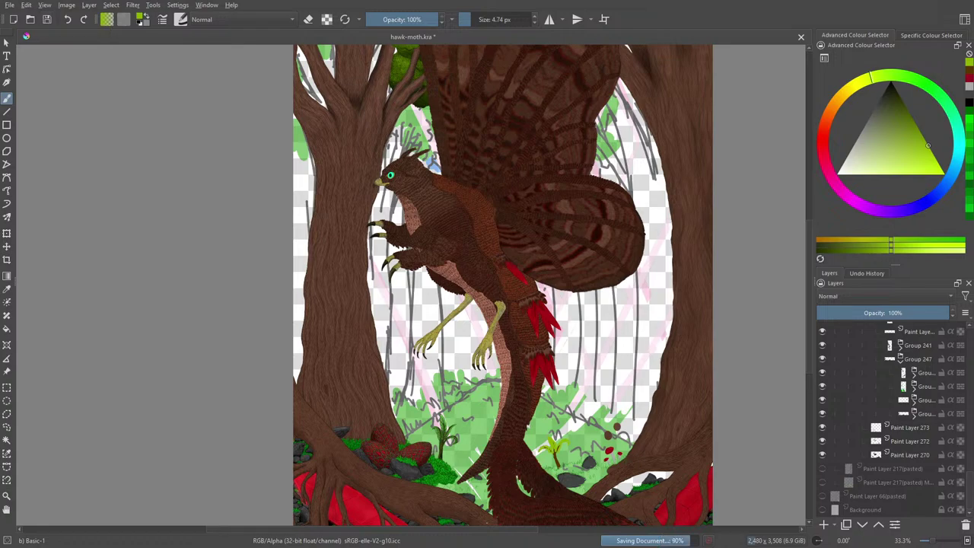
View the tree root and rocks in the illustration's lower-left area at 200% and check a layer inside Group 314 by switching its visibility.
{"action": "left_click_drag", "start_coordinate": [485, 531], "coordinate": [444, 530]}
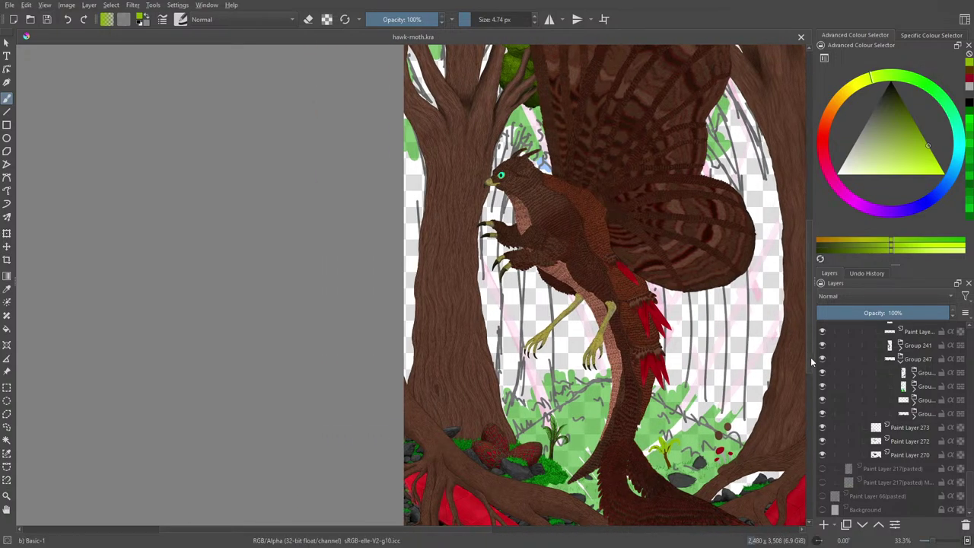
{"action": "left_click_drag", "start_coordinate": [811, 358], "coordinate": [820, 390]}
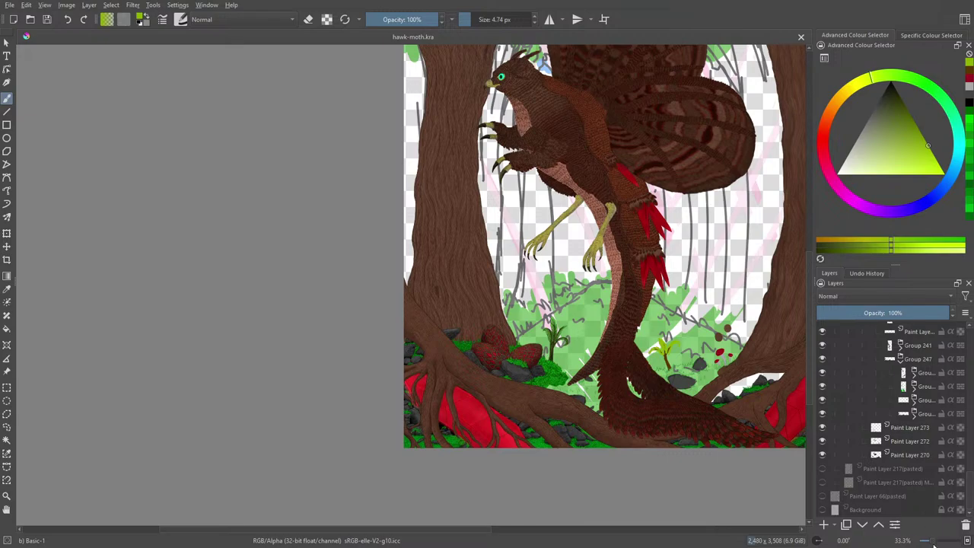
{"action": "left_click_drag", "start_coordinate": [926, 541], "coordinate": [941, 543]}
{"action": "left_click_drag", "start_coordinate": [810, 333], "coordinate": [821, 359]}
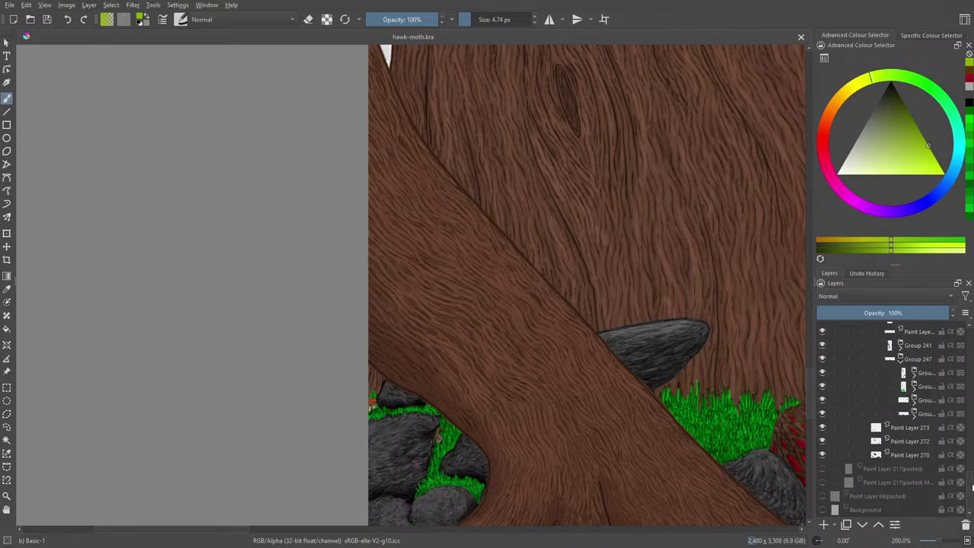
{"action": "scroll", "coordinate": [972, 487], "scroll_direction": "up", "scroll_amount": 3}
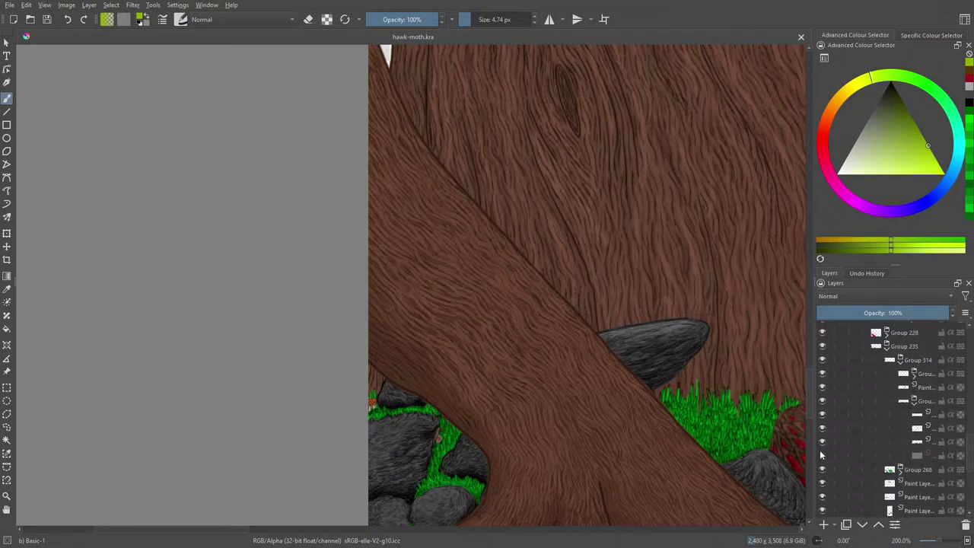
{"action": "left_click", "coordinate": [823, 442]}
{"action": "left_click", "coordinate": [825, 439]}
Check Group 459 and the paint layers inside Group 455, including the hidden one, by switching each one's visibility.
{"action": "scroll", "coordinate": [971, 438], "scroll_direction": "up", "scroll_amount": 5}
{"action": "scroll", "coordinate": [972, 434], "scroll_direction": "up", "scroll_amount": 5}
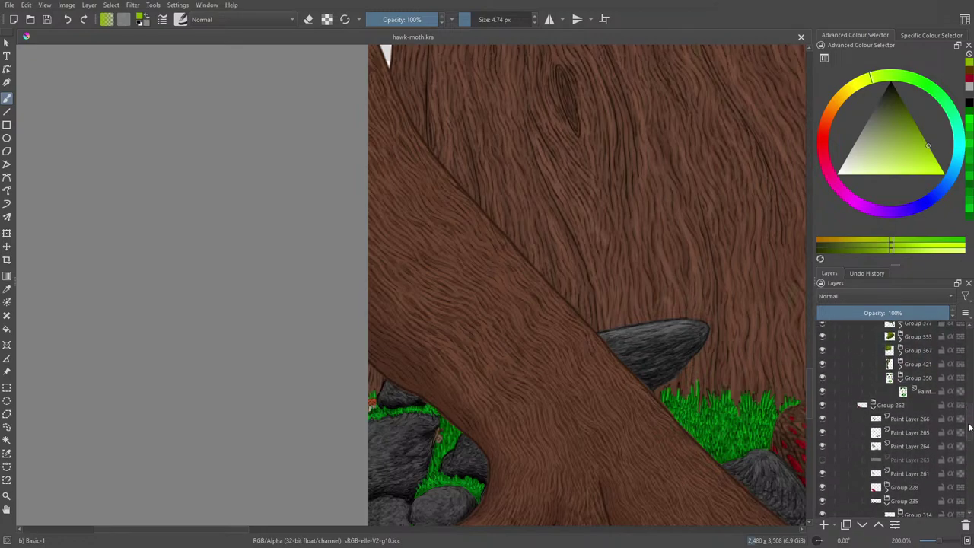
{"action": "scroll", "coordinate": [965, 411], "scroll_direction": "up", "scroll_amount": 5}
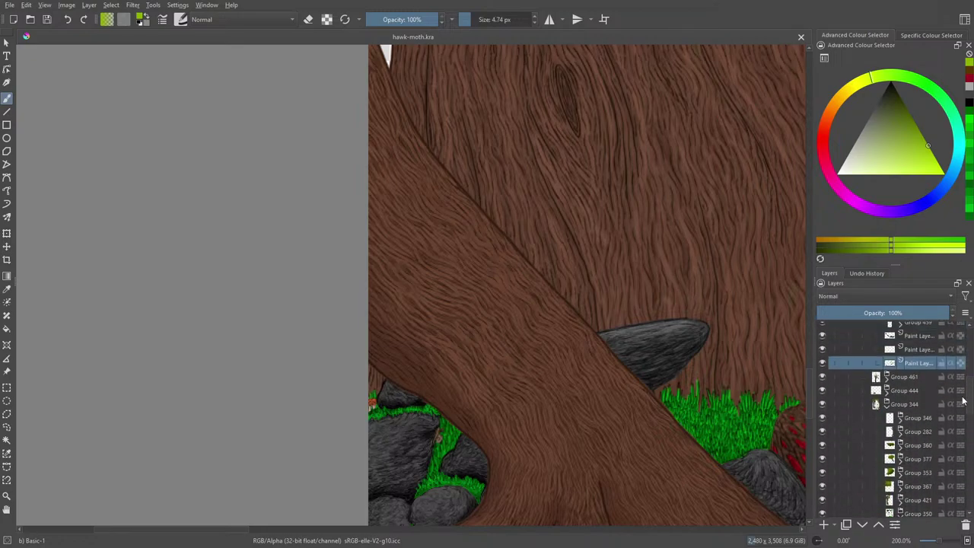
{"action": "left_click", "coordinate": [822, 420]}
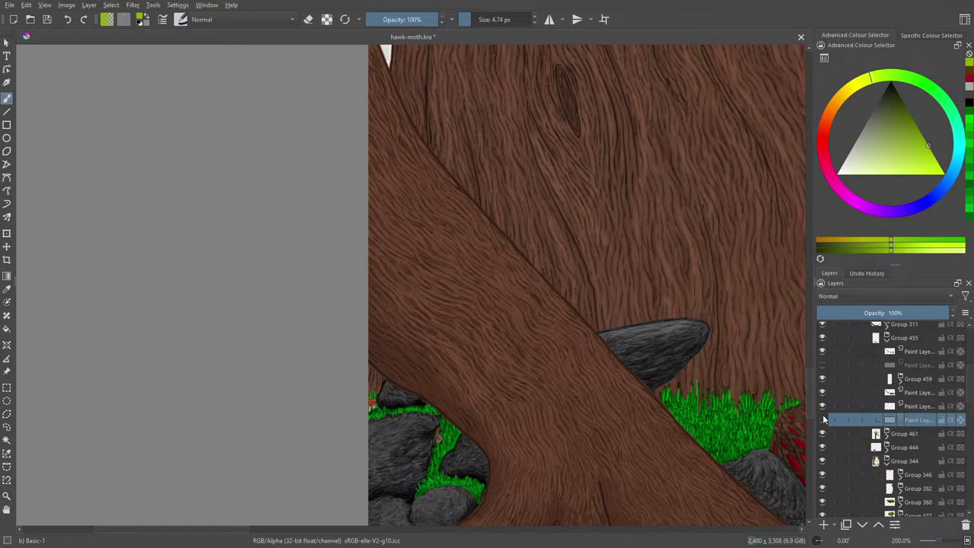
{"action": "left_click", "coordinate": [823, 418]}
{"action": "left_click", "coordinate": [823, 406]}
{"action": "left_click", "coordinate": [823, 405]}
{"action": "left_click", "coordinate": [825, 392]}
{"action": "left_click", "coordinate": [825, 391]}
{"action": "left_click", "coordinate": [822, 378]}
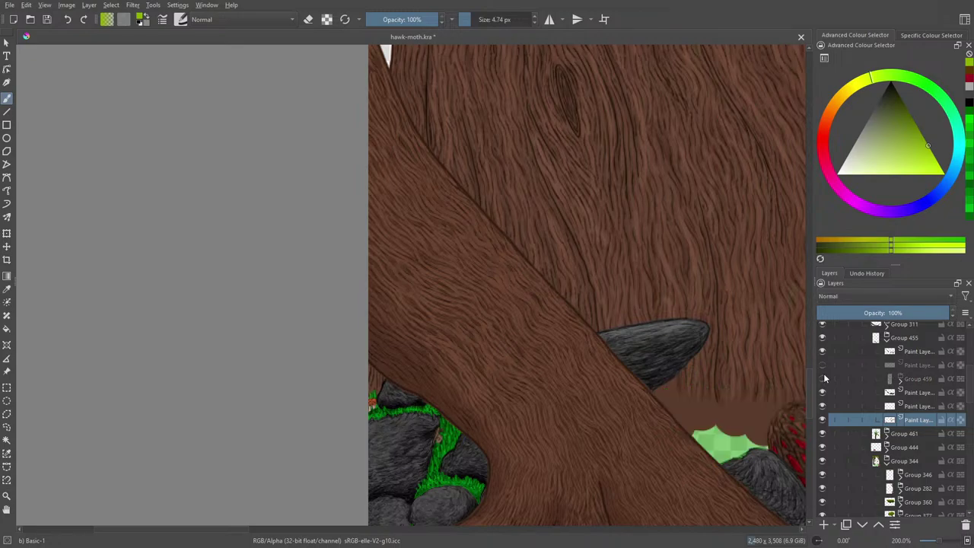
{"action": "left_click", "coordinate": [823, 378]}
{"action": "left_click", "coordinate": [823, 366]}
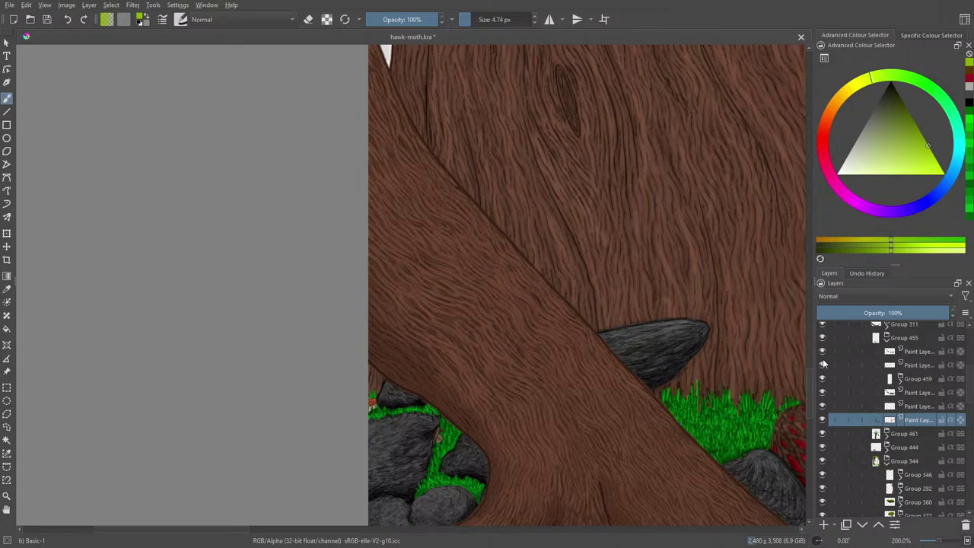
{"action": "left_click", "coordinate": [823, 365]}
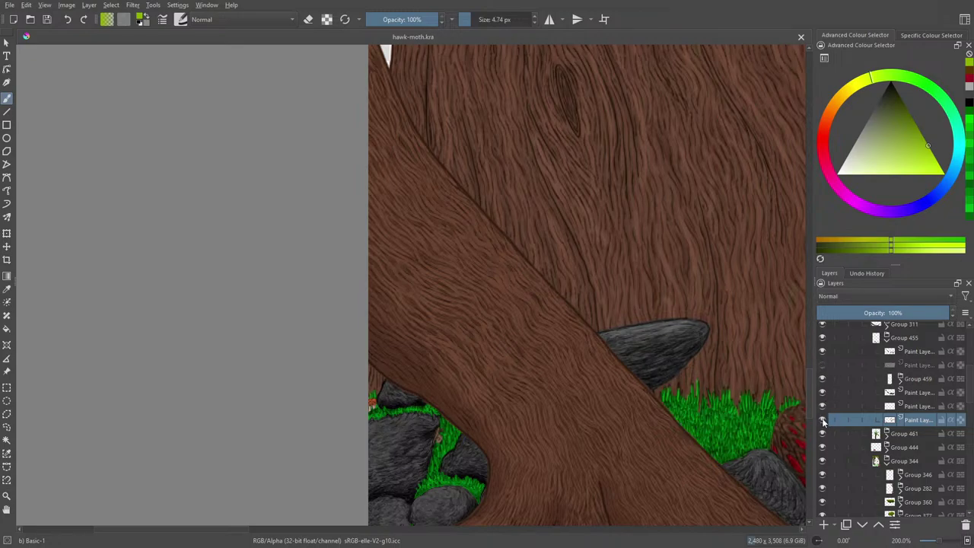
Check what Group 444 and Group 235 contain by switching their visibility off and on.
{"action": "left_click", "coordinate": [822, 448]}
{"action": "left_click", "coordinate": [823, 448]}
{"action": "scroll", "coordinate": [970, 431], "scroll_direction": "down", "scroll_amount": 5}
{"action": "scroll", "coordinate": [969, 431], "scroll_direction": "down", "scroll_amount": 4}
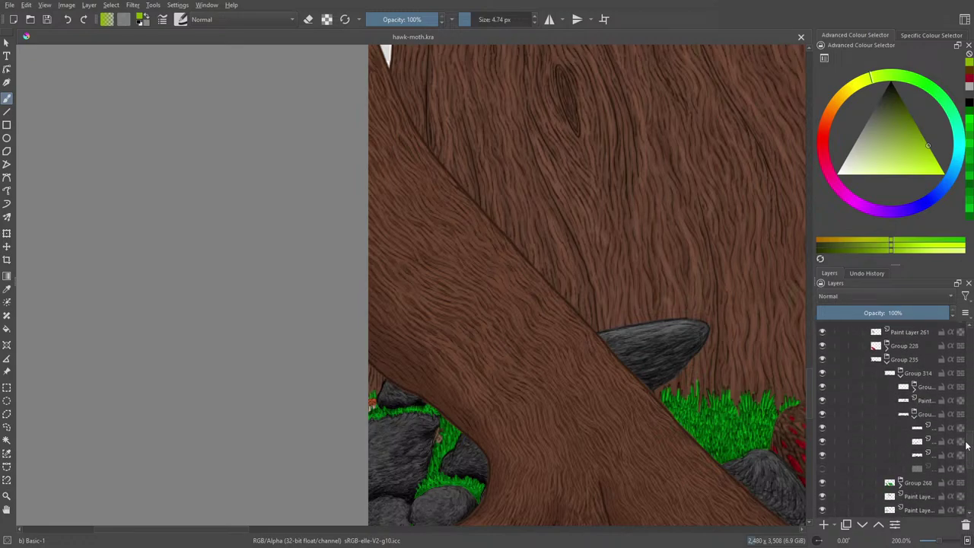
{"action": "left_click", "coordinate": [823, 361]}
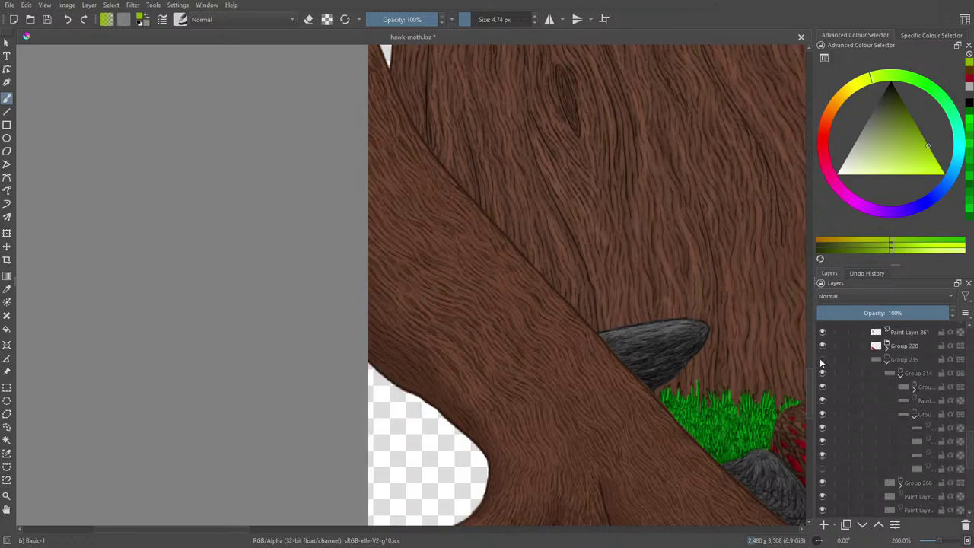
{"action": "left_click", "coordinate": [822, 361]}
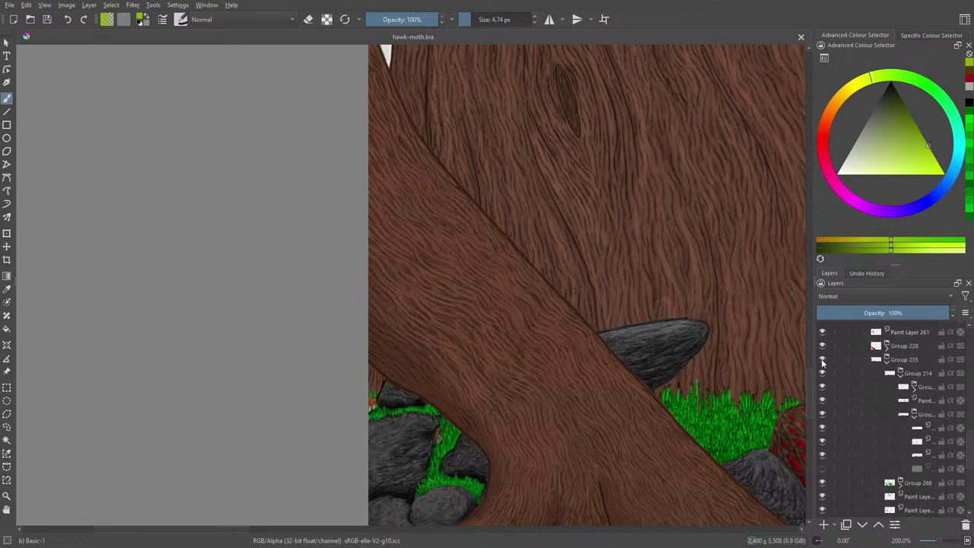
Compare the two lowest paint layers of the last nested group in Group 314 by switching their visibility.
{"action": "left_click", "coordinate": [823, 455]}
{"action": "left_click", "coordinate": [823, 455]}
{"action": "left_click", "coordinate": [823, 469]}
{"action": "left_click", "coordinate": [823, 469]}
{"action": "left_click", "coordinate": [824, 469]}
{"action": "left_click", "coordinate": [823, 469]}
{"action": "left_click", "coordinate": [823, 470]}
Add a new paint layer in the last nested group of Group 314 and move it below the lowest visible layer.
{"action": "left_click", "coordinate": [916, 458]}
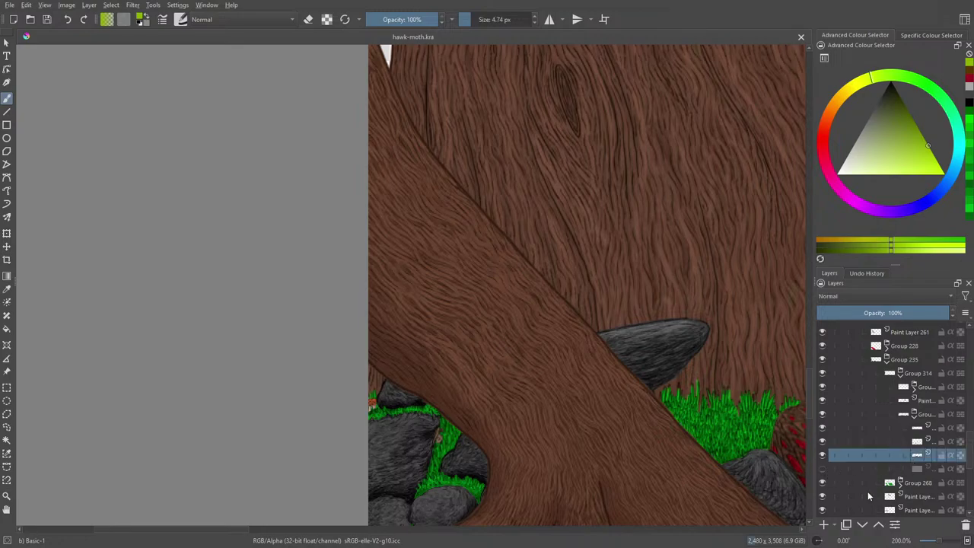
{"action": "left_click", "coordinate": [825, 525]}
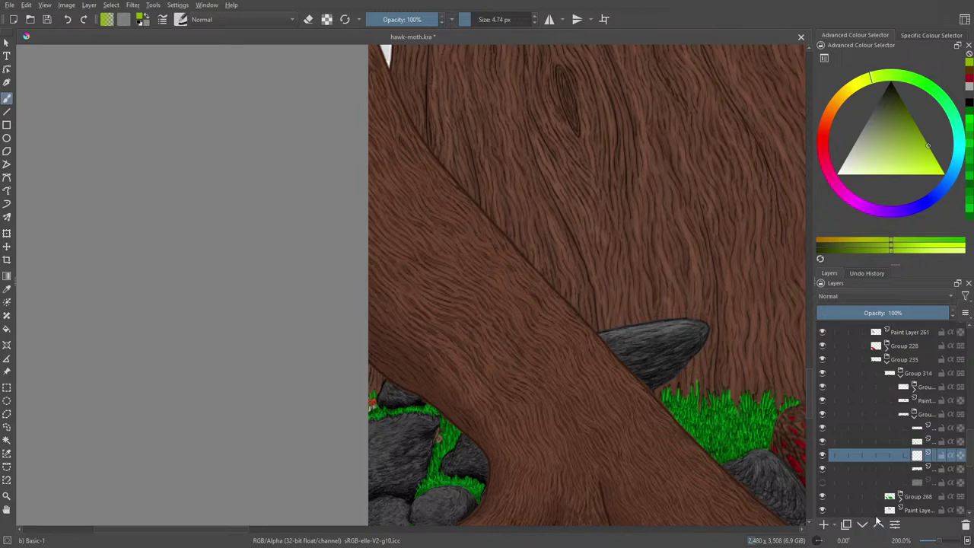
{"action": "left_click", "coordinate": [863, 525]}
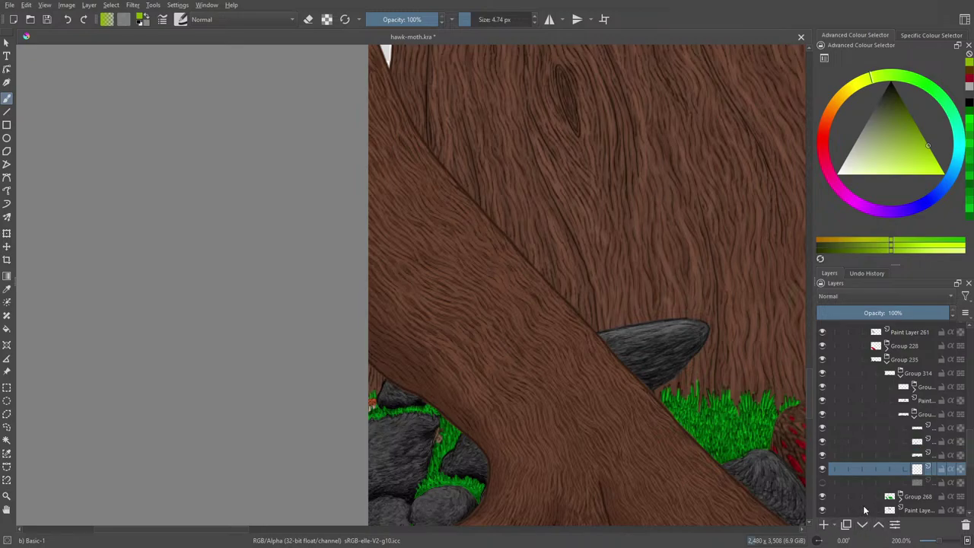
Sample a brown from the tree root's bark and choose the Pencil-2 brush at 3.65 px.
{"action": "left_click", "coordinate": [6, 290]}
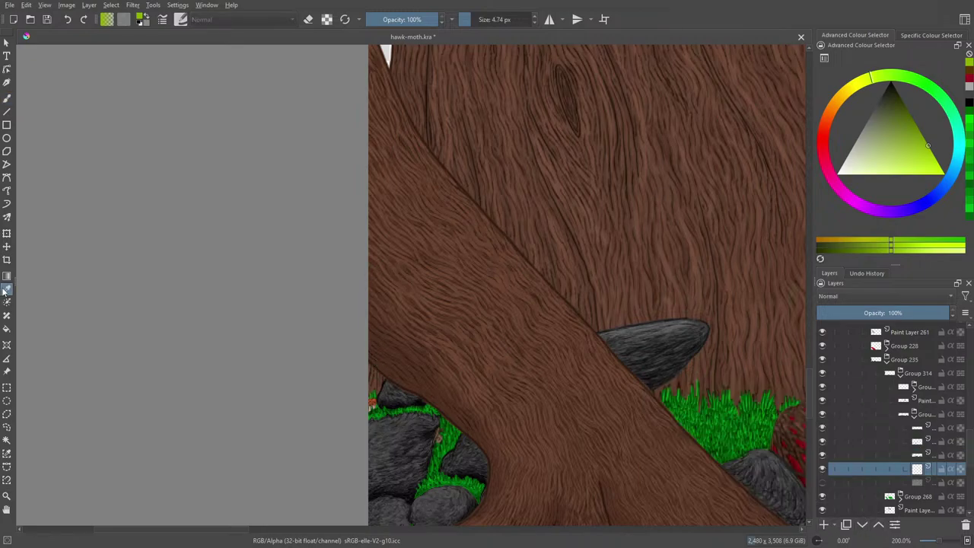
{"action": "left_click", "coordinate": [453, 252]}
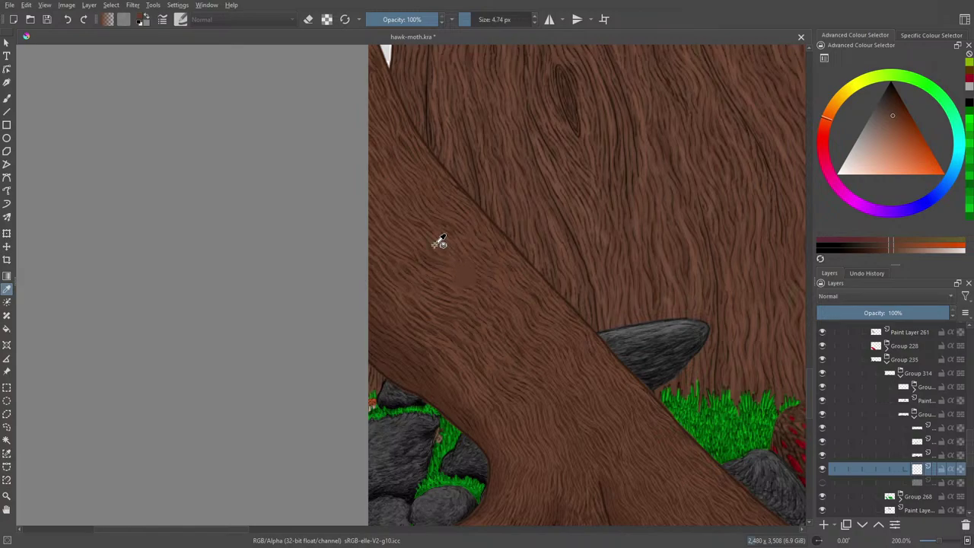
{"action": "mouse_move", "coordinate": [447, 356]}
{"action": "left_mouse_down"}
{"action": "mouse_move", "coordinate": [465, 361]}
{"action": "mouse_move", "coordinate": [456, 344]}
{"action": "left_mouse_up"}
{"action": "key", "text": "b"}
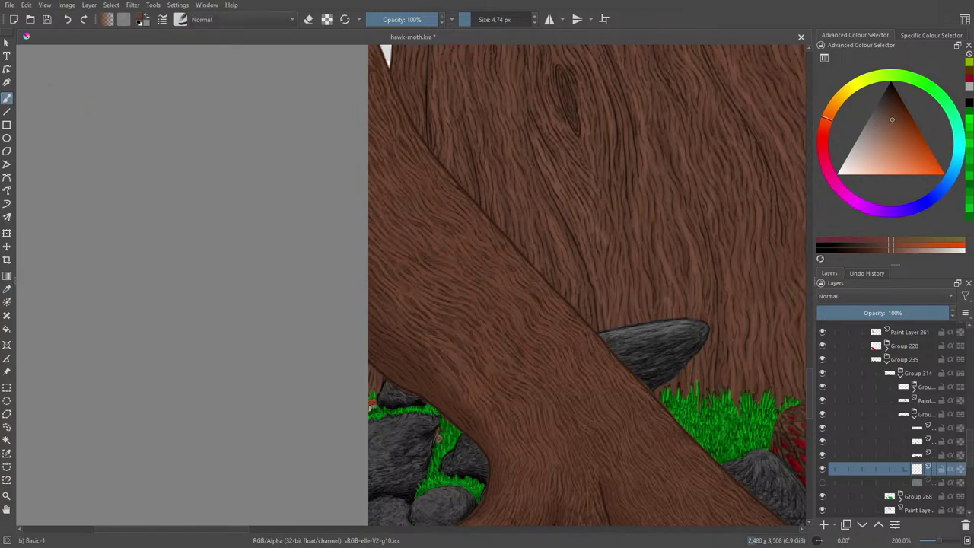
{"action": "right_click", "coordinate": [226, 162]}
{"action": "left_click", "coordinate": [265, 217]}
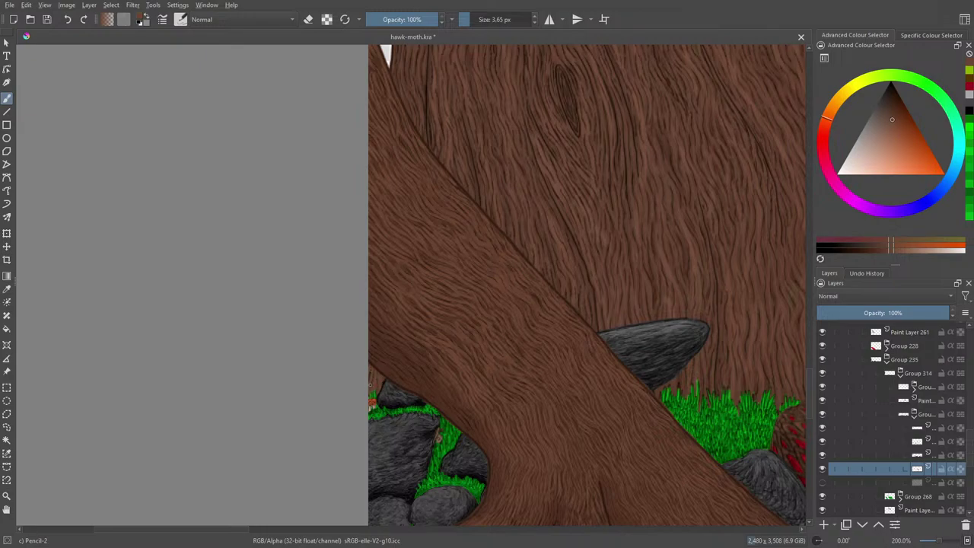
Undo the last brush stroke, check the new paint layer's visibility and delete the layer.
{"action": "left_click", "coordinate": [66, 19]}
{"action": "left_click", "coordinate": [823, 470]}
{"action": "left_click", "coordinate": [823, 470]}
{"action": "left_click", "coordinate": [967, 525]}
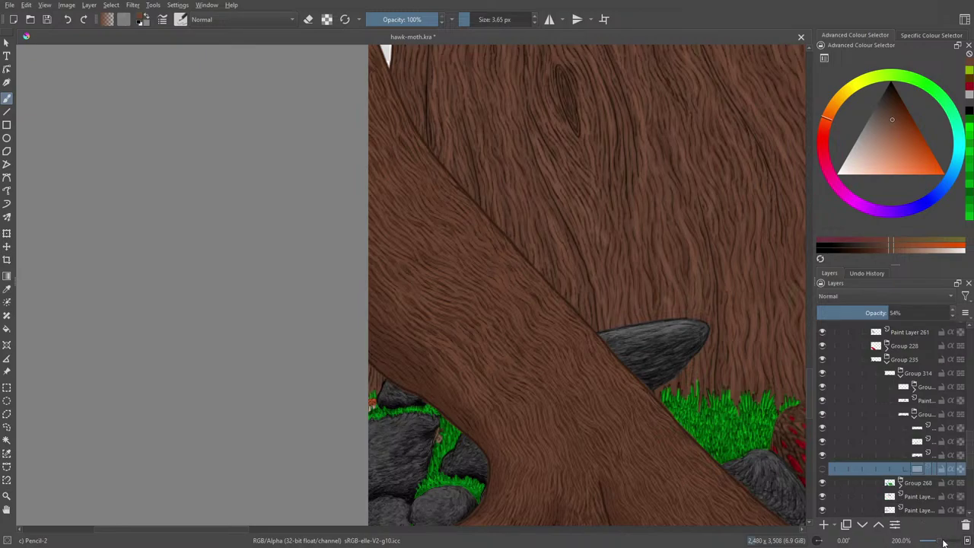
Check Group 268, the paint layers below it, Group 241 and Group 247 by switching each one's visibility.
{"action": "scroll", "coordinate": [883, 456], "scroll_direction": "down", "scroll_amount": 3}
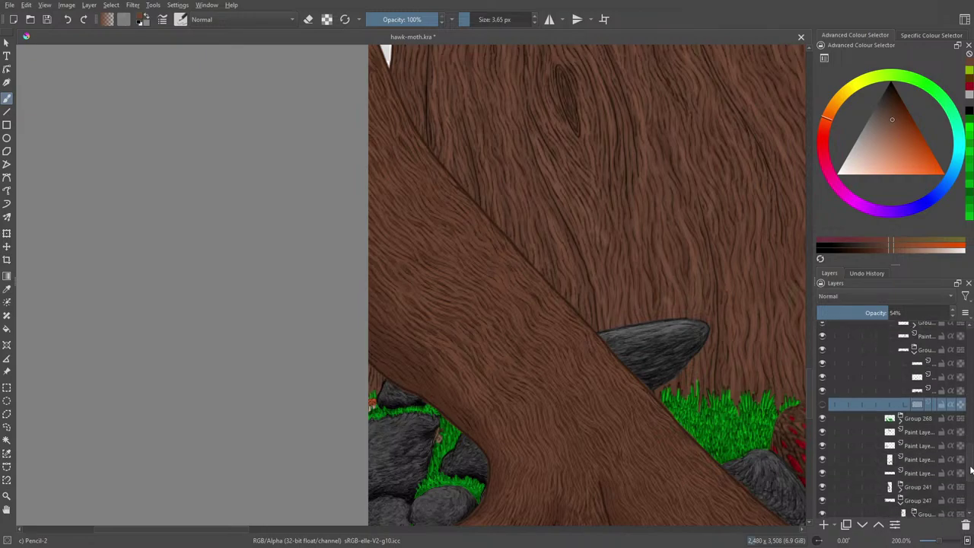
{"action": "left_click", "coordinate": [822, 418]}
{"action": "left_click", "coordinate": [822, 418]}
{"action": "left_click", "coordinate": [822, 432]}
{"action": "left_click", "coordinate": [822, 431]}
{"action": "left_click", "coordinate": [822, 445]}
{"action": "left_click", "coordinate": [824, 446]}
{"action": "left_click", "coordinate": [824, 459]}
{"action": "left_click", "coordinate": [824, 459]}
{"action": "left_click", "coordinate": [824, 487]}
{"action": "left_click", "coordinate": [823, 486]}
{"action": "left_click", "coordinate": [822, 501]}
{"action": "left_click", "coordinate": [822, 500]}
{"action": "scroll", "coordinate": [971, 491], "scroll_direction": "down", "scroll_amount": 3}
{"action": "left_click_drag", "start_coordinate": [970, 487], "coordinate": [970, 485]}
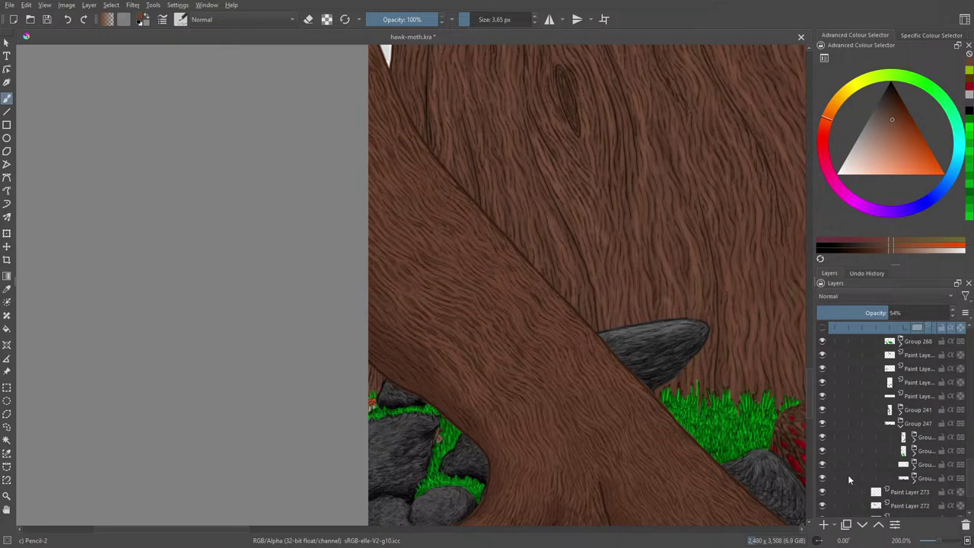
Check Group 247 and its last nested group by switching their visibility off and on.
{"action": "left_click", "coordinate": [822, 426]}
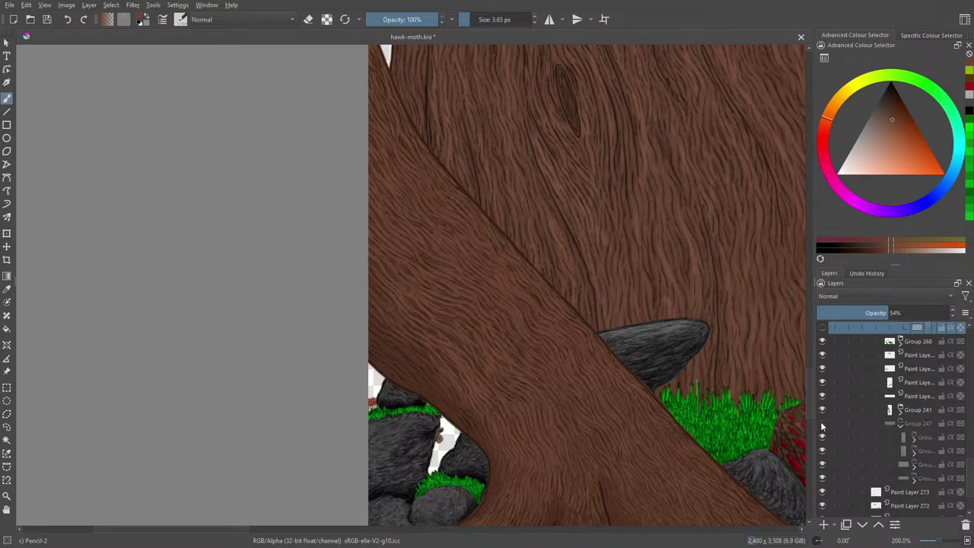
{"action": "left_click", "coordinate": [823, 426]}
{"action": "left_click", "coordinate": [823, 480]}
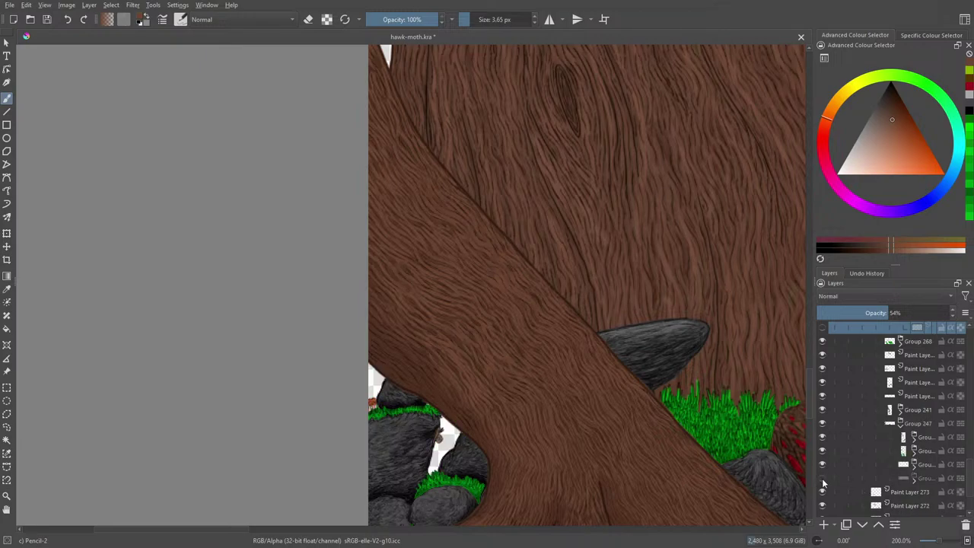
{"action": "left_click", "coordinate": [823, 480]}
Expand the last nested group in Group 247 and select its lowest paint layer.
{"action": "left_click", "coordinate": [914, 478]}
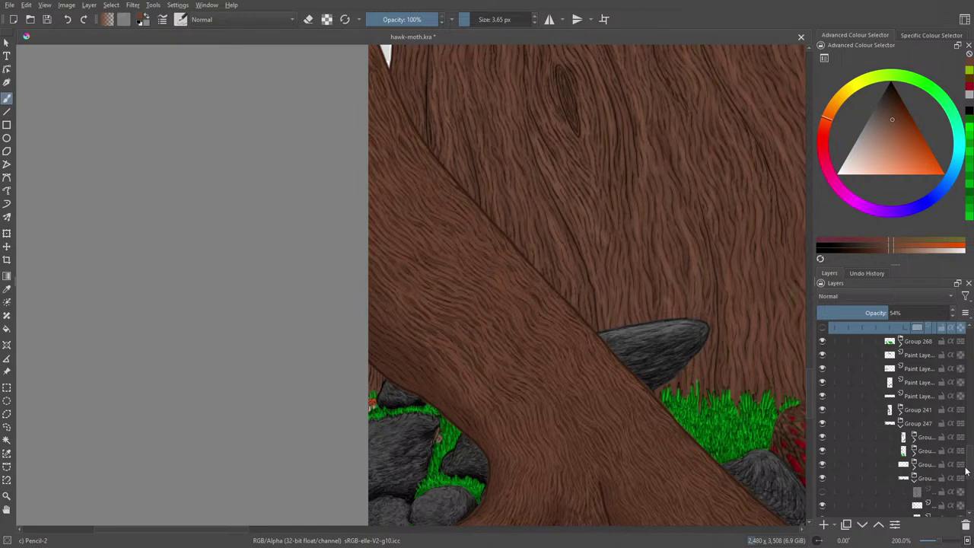
{"action": "scroll", "coordinate": [967, 472], "scroll_direction": "down", "scroll_amount": 3}
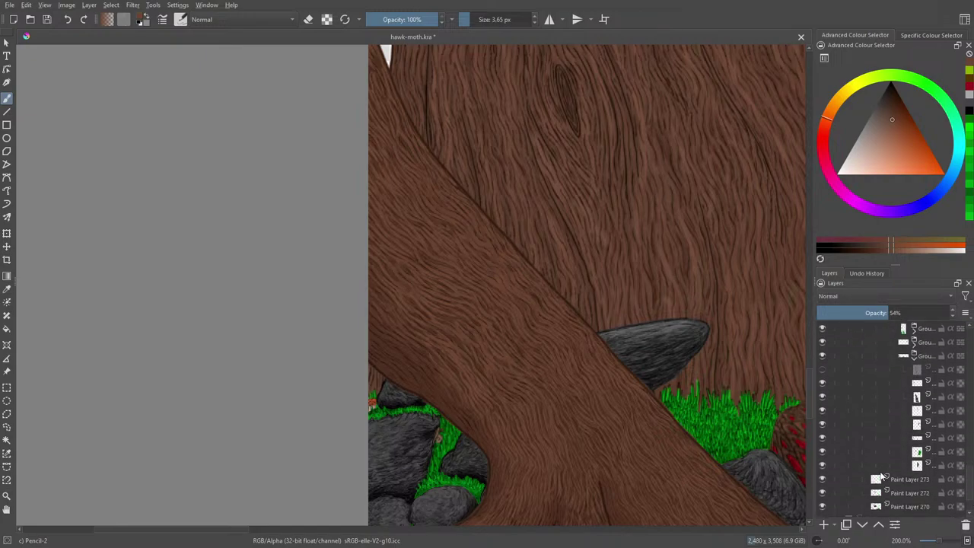
{"action": "left_click", "coordinate": [823, 467]}
{"action": "left_click", "coordinate": [912, 467]}
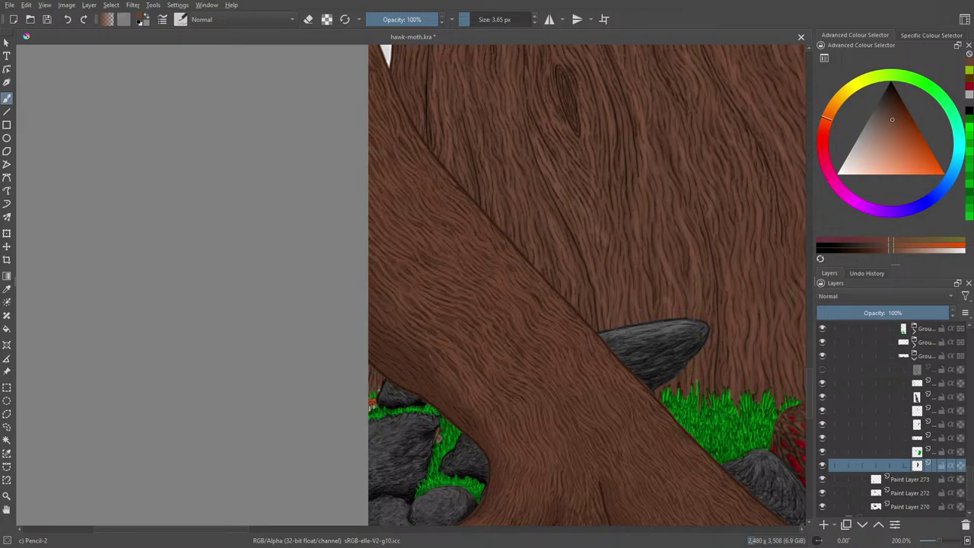
Choose a lighter, greyer brown and paint a short stroke on the trunk area above the rocks at the canvas's left edge.
{"action": "right_click", "coordinate": [376, 371]}
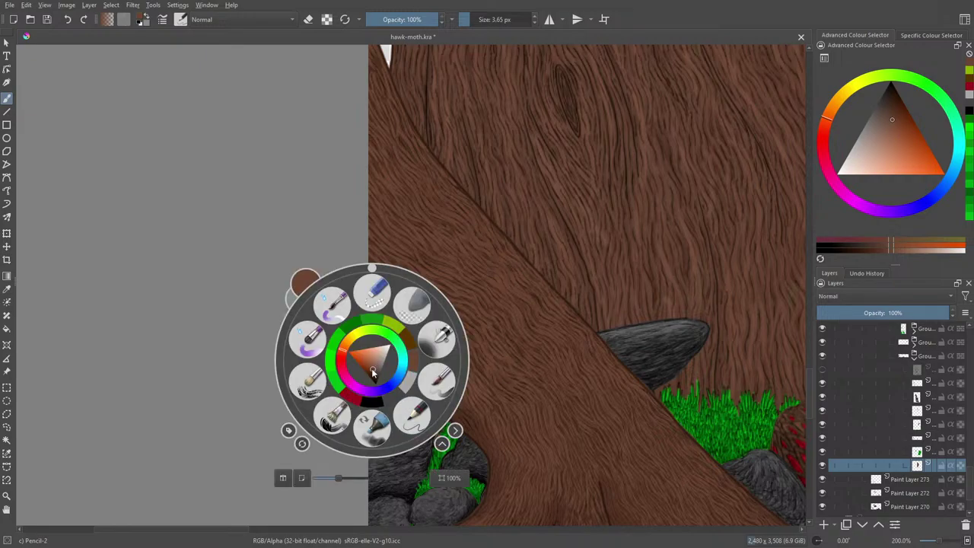
{"action": "left_click", "coordinate": [375, 369]}
{"action": "left_click", "coordinate": [369, 347]}
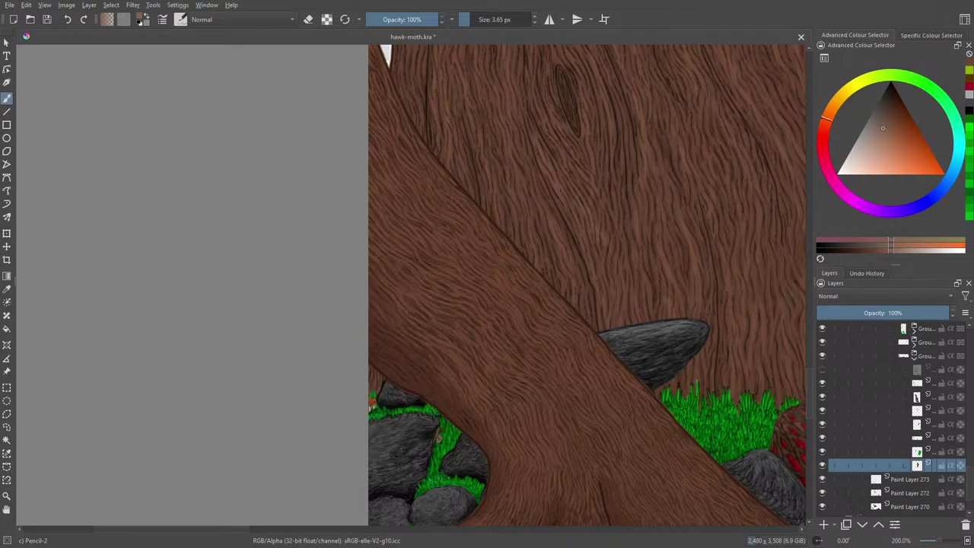
{"action": "left_click_drag", "start_coordinate": [377, 384], "coordinate": [378, 372]}
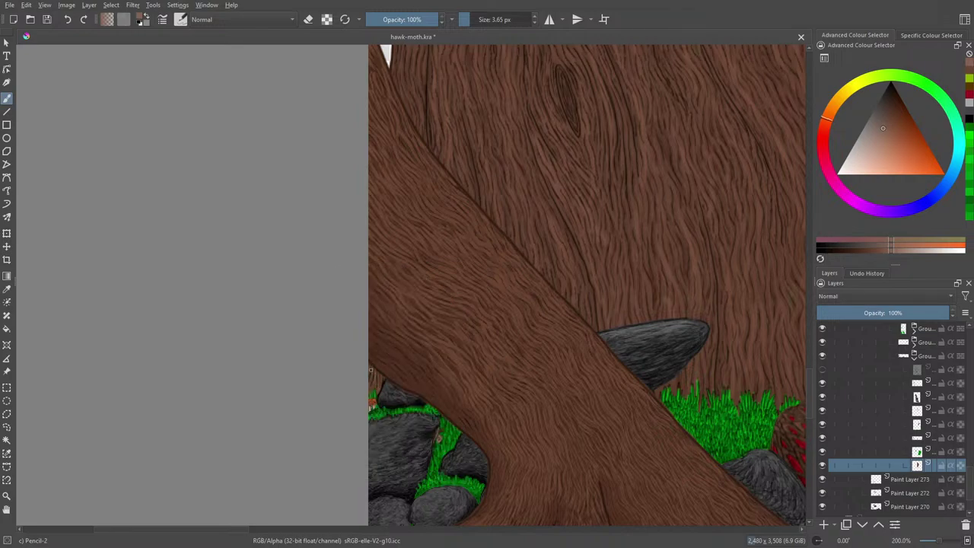
Change the brush colour to a darker brown for the trunk area above the rocks.
{"action": "right_click", "coordinate": [370, 329]}
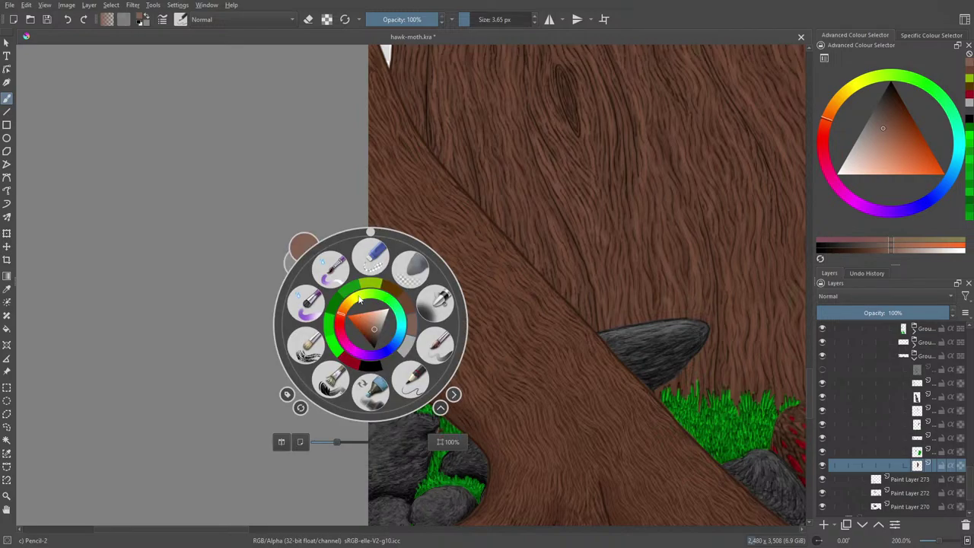
{"action": "left_click", "coordinate": [373, 339]}
{"action": "left_click", "coordinate": [298, 231]}
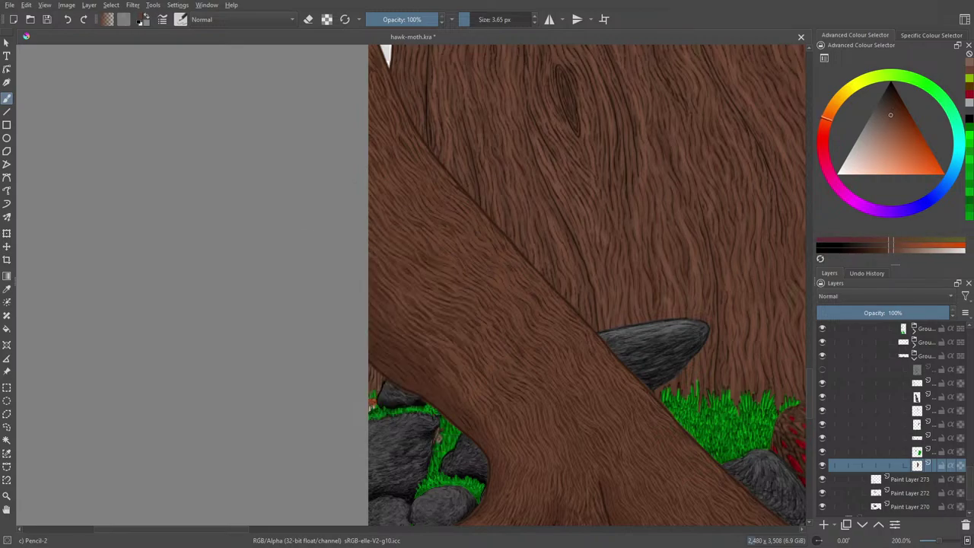
Paint short strokes on the trunk area above the rocks at the canvas's left edge, switching to a darker, more saturated brown.
{"action": "left_click_drag", "start_coordinate": [375, 375], "coordinate": [375, 371]}
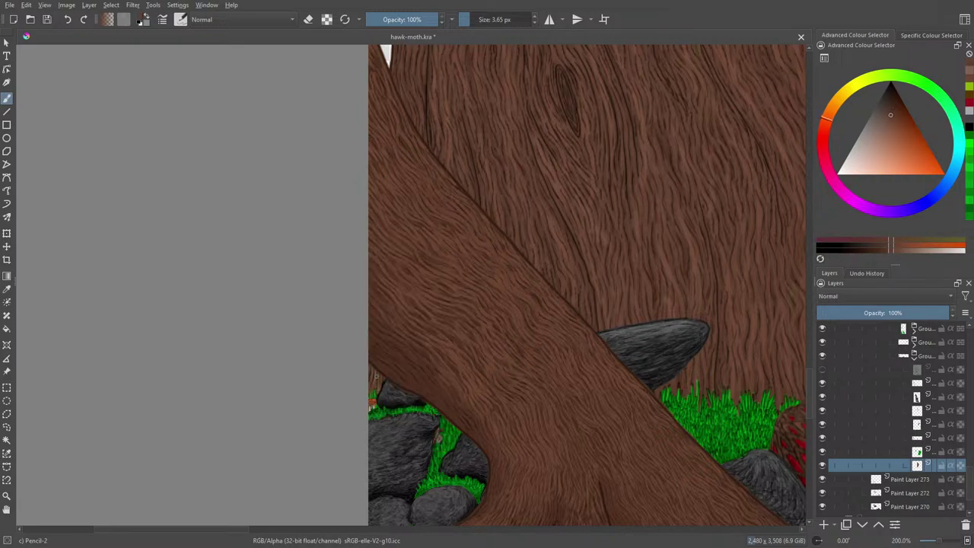
{"action": "right_click", "coordinate": [368, 355]}
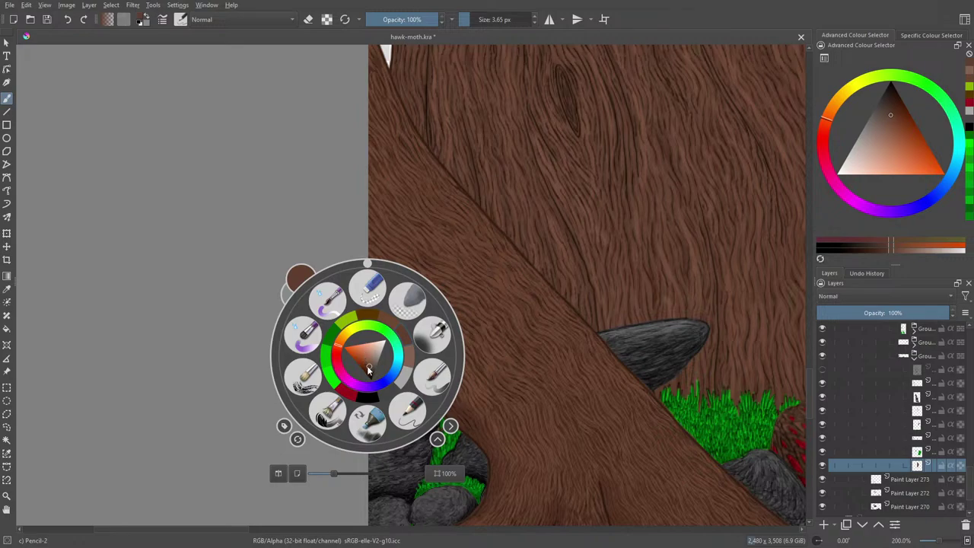
{"action": "left_click", "coordinate": [368, 371]}
{"action": "left_click", "coordinate": [300, 261]}
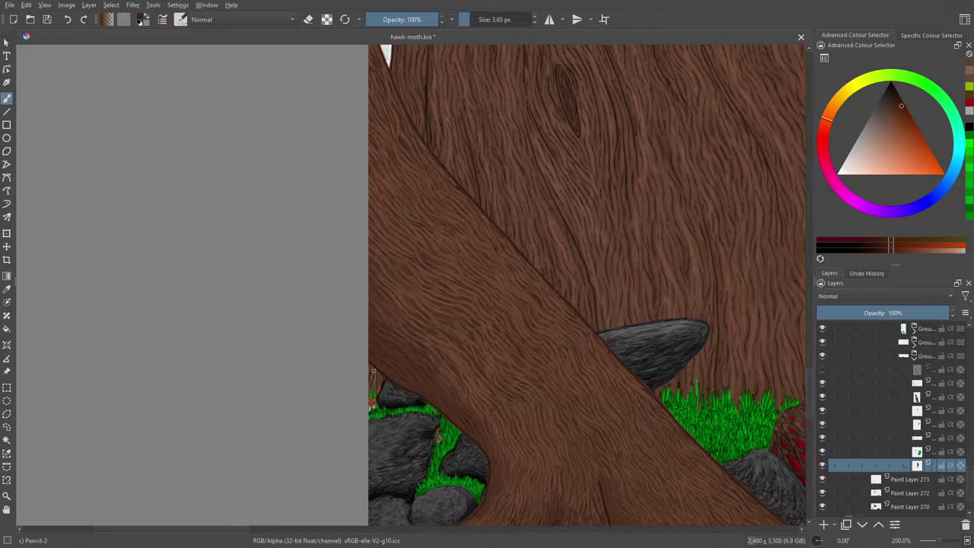
{"action": "left_click_drag", "start_coordinate": [373, 372], "coordinate": [373, 375]}
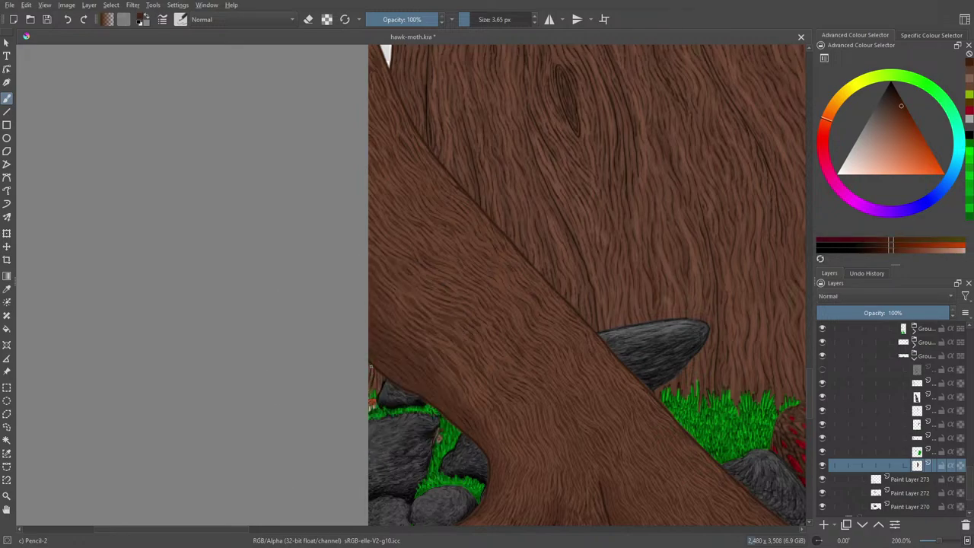
Sample a mid brown from the large root and paint a short stroke on the trunk area above the left-edge rocks.
{"action": "left_click", "coordinate": [6, 289]}
{"action": "left_click", "coordinate": [450, 272]}
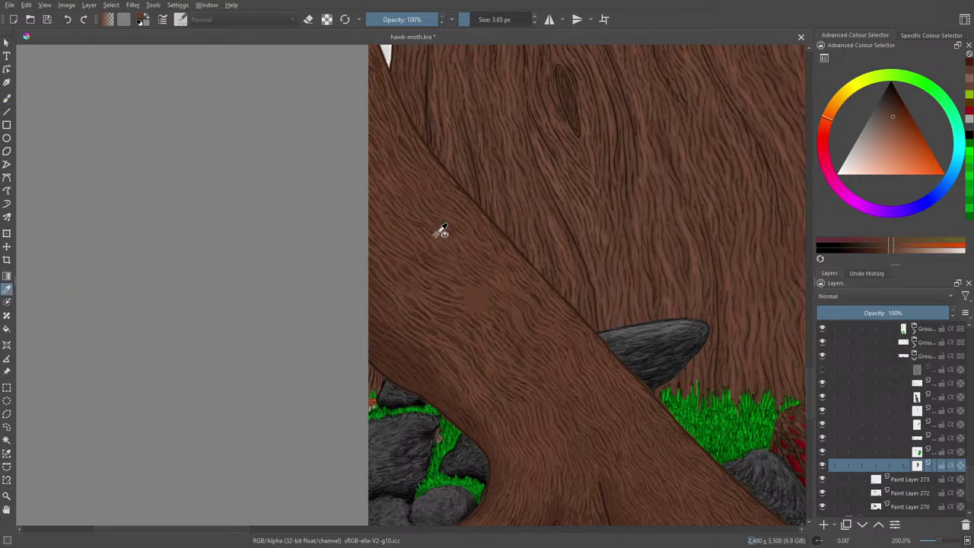
{"action": "left_click", "coordinate": [7, 98]}
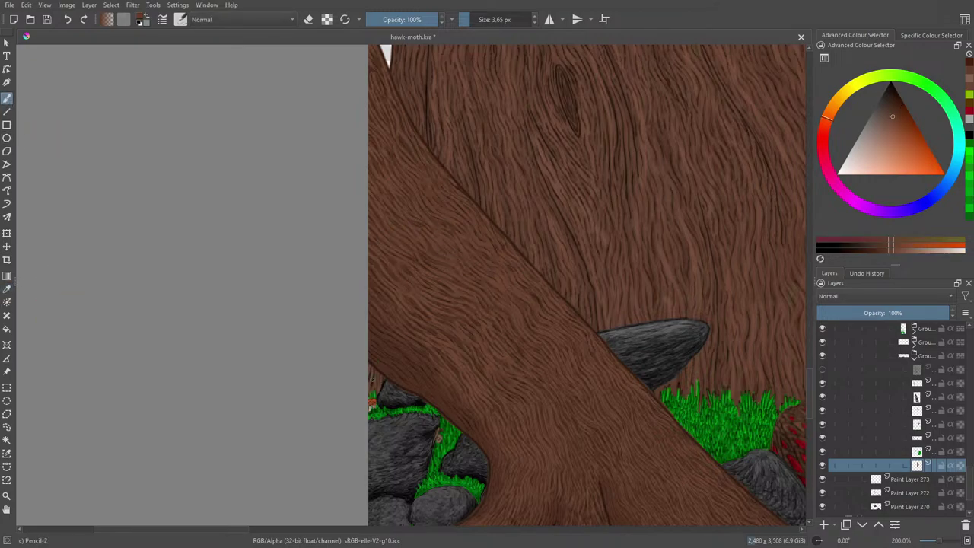
{"action": "left_click_drag", "start_coordinate": [373, 378], "coordinate": [377, 370]}
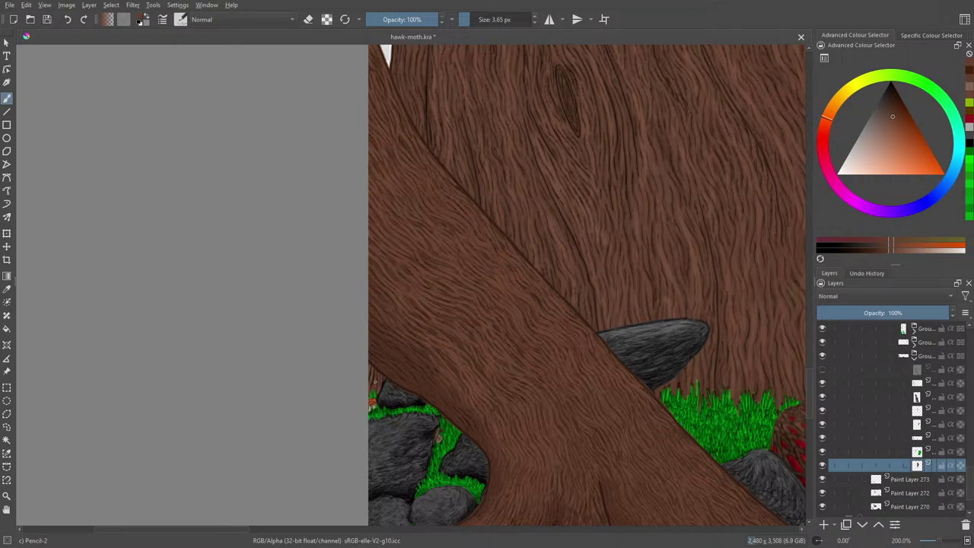
Sample a darker brown from the root's bark and add short strokes to the trunk area just above the left-edge rocks.
{"action": "left_click", "coordinate": [6, 288]}
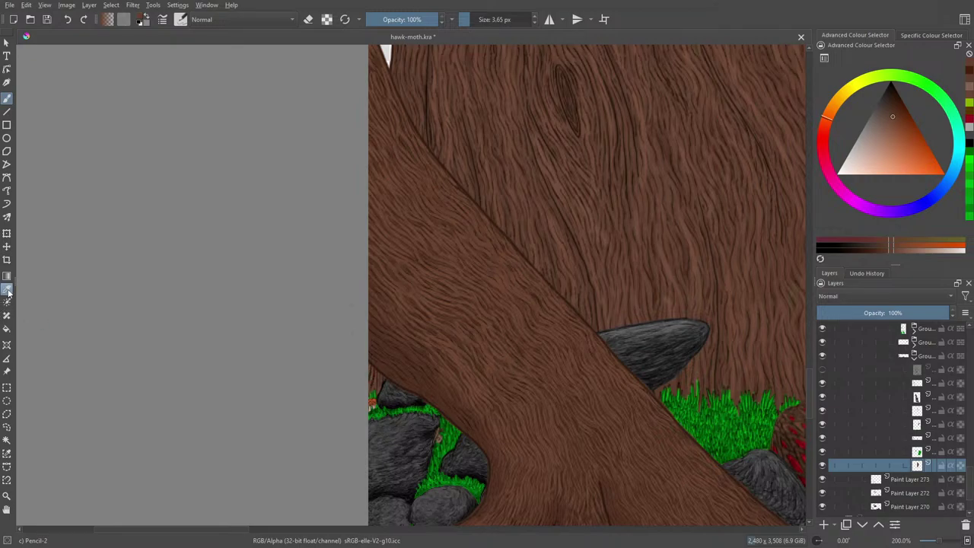
{"action": "left_click", "coordinate": [420, 299]}
{"action": "left_click_drag", "start_coordinate": [415, 305], "coordinate": [415, 304]}
{"action": "left_click", "coordinate": [6, 99]}
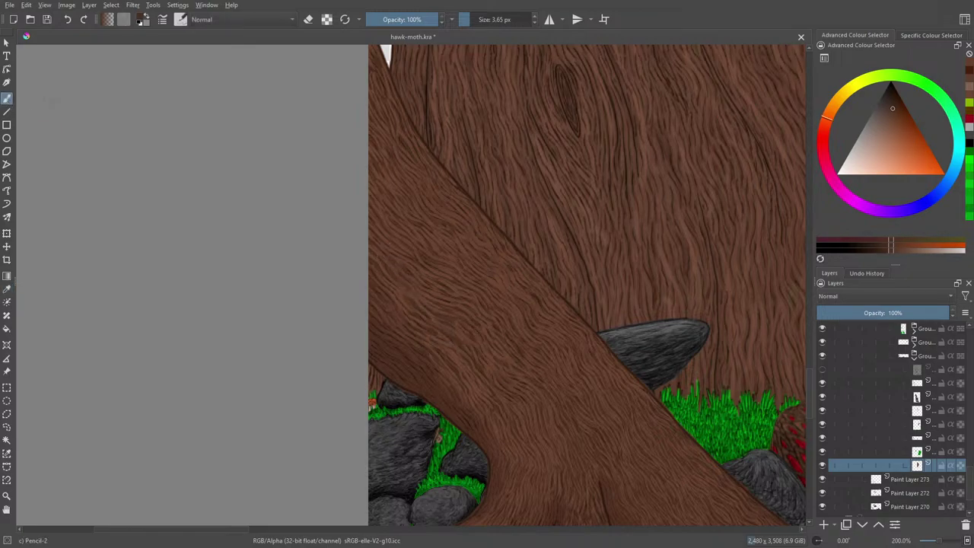
{"action": "left_click_drag", "start_coordinate": [379, 389], "coordinate": [380, 384]}
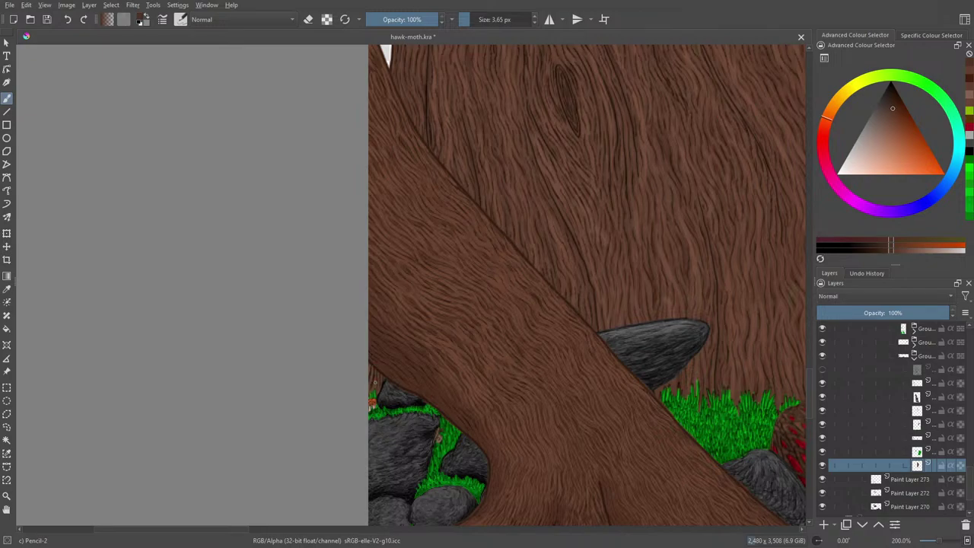
{"action": "left_click_drag", "start_coordinate": [370, 379], "coordinate": [374, 386]}
Choose a lighter brown, add a short stroke to the trunk area above the left-edge rocks, and save the file.
{"action": "right_click", "coordinate": [364, 346]}
{"action": "left_click", "coordinate": [364, 355]}
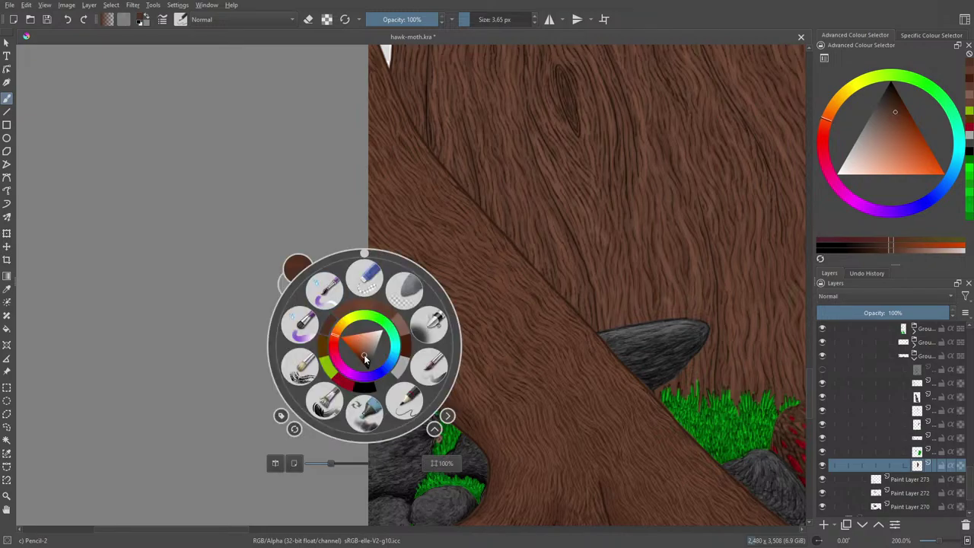
{"action": "right_click", "coordinate": [364, 344]}
{"action": "right_click", "coordinate": [364, 345]}
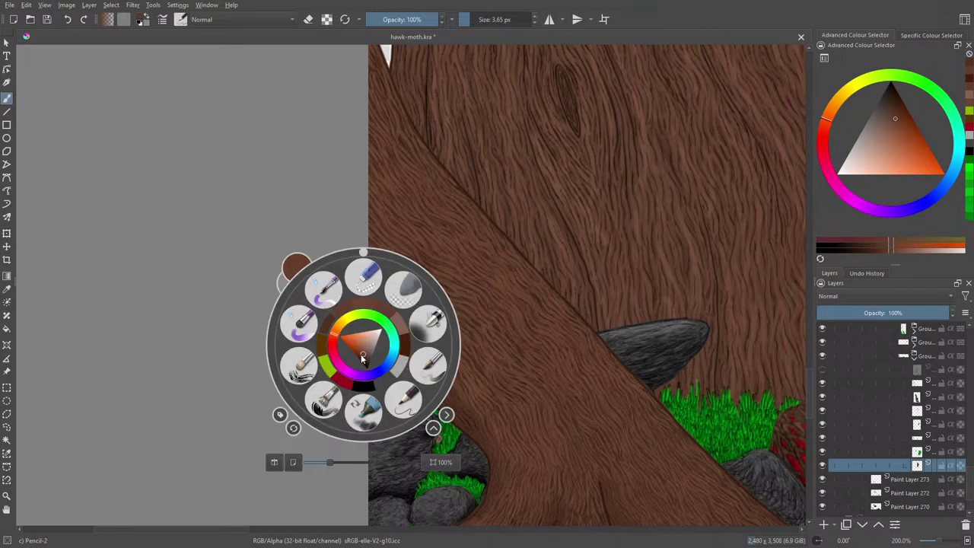
{"action": "left_click", "coordinate": [364, 352]}
{"action": "left_click", "coordinate": [298, 230]}
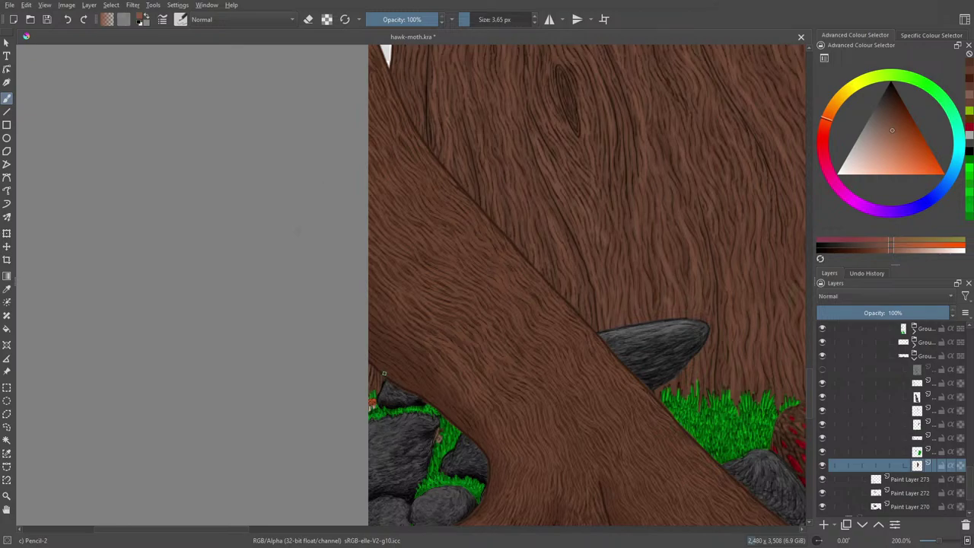
{"action": "left_click_drag", "start_coordinate": [378, 376], "coordinate": [383, 383]}
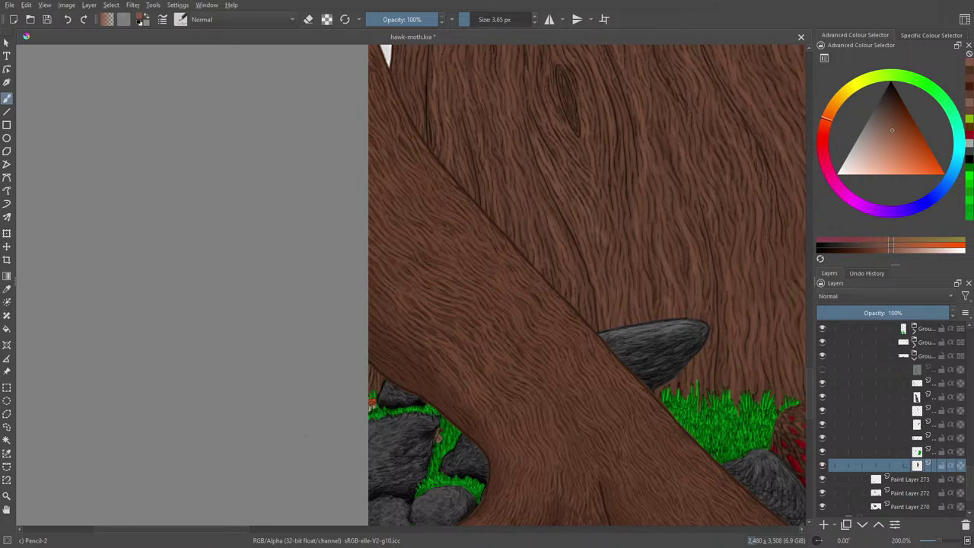
{"action": "scroll", "coordinate": [938, 545], "scroll_direction": "down", "scroll_amount": 3}
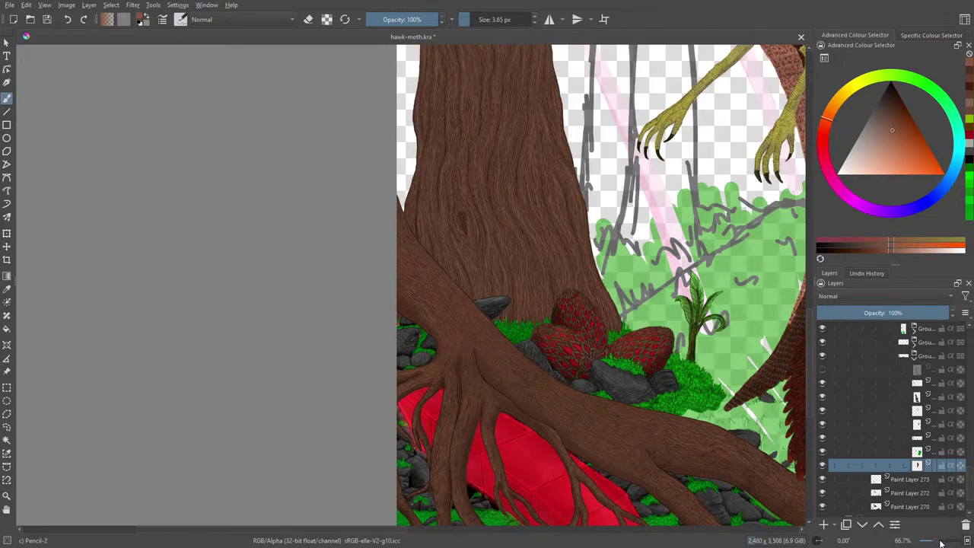
{"action": "left_click", "coordinate": [46, 21]}
Check the grass layer in Group 250 by switching its visibility off and on, and add a new paint layer directly above it.
{"action": "left_click_drag", "start_coordinate": [936, 541], "coordinate": [942, 542]}
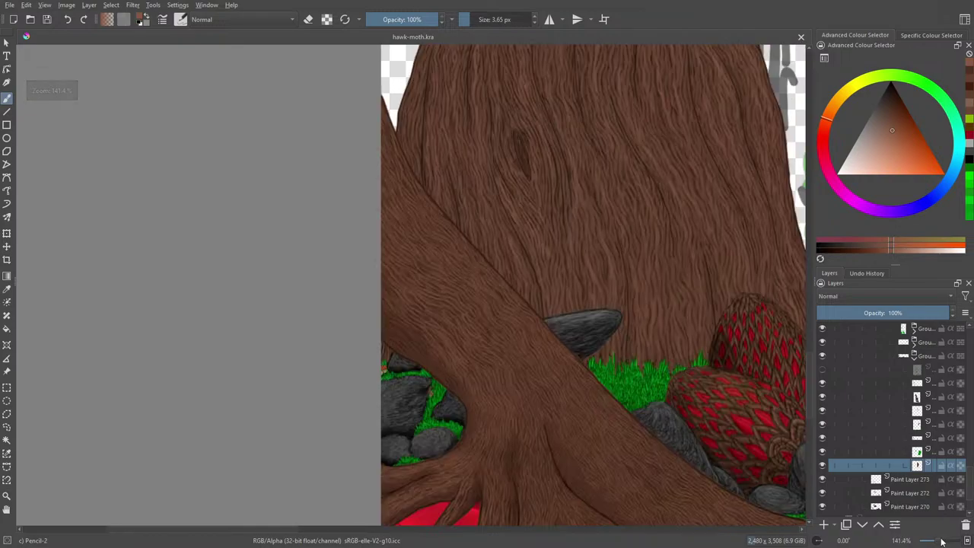
{"action": "left_click", "coordinate": [910, 453]}
{"action": "left_click", "coordinate": [823, 452]}
{"action": "left_click", "coordinate": [823, 453]}
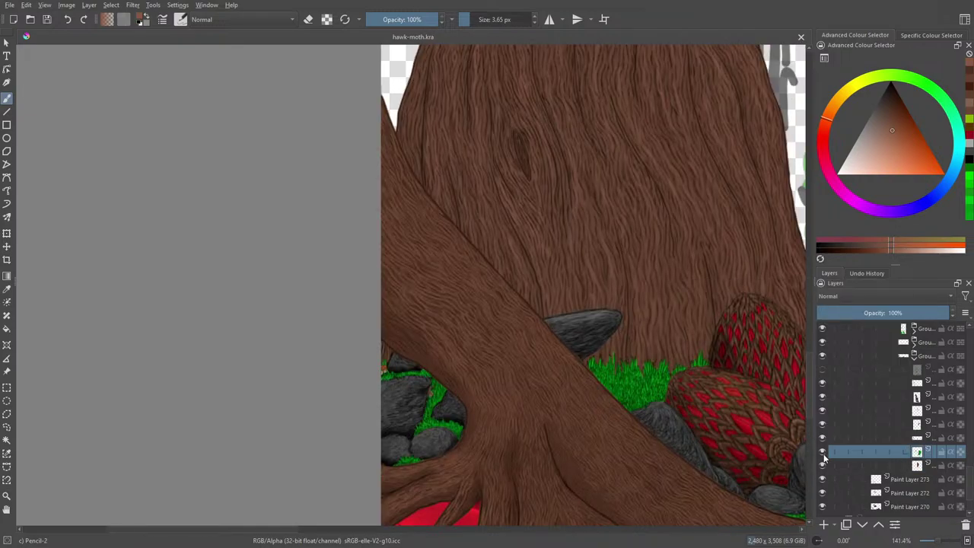
{"action": "left_click", "coordinate": [824, 524]}
With a very dark brown Basic-2 Opacity brush at 21.90 px, shade the rocks and grass beneath the root at the left edge.
{"action": "right_click", "coordinate": [338, 388]}
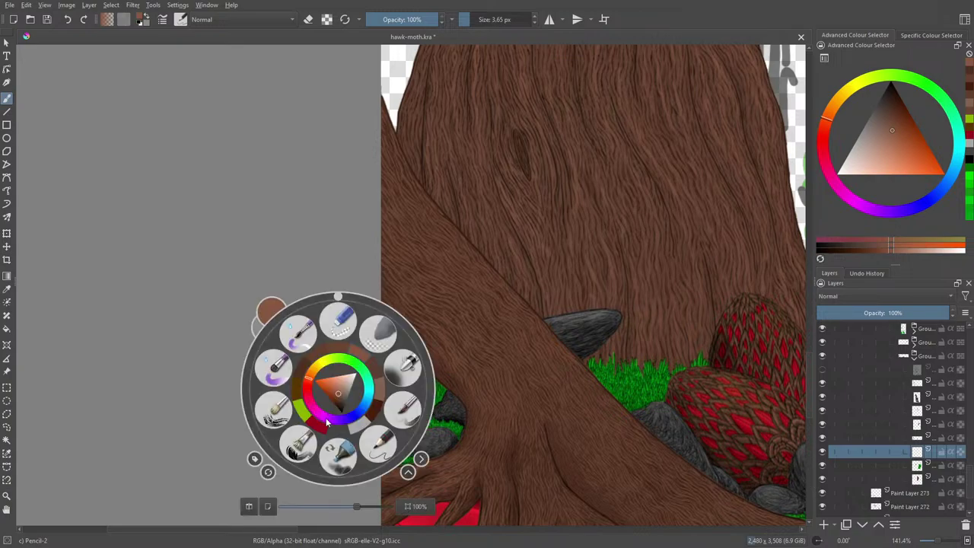
{"action": "left_click_drag", "start_coordinate": [339, 398], "coordinate": [341, 407]}
{"action": "right_click", "coordinate": [305, 327]}
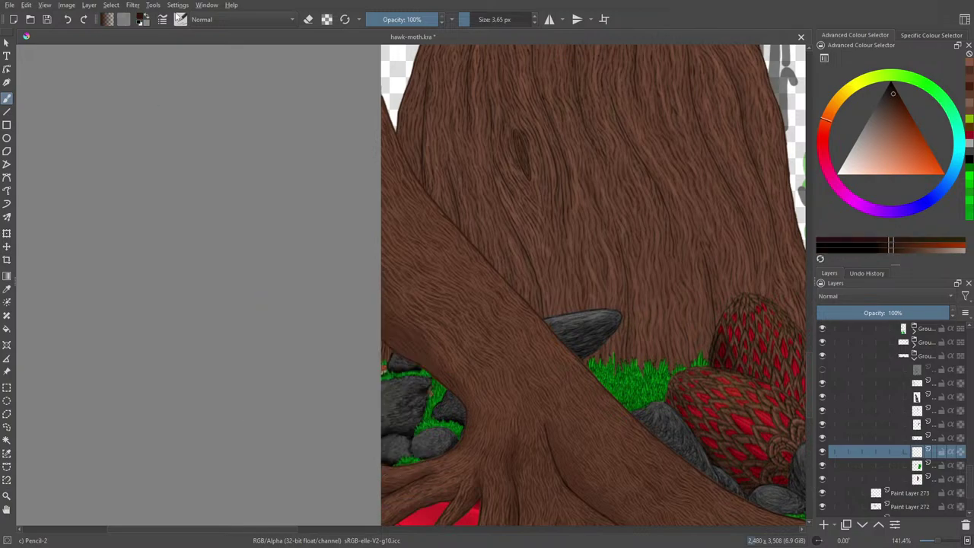
{"action": "left_click", "coordinate": [180, 20]}
{"action": "left_click", "coordinate": [261, 51]}
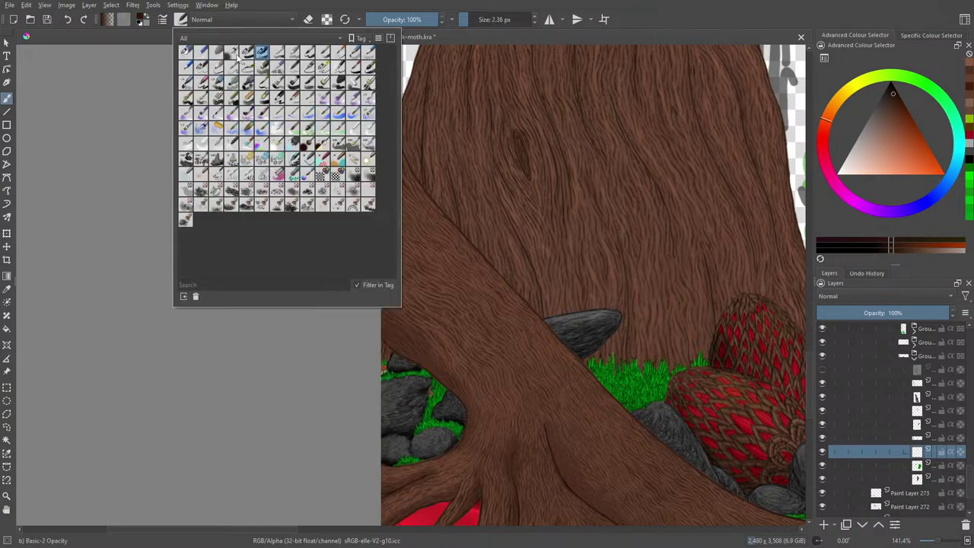
{"action": "right_click", "coordinate": [386, 382]}
{"action": "right_click", "coordinate": [406, 396]}
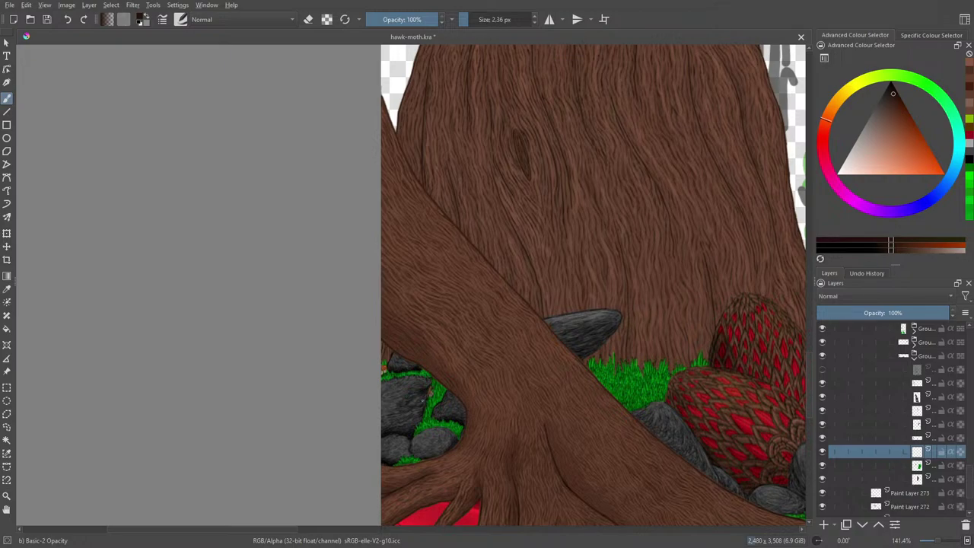
{"action": "left_click", "coordinate": [479, 18]}
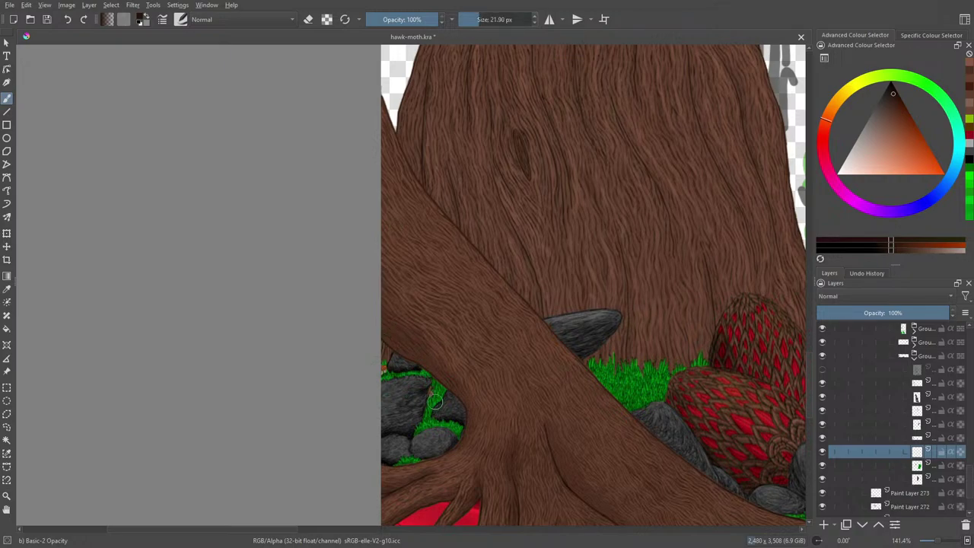
{"action": "mouse_move", "coordinate": [424, 416]}
{"action": "left_mouse_down"}
{"action": "mouse_move", "coordinate": [430, 404]}
{"action": "mouse_move", "coordinate": [385, 381]}
{"action": "left_mouse_up"}
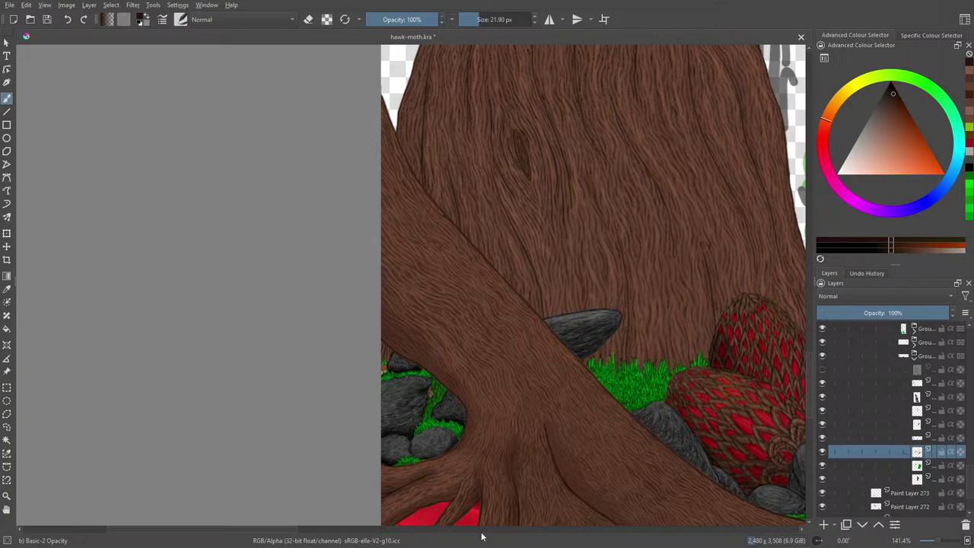
Lower the new shading layer's opacity to 36% and save the file.
{"action": "left_click_drag", "start_coordinate": [938, 540], "coordinate": [935, 541]}
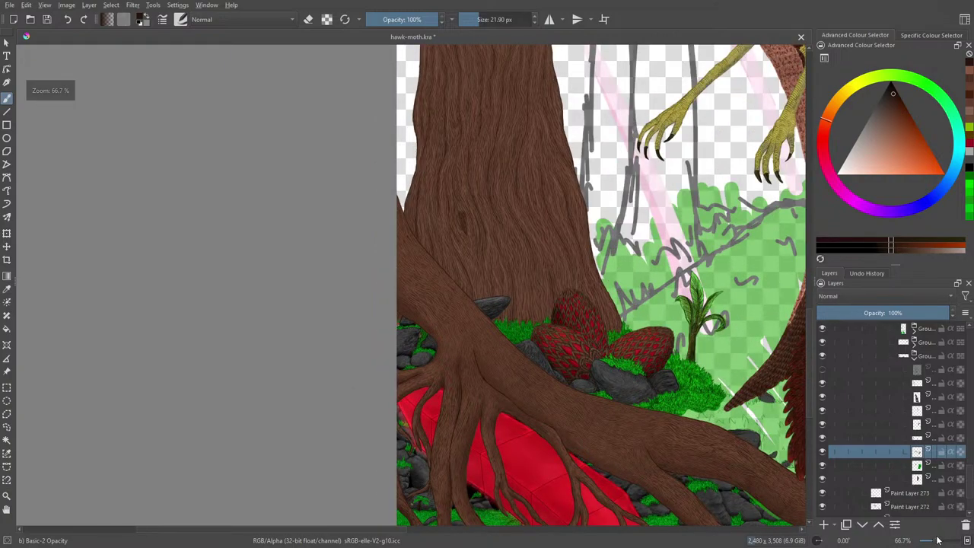
{"action": "left_click", "coordinate": [901, 315]}
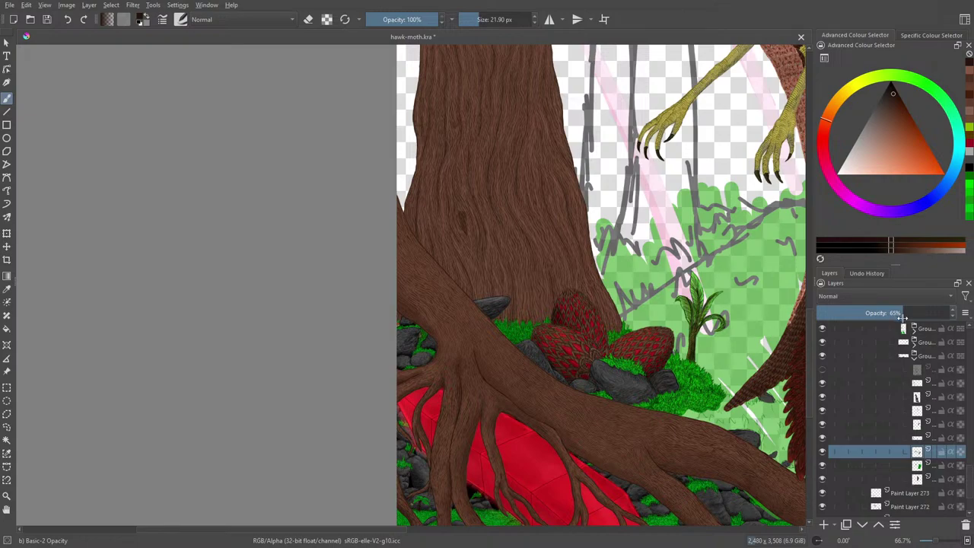
{"action": "left_click_drag", "start_coordinate": [903, 316], "coordinate": [865, 314]}
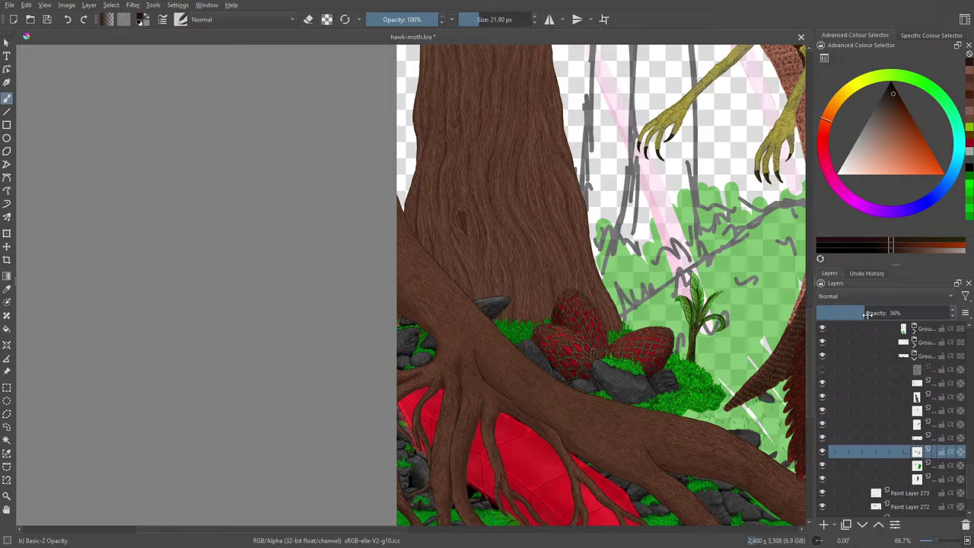
{"action": "mouse_move", "coordinate": [906, 367]}
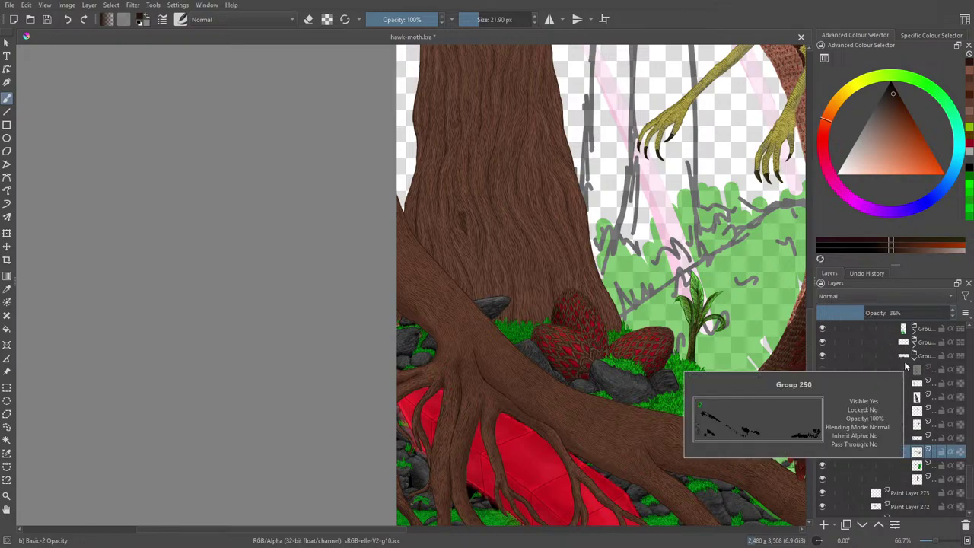
{"action": "left_click", "coordinate": [50, 24]}
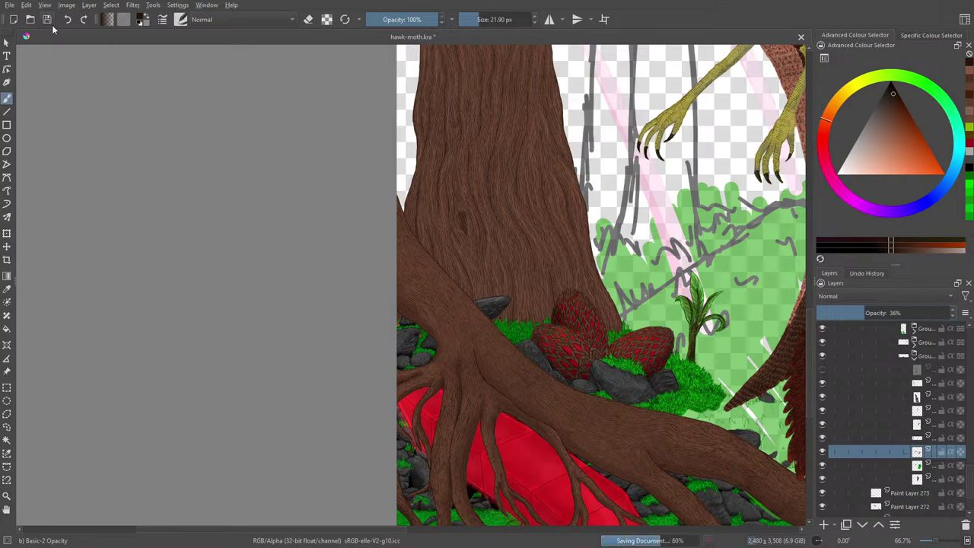